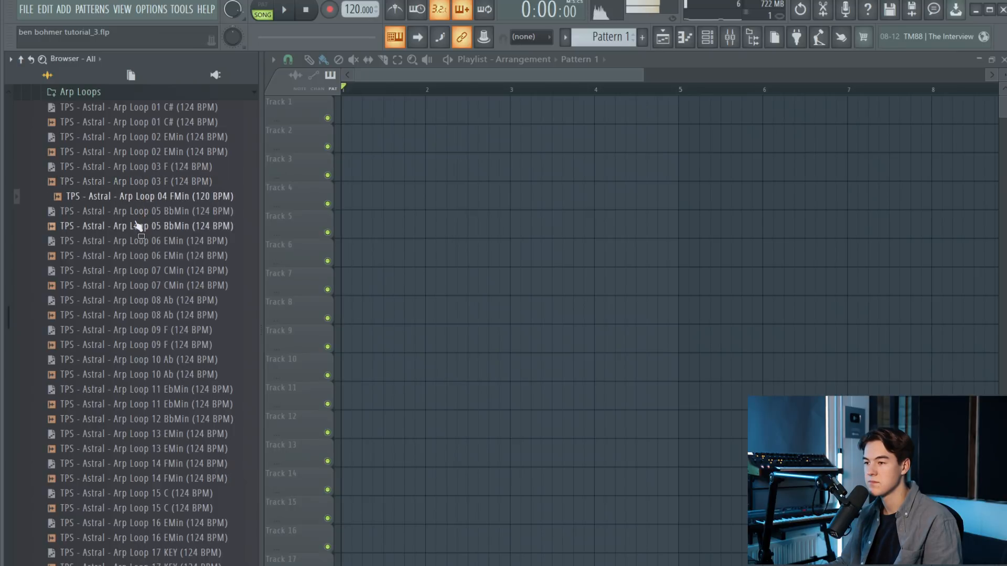
Place TPS - Astral - Arp Loop 08 Ab at the start of Track 3 and set its time-stretching mode to Stretch
{"action": "scroll", "coordinate": [131, 236], "scroll_direction": "down", "scroll_amount": 3}
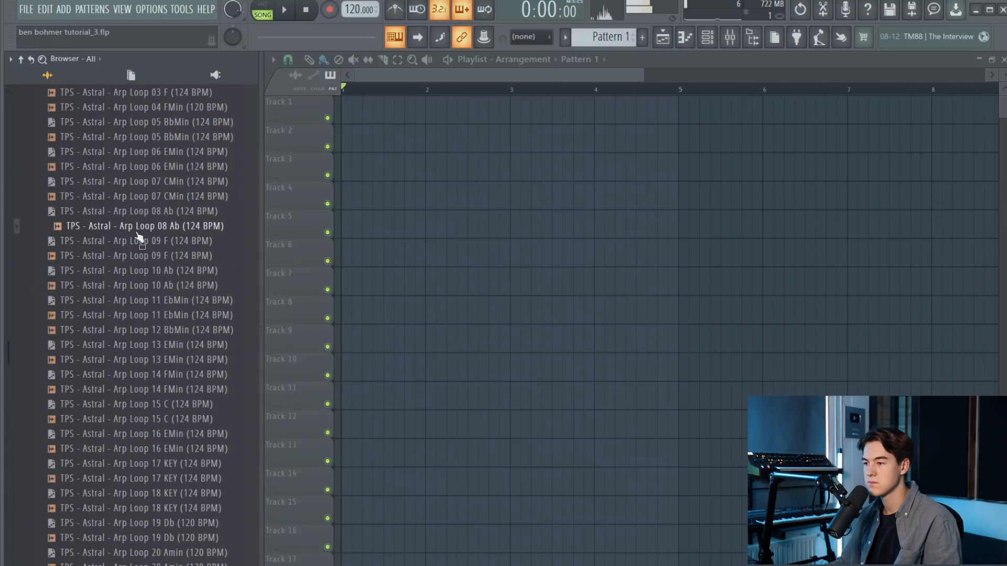
{"action": "left_click_drag", "start_coordinate": [137, 235], "coordinate": [358, 161]}
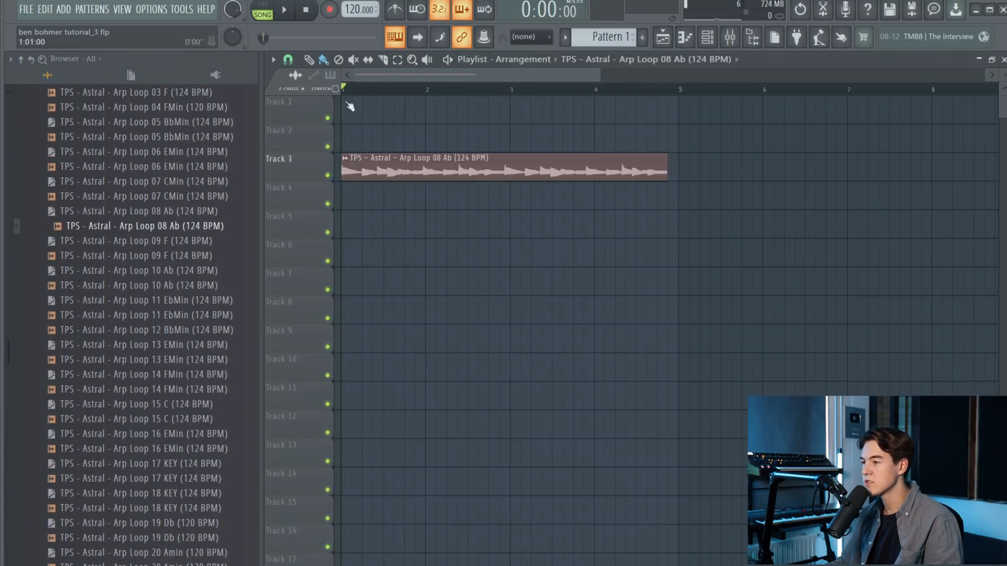
{"action": "double_click", "coordinate": [443, 165]}
{"action": "left_click", "coordinate": [676, 250]}
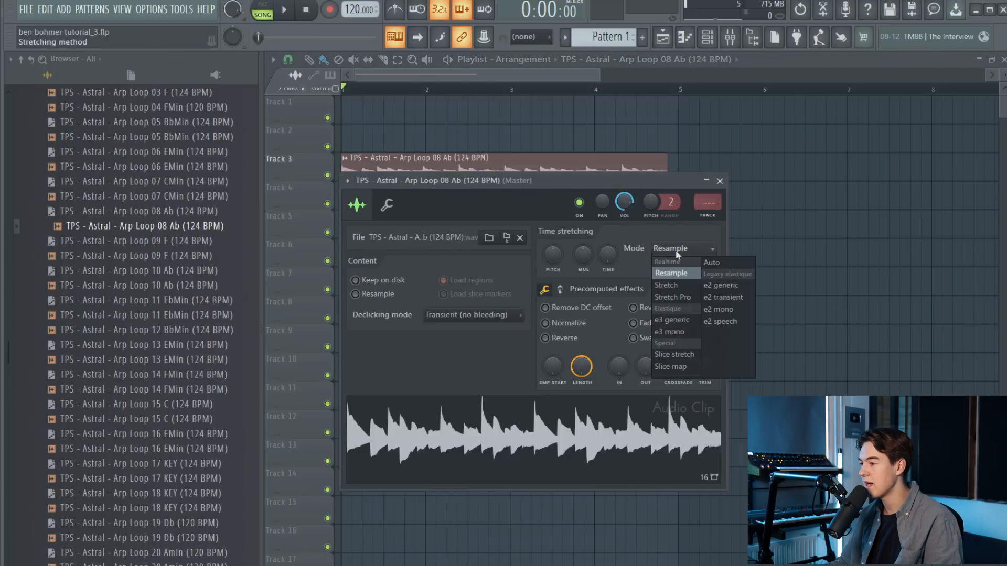
{"action": "left_click", "coordinate": [665, 285]}
Lower the arp loop's channel volume to 66% while it plays back
{"action": "key", "text": "space"}
{"action": "scroll", "coordinate": [624, 201], "scroll_direction": "down", "scroll_amount": 5}
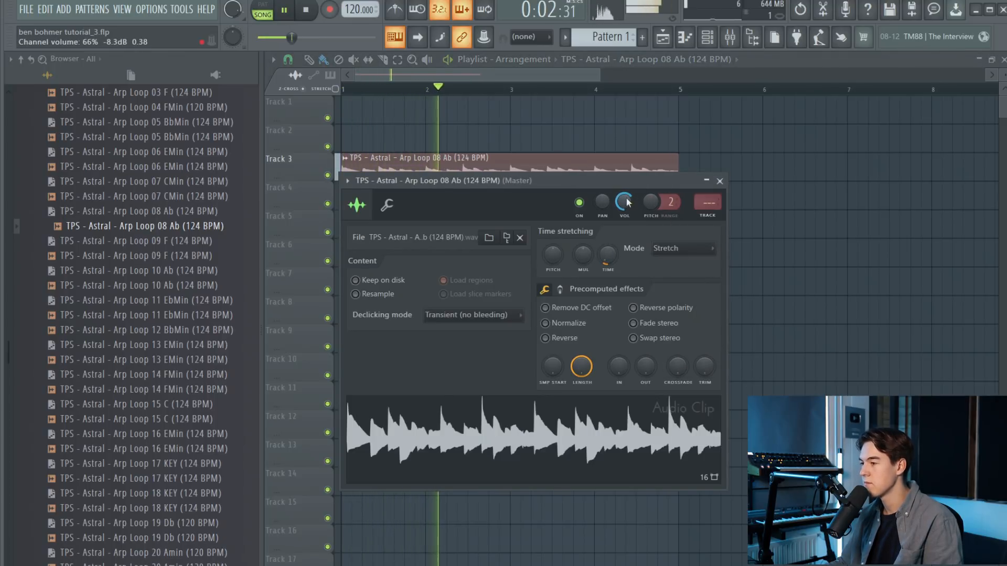
{"action": "left_click", "coordinate": [720, 182]}
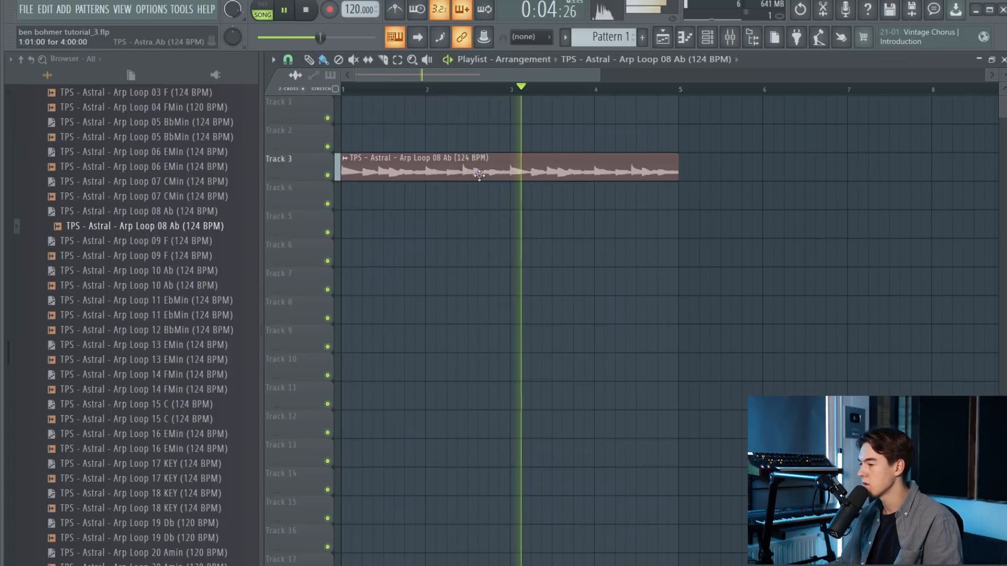
{"action": "key", "text": "space"}
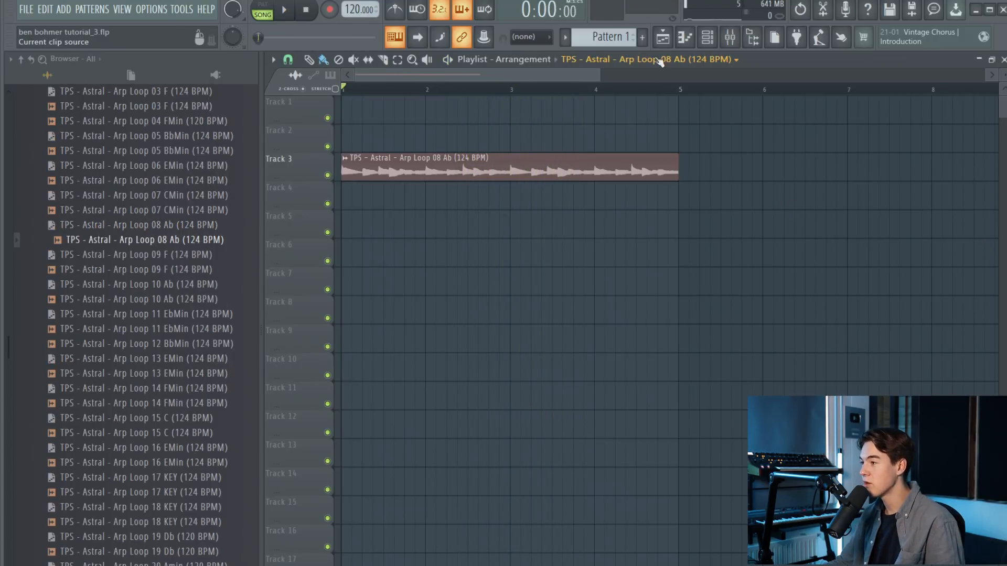
Route the arp loop to mixer insert 5 and load Fruity parametric EQ 2 in slot 3
{"action": "left_click", "coordinate": [729, 37]}
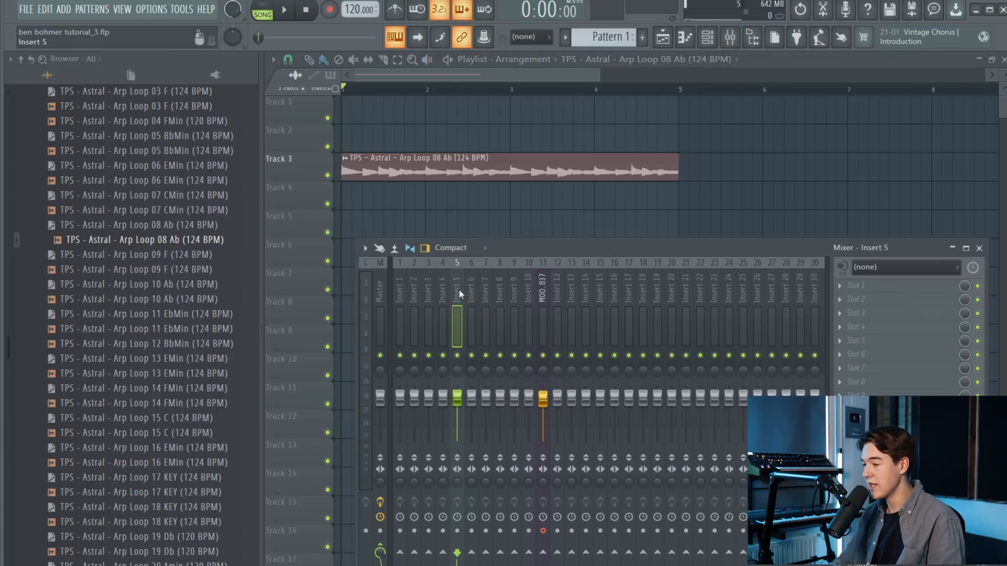
{"action": "key", "text": "ctrl+l"}
{"action": "left_click", "coordinate": [878, 313]}
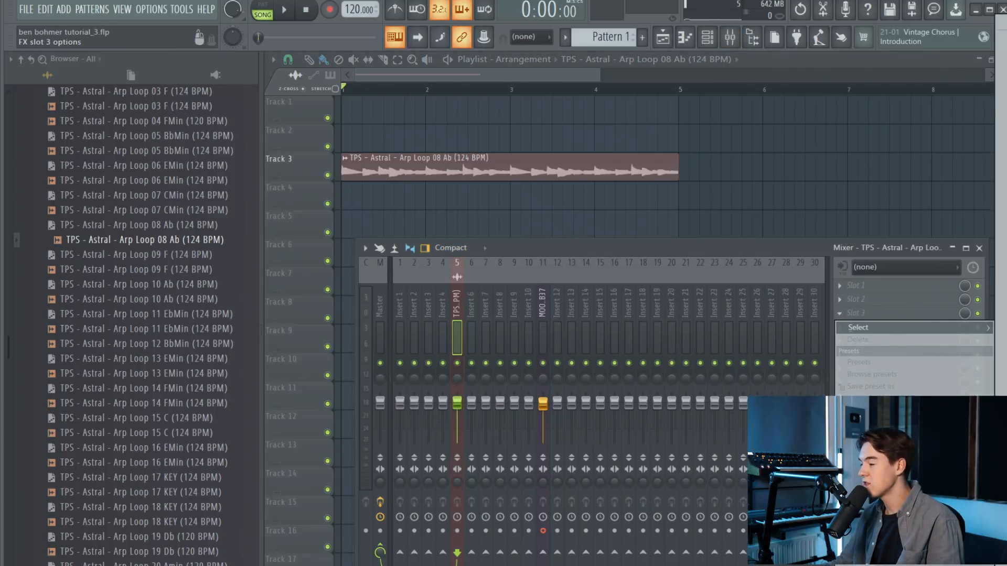
{"action": "left_click", "coordinate": [1003, 210]}
Shape EQ band 1 into a high-pass at about 212 Hz while auditioning the arp loop
{"action": "key", "text": "space"}
{"action": "left_click_drag", "start_coordinate": [371, 277], "coordinate": [424, 354]}
{"action": "key", "text": "space"}
{"action": "mouse_move", "coordinate": [691, 179]}
{"action": "left_mouse_down"}
{"action": "mouse_move", "coordinate": [692, 192]}
{"action": "mouse_move", "coordinate": [692, 177]}
{"action": "left_mouse_up"}
{"action": "key", "text": "space"}
{"action": "left_click_drag", "start_coordinate": [426, 276], "coordinate": [433, 276]}
{"action": "scroll", "coordinate": [433, 276], "scroll_direction": "down", "scroll_amount": 2}
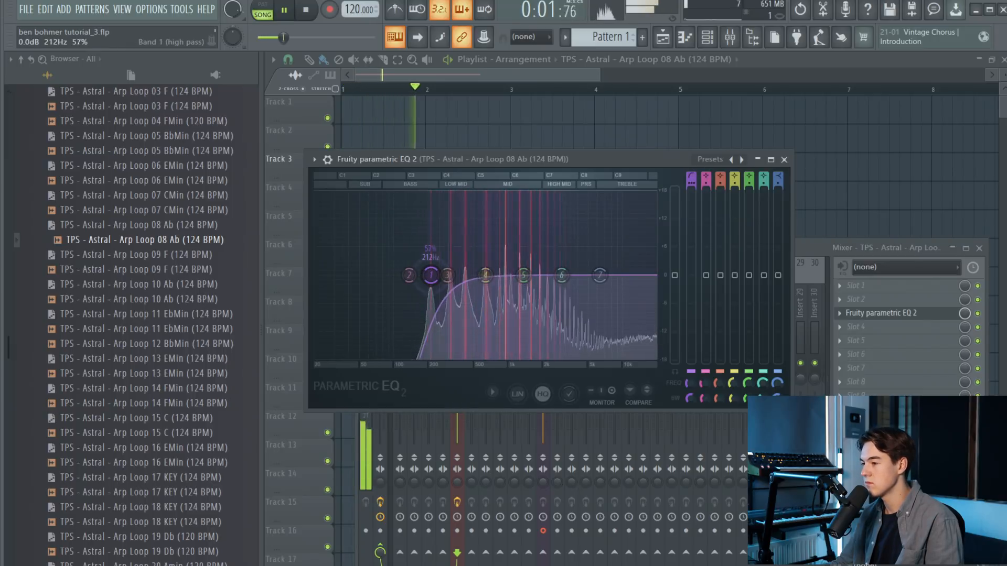
{"action": "key", "text": "space"}
Load Crystallizer in slot 5 of the arp insert and set its mix to 42.5 % and pitch to 1200 cents
{"action": "left_click", "coordinate": [862, 340]}
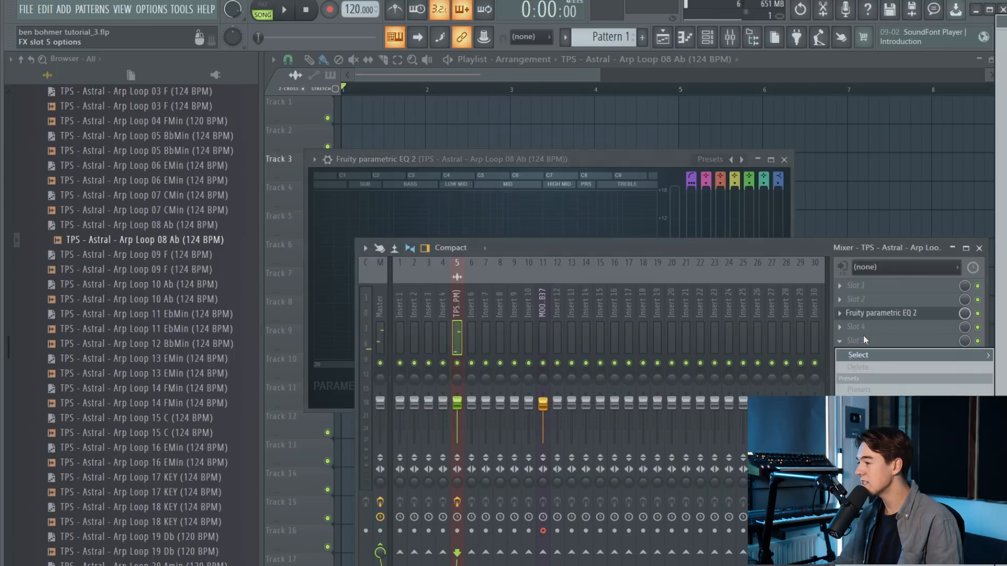
{"action": "left_click", "coordinate": [1002, 220]}
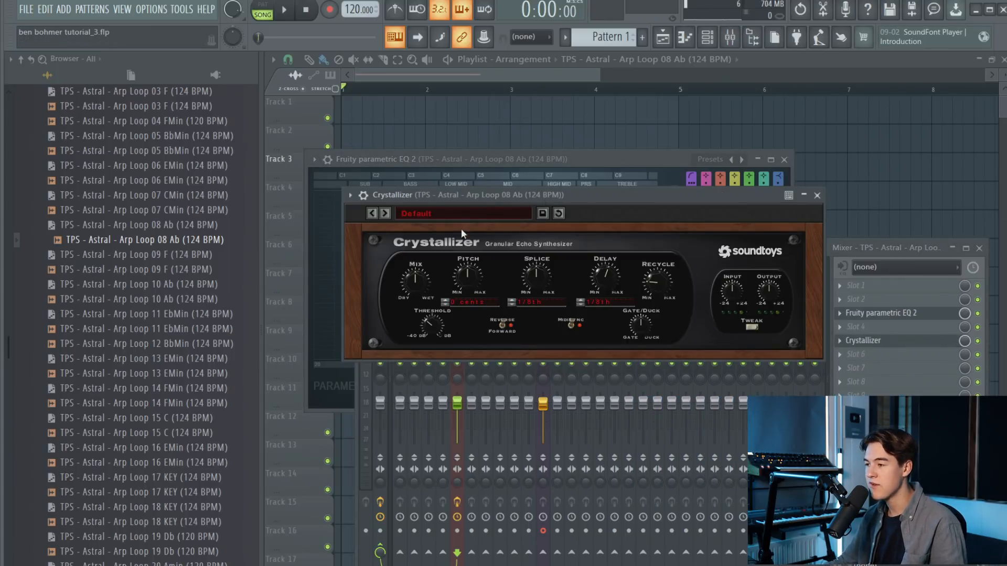
{"action": "left_click", "coordinate": [292, 19]}
{"action": "left_click_drag", "start_coordinate": [419, 284], "coordinate": [430, 272]}
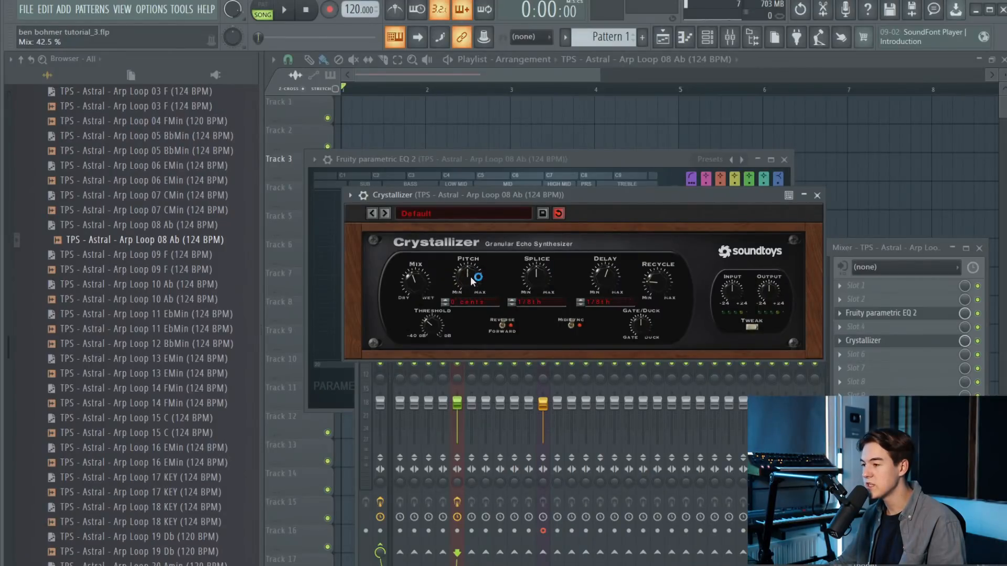
{"action": "mouse_move", "coordinate": [471, 276]}
{"action": "left_mouse_down"}
{"action": "mouse_move", "coordinate": [489, 236]}
{"action": "mouse_move", "coordinate": [480, 285]}
{"action": "left_mouse_up"}
Reduce Crystallizer's mix during playback and move the effect up to slot 4
{"action": "key", "text": "space"}
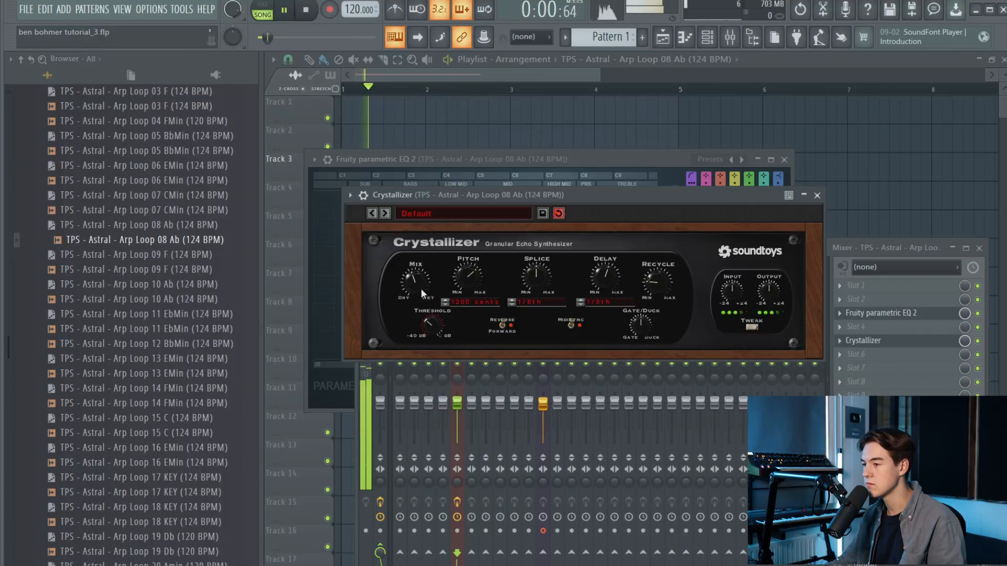
{"action": "left_click_drag", "start_coordinate": [423, 285], "coordinate": [421, 291]}
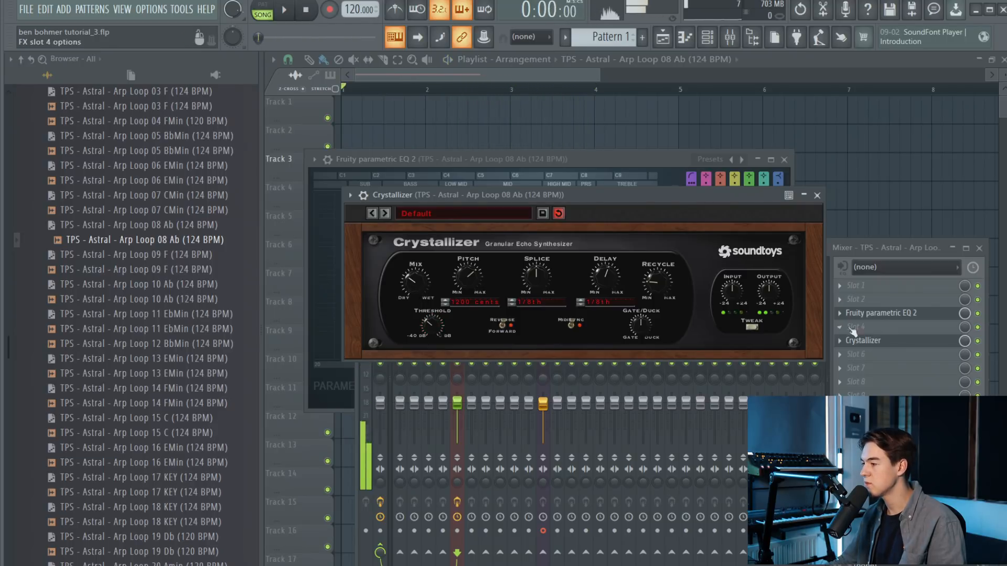
{"action": "scroll", "coordinate": [887, 341], "scroll_direction": "up", "scroll_amount": 1}
Load Fruity Reeverb 2 in slot 5 with low cut 75 Hz and decay 2.0 sec, and raise its wet level slightly
{"action": "left_click", "coordinate": [873, 344]}
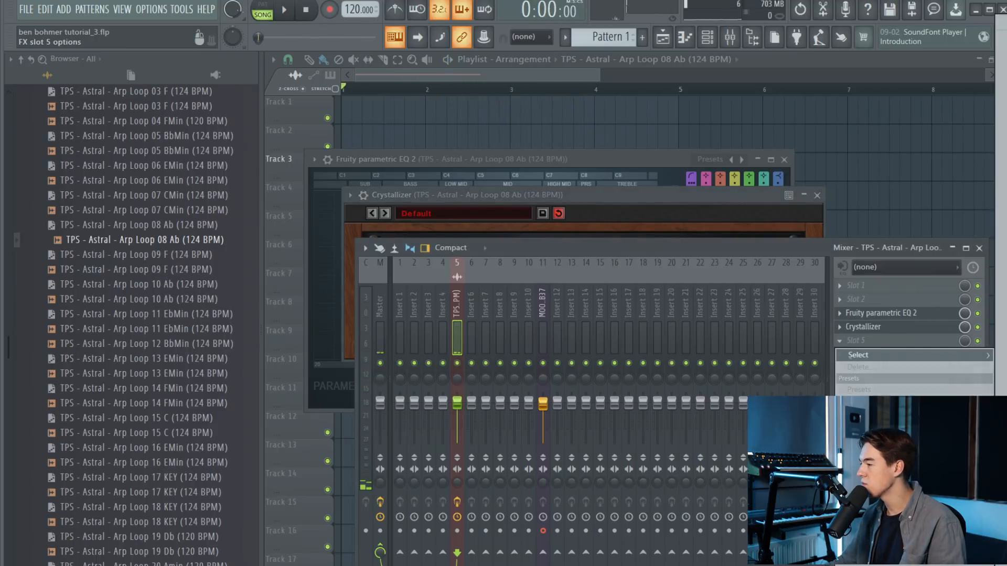
{"action": "left_click", "coordinate": [1002, 314]}
{"action": "left_click_drag", "start_coordinate": [415, 283], "coordinate": [466, 298]}
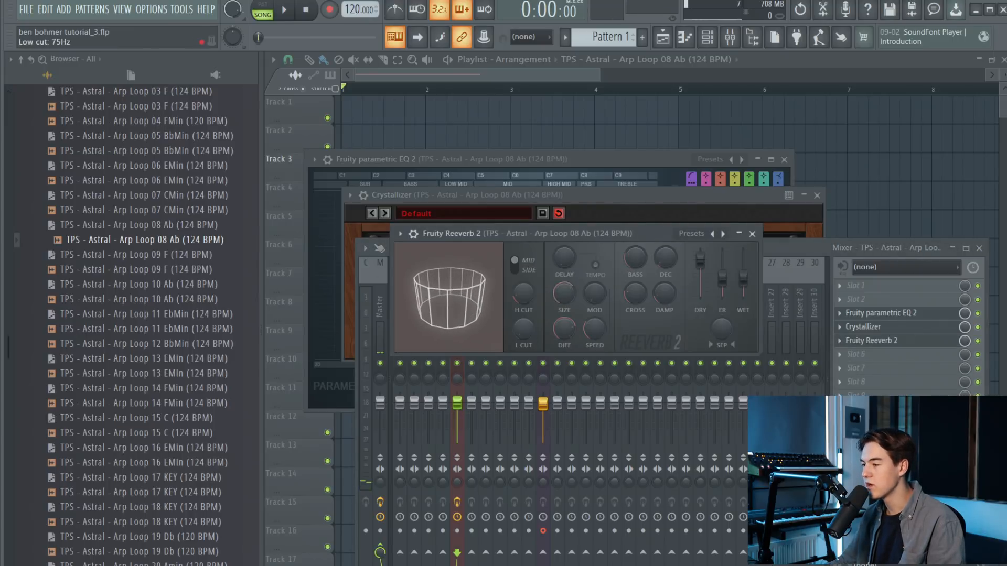
{"action": "key", "text": "space"}
{"action": "left_click_drag", "start_coordinate": [700, 263], "coordinate": [743, 273]}
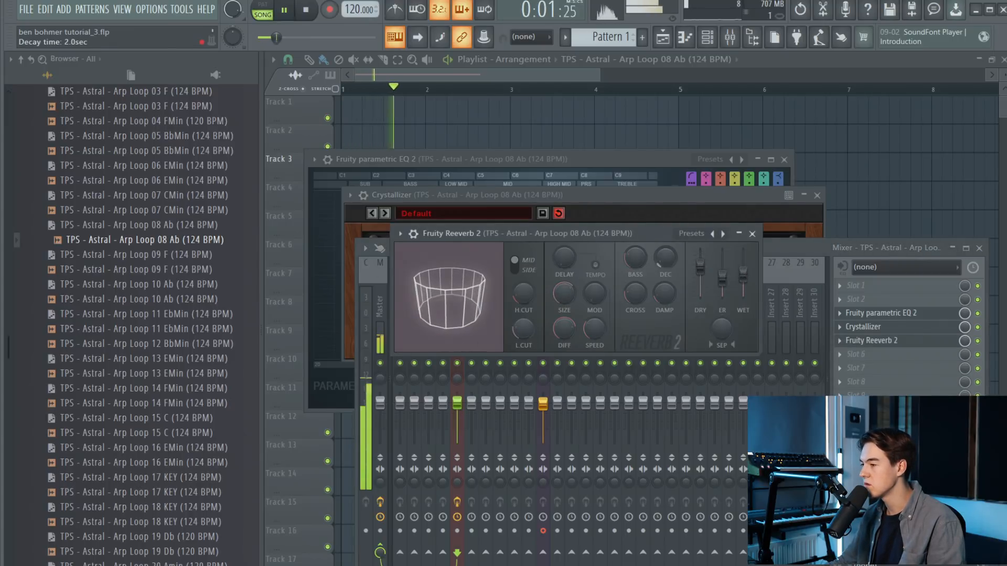
Set Crystallizer's mix to 22.5 %, then close the plugin and mixer windows and stop playback
{"action": "left_click", "coordinate": [883, 326]}
{"action": "left_click", "coordinate": [883, 327]}
{"action": "left_click_drag", "start_coordinate": [422, 285], "coordinate": [423, 288]}
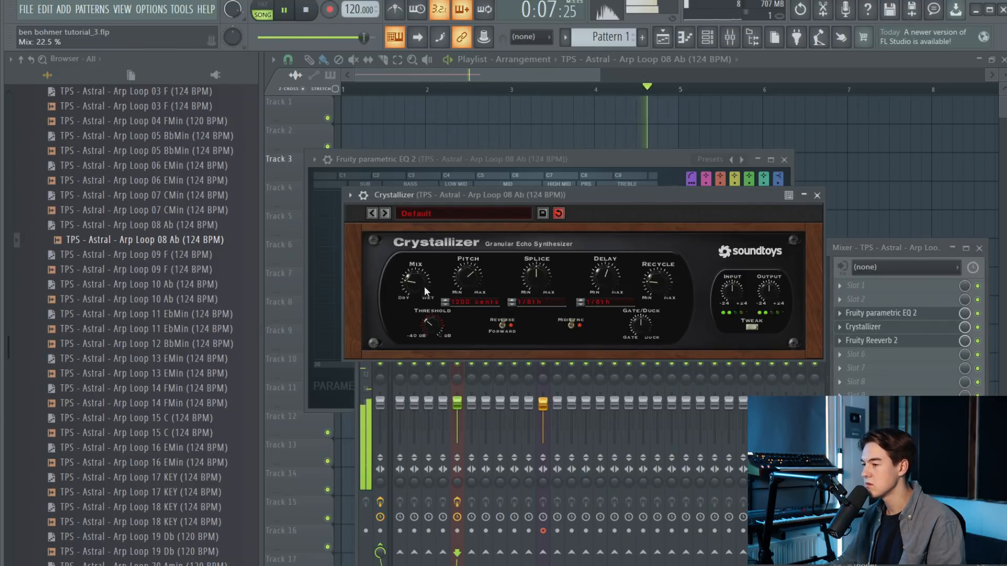
{"action": "key", "text": "F12"}
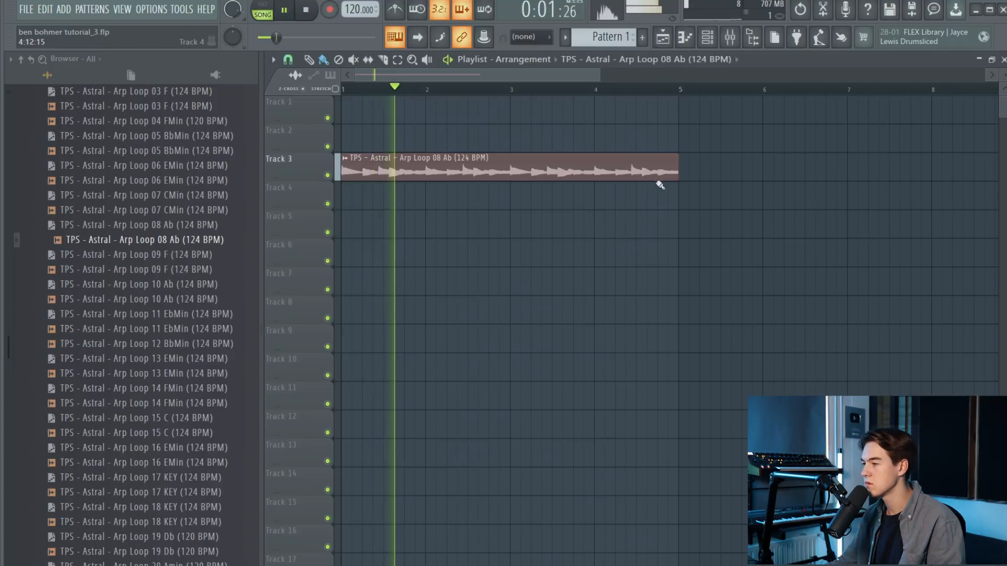
{"action": "key", "text": "space"}
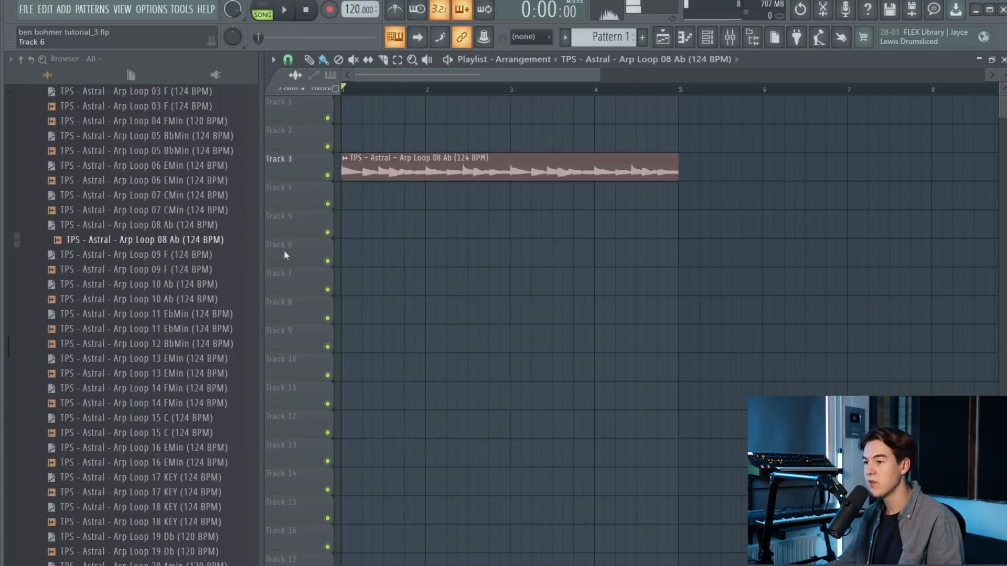
Duplicate the arp loop clip on Track 3 until four copies fill bars 1 to 16, and start playback
{"action": "scroll", "coordinate": [80, 280], "scroll_direction": "up", "scroll_amount": 5}
{"action": "scroll", "coordinate": [714, 195], "scroll_direction": "down", "scroll_amount": 3}
{"action": "key", "text": "ctrl+b"}
{"action": "key", "text": "ctrl+b"}
{"action": "scroll", "coordinate": [420, 186], "scroll_direction": "down", "scroll_amount": 2}
{"action": "scroll", "coordinate": [399, 193], "scroll_direction": "down", "scroll_amount": 2}
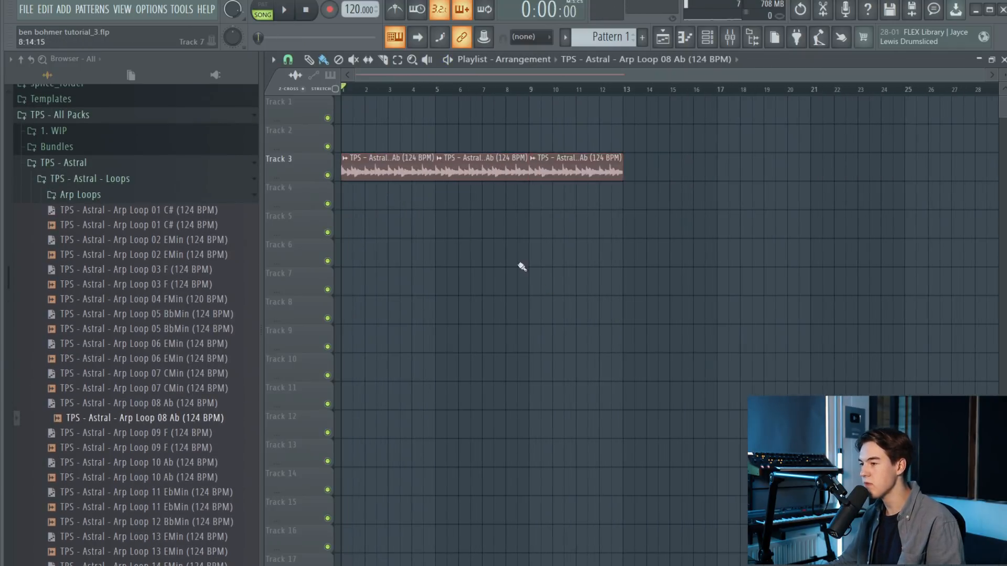
{"action": "key", "text": "ctrl+b"}
{"action": "key", "text": "space"}
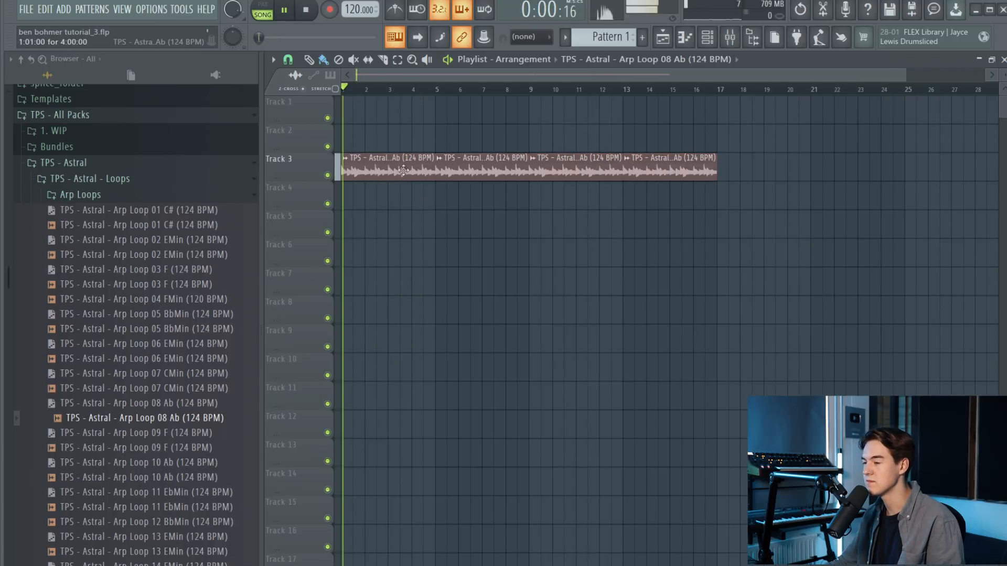
Zoom in on the four arp clips and collapse the Arp Loops folder in the browser during playback
{"action": "scroll", "coordinate": [323, 133], "scroll_direction": "up", "scroll_amount": 2}
{"action": "scroll", "coordinate": [323, 133], "scroll_direction": "up", "scroll_amount": 1}
{"action": "left_click", "coordinate": [181, 199]}
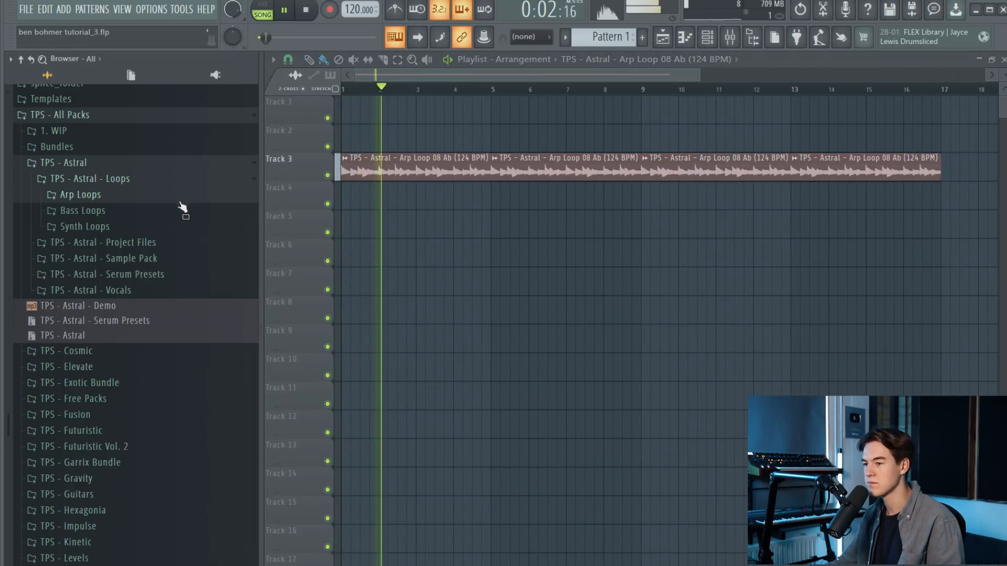
{"action": "key", "text": "space"}
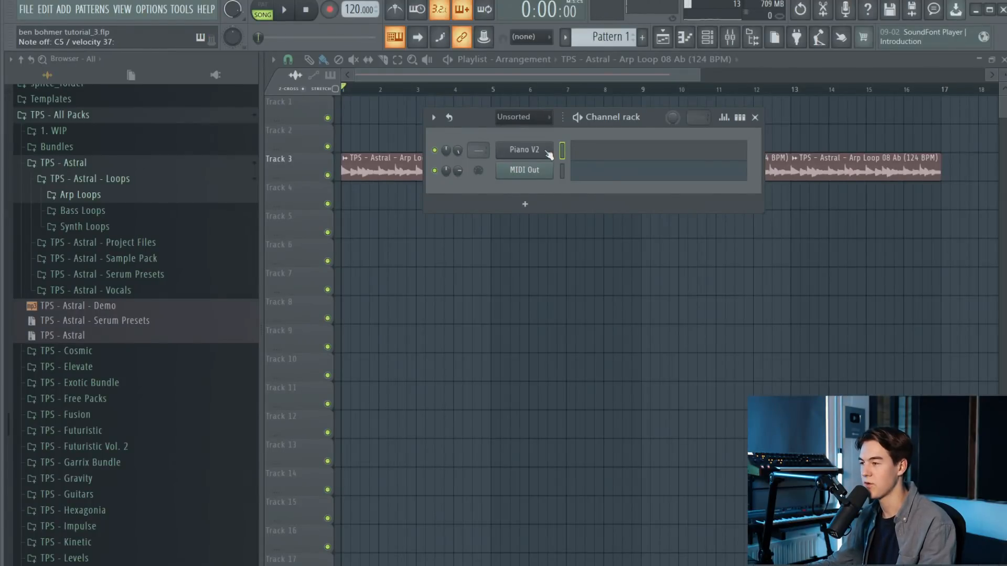
Audition the arp loops and check the arp clip's channel settings
{"action": "left_click", "coordinate": [288, 16]}
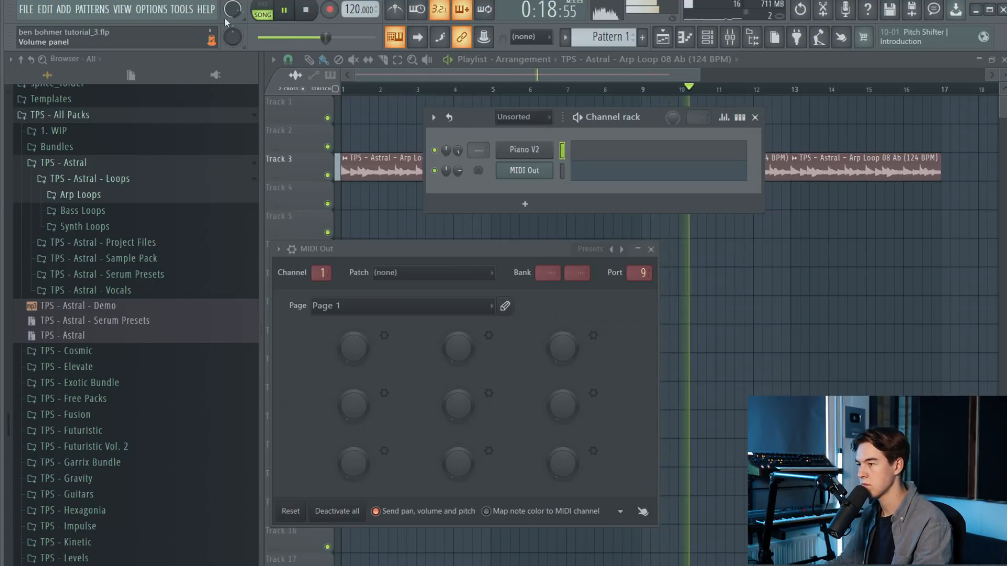
{"action": "left_click", "coordinate": [317, 10]}
{"action": "double_click", "coordinate": [393, 176]}
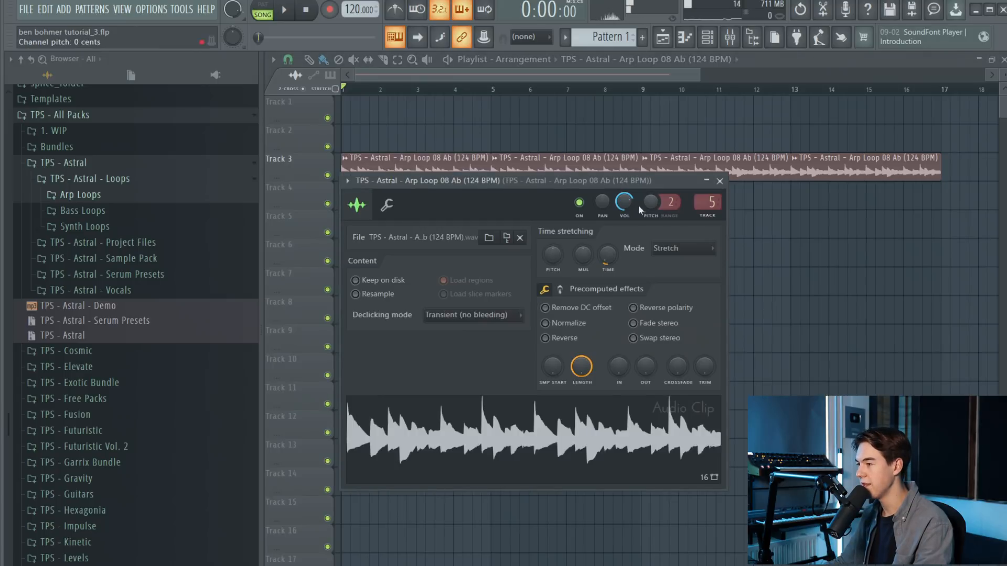
{"action": "key", "text": "Escape"}
Show the Unsorted channels in the channel rack and record a Piano V2 part into Pattern 1 over the arp loops
{"action": "left_click", "coordinate": [707, 39]}
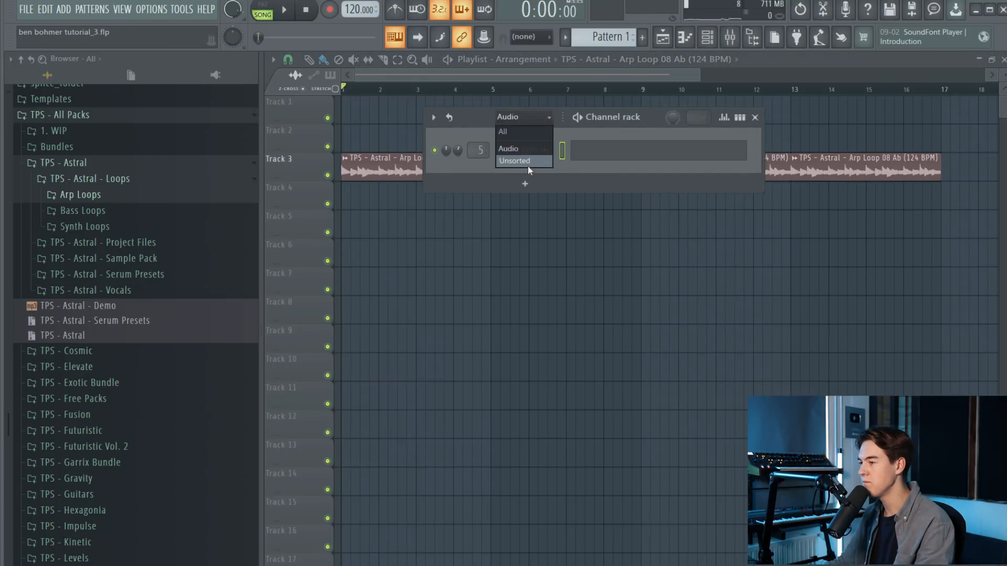
{"action": "left_click", "coordinate": [709, 40]}
{"action": "left_click", "coordinate": [708, 40]}
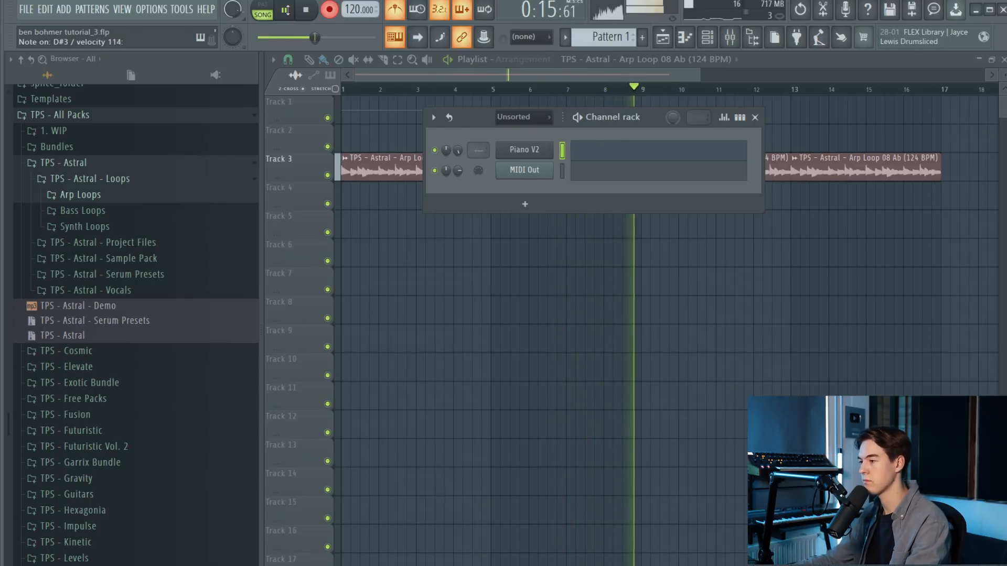
{"action": "key", "text": "space"}
Move the recorded Pattern 1 clip to Track 2 and remove the leftover clip from Track 1
{"action": "left_click_drag", "start_coordinate": [380, 111], "coordinate": [377, 132]}
{"action": "right_click", "coordinate": [410, 114]}
Open the Piano V2 notes from the Unsorted channel group in the piano roll
{"action": "left_click", "coordinate": [719, 35]}
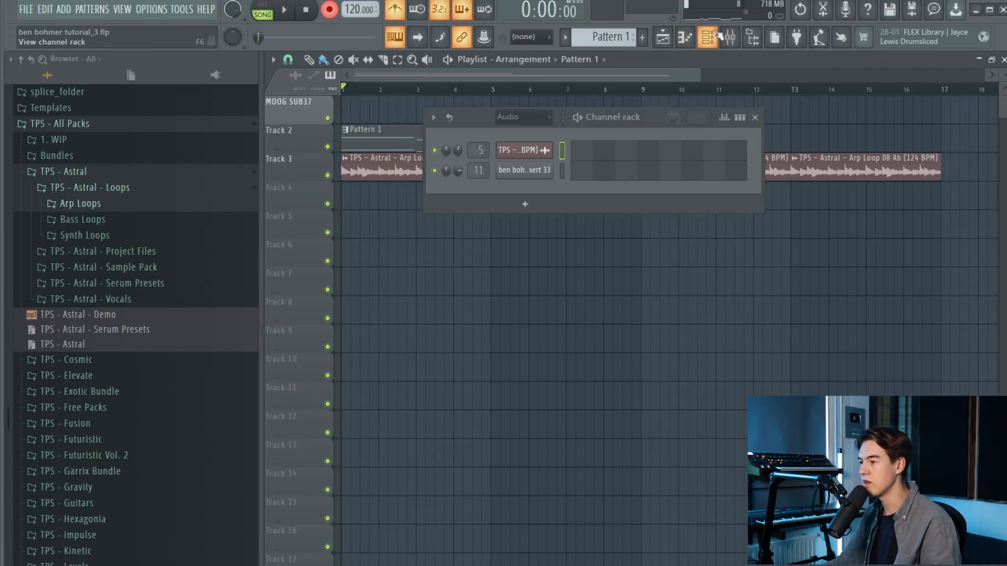
{"action": "left_click", "coordinate": [501, 117]}
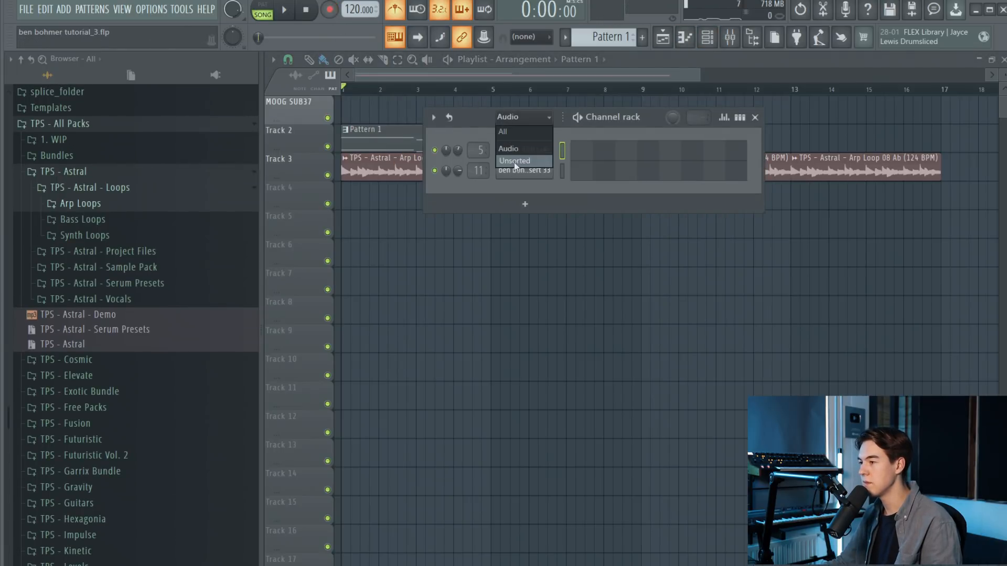
{"action": "left_click", "coordinate": [591, 148]}
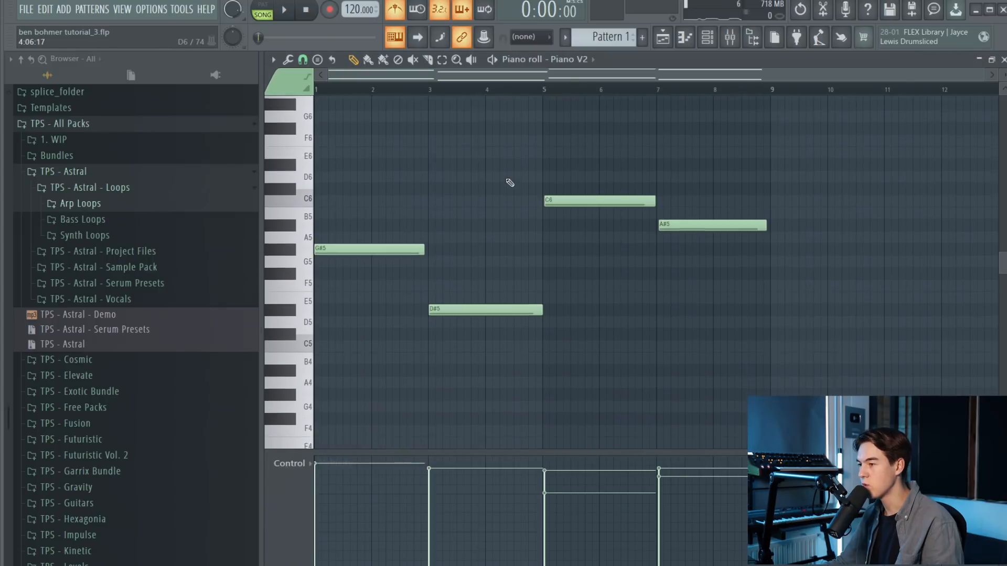
Play the arrangement and extend the first melody and bass notes, G#5 and F3, to end at bar 3
{"action": "scroll", "coordinate": [501, 189], "scroll_direction": "down", "scroll_amount": 4}
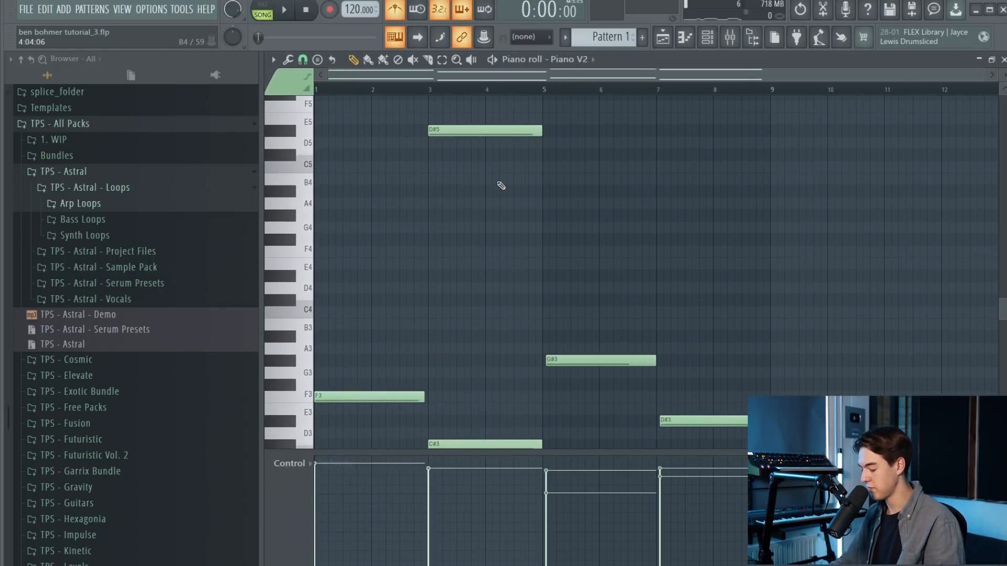
{"action": "key", "text": "space"}
{"action": "scroll", "coordinate": [501, 186], "scroll_direction": "up", "scroll_amount": 2}
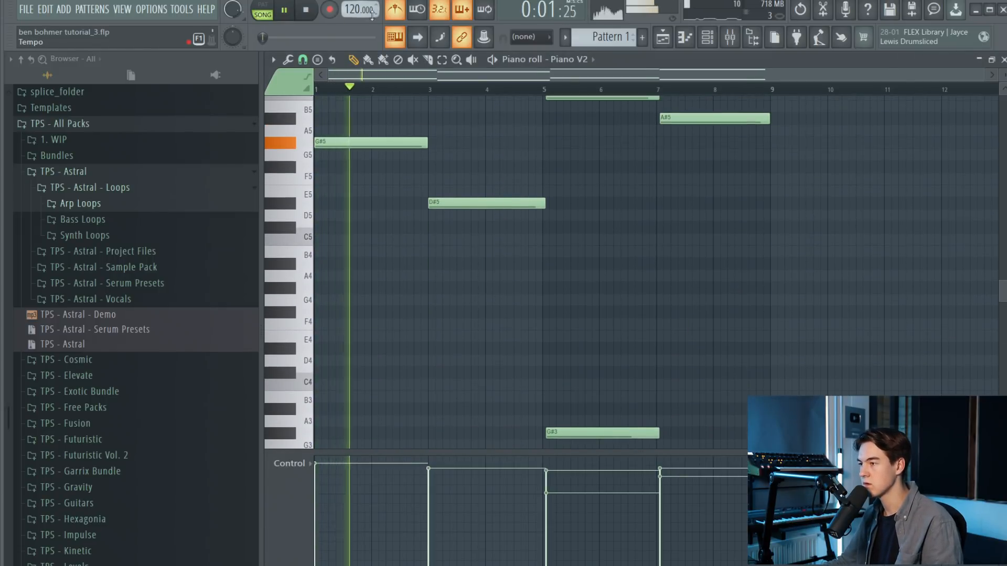
{"action": "scroll", "coordinate": [648, 288], "scroll_direction": "down", "scroll_amount": 5}
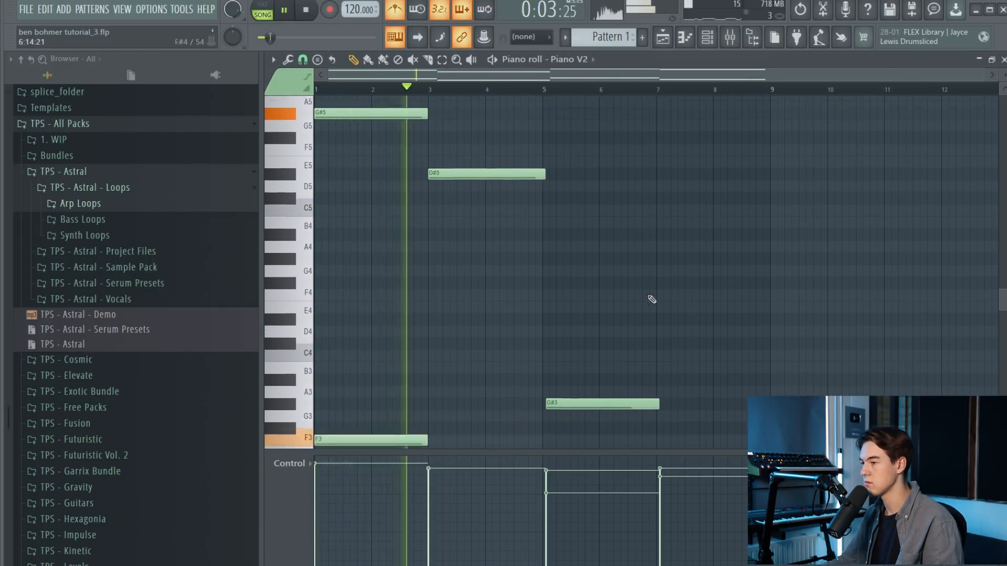
{"action": "scroll", "coordinate": [648, 301], "scroll_direction": "up", "scroll_amount": 4}
{"action": "scroll", "coordinate": [587, 325], "scroll_direction": "down", "scroll_amount": 4}
{"action": "scroll", "coordinate": [547, 339], "scroll_direction": "up", "scroll_amount": 3}
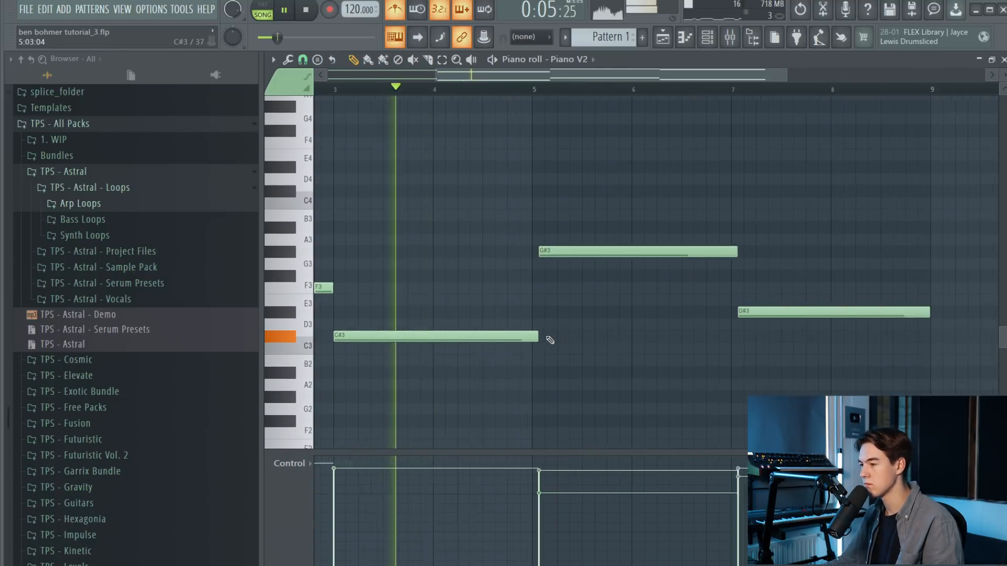
Trim the second melody and bass notes to end at bar 5, and move the C6 and G#3 notes to start there
{"action": "scroll", "coordinate": [550, 288], "scroll_direction": "up", "scroll_amount": 1}
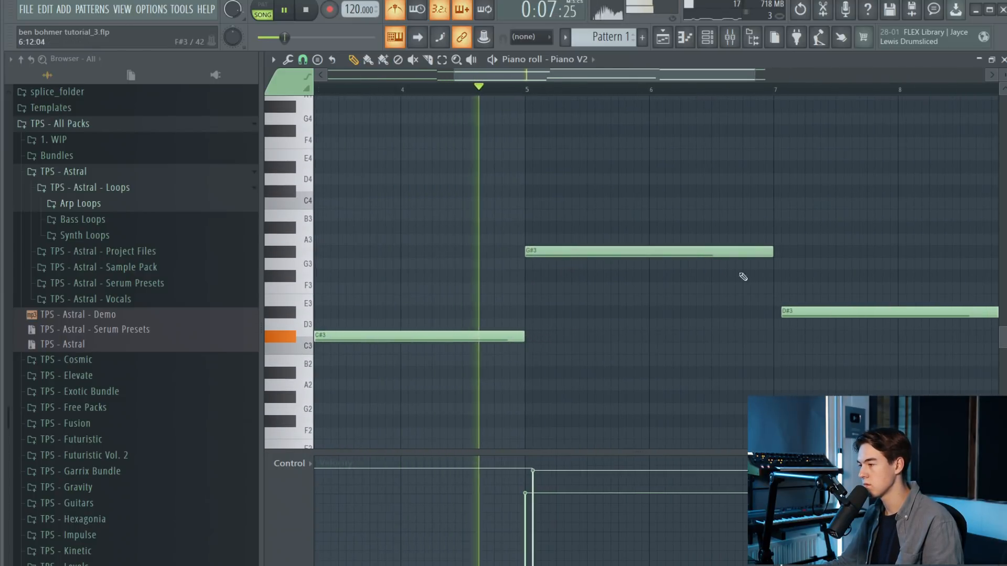
{"action": "scroll", "coordinate": [659, 294], "scroll_direction": "up", "scroll_amount": 9}
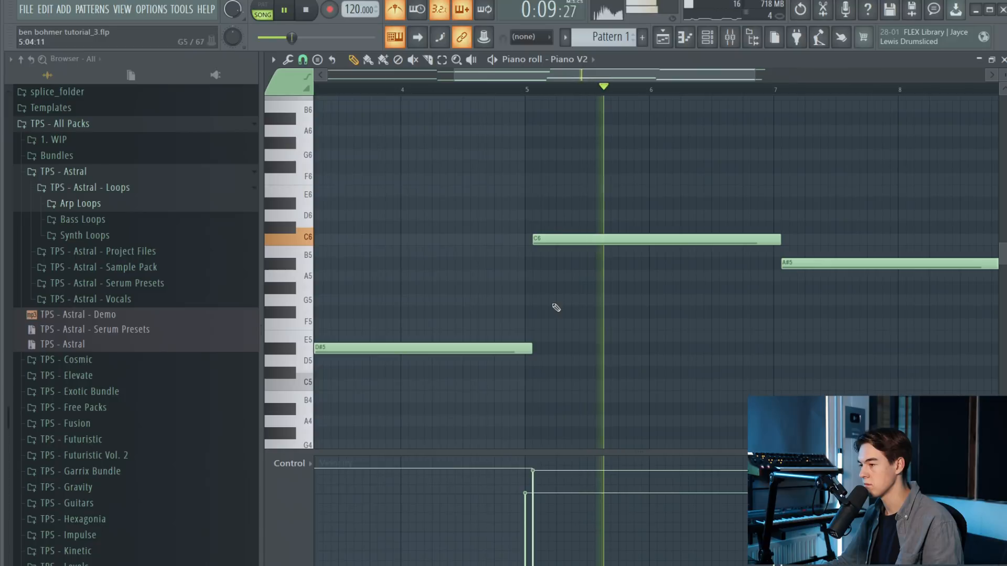
{"action": "left_click_drag", "start_coordinate": [531, 347], "coordinate": [524, 346]}
{"action": "left_click_drag", "start_coordinate": [566, 239], "coordinate": [558, 239]}
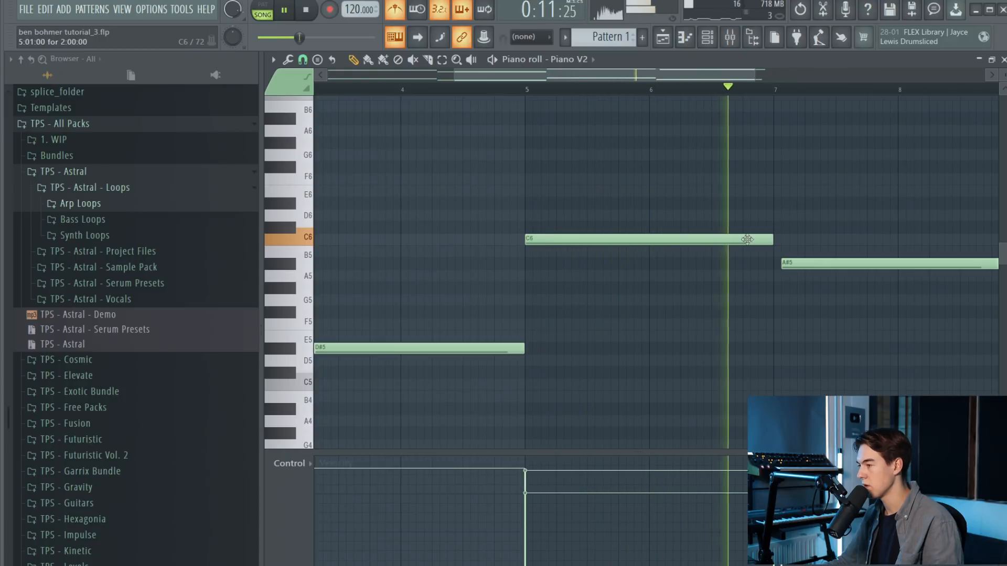
Align the last melody and bass notes, A#5 and D#3, to start at bar 7 and end at bar 9
{"action": "scroll", "coordinate": [806, 240], "scroll_direction": "down", "scroll_amount": 3}
{"action": "scroll", "coordinate": [787, 231], "scroll_direction": "down", "scroll_amount": 7}
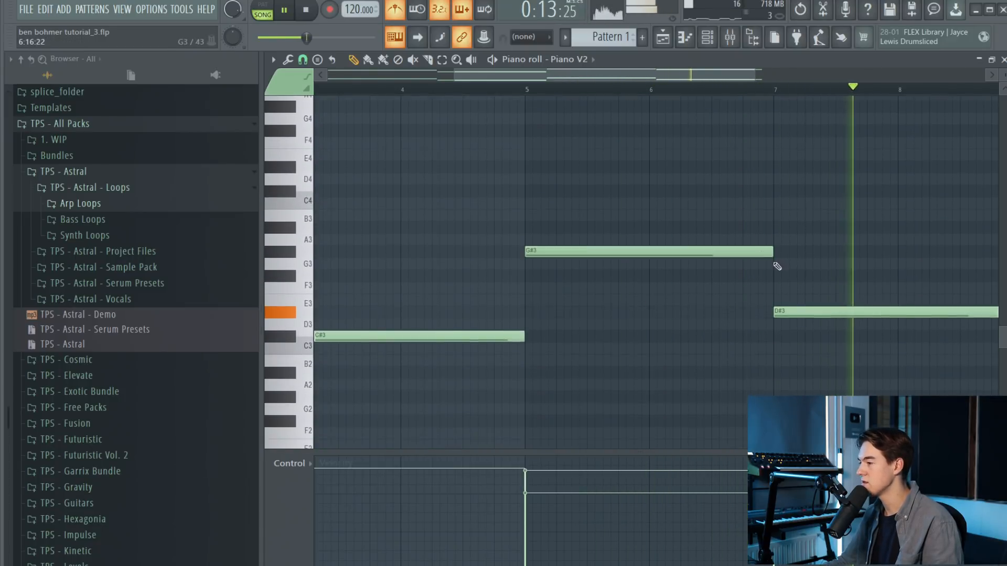
{"action": "scroll", "coordinate": [744, 231], "scroll_direction": "down", "scroll_amount": 4}
{"action": "scroll", "coordinate": [713, 194], "scroll_direction": "up", "scroll_amount": 5}
{"action": "left_click", "coordinate": [658, 89]}
{"action": "scroll", "coordinate": [719, 225], "scroll_direction": "down", "scroll_amount": 5}
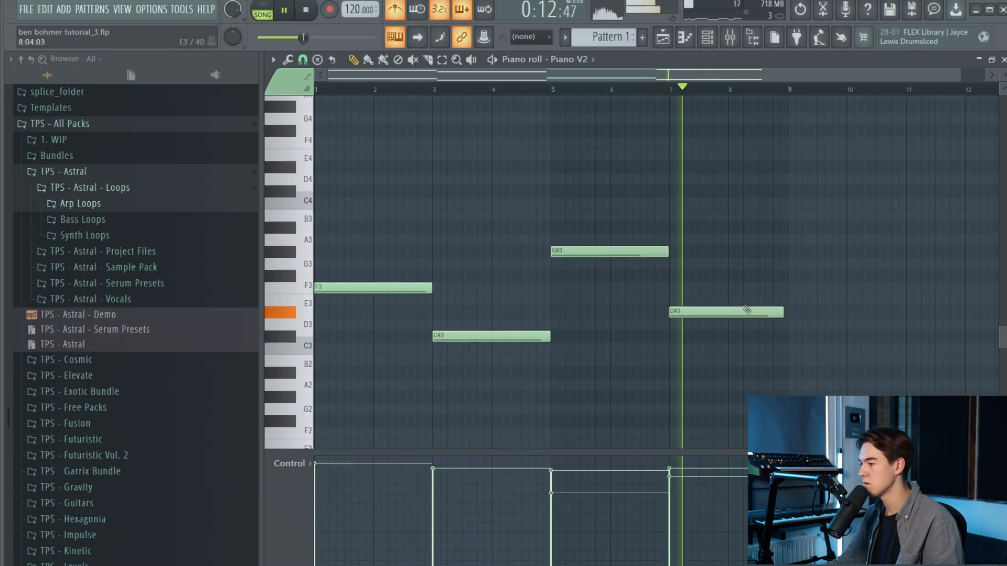
{"action": "left_click", "coordinate": [744, 311], "text": "ctrl"}
{"action": "scroll", "coordinate": [786, 107], "scroll_direction": "up", "scroll_amount": 2}
{"action": "scroll", "coordinate": [785, 105], "scroll_direction": "up", "scroll_amount": 3}
{"action": "scroll", "coordinate": [802, 200], "scroll_direction": "up", "scroll_amount": 7}
{"action": "left_click_drag", "start_coordinate": [786, 244], "coordinate": [796, 244]}
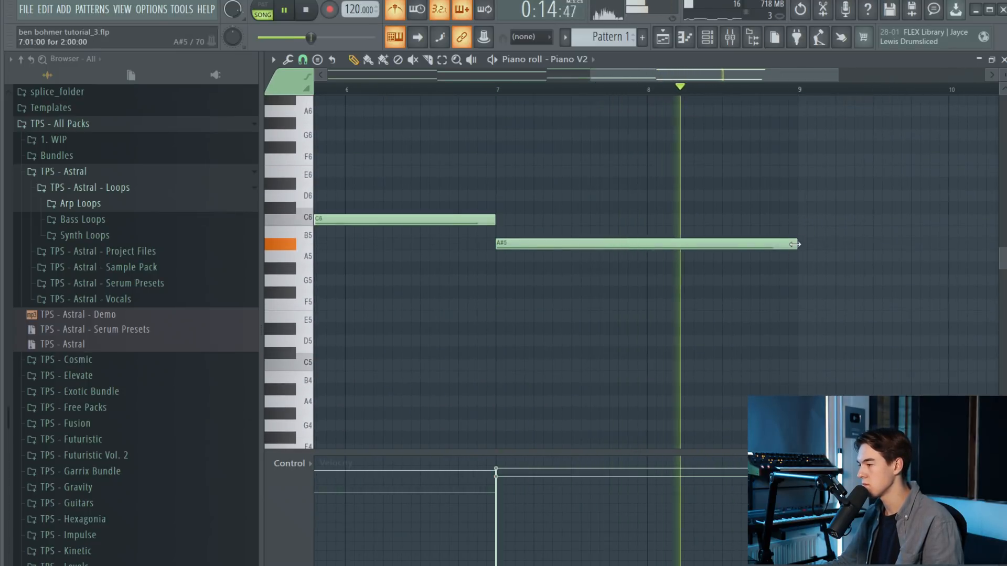
{"action": "scroll", "coordinate": [791, 293], "scroll_direction": "down", "scroll_amount": 6}
{"action": "scroll", "coordinate": [790, 314], "scroll_direction": "up", "scroll_amount": 3}
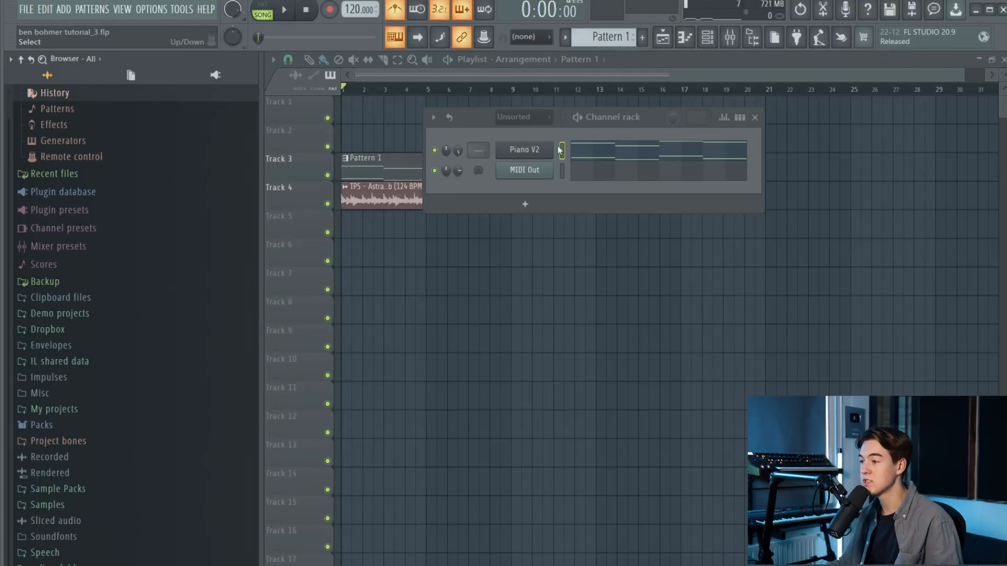
Transfer the Piano V2 notes to the MIDI Out channel, open them in the piano roll and turn off the metronome
{"action": "left_click", "coordinate": [562, 170]}
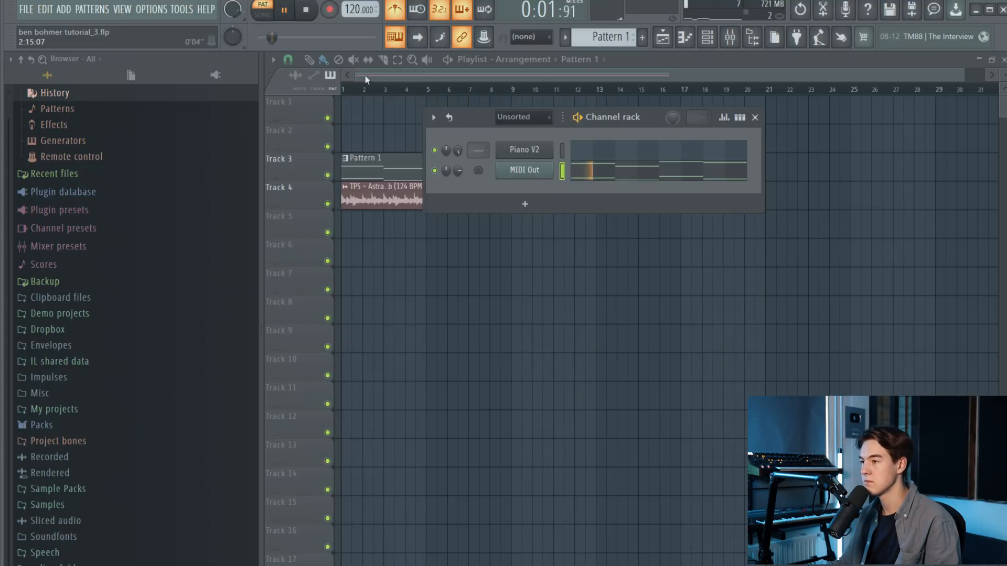
{"action": "left_click", "coordinate": [611, 177]}
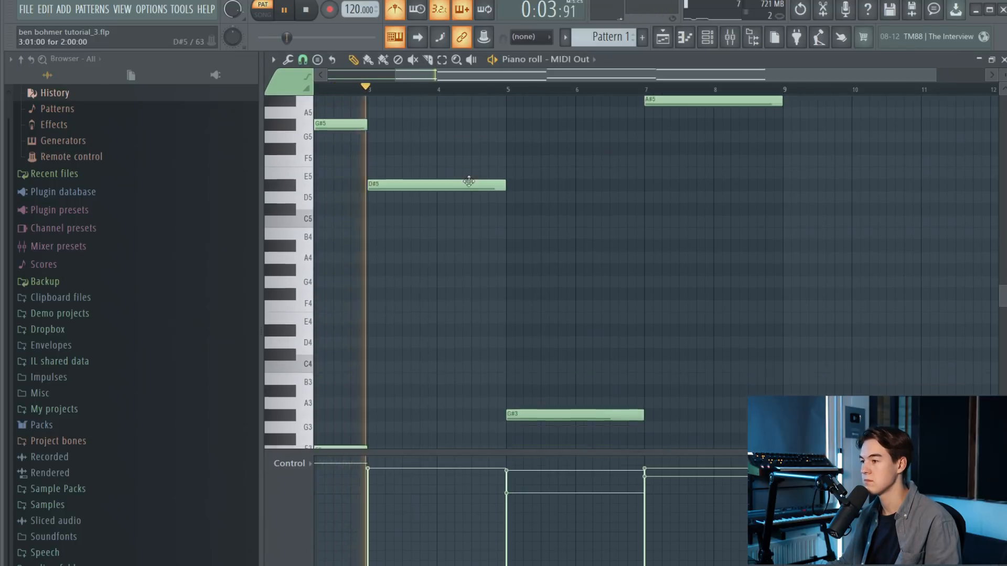
{"action": "scroll", "coordinate": [404, 195], "scroll_direction": "up", "scroll_amount": 1}
{"action": "key", "text": "space"}
{"action": "left_click", "coordinate": [396, 12]}
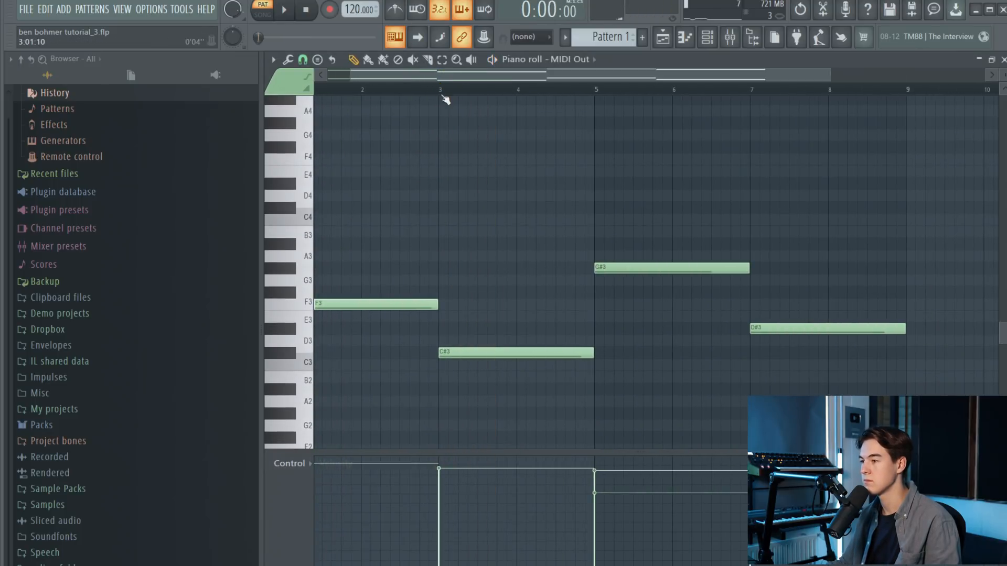
Play the MIDI Out notes, transpose them all down an octave and raise the four bass notes back up an octave
{"action": "key", "text": "space"}
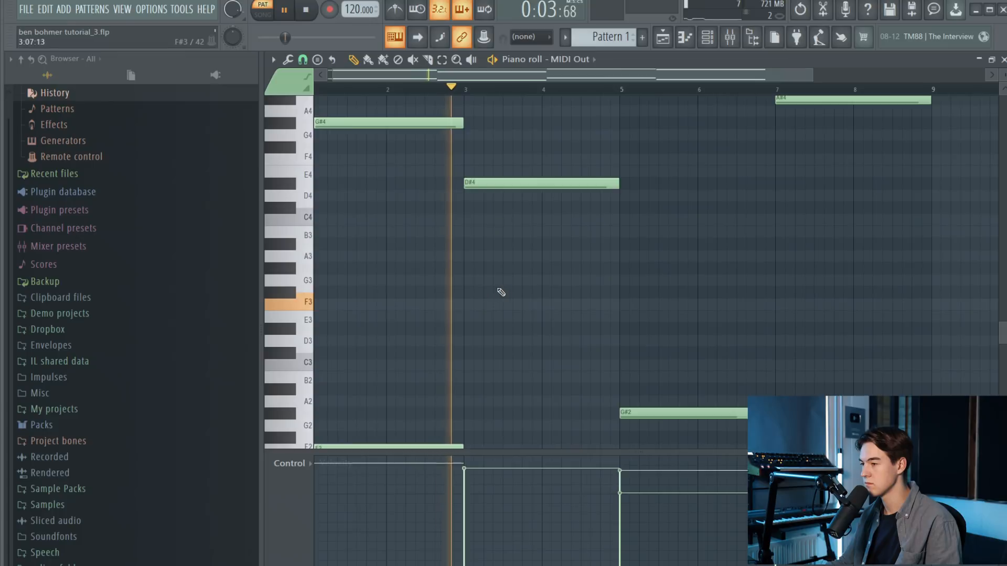
{"action": "left_click", "coordinate": [622, 90]}
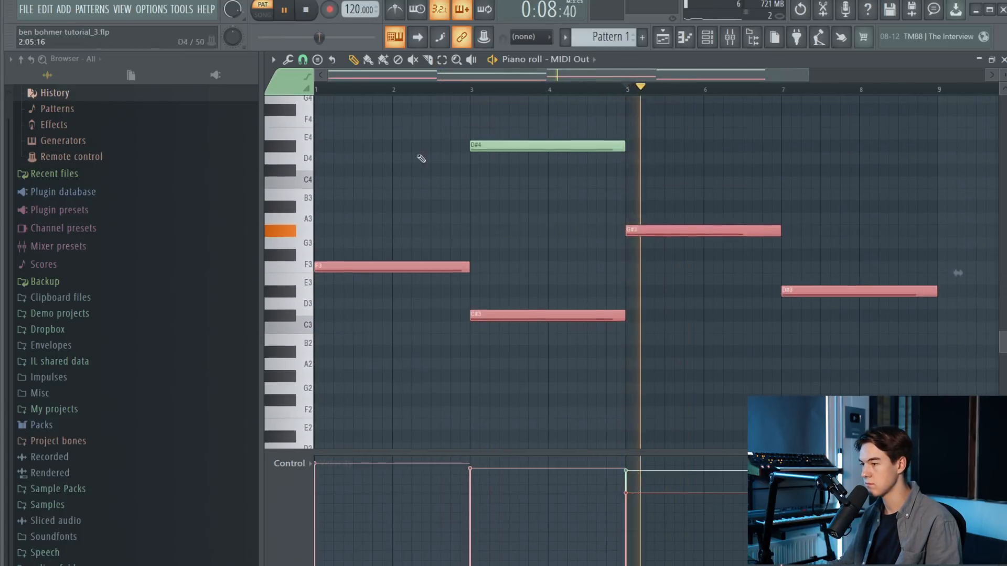
{"action": "scroll", "coordinate": [422, 158], "scroll_direction": "up", "scroll_amount": 1}
{"action": "key", "text": "space"}
{"action": "key", "text": "space"}
{"action": "key", "text": "space"}
{"action": "key", "text": "space"}
{"action": "key", "text": "ctrl+d"}
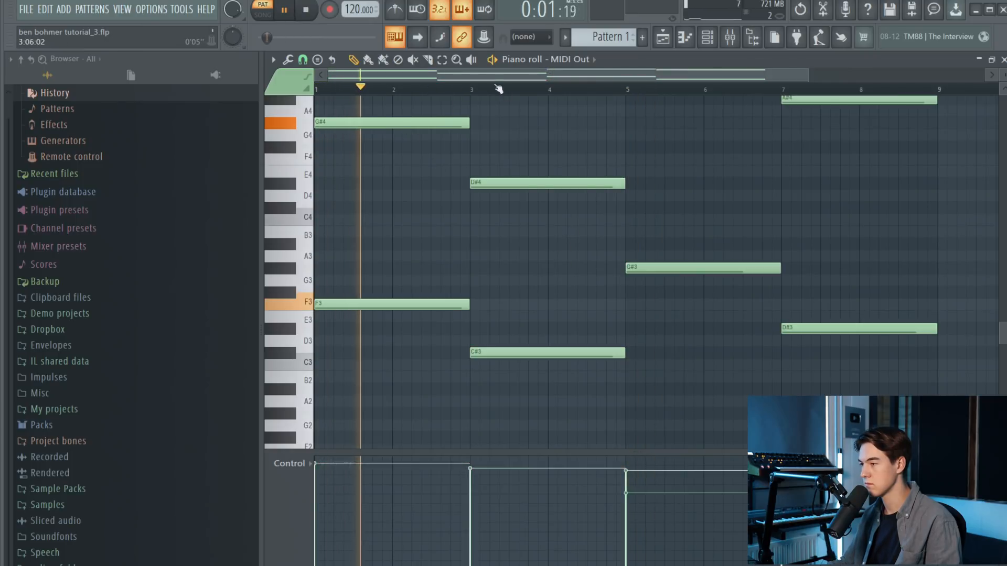
Audition the pattern from bars 3, 5 and 7 and transpose the four bass notes down an octave
{"action": "left_click", "coordinate": [475, 91]}
{"action": "left_click", "coordinate": [620, 90]}
{"action": "left_click", "coordinate": [775, 90]}
{"action": "scroll", "coordinate": [792, 210], "scroll_direction": "down", "scroll_amount": 3}
{"action": "left_click_drag", "start_coordinate": [834, 311], "coordinate": [342, 134]}
{"action": "key", "text": "space"}
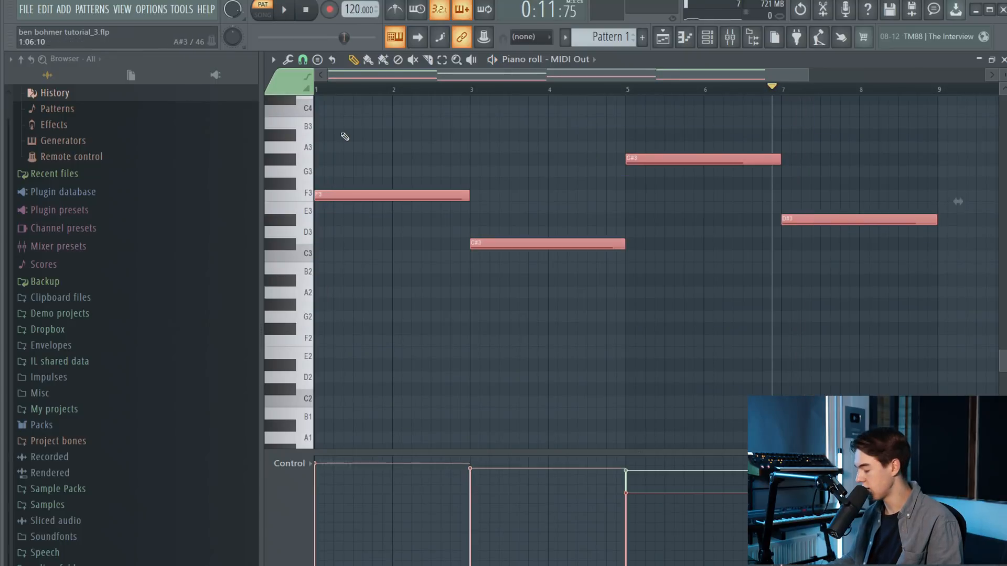
{"action": "key", "text": "ctrl+Down"}
{"action": "scroll", "coordinate": [440, 228], "scroll_direction": "up", "scroll_amount": 3}
{"action": "key", "text": "space"}
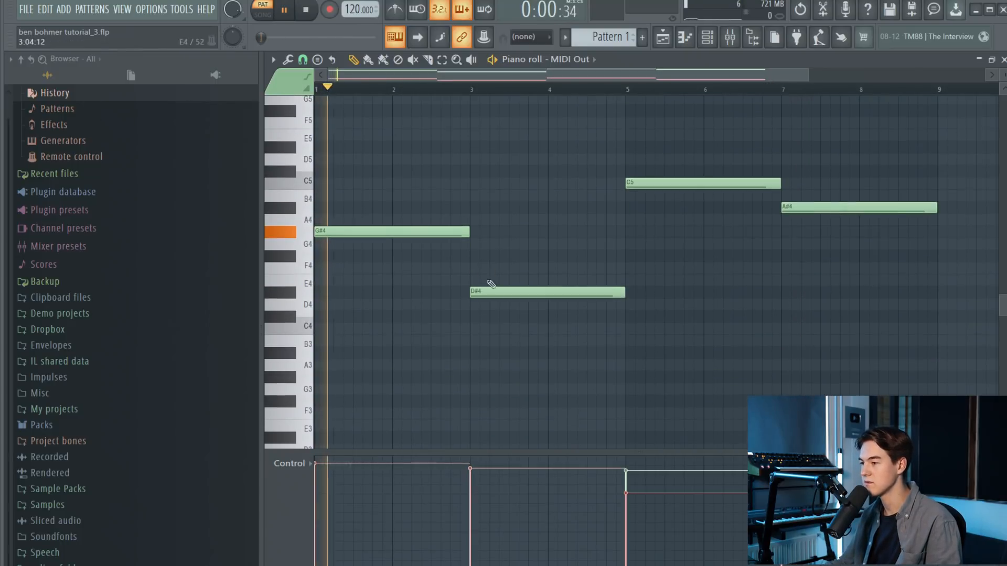
Try the bass note at bar 3 an octave higher, as C#3, and compare it in playback
{"action": "scroll", "coordinate": [490, 274], "scroll_direction": "down", "scroll_amount": 1}
{"action": "left_click", "coordinate": [463, 90]}
{"action": "scroll", "coordinate": [682, 210], "scroll_direction": "down", "scroll_amount": 4}
{"action": "key", "text": "space"}
{"action": "key", "text": "ctrl+Up"}
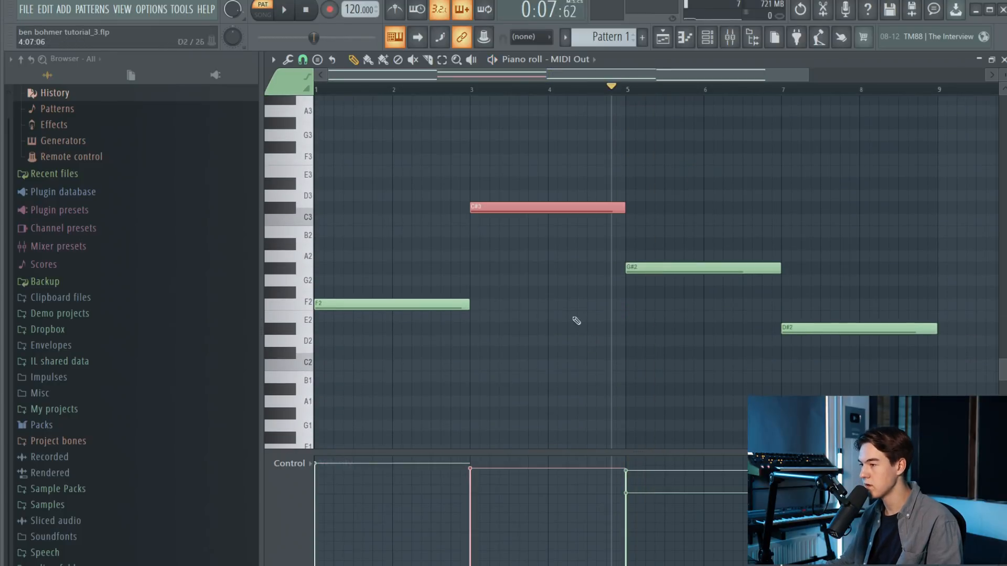
{"action": "left_click", "coordinate": [452, 98]}
{"action": "key", "text": "space"}
{"action": "key", "text": "ctrl+z"}
{"action": "left_click", "coordinate": [461, 90]}
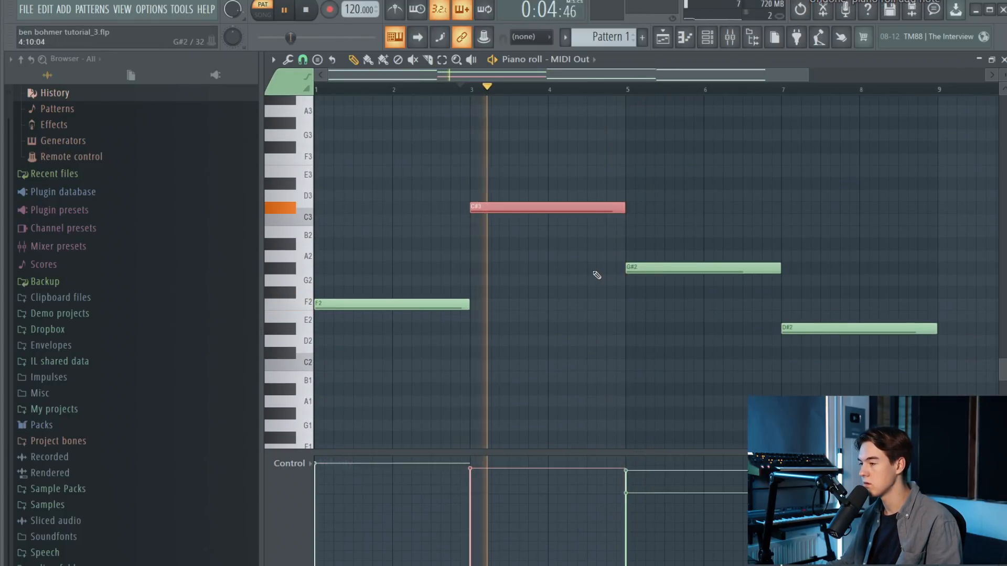
{"action": "scroll", "coordinate": [681, 262], "scroll_direction": "up", "scroll_amount": 3}
{"action": "left_click", "coordinate": [696, 259], "text": "ctrl"}
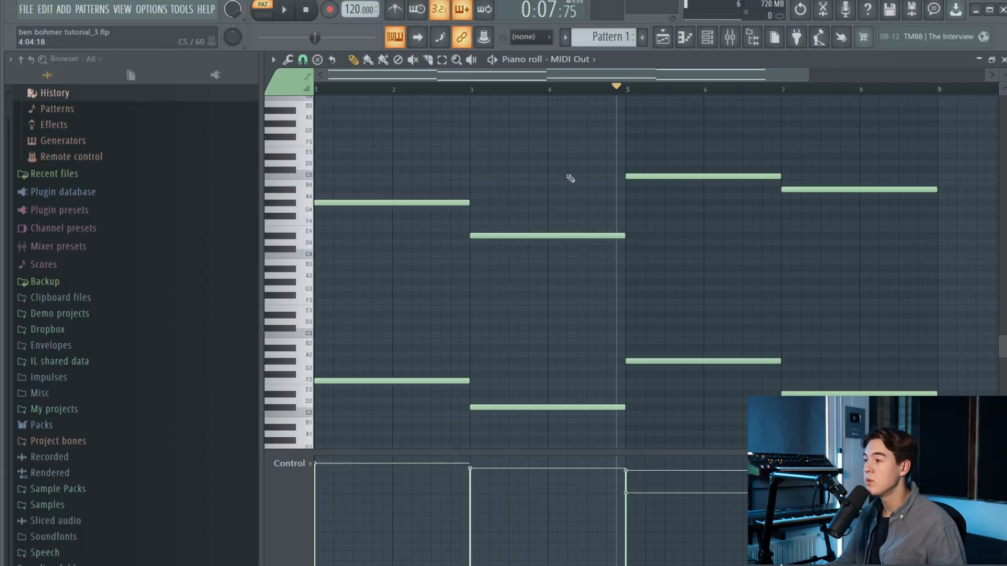
Rearrange the playlist so the arp loop plays alone for four bars and Pattern 1 clips start at bars 5 and 13
{"action": "left_click", "coordinate": [671, 40]}
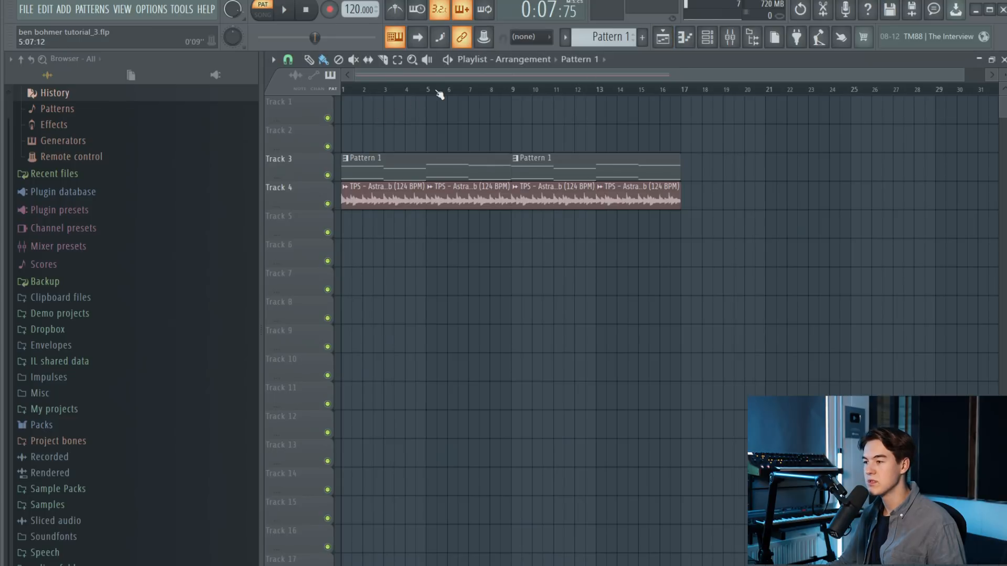
{"action": "scroll", "coordinate": [384, 128], "scroll_direction": "up", "scroll_amount": 4}
{"action": "key", "text": "space"}
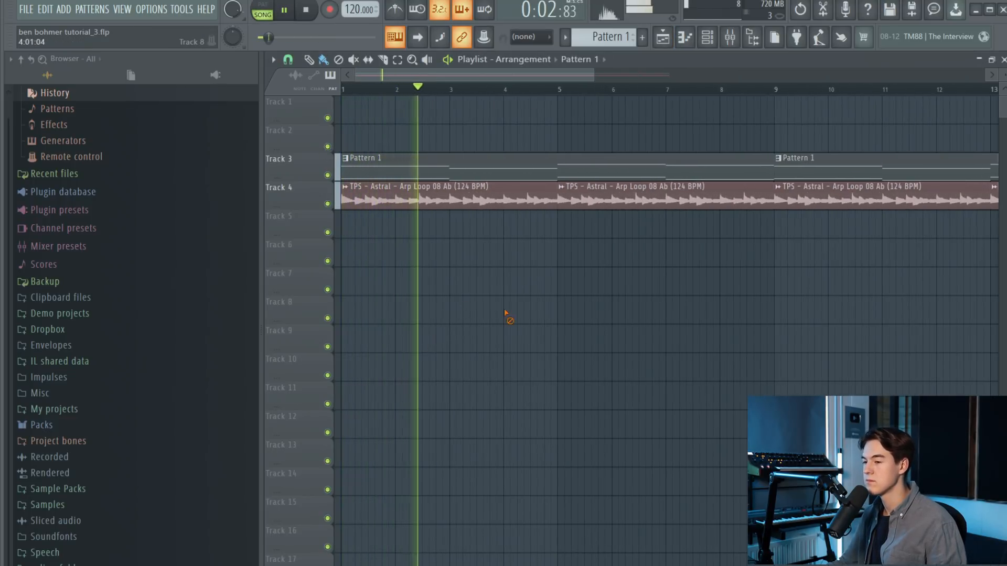
{"action": "left_click", "coordinate": [328, 175]}
{"action": "right_click", "coordinate": [540, 171]}
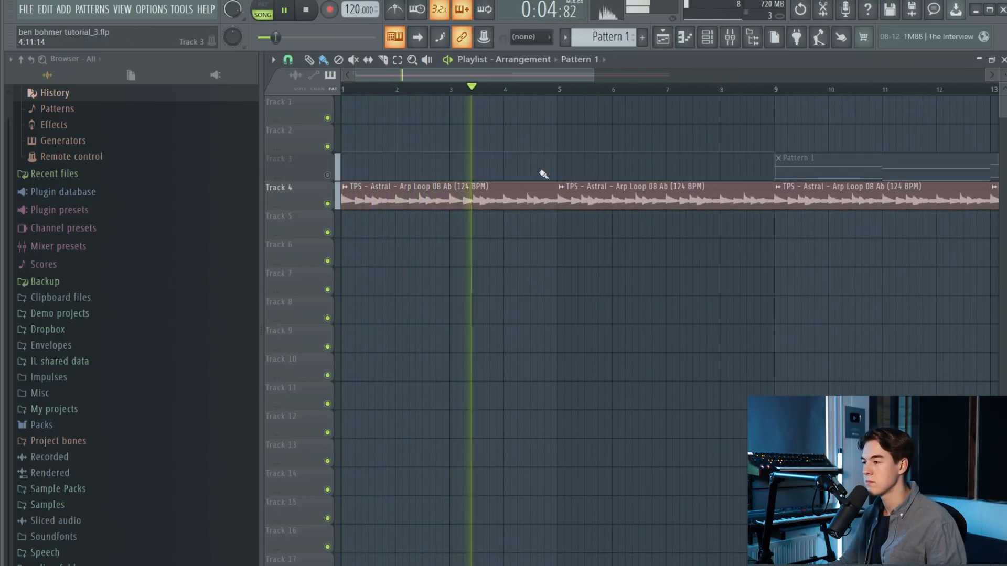
{"action": "scroll", "coordinate": [540, 171], "scroll_direction": "down", "scroll_amount": 3}
{"action": "key", "text": "space"}
{"action": "right_click", "coordinate": [335, 178]}
{"action": "left_click", "coordinate": [328, 176]}
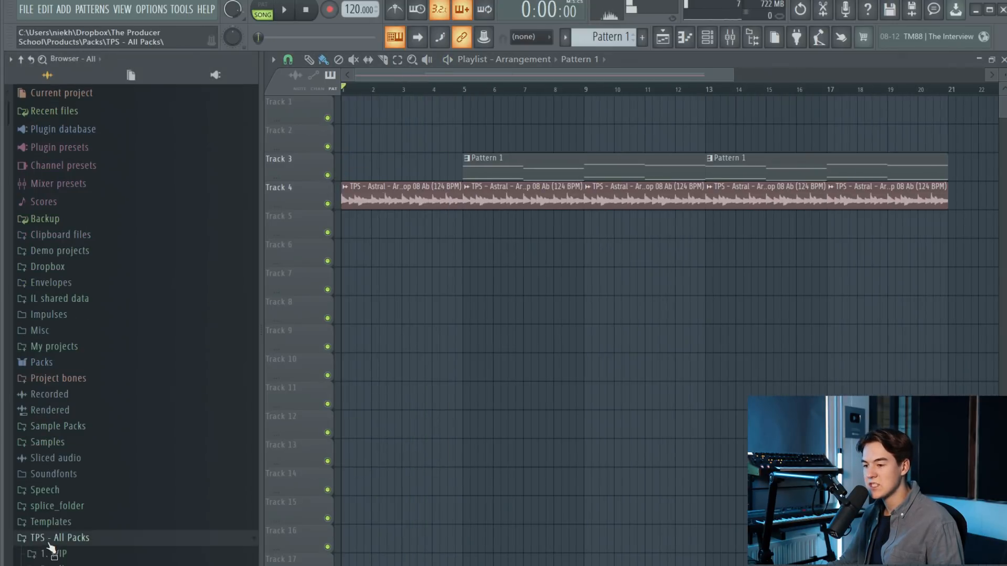
Browse to the Tonal ambience samples in the FX folder of the TPS - Astral Sample Pack
{"action": "left_click", "coordinate": [29, 540]}
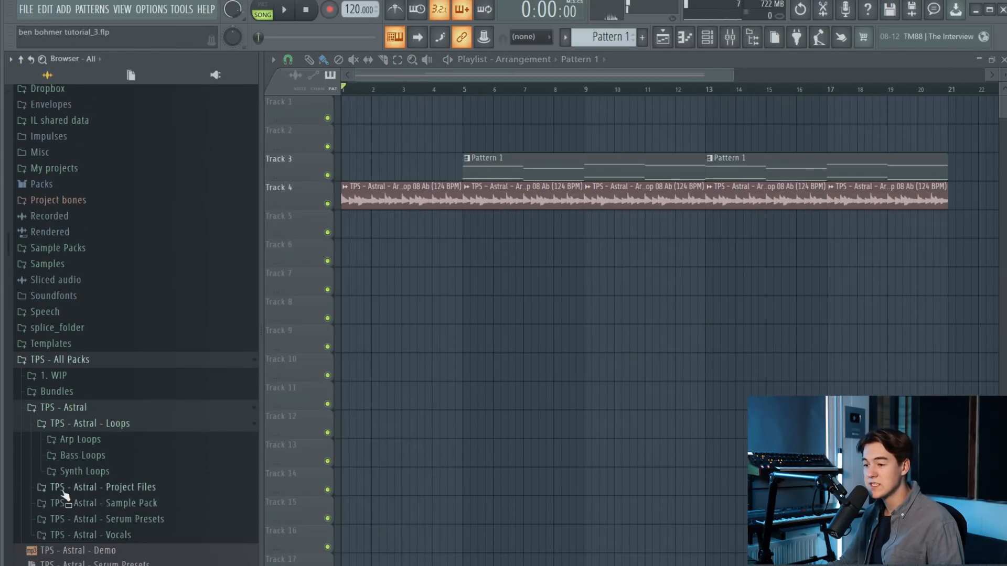
{"action": "scroll", "coordinate": [96, 377], "scroll_direction": "down", "scroll_amount": 2}
{"action": "left_click", "coordinate": [118, 336]}
{"action": "left_click", "coordinate": [132, 366]}
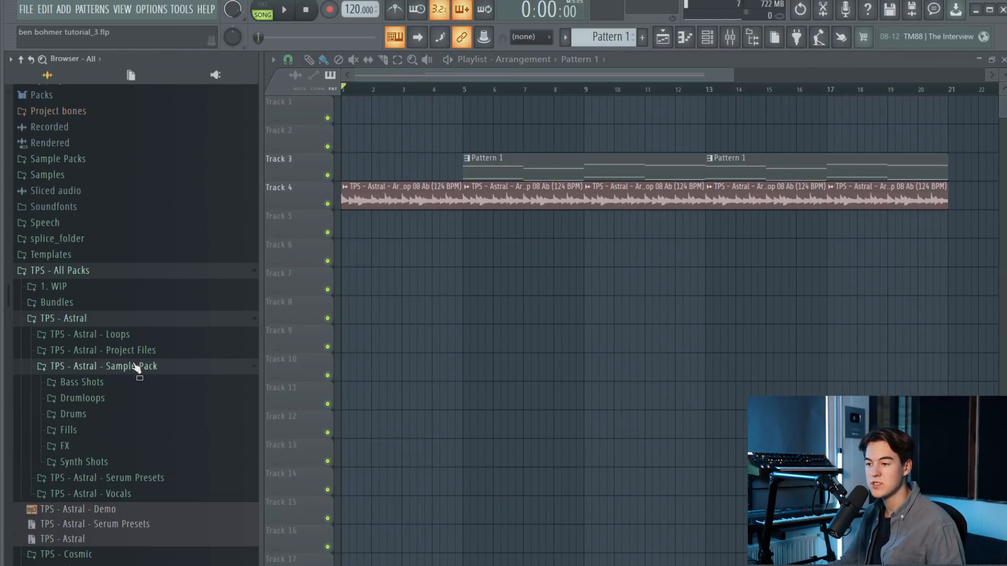
{"action": "scroll", "coordinate": [118, 391], "scroll_direction": "down", "scroll_amount": 2}
{"action": "left_click", "coordinate": [100, 364]}
{"action": "left_click", "coordinate": [109, 373]}
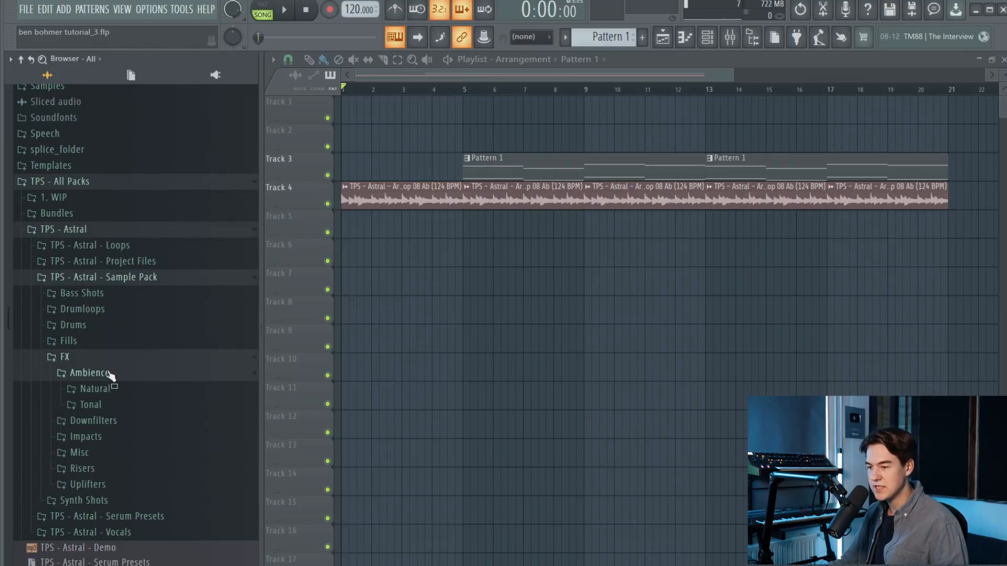
{"action": "left_click", "coordinate": [122, 409]}
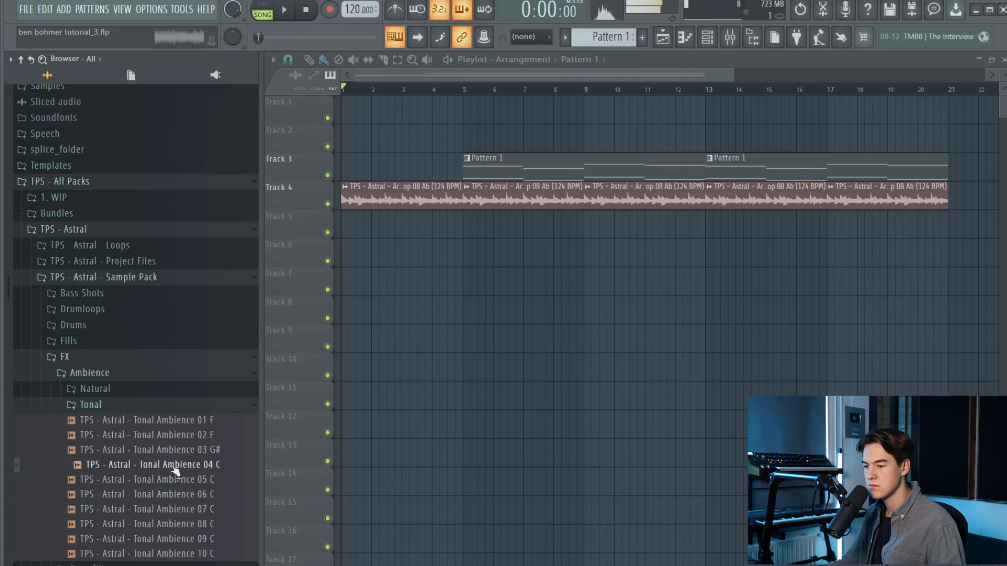
Place TPS - Astral - Tonal Ambience 04 C at the start of Track 6 and set its time-stretching mode to Stretch
{"action": "left_click_drag", "start_coordinate": [178, 475], "coordinate": [346, 253]}
{"action": "scroll", "coordinate": [438, 245], "scroll_direction": "up", "scroll_amount": 3}
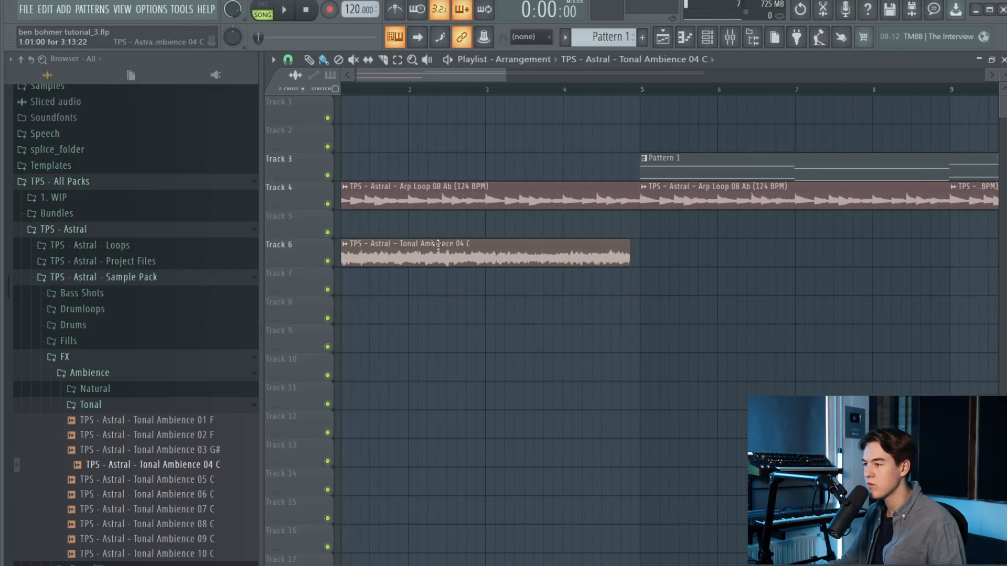
{"action": "left_click_drag", "start_coordinate": [451, 72], "coordinate": [445, 73]}
{"action": "key", "text": "space"}
{"action": "double_click", "coordinate": [624, 244]}
{"action": "left_click", "coordinate": [717, 283]}
{"action": "left_click", "coordinate": [714, 320]}
Lower the ambience sample's channel pitch to -400 cents with a range of 4 and reduce its volume to about 28%
{"action": "key", "text": "space"}
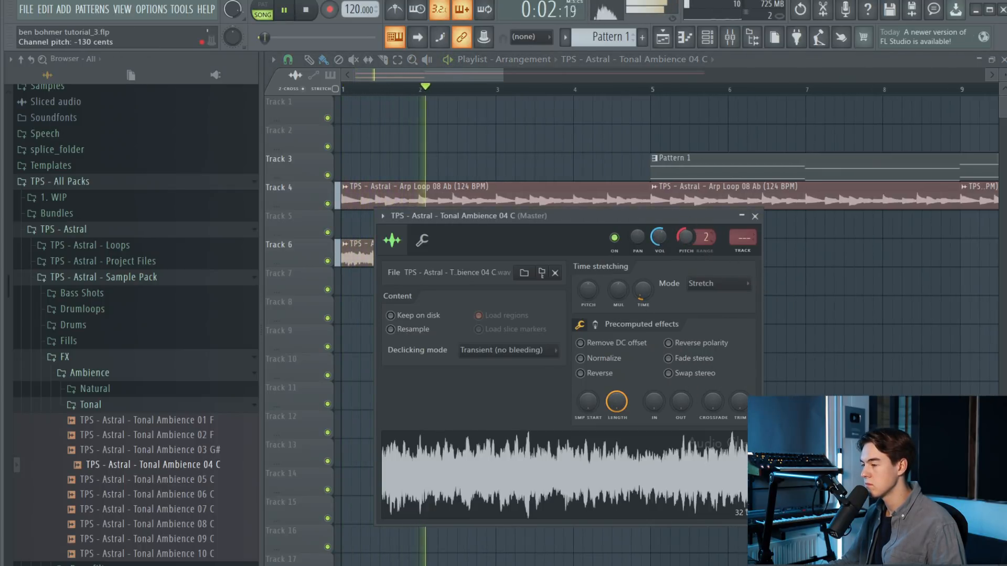
{"action": "left_click_drag", "start_coordinate": [697, 233], "coordinate": [703, 228]}
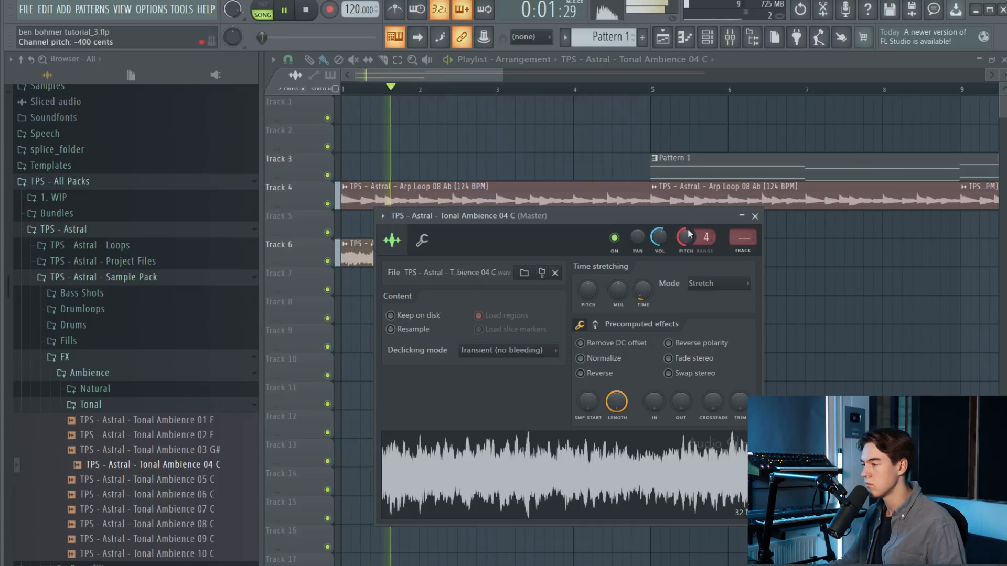
{"action": "key", "text": "space"}
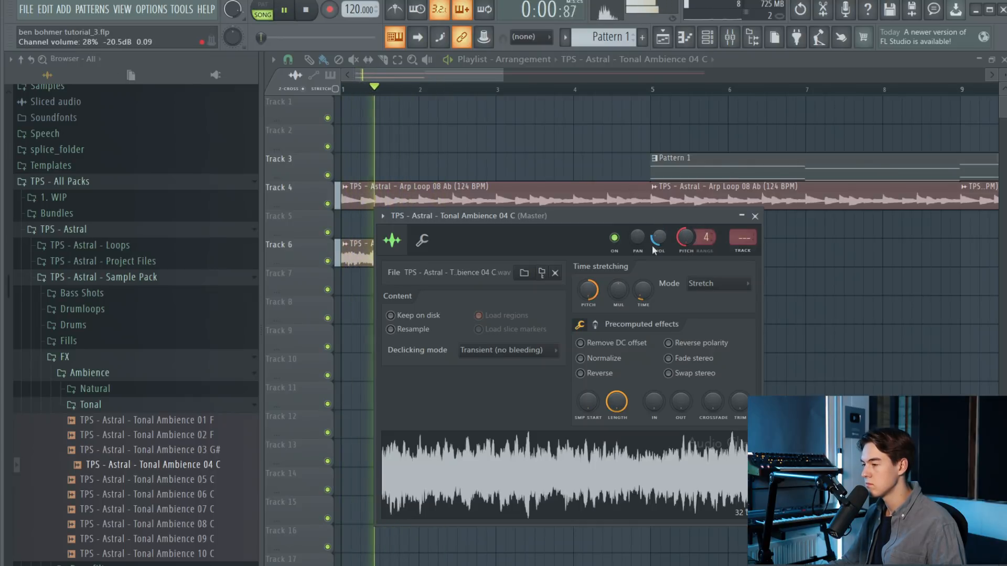
Duplicate the Tonal Ambience 04 C clip on Track 6 so the copy starts at bar 5
{"action": "left_click", "coordinate": [815, 317]}
{"action": "left_click_drag", "start_coordinate": [815, 317], "coordinate": [660, 258]}
{"action": "key", "text": "space"}
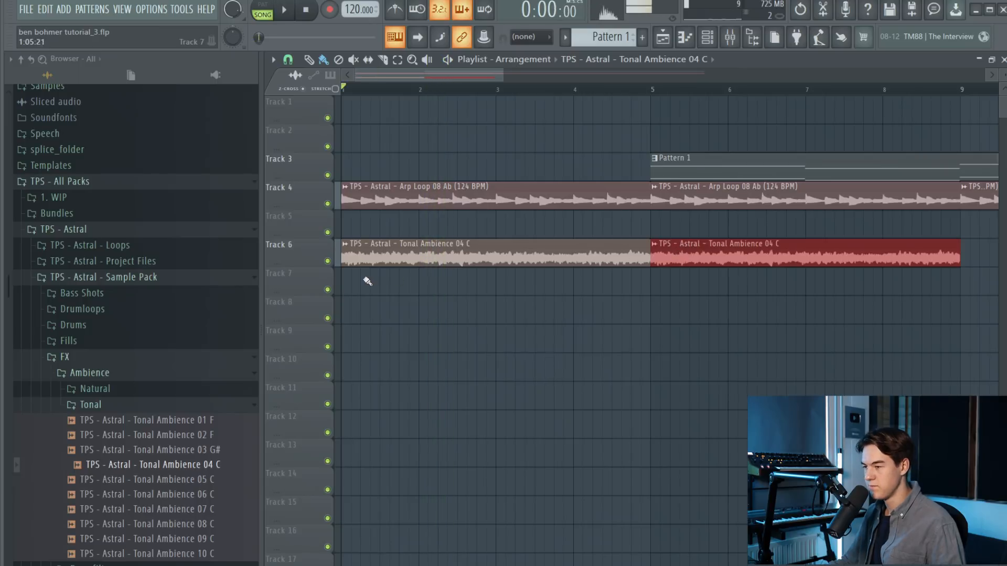
Solo Track 6 and set the Tonal Ambience 04 C channel volume to 13% during playback
{"action": "right_click", "coordinate": [328, 261]}
{"action": "key", "text": "space"}
{"action": "double_click", "coordinate": [477, 247]}
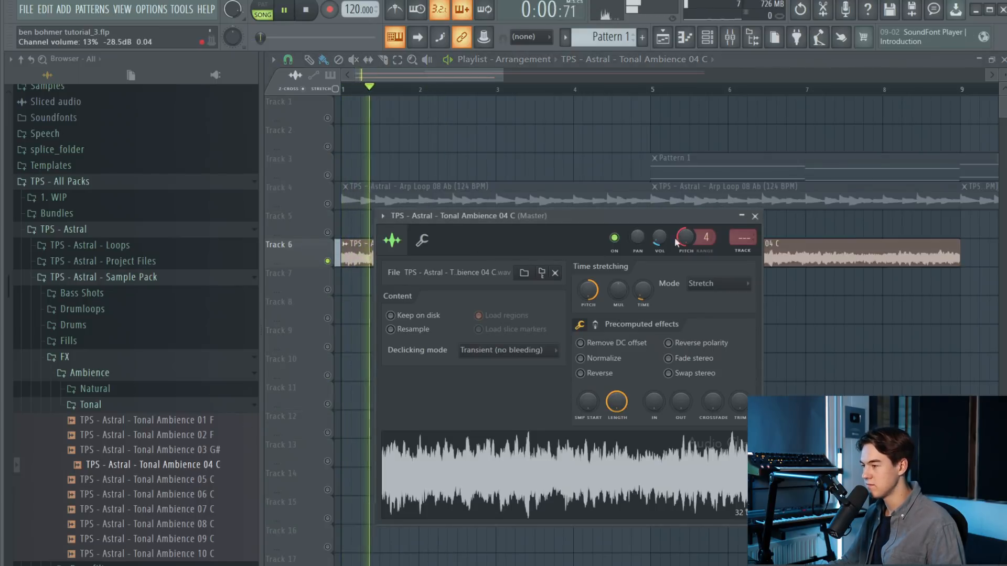
{"action": "key", "text": "Escape"}
Duplicate the Tonal Ambience 04 C clips along Track 6 up to bar 21 and delete the excess copies
{"action": "scroll", "coordinate": [546, 313], "scroll_direction": "down", "scroll_amount": 3}
{"action": "left_click_drag", "start_coordinate": [620, 292], "coordinate": [450, 248]}
{"action": "key", "text": "ctrl+b"}
{"action": "key", "text": "ctrl+b"}
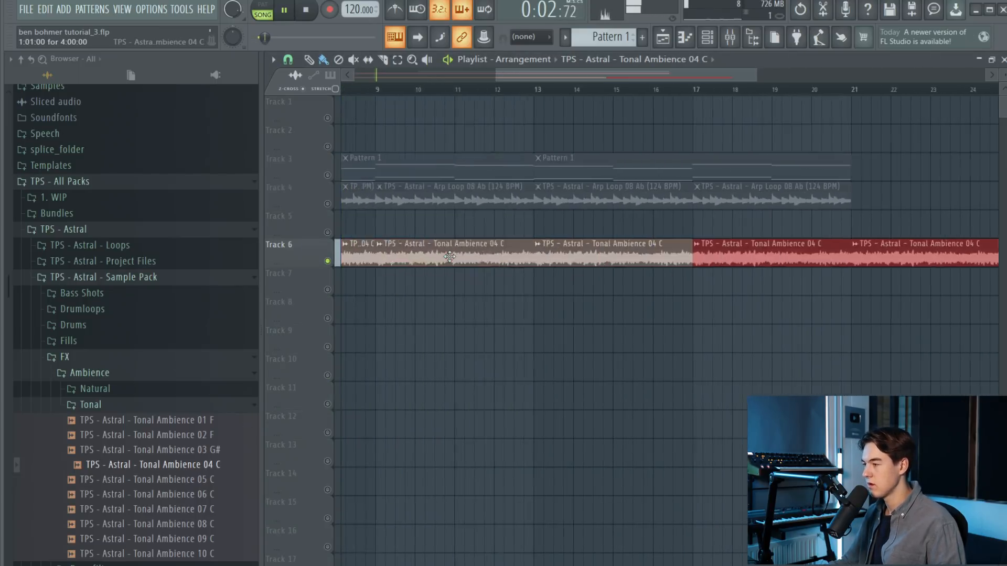
{"action": "scroll", "coordinate": [503, 290], "scroll_direction": "down", "scroll_amount": 2}
{"action": "key", "text": "ctrl+d"}
{"action": "right_click", "coordinate": [705, 257]}
{"action": "left_click_drag", "start_coordinate": [475, 74], "coordinate": [325, 95]}
{"action": "key", "text": "space"}
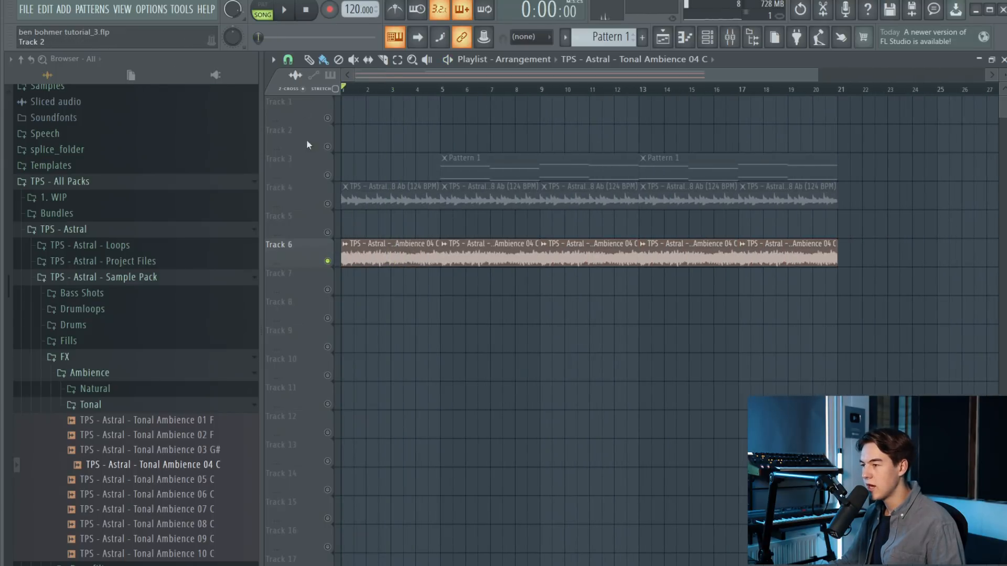
Set bars 1 to 4 as the playback loop and delete the Tonal Ambience clips from bar 5 onward
{"action": "scroll", "coordinate": [440, 118], "scroll_direction": "up", "scroll_amount": 3}
{"action": "left_click_drag", "start_coordinate": [528, 90], "coordinate": [344, 90]}
{"action": "scroll", "coordinate": [487, 229], "scroll_direction": "down", "scroll_amount": 2}
{"action": "mouse_move", "coordinate": [503, 257]}
{"action": "left_mouse_down"}
{"action": "mouse_move", "coordinate": [671, 267]}
{"action": "mouse_move", "coordinate": [915, 258]}
{"action": "left_mouse_up"}
Place TPS - Astral - Natural Ambience 03 at the start of Track 7 and enable that track
{"action": "left_click", "coordinate": [93, 408]}
{"action": "left_click", "coordinate": [92, 391]}
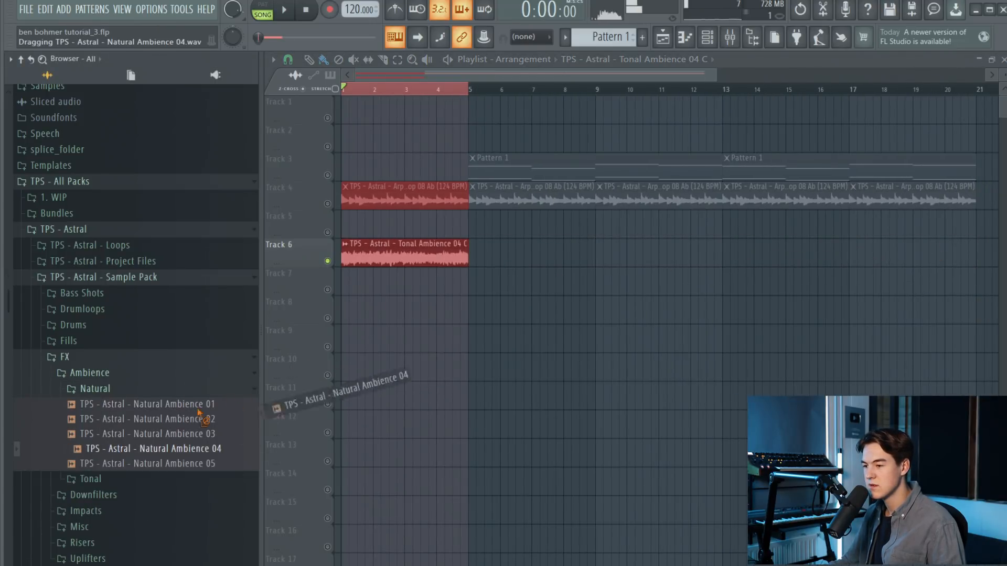
{"action": "left_click_drag", "start_coordinate": [185, 445], "coordinate": [351, 282]}
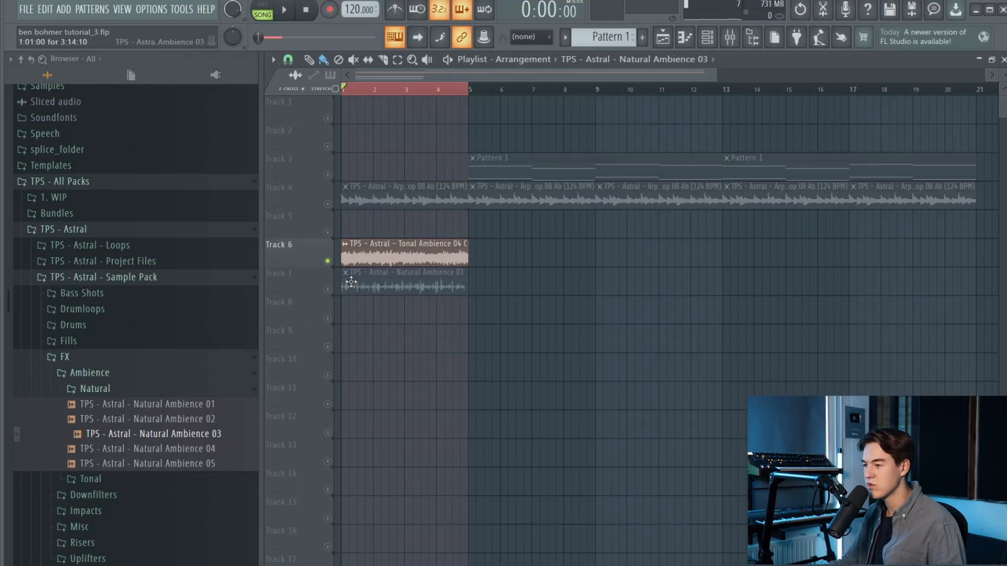
{"action": "left_click", "coordinate": [328, 290]}
Time-stretch Natural Ambience 03 to fill the four-bar loop and adjust its channel level against the tonal ambience
{"action": "double_click", "coordinate": [451, 280]}
{"action": "left_click", "coordinate": [731, 301]}
{"action": "left_click", "coordinate": [773, 332]}
{"action": "left_click_drag", "start_coordinate": [624, 251], "coordinate": [768, 278]}
{"action": "left_click_drag", "start_coordinate": [701, 317], "coordinate": [703, 286]}
{"action": "left_click_drag", "start_coordinate": [773, 266], "coordinate": [775, 274]}
{"action": "left_click", "coordinate": [869, 244]}
{"action": "key", "text": "space"}
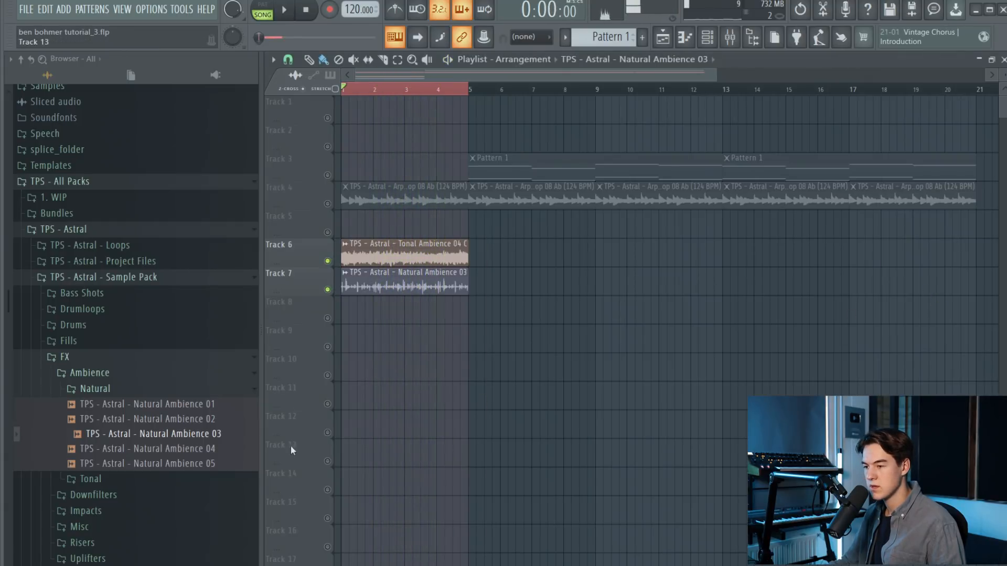
Preview the other natural ambience samples, place Natural Ambience 04 on Track 8 and enable that track
{"action": "left_click", "coordinate": [208, 421]}
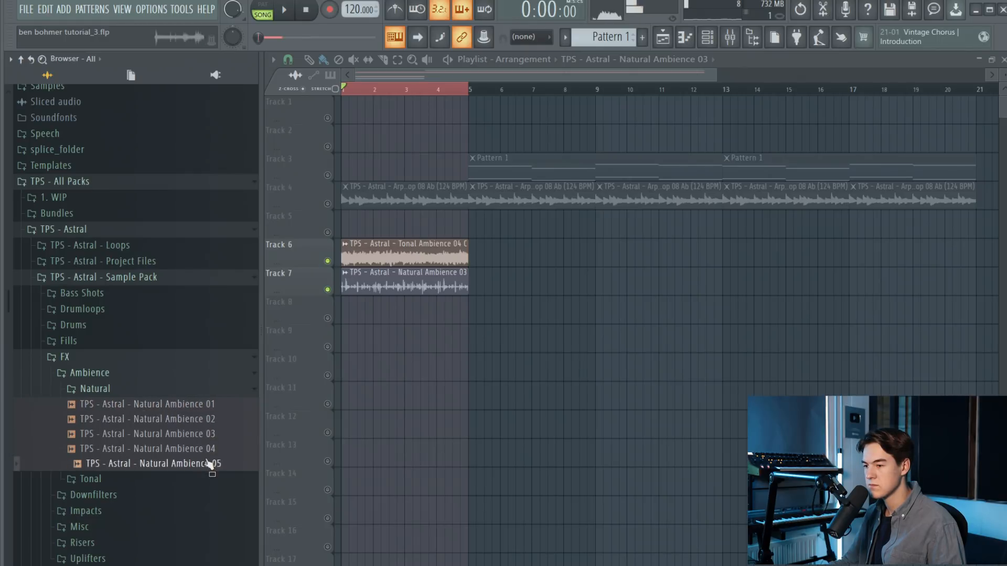
{"action": "left_click_drag", "start_coordinate": [208, 460], "coordinate": [451, 332]}
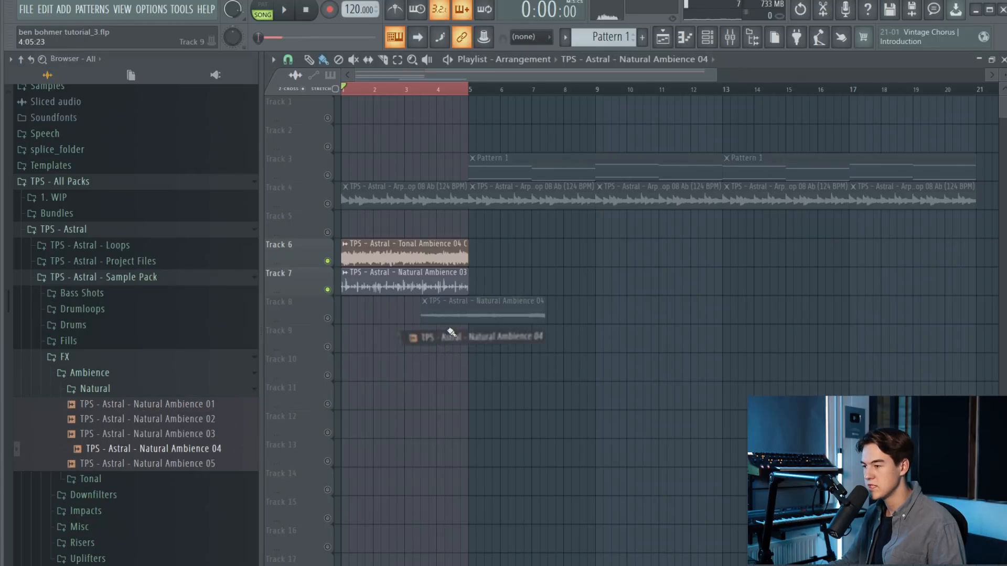
{"action": "left_click", "coordinate": [328, 318]}
Set Natural Ambience 04's time-stretching mode to Stretch and fit its clip to bars 1 to 4
{"action": "double_click", "coordinate": [423, 312]}
{"action": "left_click", "coordinate": [624, 179]}
{"action": "left_click", "coordinate": [606, 217]}
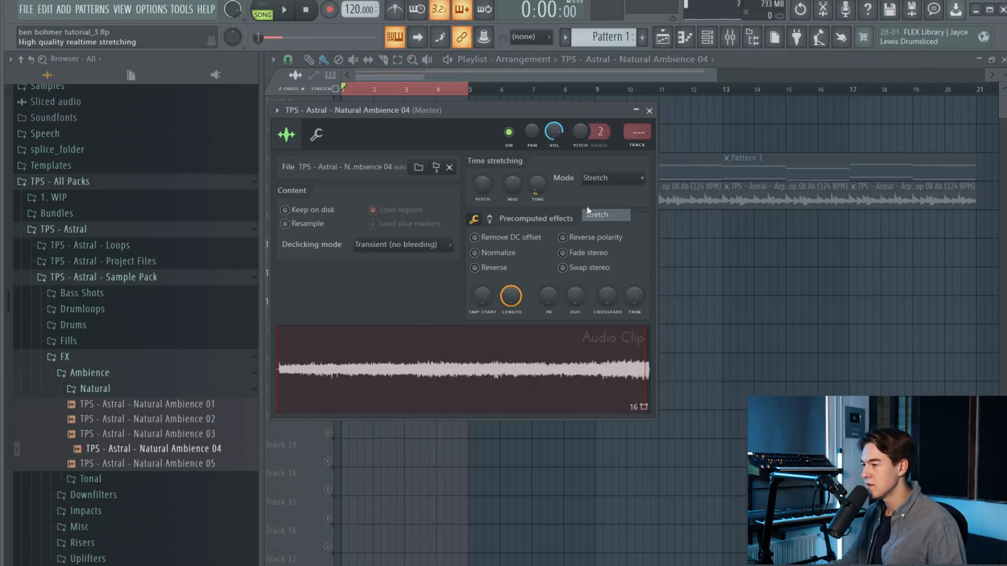
{"action": "left_click_drag", "start_coordinate": [474, 111], "coordinate": [812, 186]}
Give Natural Ambience 04 short fades, with a fade-in of 3%, and lower its channel volume while the loop plays
{"action": "key", "text": "space"}
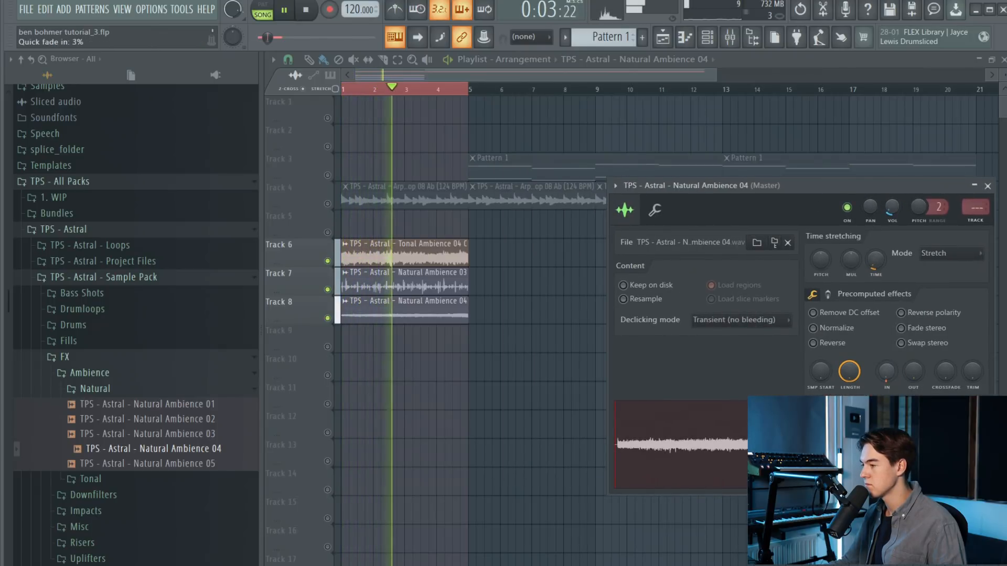
{"action": "left_click_drag", "start_coordinate": [913, 371], "coordinate": [913, 367]}
{"action": "left_click_drag", "start_coordinate": [886, 198], "coordinate": [886, 201]}
{"action": "left_click_drag", "start_coordinate": [892, 209], "coordinate": [891, 218]}
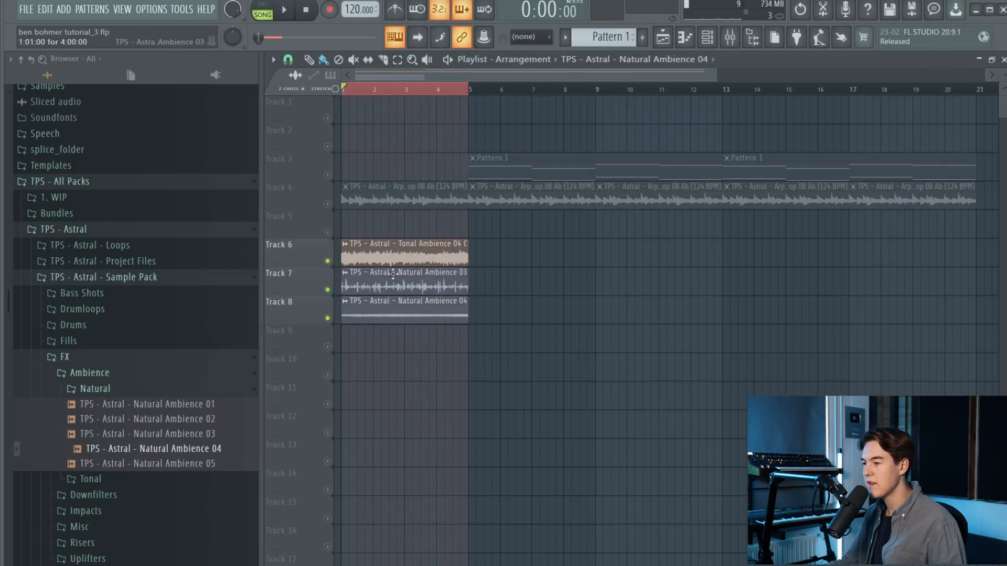
Repeat the three four-bar ambience clips on Tracks 6 to 8 up to bar 21
{"action": "key", "text": "ctrl+b"}
{"action": "key", "text": "ctrl+b"}
{"action": "key", "text": "ctrl+b"}
{"action": "key", "text": "ctrl+b"}
Enable all tracks, play the arrangement from bar 1 and clear the selection
{"action": "left_click", "coordinate": [344, 89]}
{"action": "right_click", "coordinate": [328, 204]}
{"action": "right_click", "coordinate": [328, 204]}
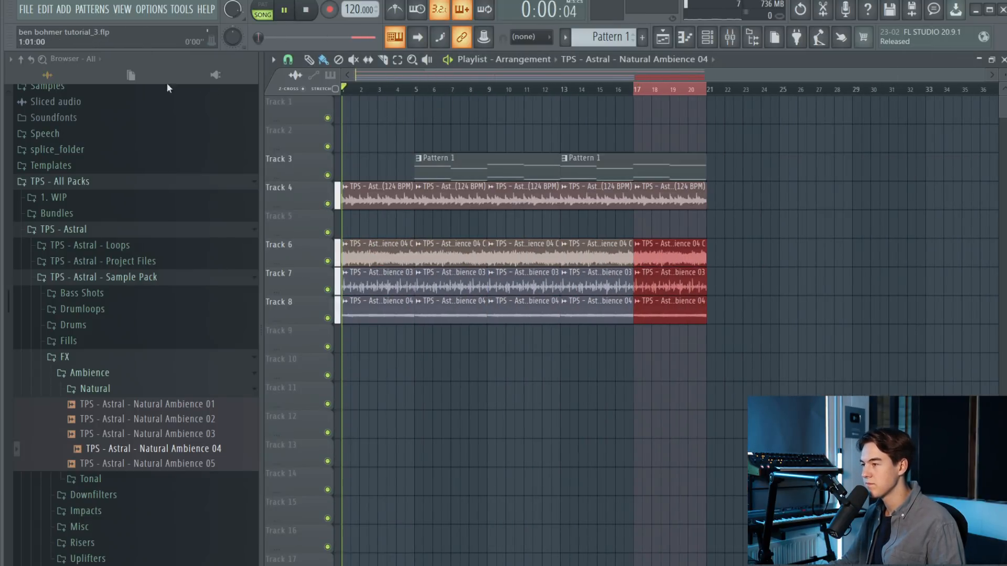
{"action": "scroll", "coordinate": [659, 100], "scroll_direction": "up", "scroll_amount": 4}
{"action": "scroll", "coordinate": [638, 153], "scroll_direction": "down", "scroll_amount": 2}
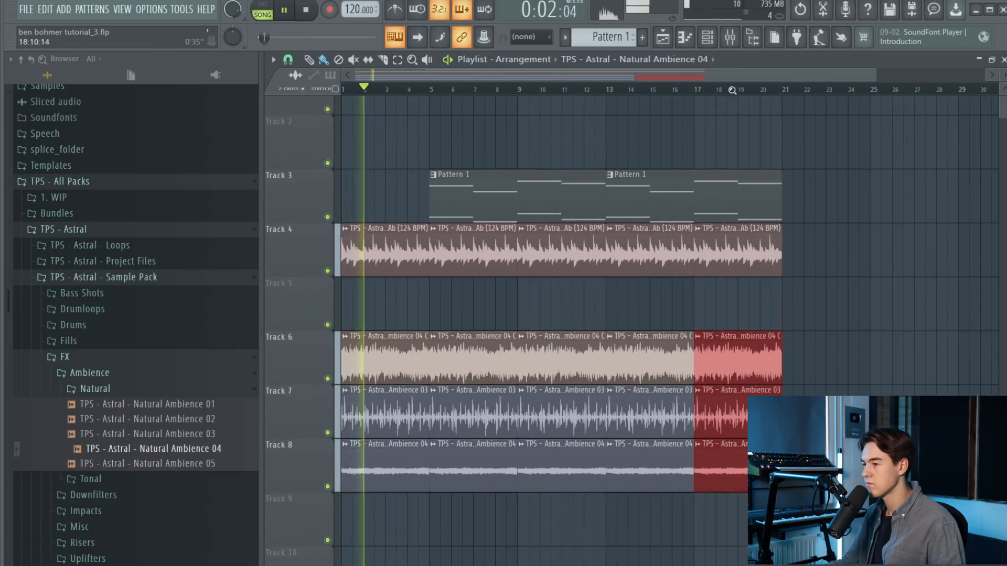
{"action": "scroll", "coordinate": [732, 90], "scroll_direction": "up", "scroll_amount": 2}
{"action": "scroll", "coordinate": [634, 203], "scroll_direction": "down", "scroll_amount": 3}
{"action": "left_click", "coordinate": [710, 413], "text": "ctrl"}
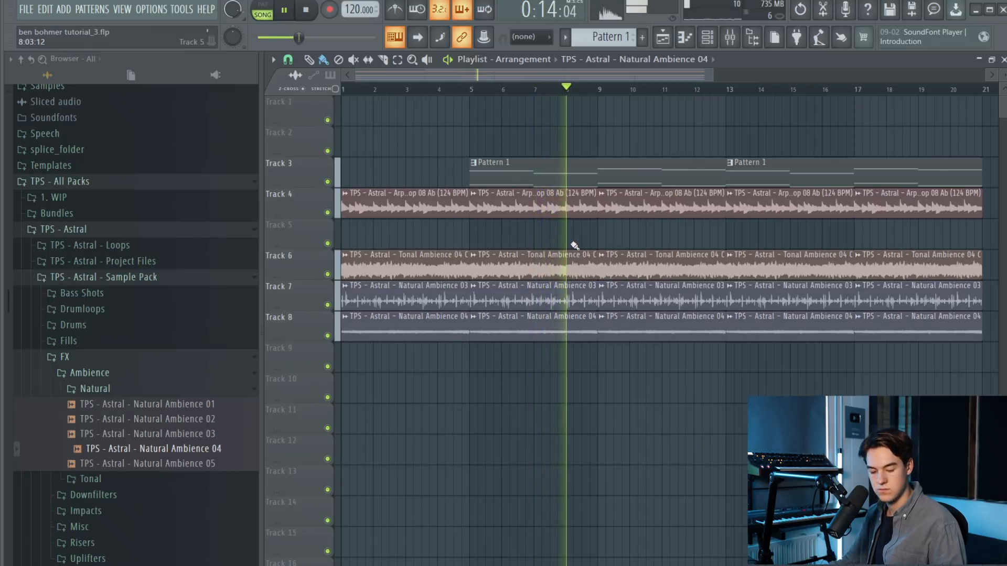
Move all ambience clips from Tracks 6 to 8 down to Tracks 8 to 10
{"action": "scroll", "coordinate": [566, 247], "scroll_direction": "down", "scroll_amount": 2}
{"action": "left_click_drag", "start_coordinate": [816, 389], "coordinate": [343, 259]}
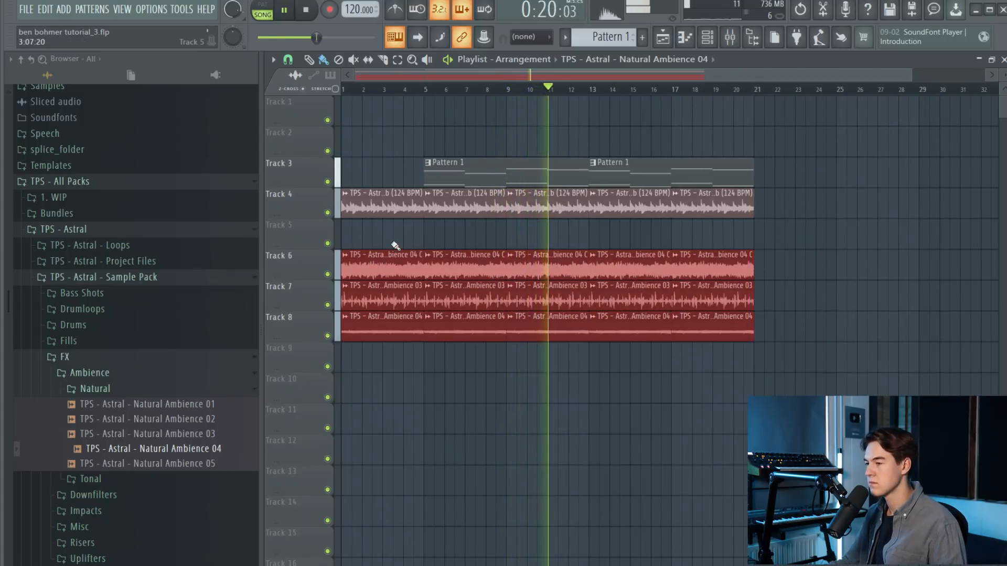
{"action": "left_click_drag", "start_coordinate": [383, 275], "coordinate": [387, 331]}
{"action": "left_click", "coordinate": [410, 284], "text": "ctrl"}
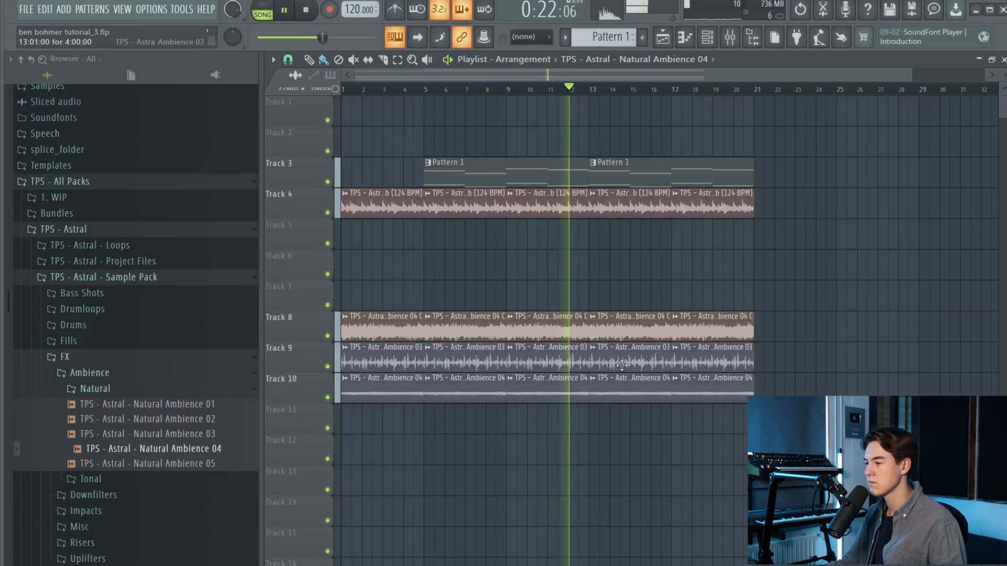
Browse the Percussion Loops in the Drumloops folder and place Perc Loop 10 (124 BPM) at bar 5 on Track 6
{"action": "key", "text": "space"}
{"action": "left_click", "coordinate": [128, 314]}
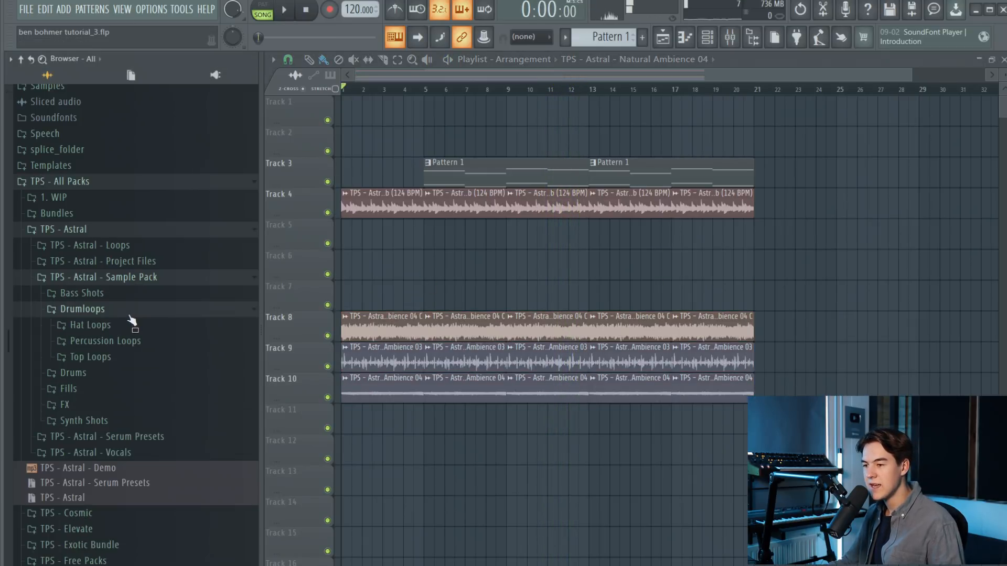
{"action": "left_click", "coordinate": [147, 329]}
{"action": "left_click", "coordinate": [150, 330]}
{"action": "left_click", "coordinate": [149, 344]}
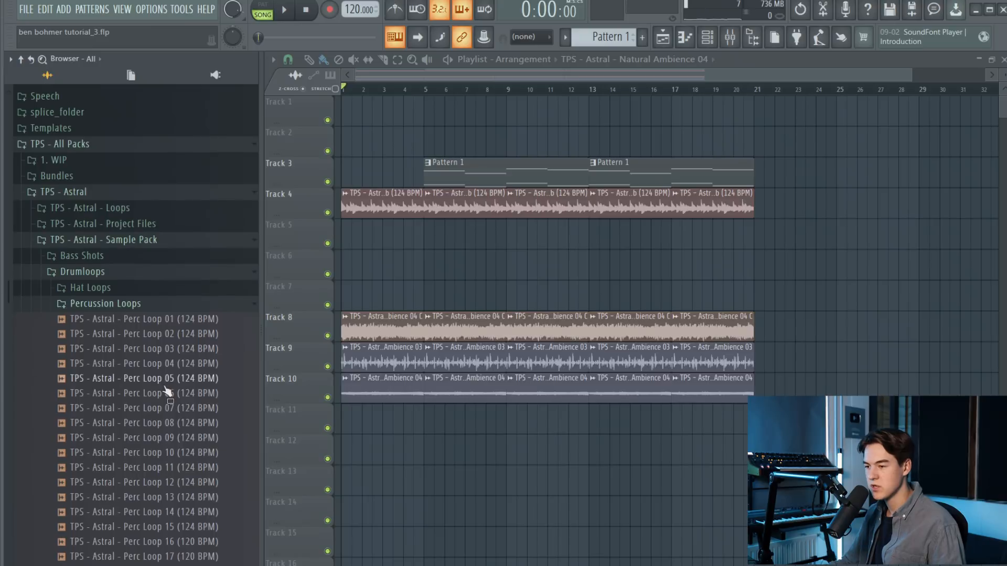
{"action": "scroll", "coordinate": [173, 367], "scroll_direction": "down", "scroll_amount": 3}
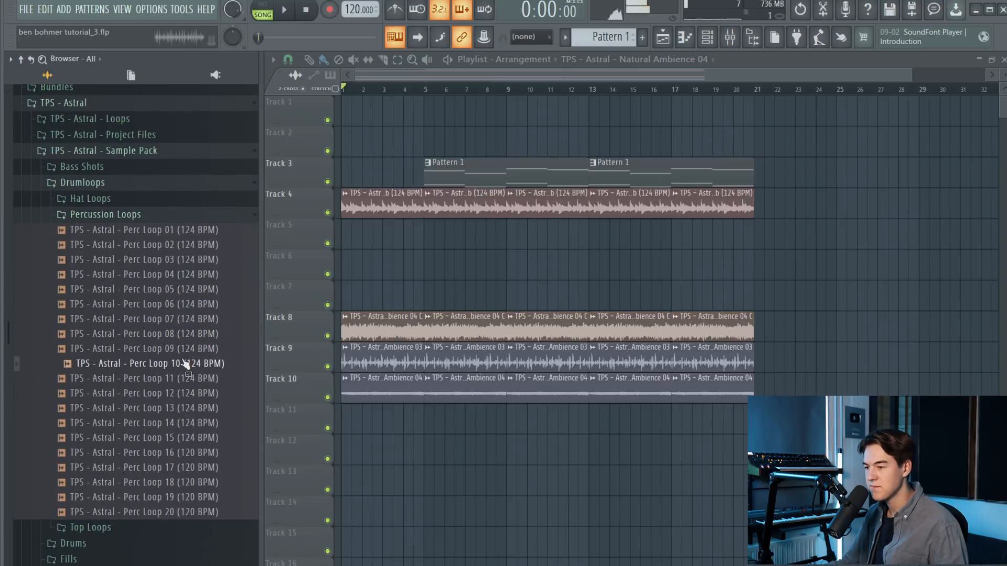
{"action": "left_click_drag", "start_coordinate": [270, 328], "coordinate": [448, 269]}
Lower Perc Loop 10's channel volume during playback and add a second copy at bar 7 on Track 6
{"action": "key", "text": "space"}
{"action": "double_click", "coordinate": [444, 269]}
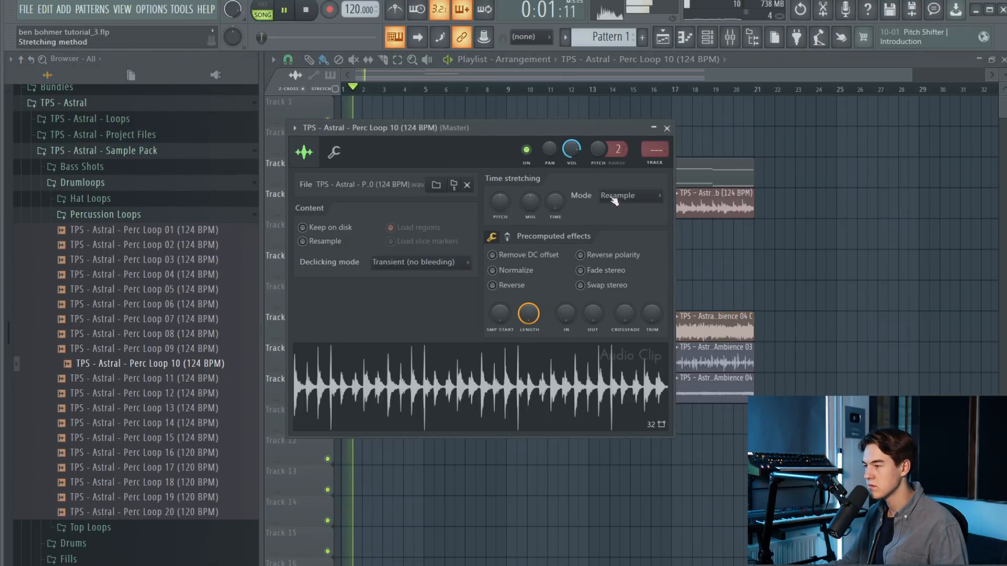
{"action": "right_click", "coordinate": [712, 263]}
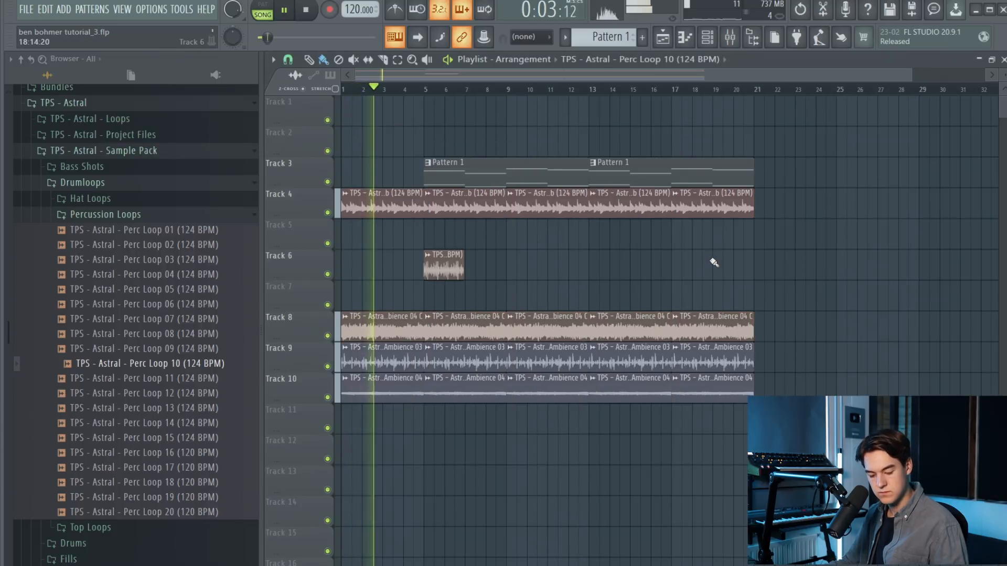
{"action": "left_click", "coordinate": [495, 275]}
Set Perc Loop 10's time-stretching mode to Stretch and keep its bar 7 copy on Track 6
{"action": "double_click", "coordinate": [480, 269]}
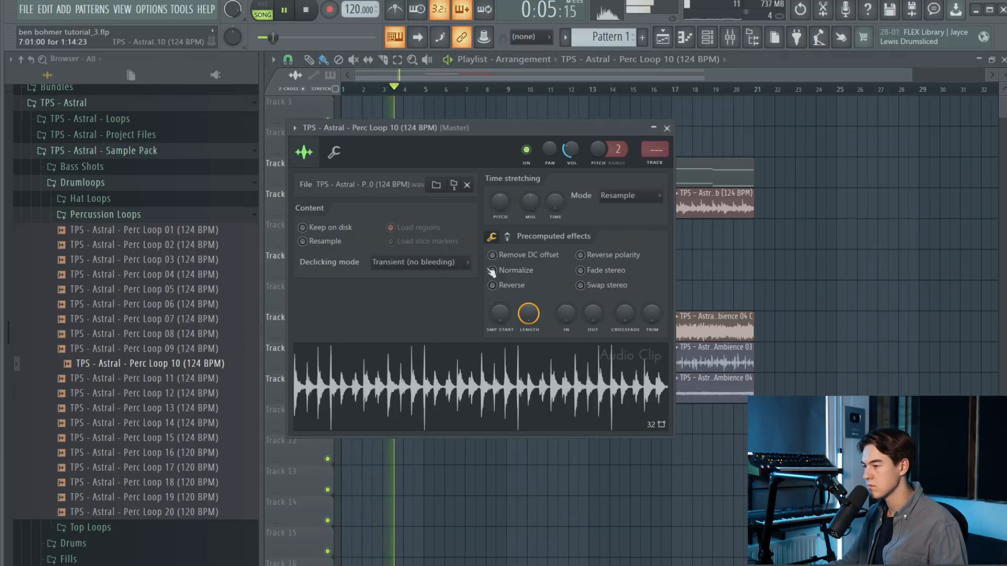
{"action": "left_click", "coordinate": [629, 195]}
{"action": "left_click", "coordinate": [624, 232]}
{"action": "left_click_drag", "start_coordinate": [471, 127], "coordinate": [756, 157]}
{"action": "right_click", "coordinate": [497, 257]}
{"action": "key", "text": "ctrl+z"}
Duplicate the Perc Loop 10 clips along Track 6 so they run from bar 5 to bar 21
{"action": "scroll", "coordinate": [511, 262], "scroll_direction": "up", "scroll_amount": 3}
{"action": "scroll", "coordinate": [571, 273], "scroll_direction": "down", "scroll_amount": 3}
{"action": "left_click_drag", "start_coordinate": [572, 278], "coordinate": [386, 265]}
{"action": "key", "text": "ctrl+b"}
{"action": "key", "text": "ctrl+b"}
{"action": "key", "text": "ctrl+b"}
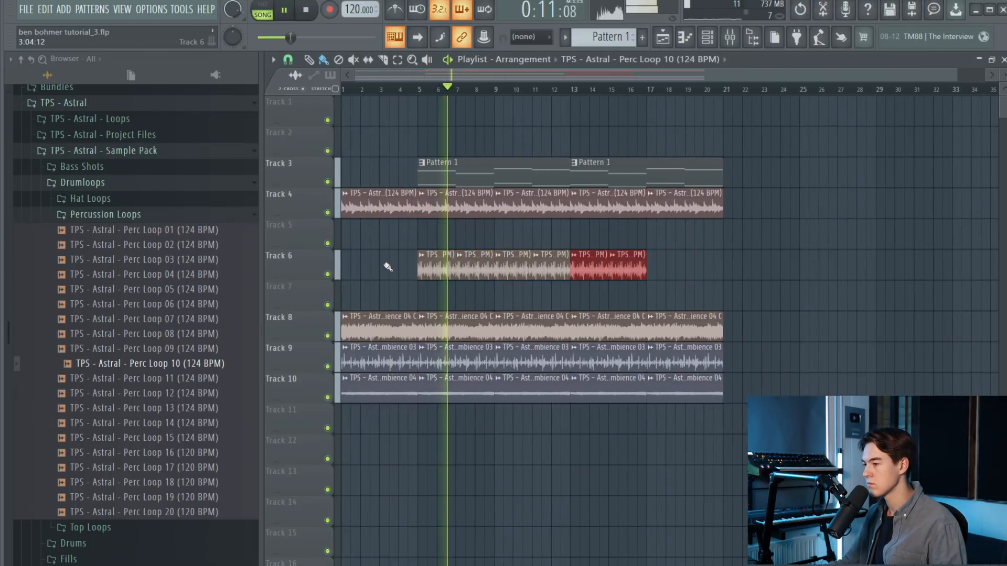
{"action": "left_click", "coordinate": [757, 283], "text": "ctrl"}
Collapse the Percussion Loops folder and set the Tonal Ambience 04 C channel volume to 20%
{"action": "scroll", "coordinate": [473, 264], "scroll_direction": "down", "scroll_amount": 1}
{"action": "scroll", "coordinate": [402, 265], "scroll_direction": "up", "scroll_amount": 1}
{"action": "scroll", "coordinate": [449, 257], "scroll_direction": "up", "scroll_amount": 1}
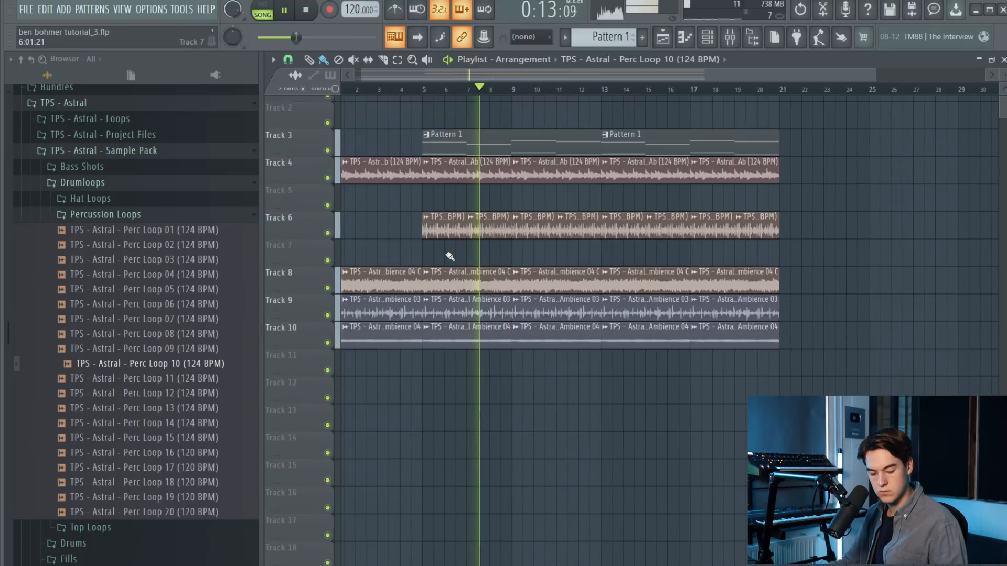
{"action": "scroll", "coordinate": [533, 257], "scroll_direction": "up", "scroll_amount": 1}
{"action": "scroll", "coordinate": [533, 267], "scroll_direction": "up", "scroll_amount": 1}
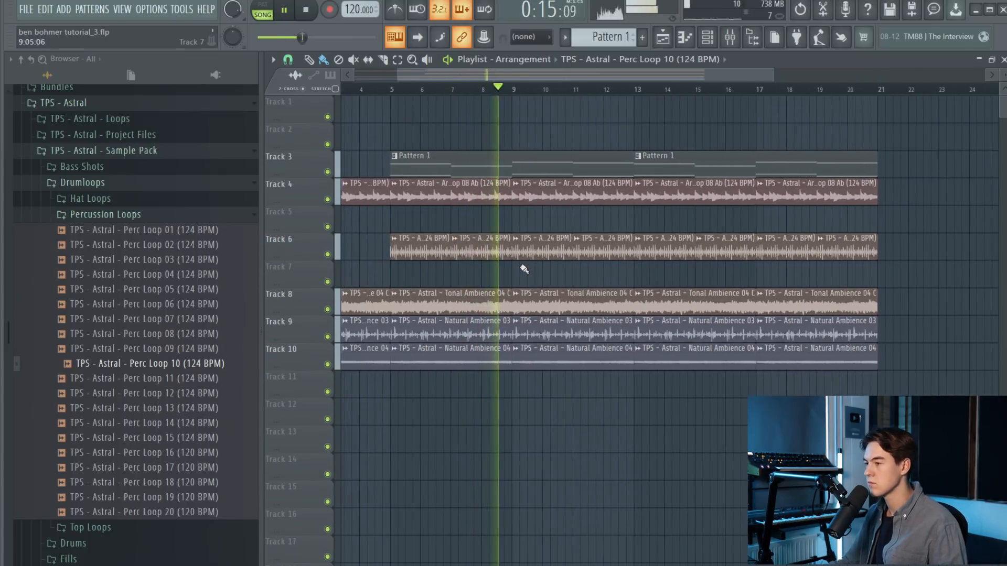
{"action": "left_click", "coordinate": [86, 220]}
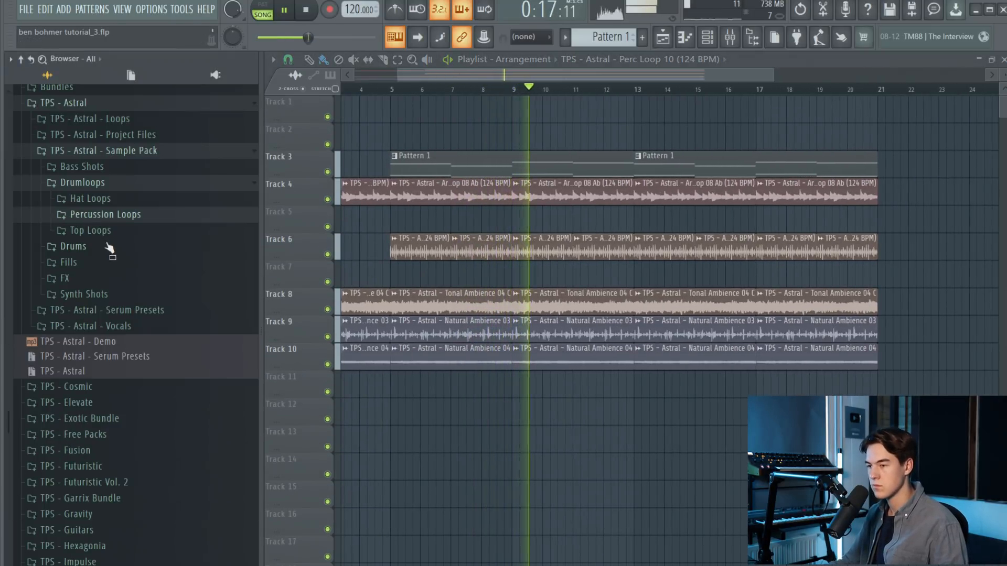
{"action": "left_click_drag", "start_coordinate": [571, 71], "coordinate": [607, 81]}
{"action": "double_click", "coordinate": [594, 294]}
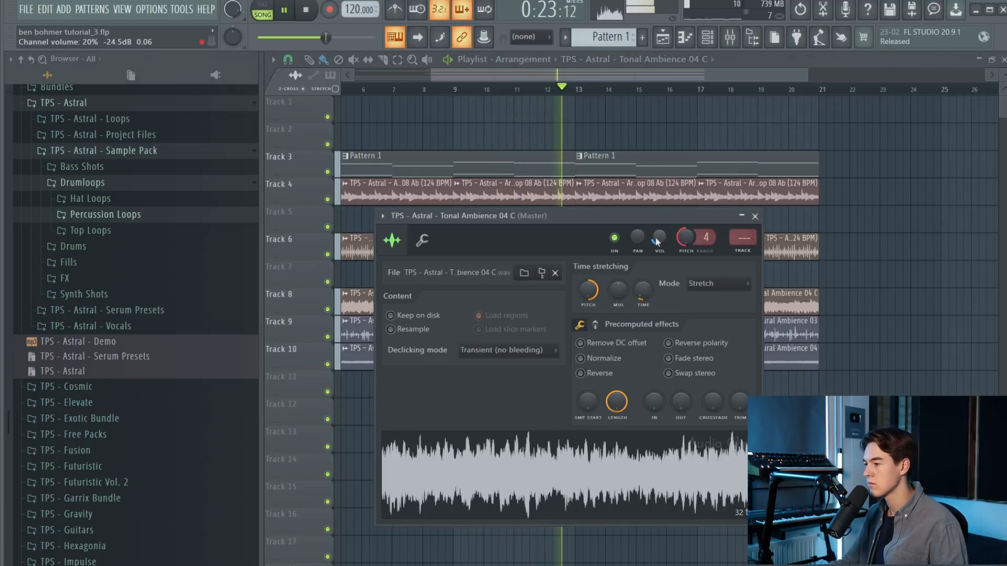
{"action": "left_click", "coordinate": [754, 216]}
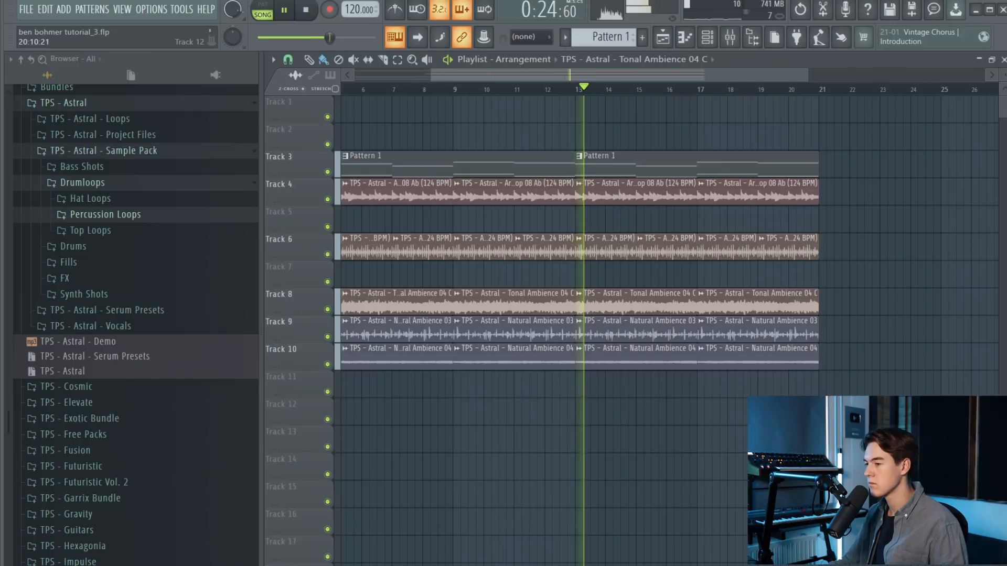
Solo Track 8, route Tonal Ambience 04 C to mixer insert 7 and load Fruity Parametric EQ 2 in slot 2
{"action": "right_click", "coordinate": [328, 310]}
{"action": "key", "text": "space"}
{"action": "left_click", "coordinate": [730, 38]}
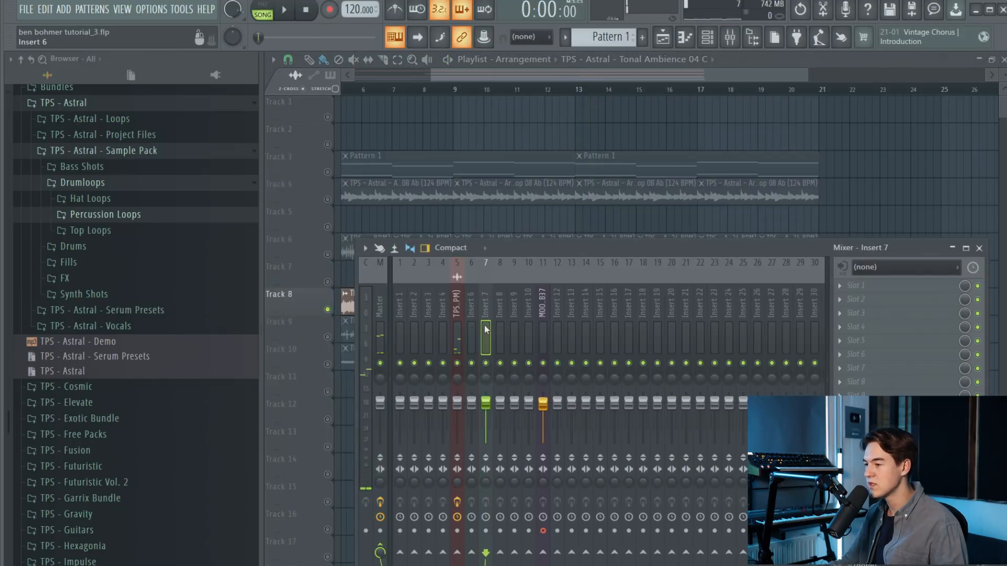
{"action": "left_click", "coordinate": [911, 298]}
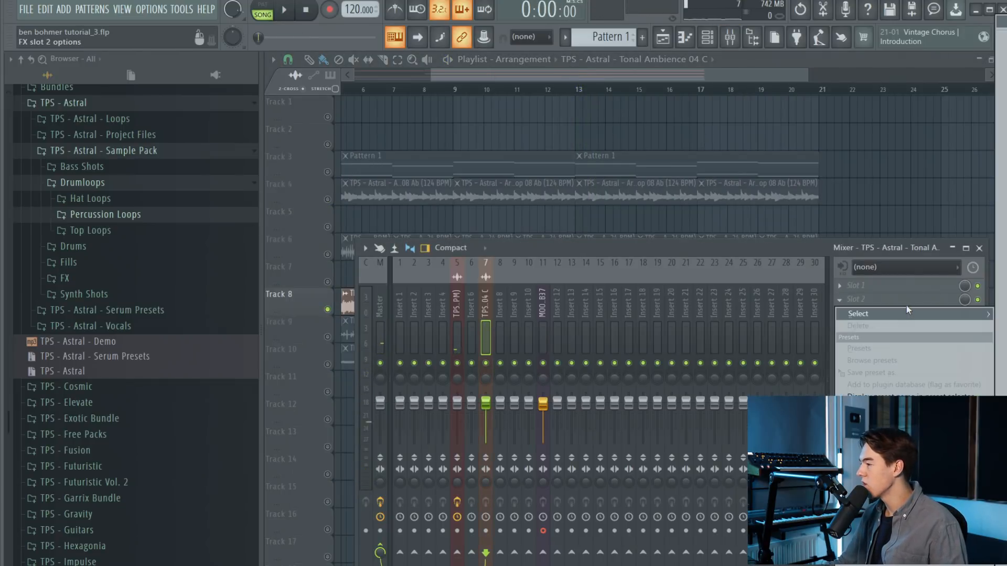
{"action": "left_click", "coordinate": [1001, 313]}
Cut the ambience's low end with EQ band 1 at -18 dB around 277 Hz and pull band 2 down
{"action": "key", "text": "space"}
{"action": "left_click_drag", "start_coordinate": [351, 243], "coordinate": [410, 325]}
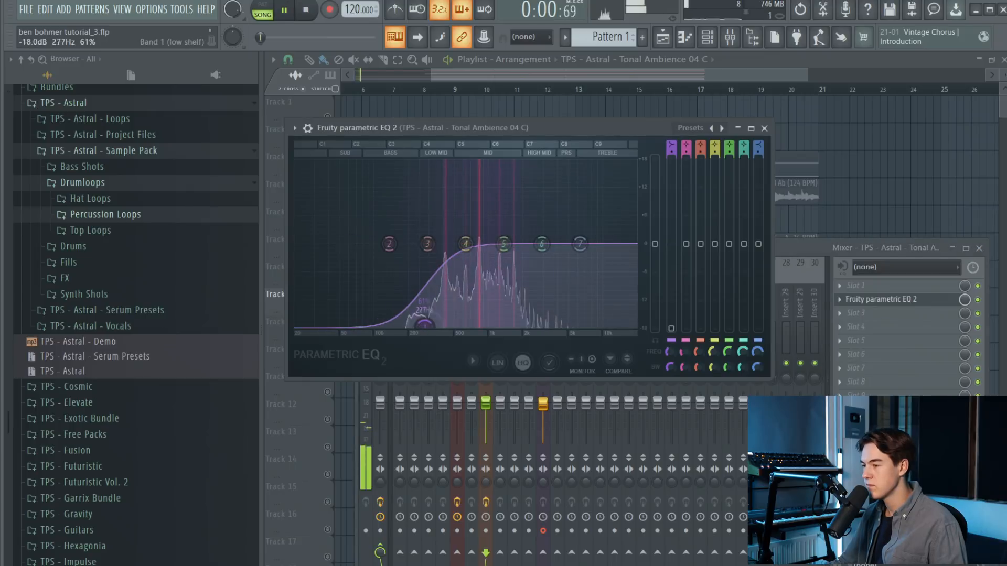
{"action": "left_click_drag", "start_coordinate": [389, 243], "coordinate": [376, 310]}
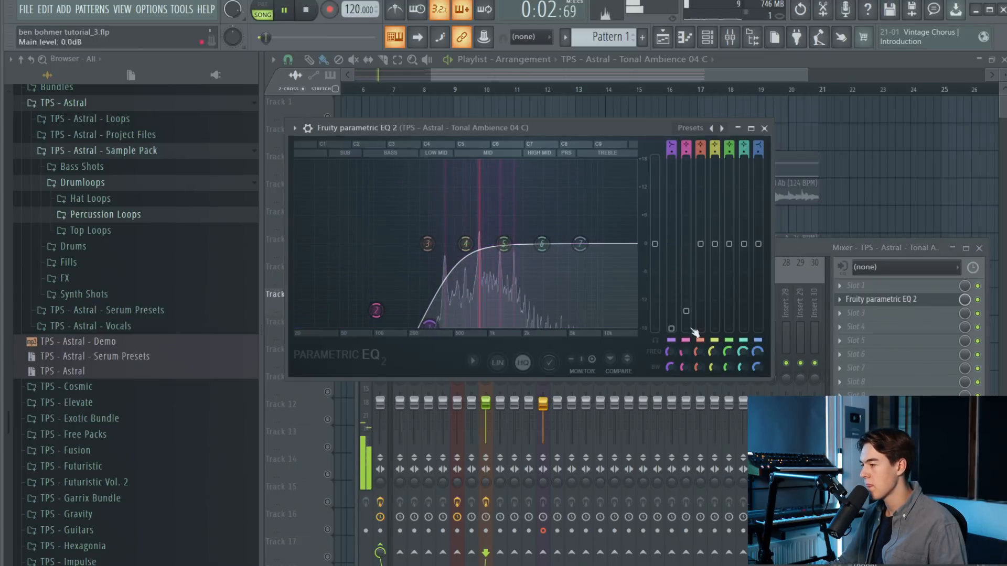
Load Fruity Reeverb 2 in slot 4 of the ambience's mixer insert and adjust its low cut during playback
{"action": "key", "text": "space"}
{"action": "left_click", "coordinate": [866, 326]}
{"action": "left_click", "coordinate": [1001, 328]}
{"action": "key", "text": "space"}
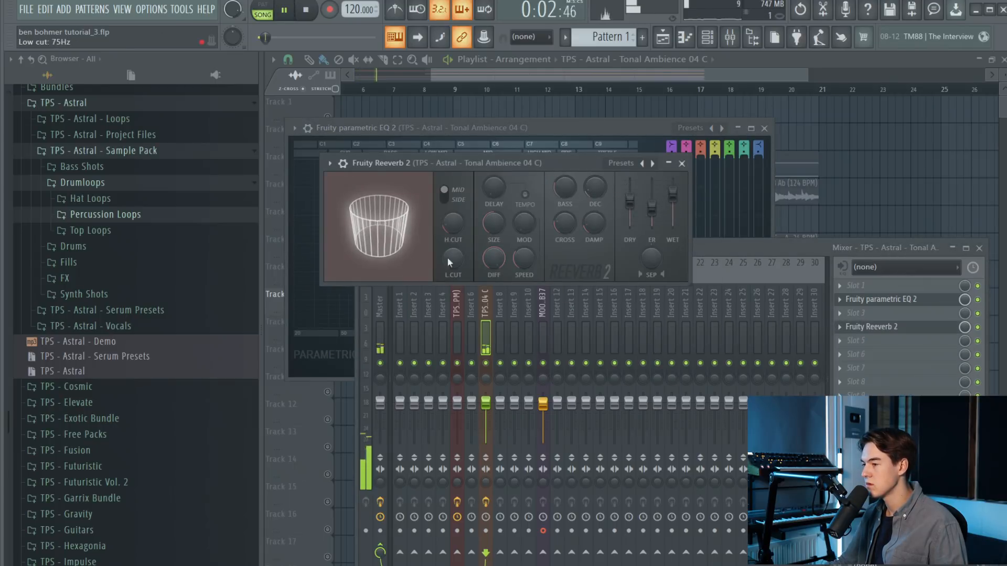
{"action": "key", "text": "space"}
Load Fruity Stereo Enhancer in slot 6 of the Tonal Ambience 04 C mixer insert and open its preset list
{"action": "left_click", "coordinate": [840, 354]}
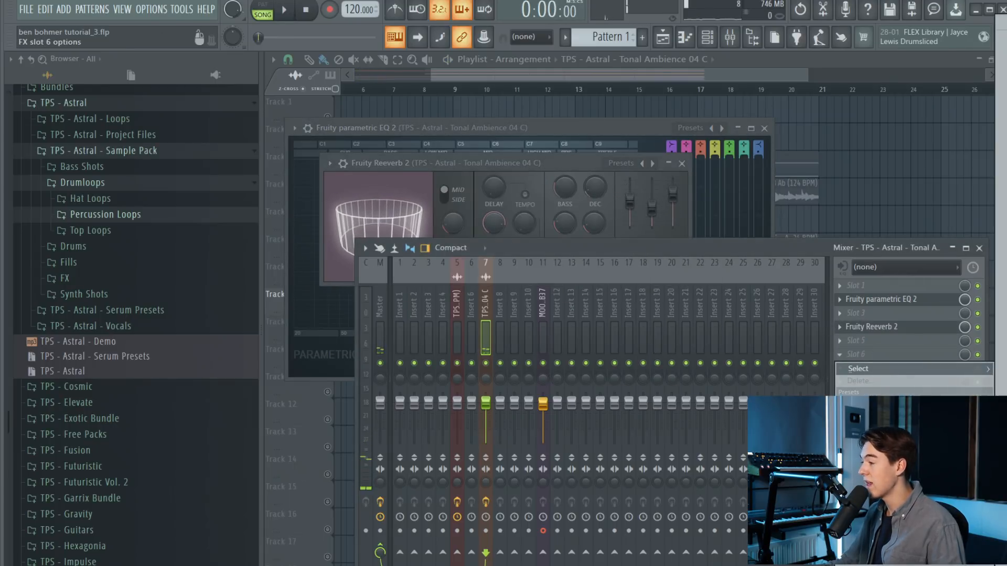
{"action": "left_click", "coordinate": [1001, 362]}
{"action": "left_click", "coordinate": [377, 199]}
{"action": "mouse_move", "coordinate": [411, 248]}
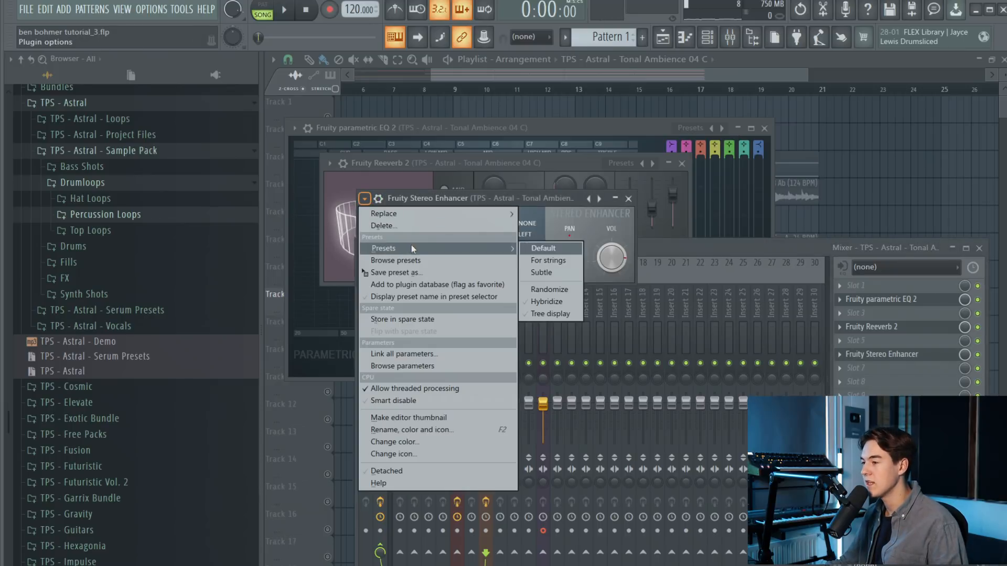
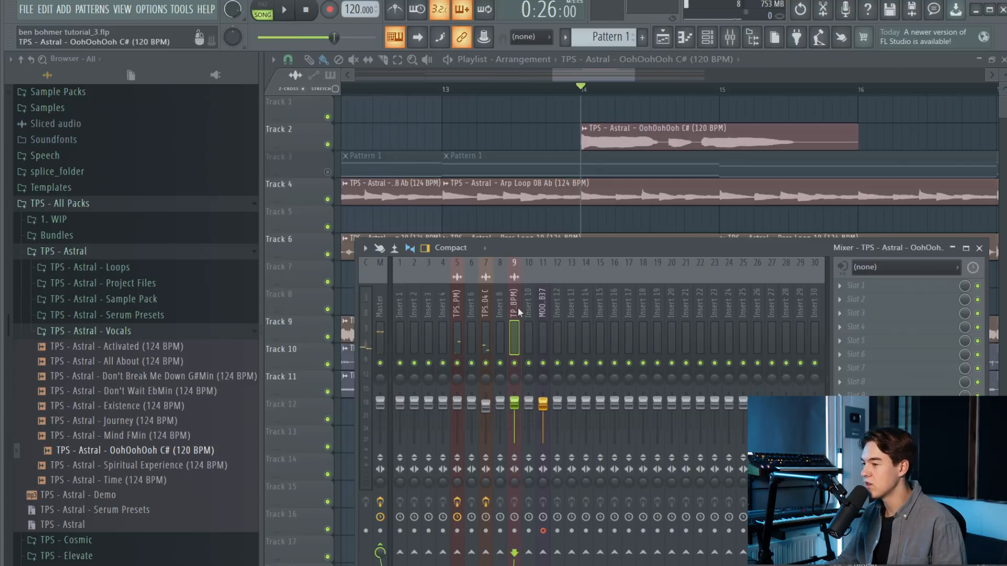
Load Fruity Reeverb 2 in slot 3 of the OohOohOoh C# vocal's mixer insert and raise its size, wet level and decay
{"action": "left_click", "coordinate": [957, 326]}
{"action": "left_click", "coordinate": [1001, 314]}
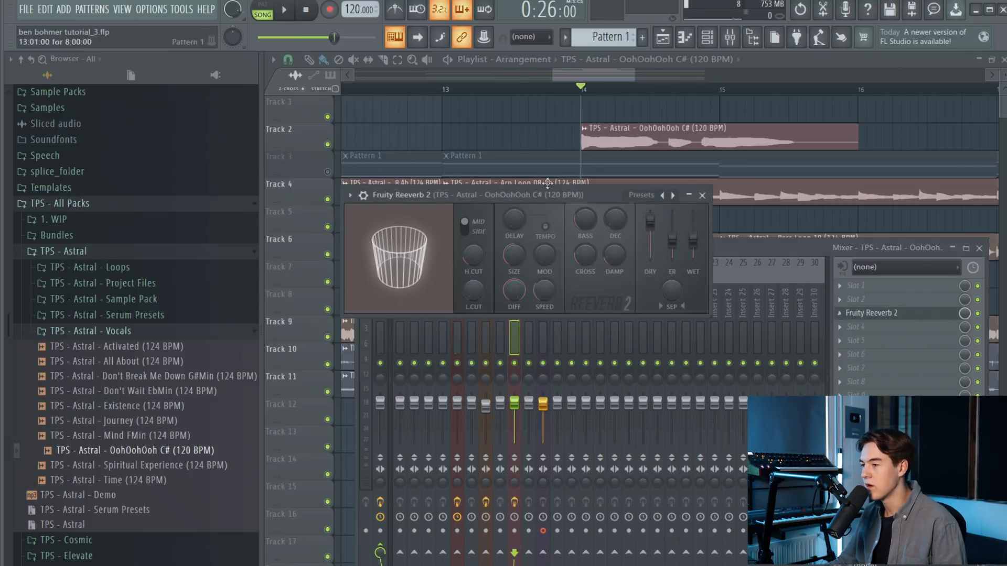
{"action": "left_click_drag", "start_coordinate": [514, 255], "coordinate": [514, 248]}
{"action": "left_click_drag", "start_coordinate": [692, 240], "coordinate": [693, 224]}
{"action": "left_click_drag", "start_coordinate": [616, 219], "coordinate": [616, 212]}
Set the vocal reverb's low cut to 725 Hz and wet level to 84%, and lower the vocal's mixer fader to 89%
{"action": "key", "text": "space"}
{"action": "left_click_drag", "start_coordinate": [472, 290], "coordinate": [473, 285]}
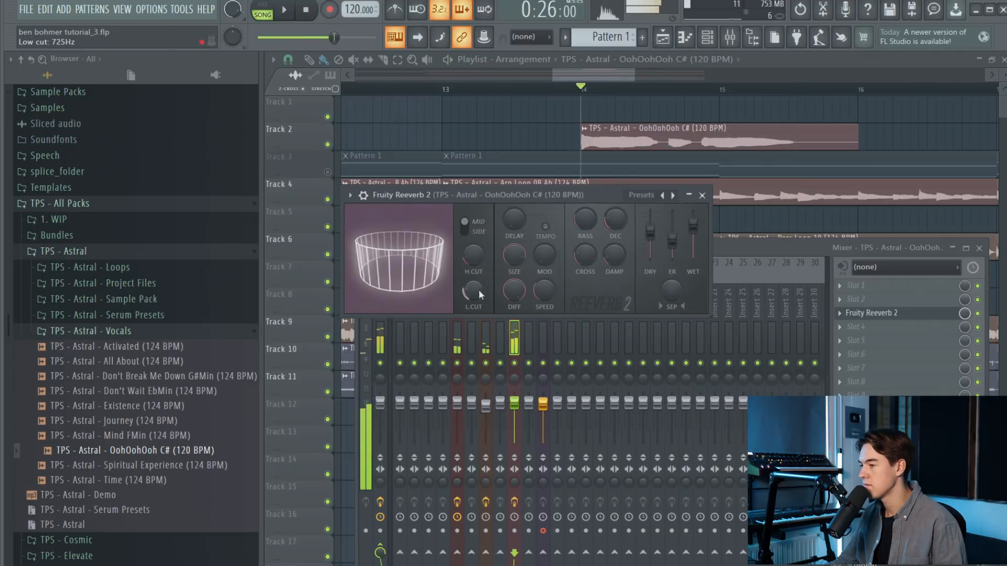
{"action": "key", "text": "space"}
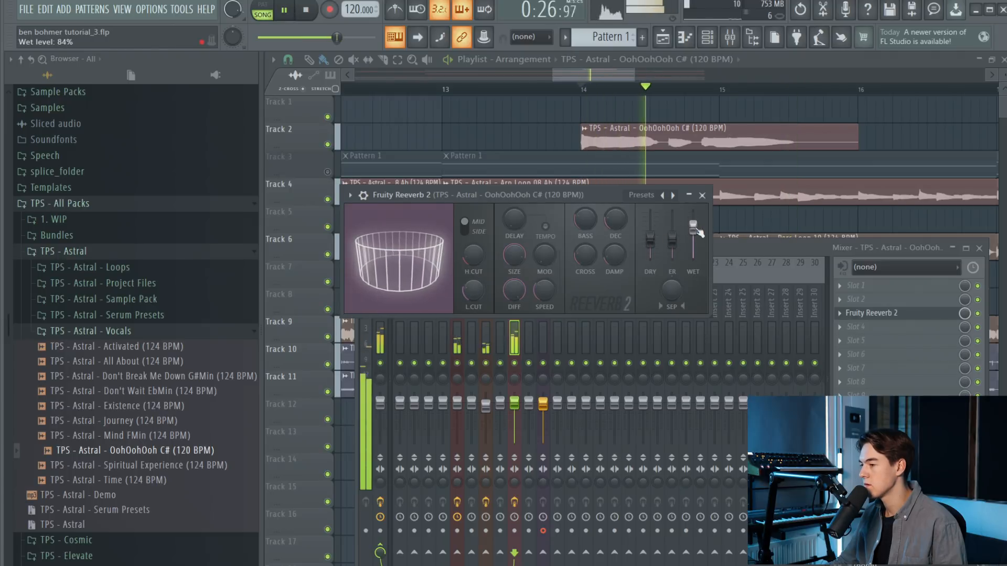
{"action": "left_click", "coordinate": [520, 403]}
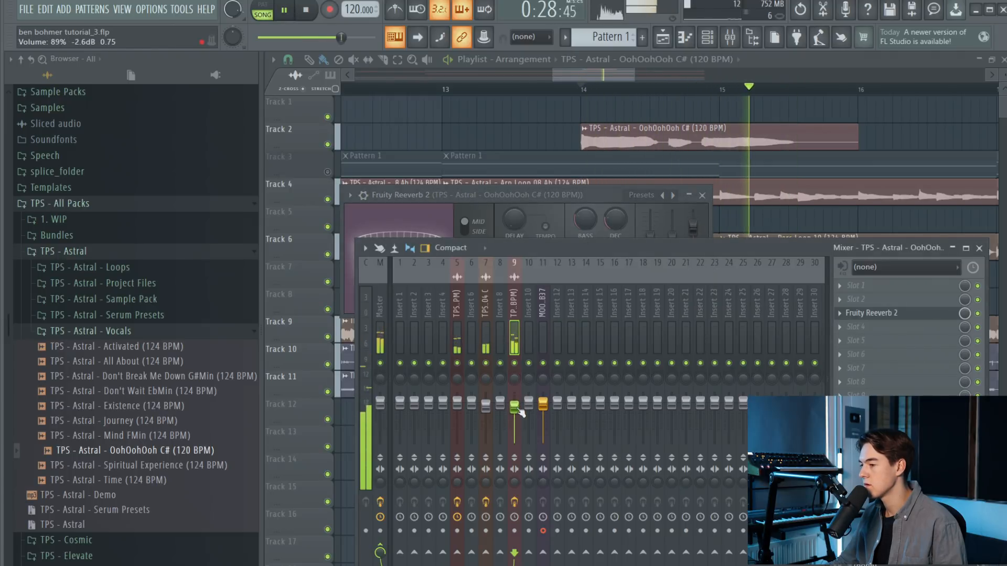
{"action": "key", "text": "space"}
Load Pitch Shifter in slot 2 of the vocal's insert, in Voice mode with the formant at -1.25 semitones
{"action": "right_click", "coordinate": [885, 311]}
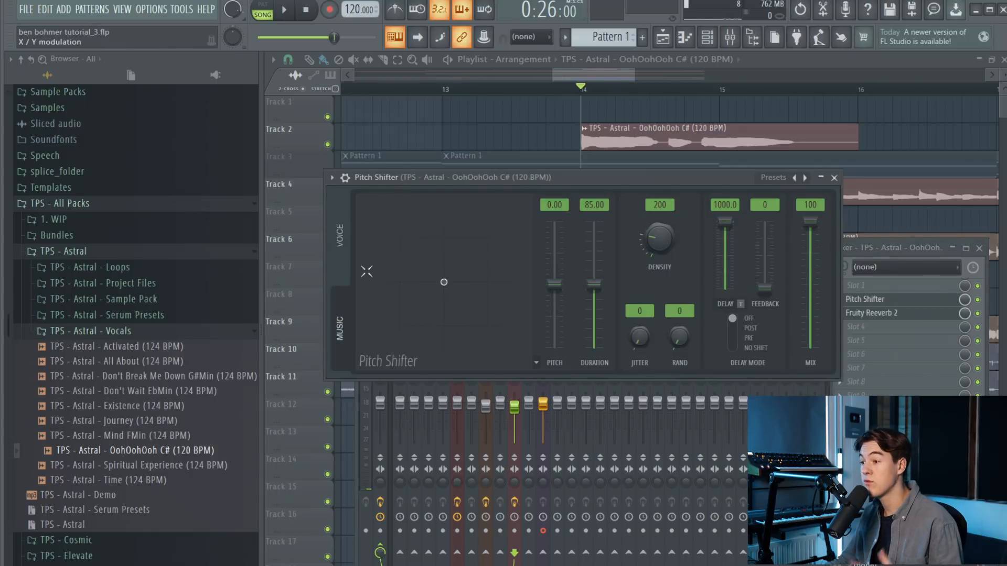
{"action": "left_click", "coordinate": [344, 248]}
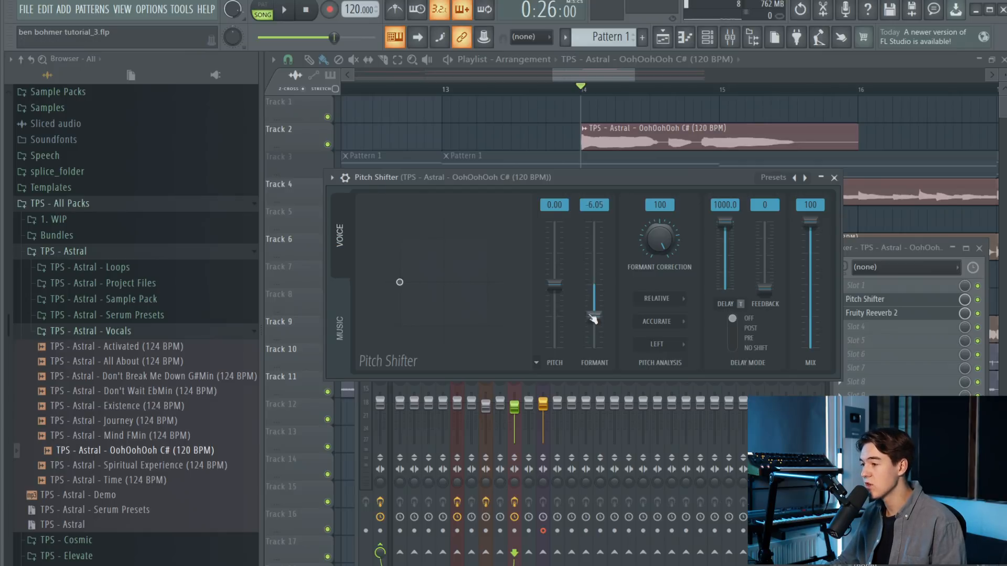
{"action": "key", "text": "space"}
{"action": "left_click_drag", "start_coordinate": [382, 282], "coordinate": [491, 282]}
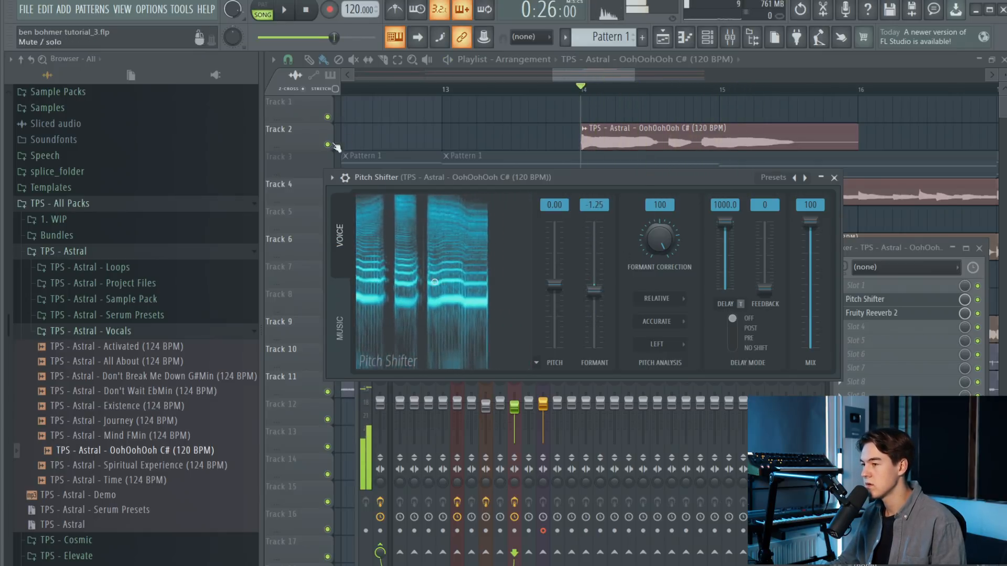
With Track 2 soloed and the vocal's reverb bypassed, set the Pitch Shifter's formant to -3.00 semitones during playback
{"action": "left_click", "coordinate": [740, 33]}
{"action": "left_click", "coordinate": [742, 34]}
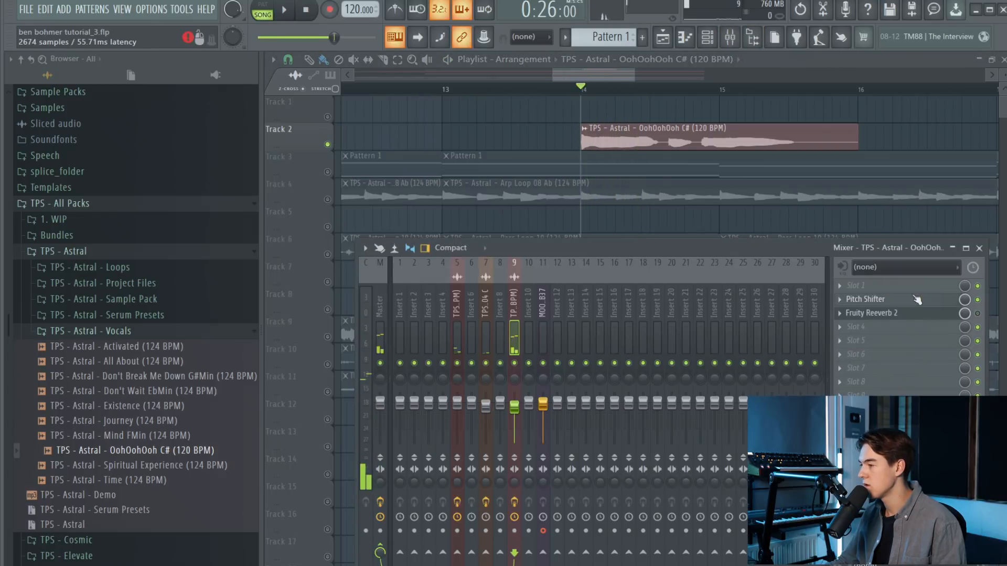
{"action": "left_click", "coordinate": [916, 299]}
{"action": "key", "text": "space"}
{"action": "mouse_move", "coordinate": [595, 289]}
{"action": "left_mouse_down"}
{"action": "mouse_move", "coordinate": [597, 328]}
{"action": "mouse_move", "coordinate": [595, 239]}
{"action": "mouse_move", "coordinate": [596, 305]}
{"action": "left_mouse_up"}
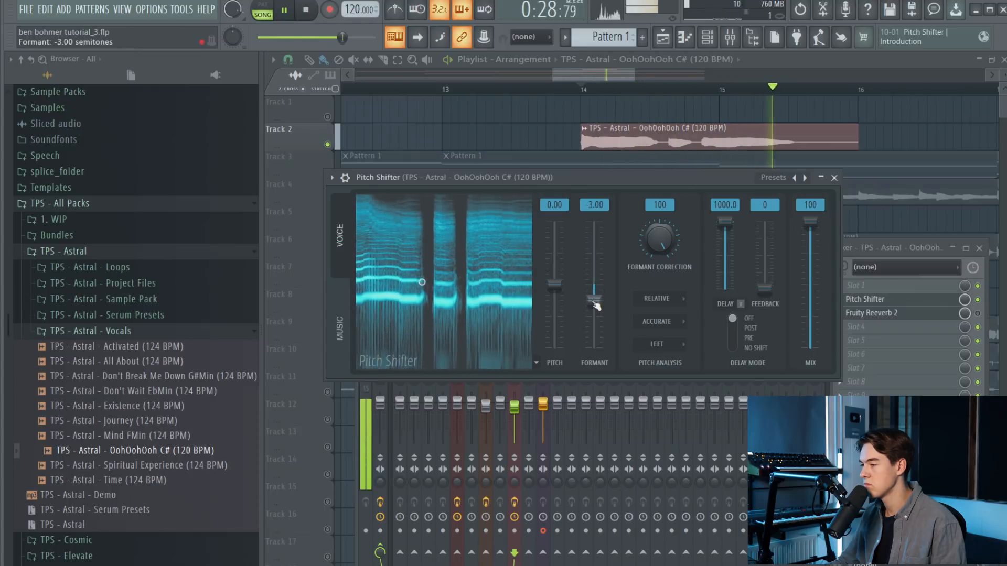
{"action": "key", "text": "space"}
Re-enable Fruity Reeverb 2 on the vocal's insert and play the vocal with all unmuted tracks, closing the plugin and mixer windows
{"action": "left_click", "coordinate": [977, 314]}
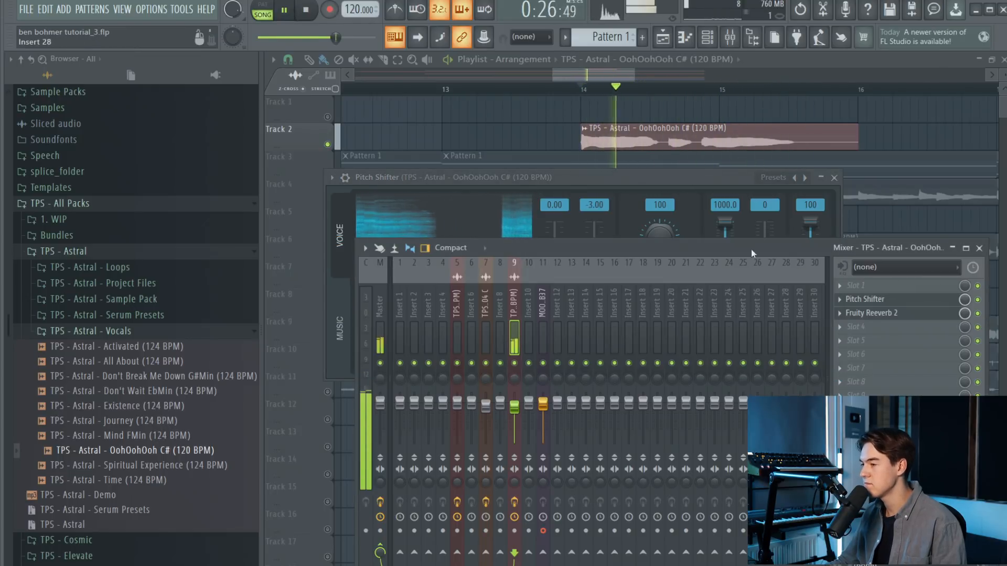
{"action": "key", "text": "F12"}
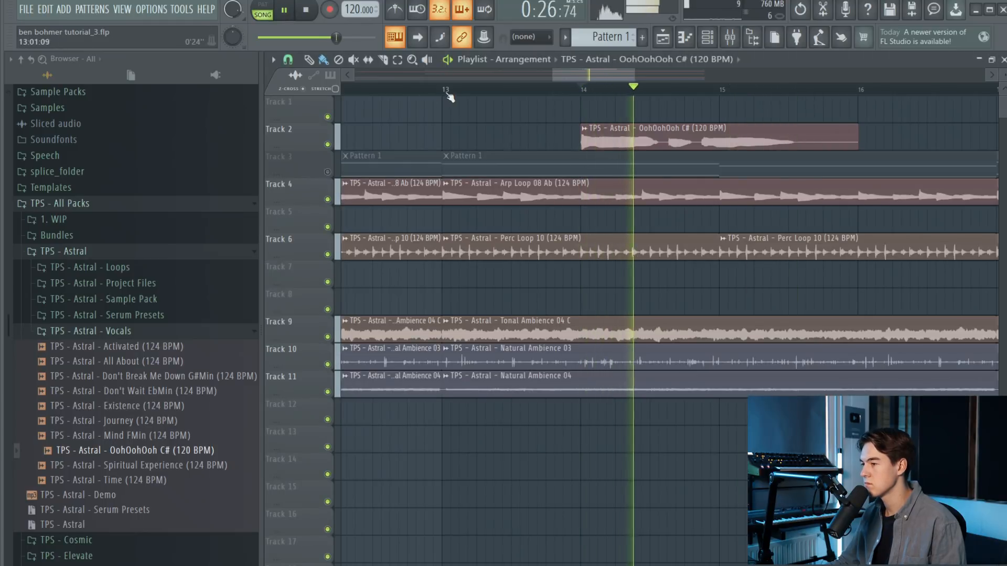
{"action": "scroll", "coordinate": [472, 157], "scroll_direction": "down", "scroll_amount": 5}
{"action": "scroll", "coordinate": [537, 209], "scroll_direction": "up", "scroll_amount": 1}
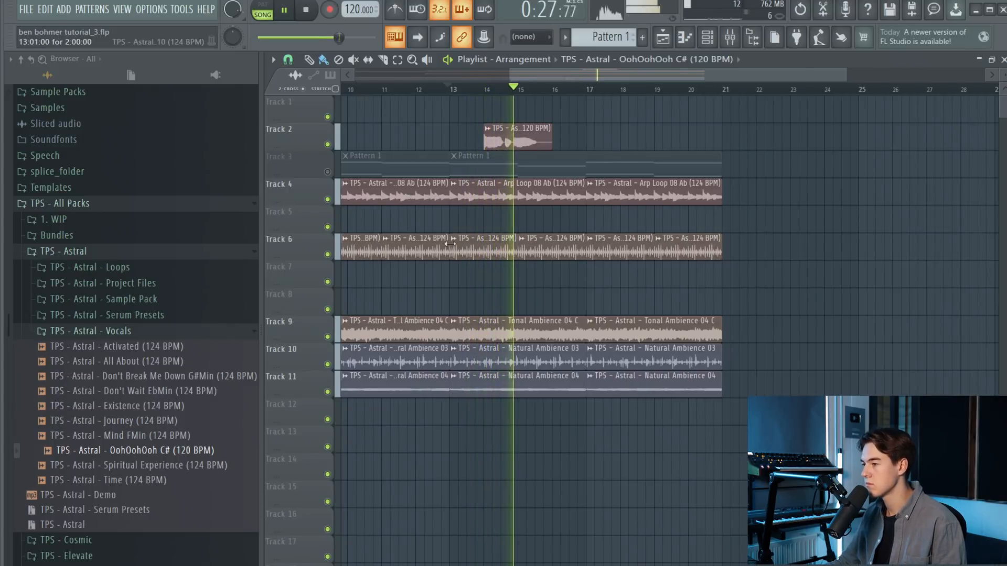
{"action": "scroll", "coordinate": [537, 221], "scroll_direction": "down", "scroll_amount": 2}
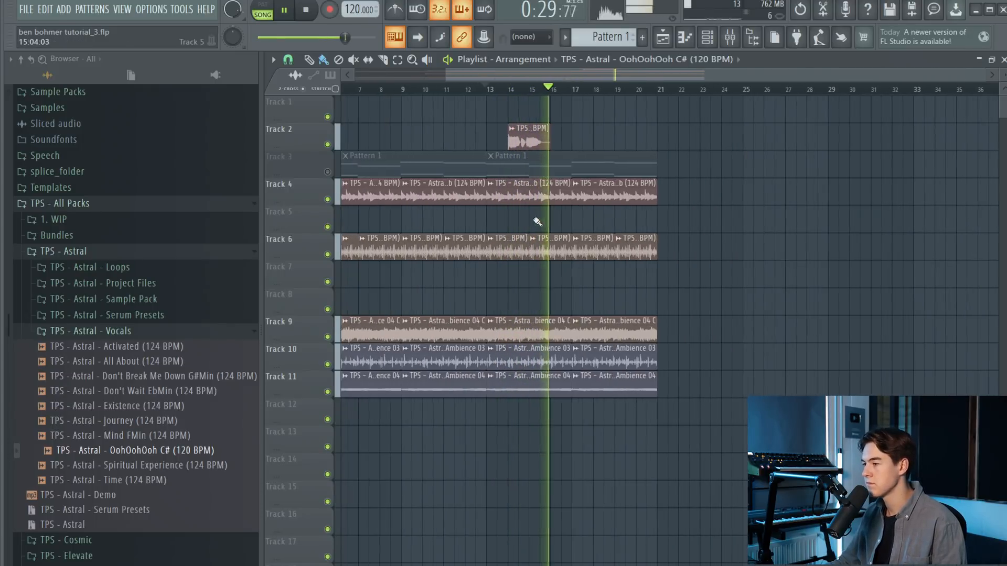
Place OohOohOoh C# vocal clips on Track 2 at bars 15 and 19, removing the copy at bar 16
{"action": "scroll", "coordinate": [592, 139], "scroll_direction": "up", "scroll_amount": 2}
{"action": "left_click_drag", "start_coordinate": [603, 138], "coordinate": [581, 137]}
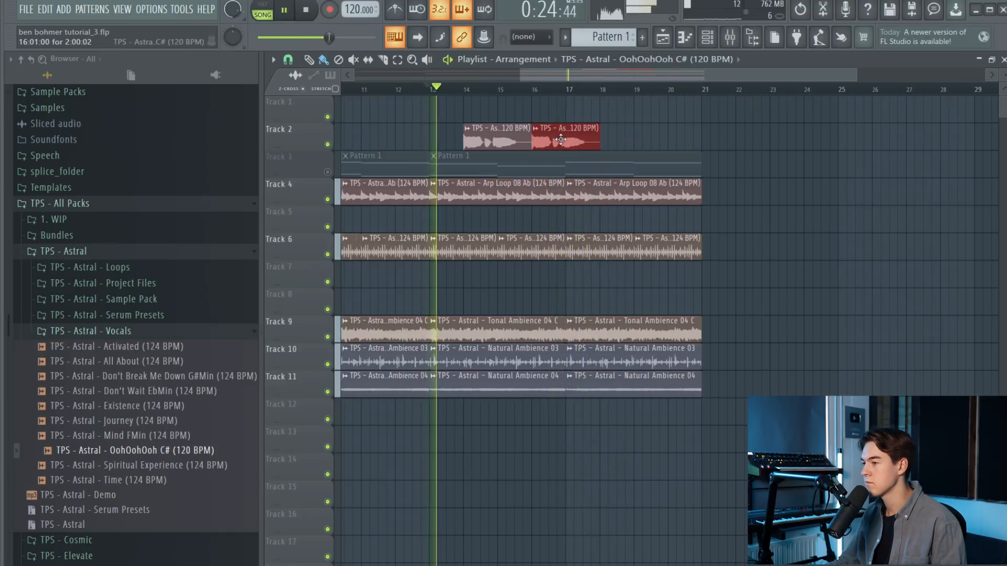
{"action": "right_click", "coordinate": [560, 138]}
{"action": "left_click_drag", "start_coordinate": [488, 139], "coordinate": [521, 139]}
{"action": "left_click", "coordinate": [649, 137]}
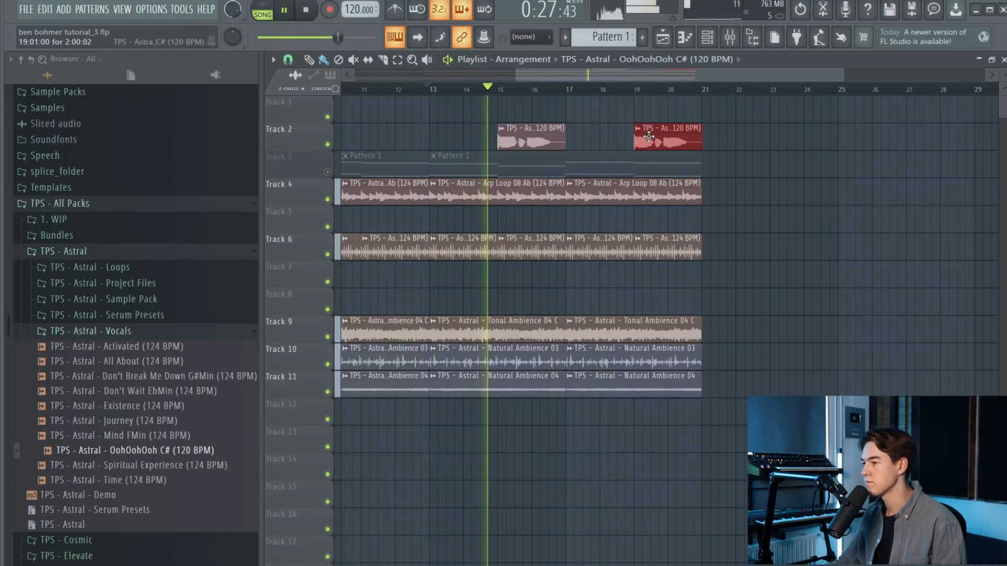
{"action": "scroll", "coordinate": [709, 204], "scroll_direction": "down", "scroll_amount": 5}
{"action": "scroll", "coordinate": [751, 209], "scroll_direction": "up", "scroll_amount": 2}
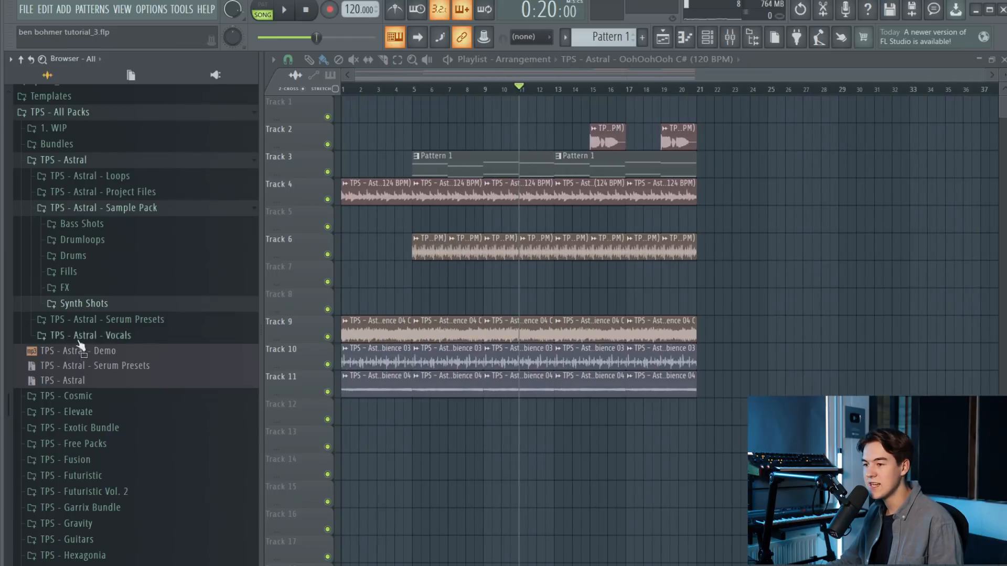
Find Impact 08 in the Astral sample pack's FX Impacts folder and place it on Track 12
{"action": "left_click", "coordinate": [92, 294]}
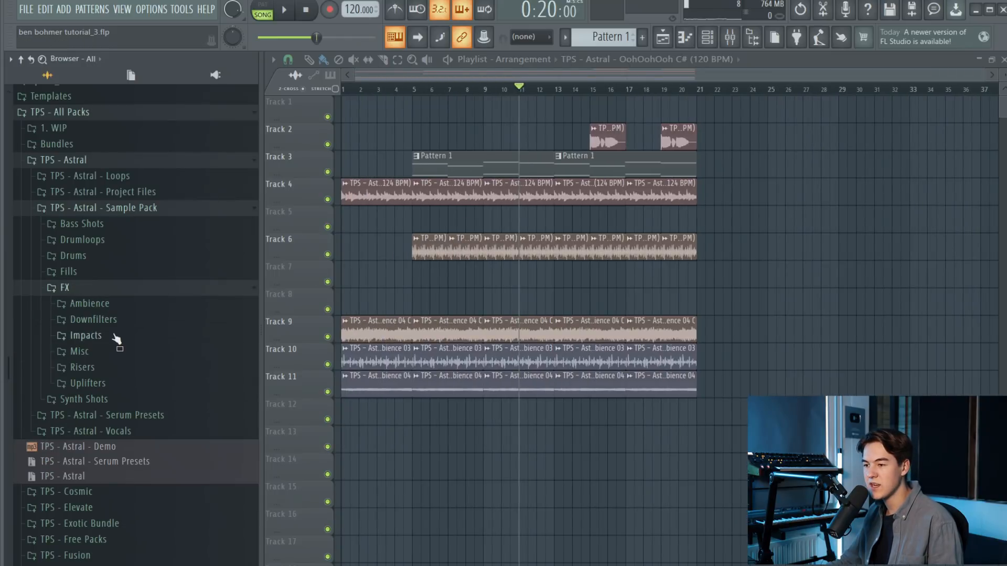
{"action": "left_click", "coordinate": [87, 336]}
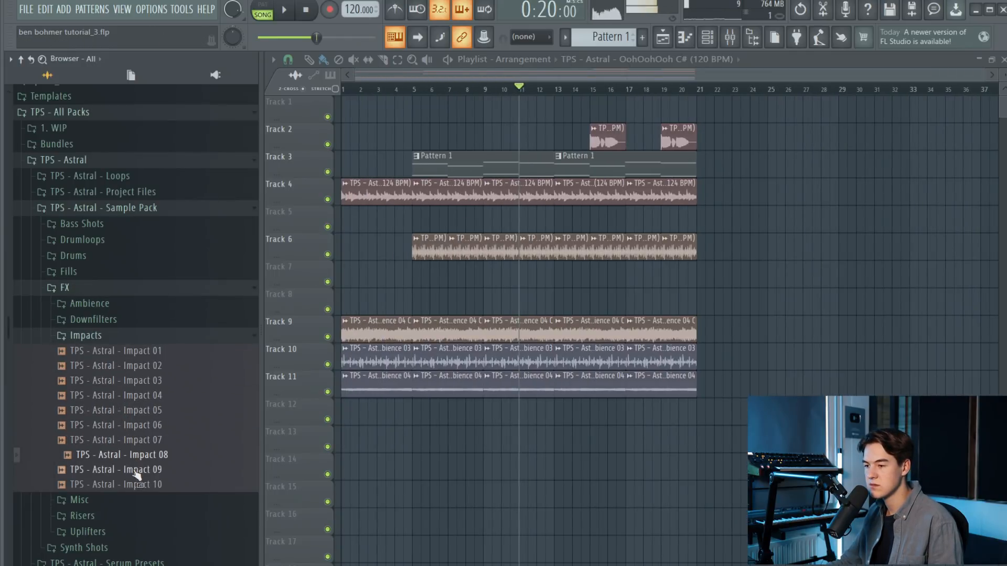
{"action": "left_click_drag", "start_coordinate": [384, 426], "coordinate": [385, 416]}
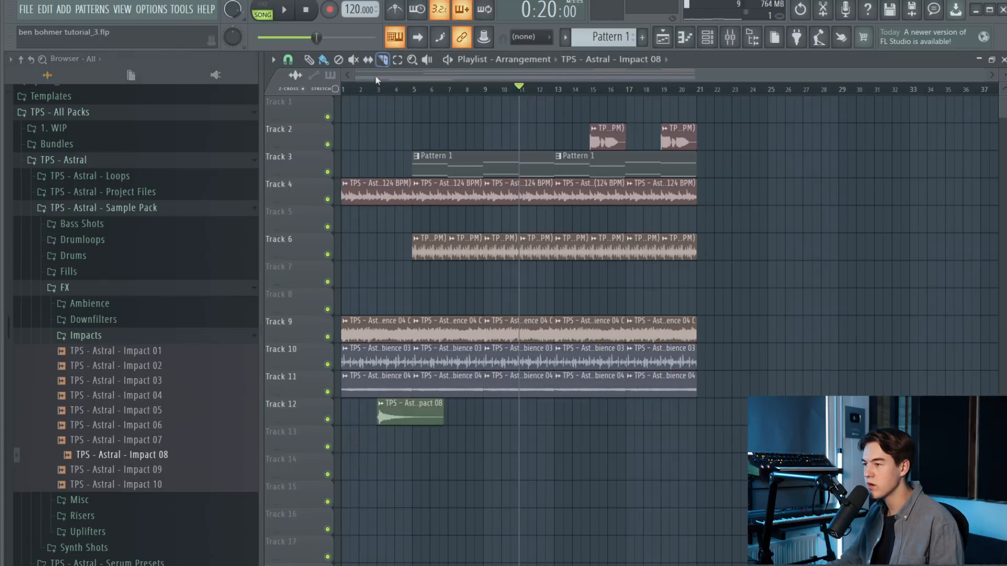
Move the Impact 08 clip on Track 12 slightly ahead of bar 5 so that its peak lands on the bar line
{"action": "left_click", "coordinate": [371, 88]}
{"action": "scroll", "coordinate": [379, 414], "scroll_direction": "up", "scroll_amount": 4}
{"action": "left_click_drag", "start_coordinate": [447, 419], "coordinate": [539, 419]}
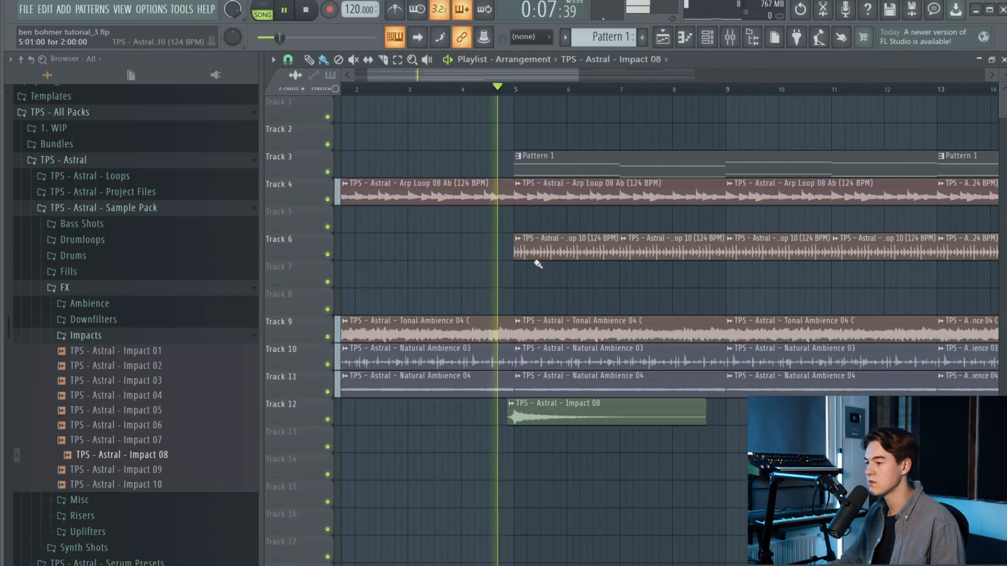
{"action": "scroll", "coordinate": [472, 414], "scroll_direction": "up", "scroll_amount": 3}
{"action": "double_click", "coordinate": [547, 419]}
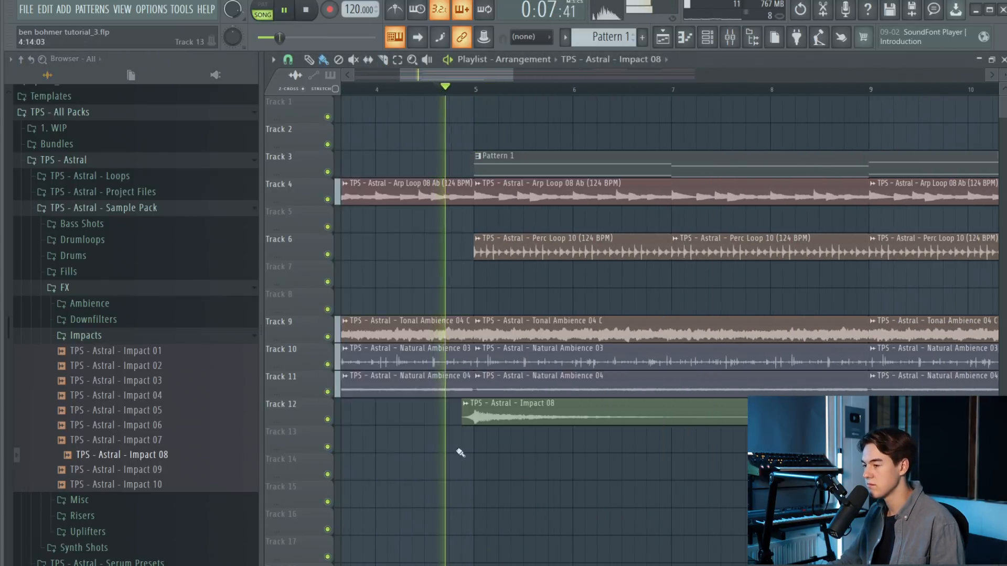
{"action": "scroll", "coordinate": [482, 464], "scroll_direction": "up", "scroll_amount": 4}
{"action": "double_click", "coordinate": [592, 415]}
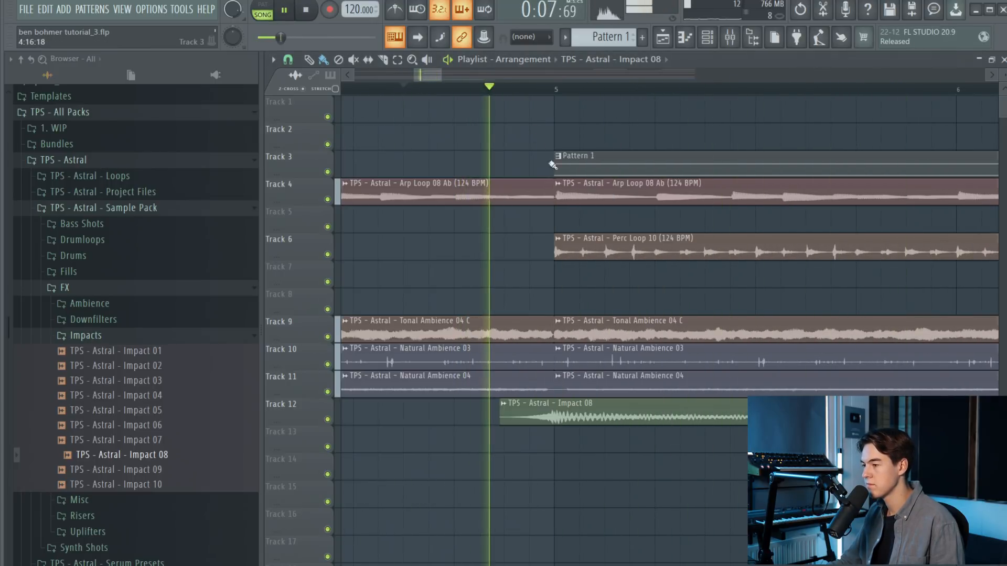
{"action": "scroll", "coordinate": [430, 296], "scroll_direction": "down", "scroll_amount": 6}
{"action": "mouse_move", "coordinate": [546, 423]}
{"action": "left_mouse_down"}
{"action": "mouse_move", "coordinate": [555, 432]}
{"action": "mouse_move", "coordinate": [600, 422]}
{"action": "left_mouse_up"}
{"action": "scroll", "coordinate": [553, 429], "scroll_direction": "up", "scroll_amount": 3}
{"action": "right_click", "coordinate": [600, 422]}
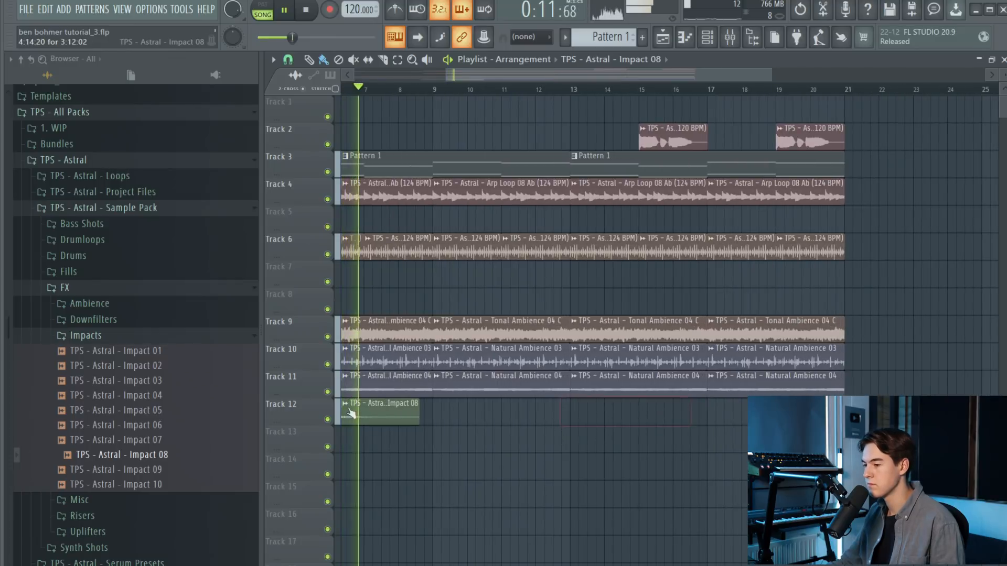
Set the Impact 08 clip's pitch shift to -200 cents in its channel settings
{"action": "double_click", "coordinate": [349, 414]}
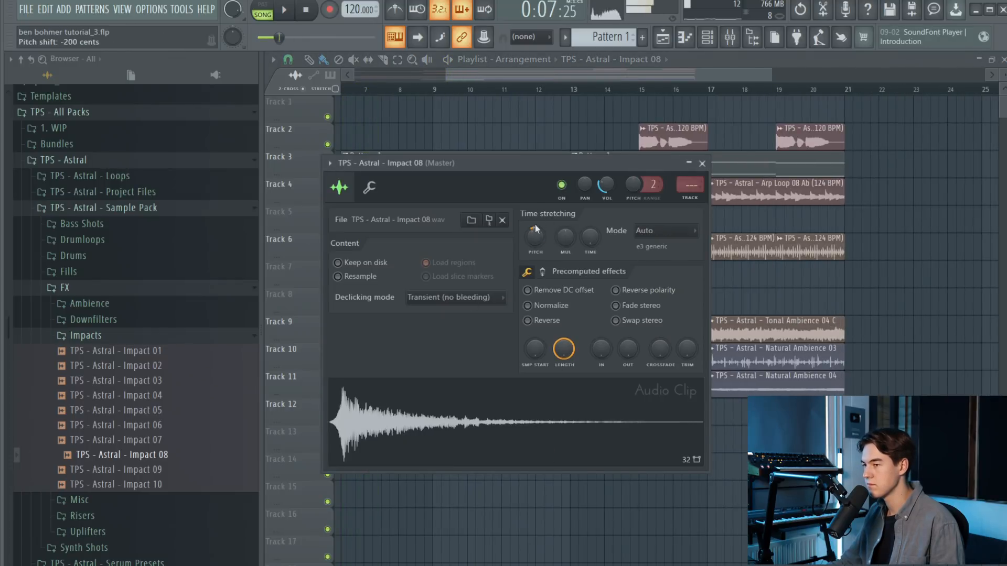
{"action": "key", "text": "Escape"}
{"action": "scroll", "coordinate": [565, 420], "scroll_direction": "down", "scroll_amount": 3}
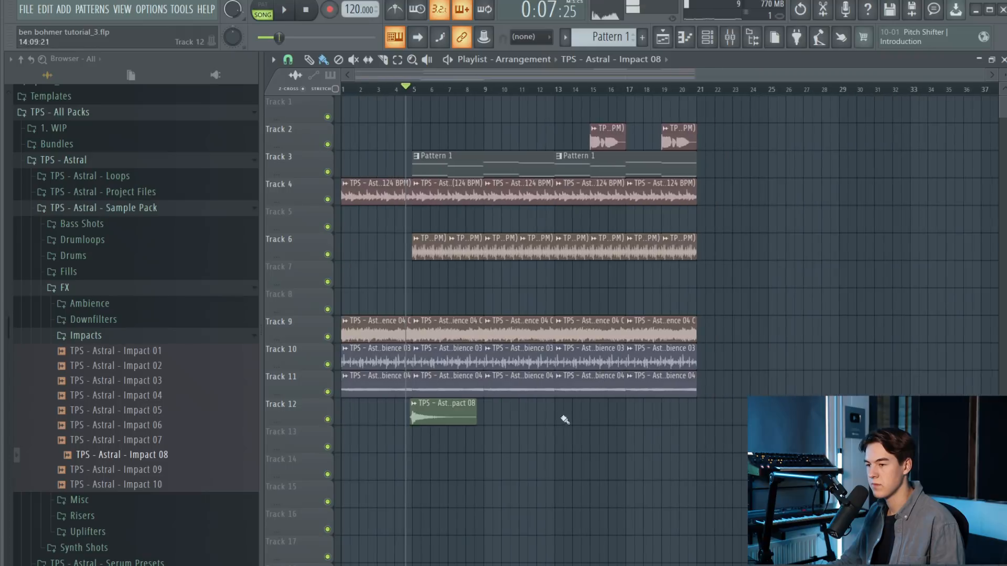
Find Uplifter 07 (124 BPM) in the Uplifters folder and place it on Track 13 near the arrangement's end
{"action": "left_click", "coordinate": [126, 336]}
{"action": "left_click", "coordinate": [142, 383]}
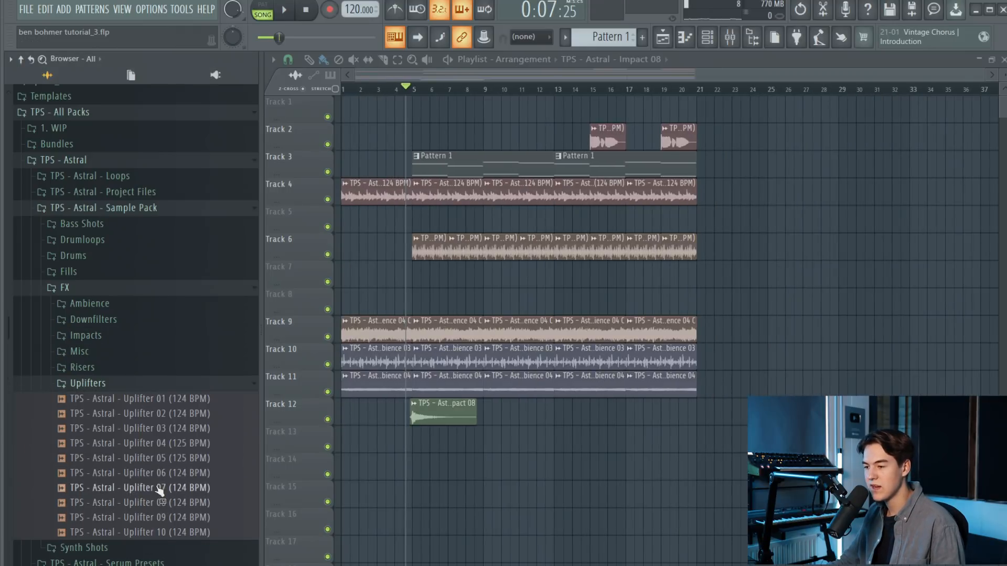
{"action": "left_click_drag", "start_coordinate": [663, 413], "coordinate": [695, 442]}
Play the section with Uplifter 07 and lower its channel volume
{"action": "left_click", "coordinate": [646, 91]}
{"action": "scroll", "coordinate": [668, 277], "scroll_direction": "up", "scroll_amount": 3}
{"action": "key", "text": "space"}
{"action": "double_click", "coordinate": [694, 442]}
{"action": "left_click_drag", "start_coordinate": [621, 207], "coordinate": [620, 209]}
{"action": "right_click", "coordinate": [926, 382]}
{"action": "key", "text": "space"}
Mute Track 3 and nudge the Uplifter 07 clip on Track 13 so that it ends exactly at bar 21
{"action": "left_click", "coordinate": [329, 172]}
{"action": "key", "text": "space"}
{"action": "scroll", "coordinate": [708, 419], "scroll_direction": "up", "scroll_amount": 3}
{"action": "left_click_drag", "start_coordinate": [625, 440], "coordinate": [621, 441]}
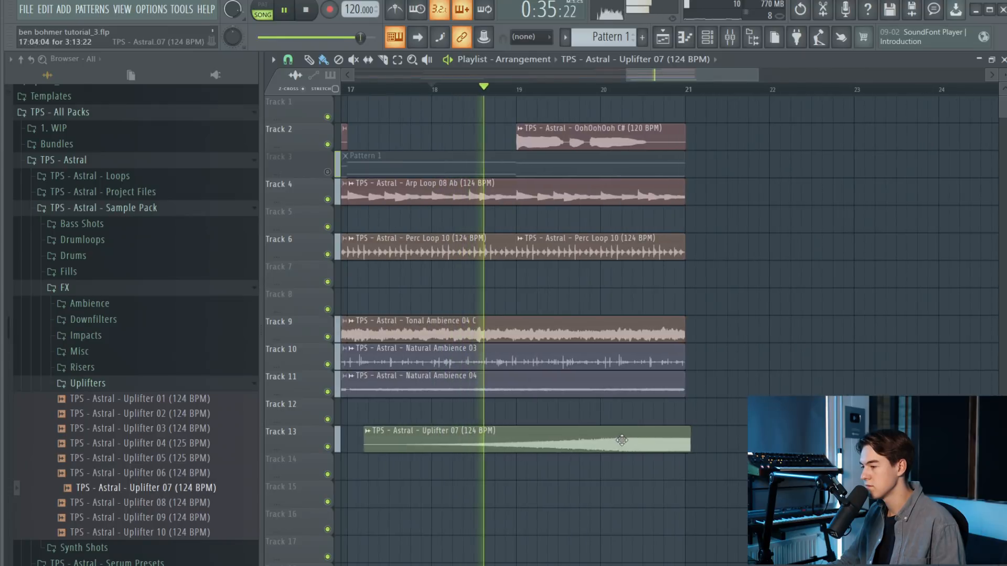
{"action": "double_click", "coordinate": [615, 444]}
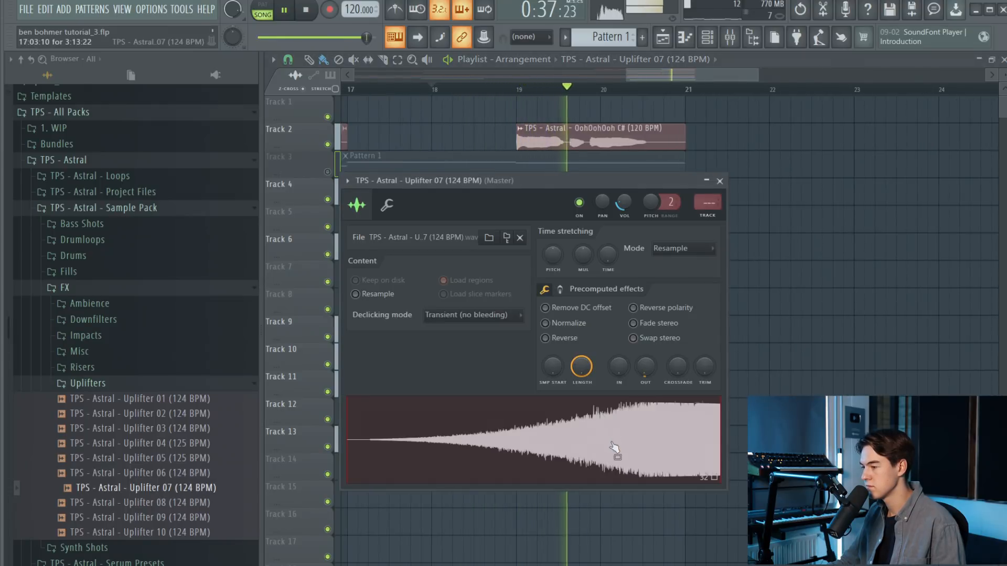
{"action": "right_click", "coordinate": [845, 412]}
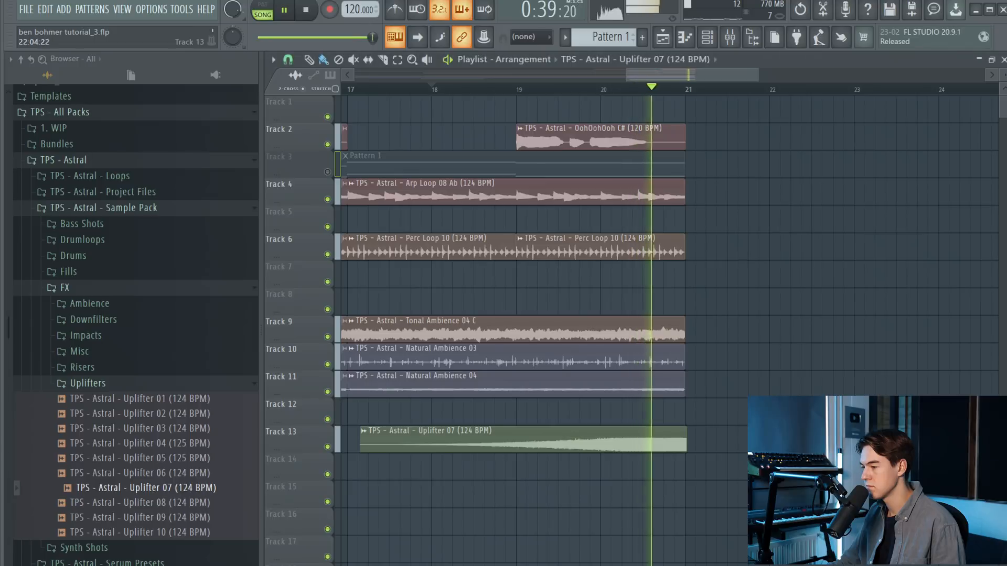
{"action": "key", "text": "space"}
{"action": "left_click_drag", "start_coordinate": [672, 443], "coordinate": [671, 444]}
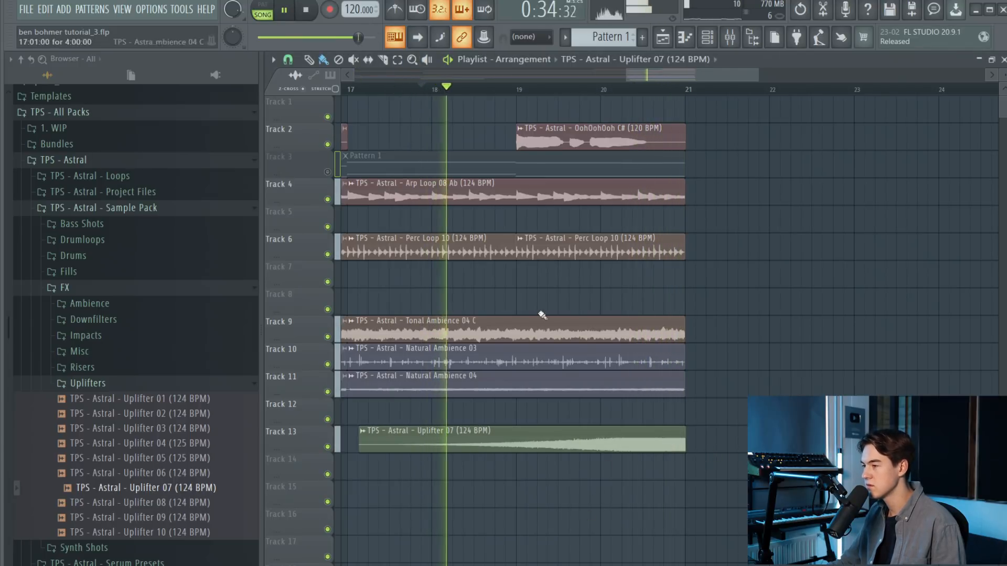
Select the playlist time range from about bar 18.5 to bar 26.5 while playing through the uplifter's end
{"action": "scroll", "coordinate": [507, 175], "scroll_direction": "down", "scroll_amount": 3}
{"action": "left_click_drag", "start_coordinate": [497, 92], "coordinate": [849, 137]}
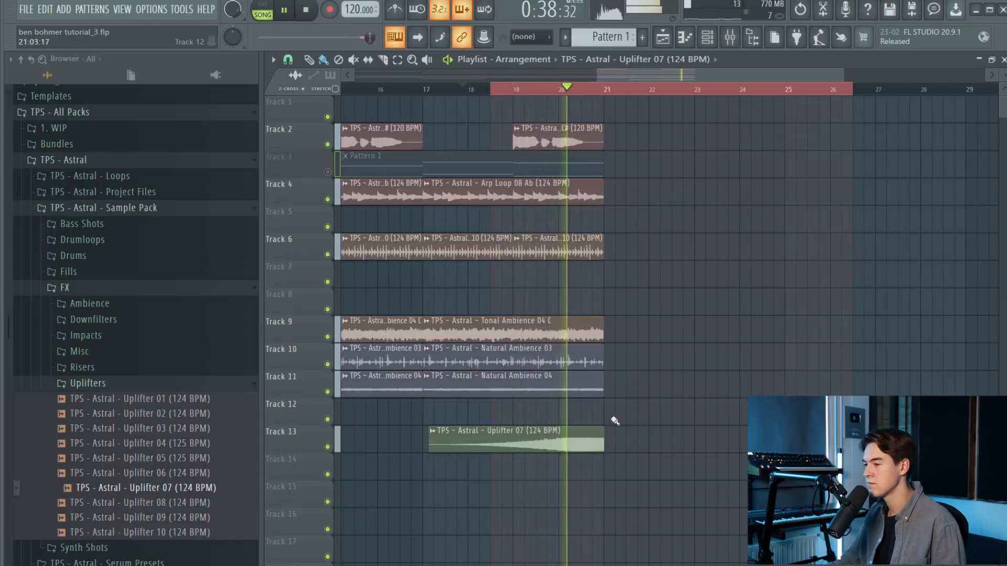
{"action": "scroll", "coordinate": [629, 425], "scroll_direction": "up", "scroll_amount": 2}
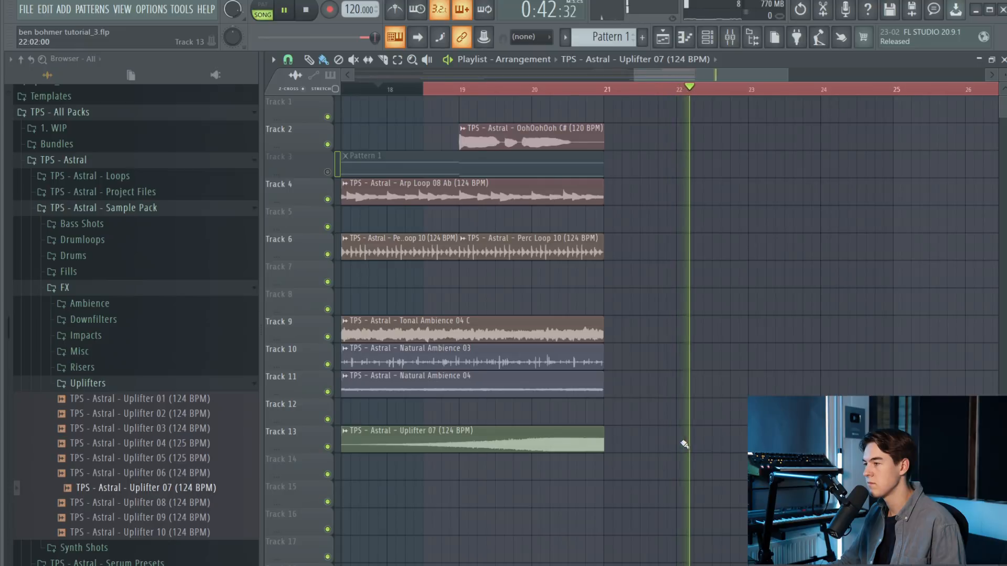
Play the arrangement's end from bar 19 past the uplifter's end at bar 21
{"action": "key", "text": "space"}
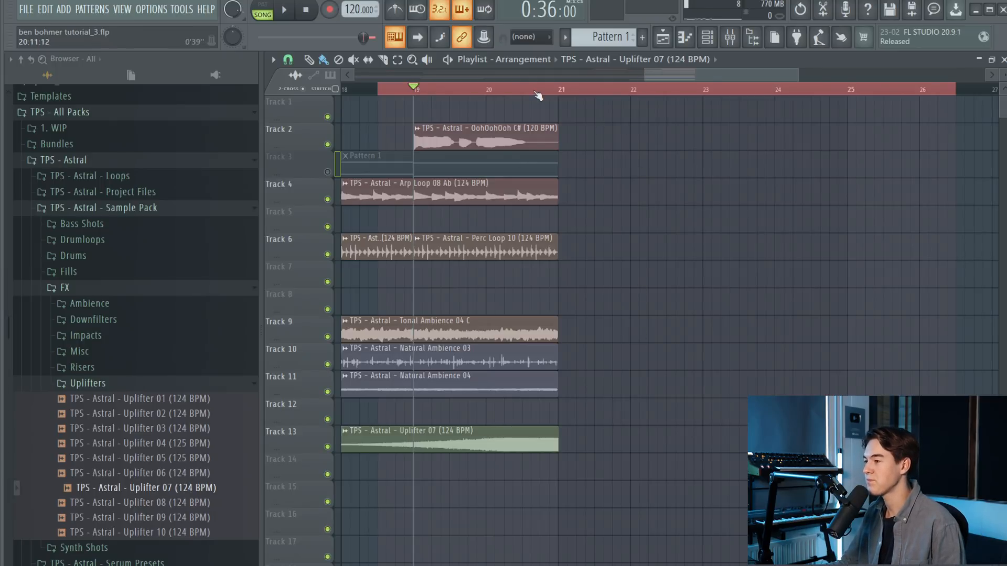
{"action": "key", "text": "space"}
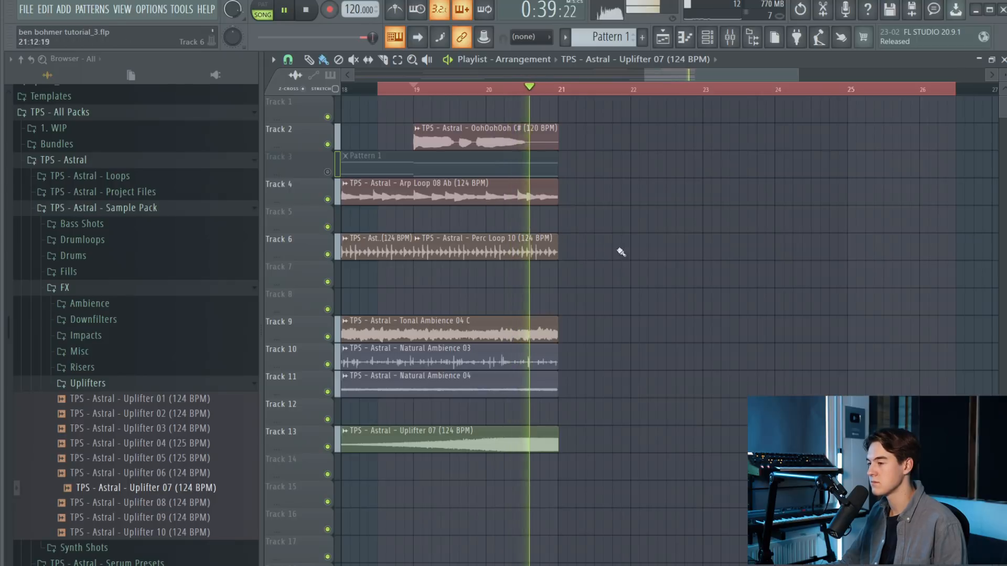
{"action": "scroll", "coordinate": [600, 258], "scroll_direction": "down", "scroll_amount": 4}
{"action": "scroll", "coordinate": [656, 269], "scroll_direction": "up", "scroll_amount": 3}
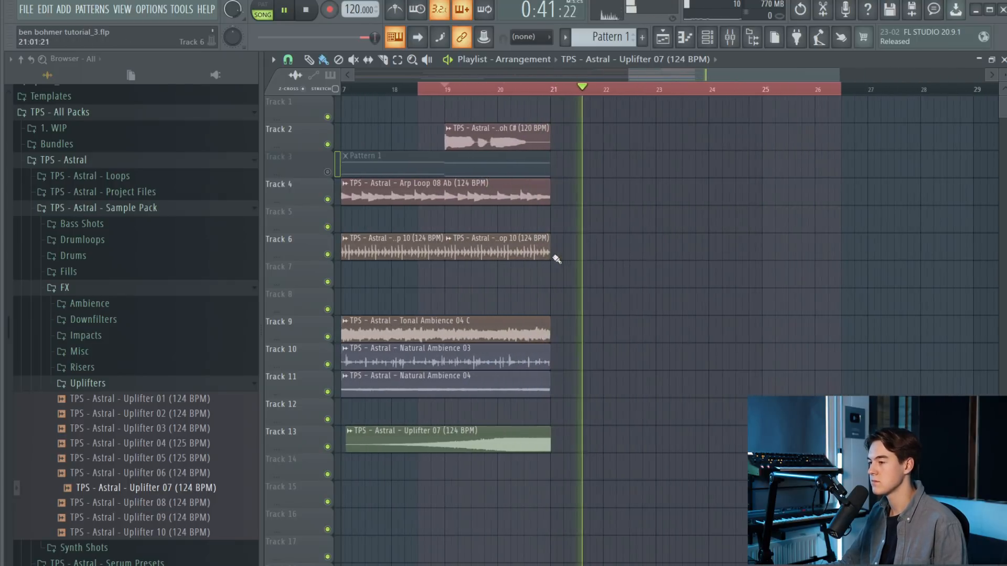
{"action": "scroll", "coordinate": [643, 230], "scroll_direction": "up", "scroll_amount": 2}
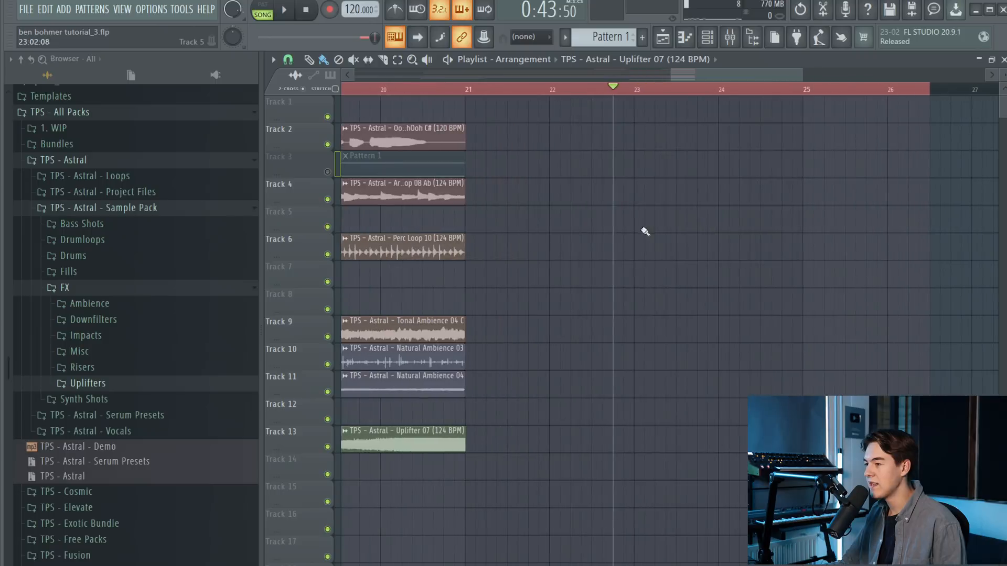
Place Kick 06 from the Drums Kicks folder on Track 6 at bar 23 and route it to mixer insert 20
{"action": "left_click", "coordinate": [73, 256]}
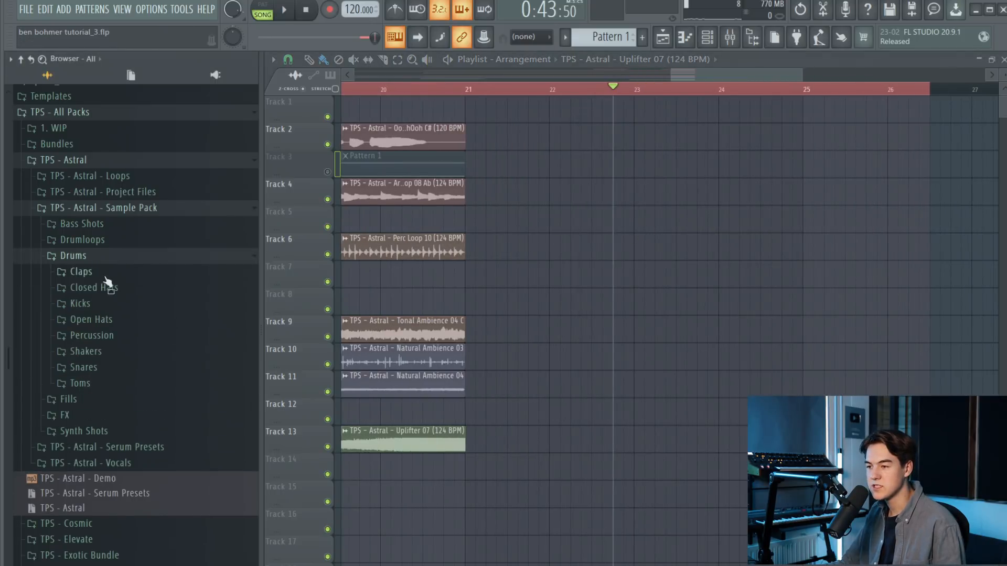
{"action": "left_click", "coordinate": [80, 304]}
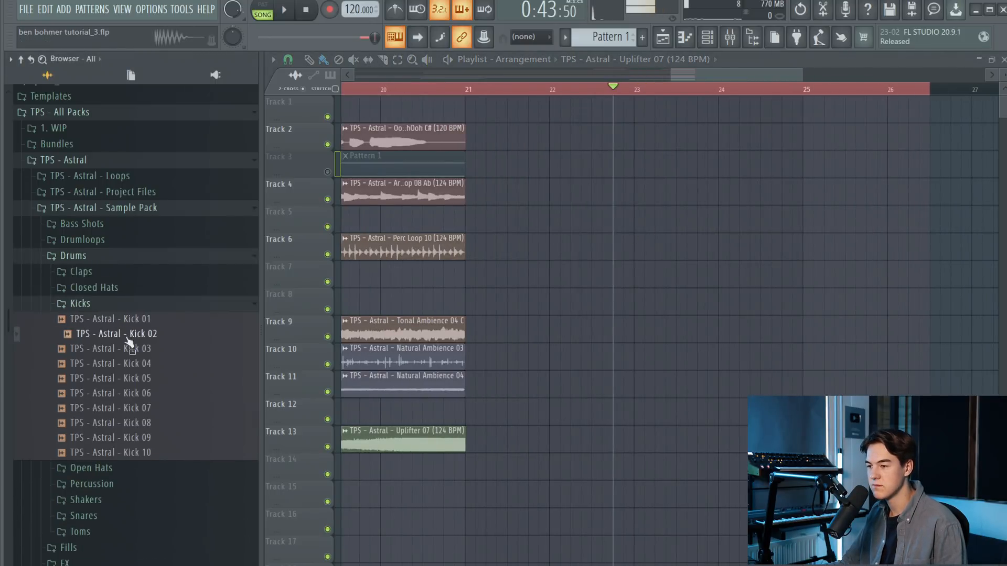
{"action": "left_click", "coordinate": [140, 393]}
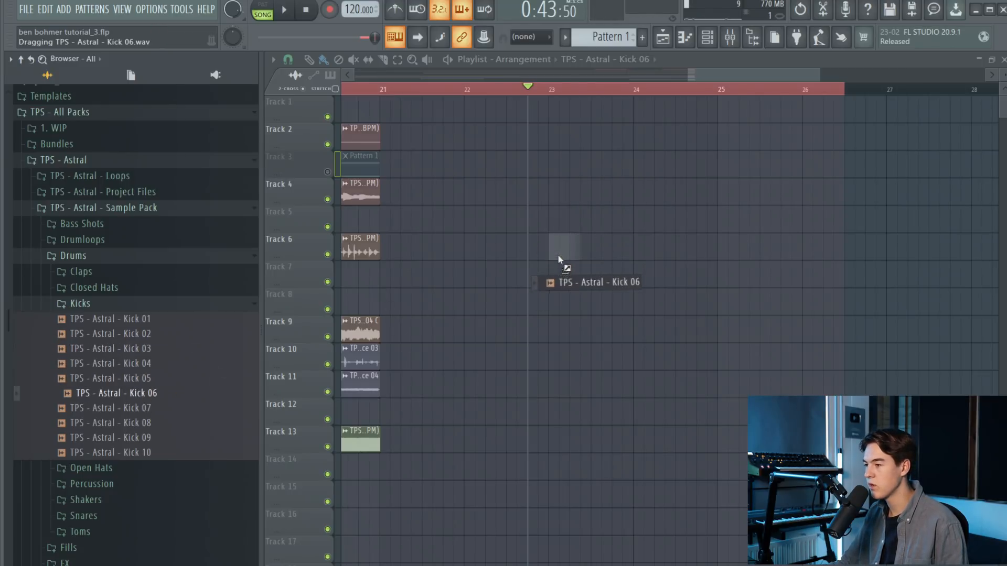
{"action": "left_click_drag", "start_coordinate": [558, 254], "coordinate": [554, 251]}
{"action": "left_click", "coordinate": [737, 39]}
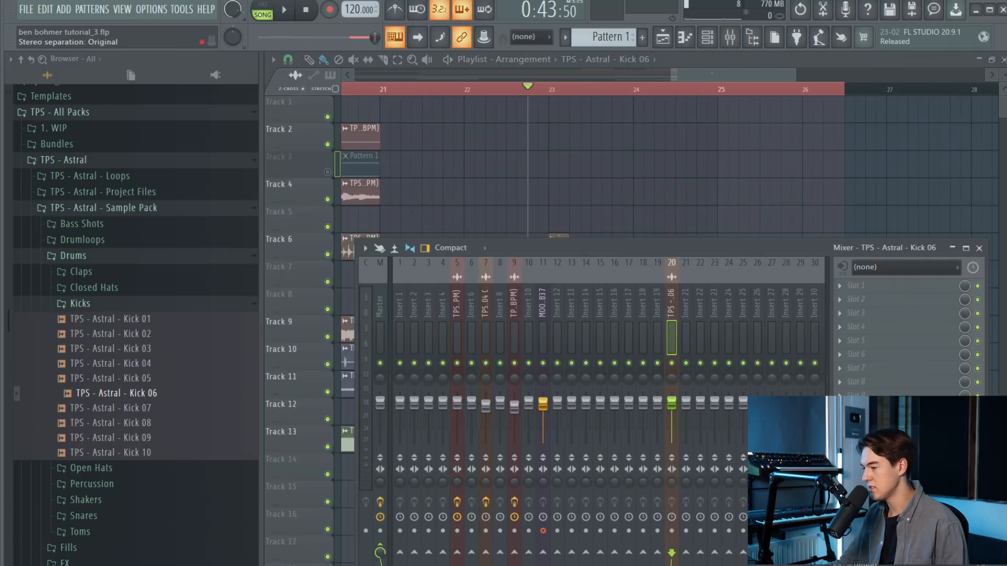
{"action": "key", "text": "F9"}
Repeat the kick on every beat of Track 6 past bar 26 and lower Kick 06's channel volume to 62%
{"action": "left_click", "coordinate": [546, 97]}
{"action": "left_click", "coordinate": [575, 254]}
{"action": "key", "text": "space"}
{"action": "left_click_drag", "start_coordinate": [575, 256], "coordinate": [815, 265]}
{"action": "left_click", "coordinate": [784, 243]}
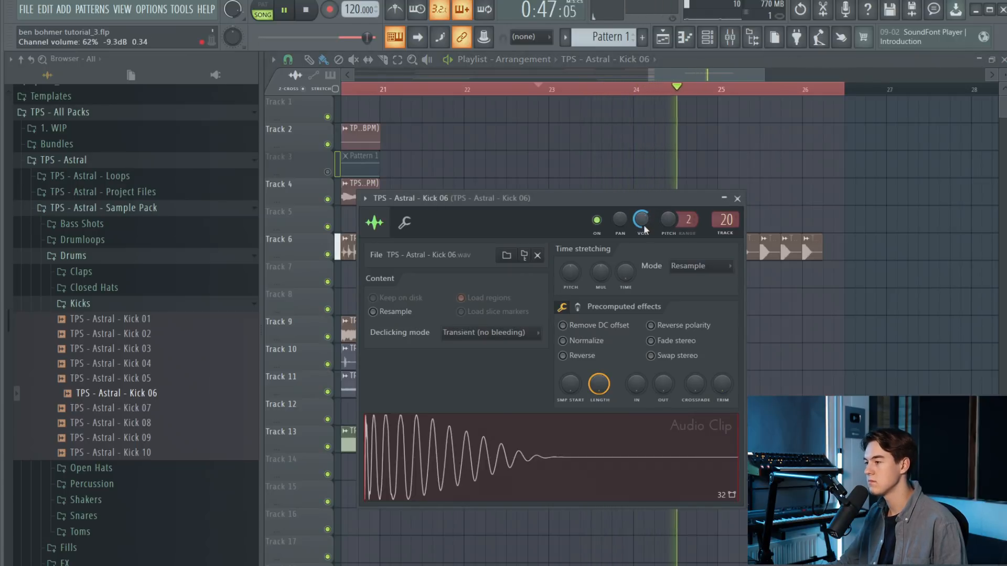
{"action": "left_click", "coordinate": [737, 198]}
Complete the row of kicks on Track 6 up to bar 27 and clear the playlist time selection
{"action": "right_click", "coordinate": [819, 248]}
{"action": "left_click_drag", "start_coordinate": [835, 251], "coordinate": [878, 250]}
{"action": "double_click", "coordinate": [890, 88]}
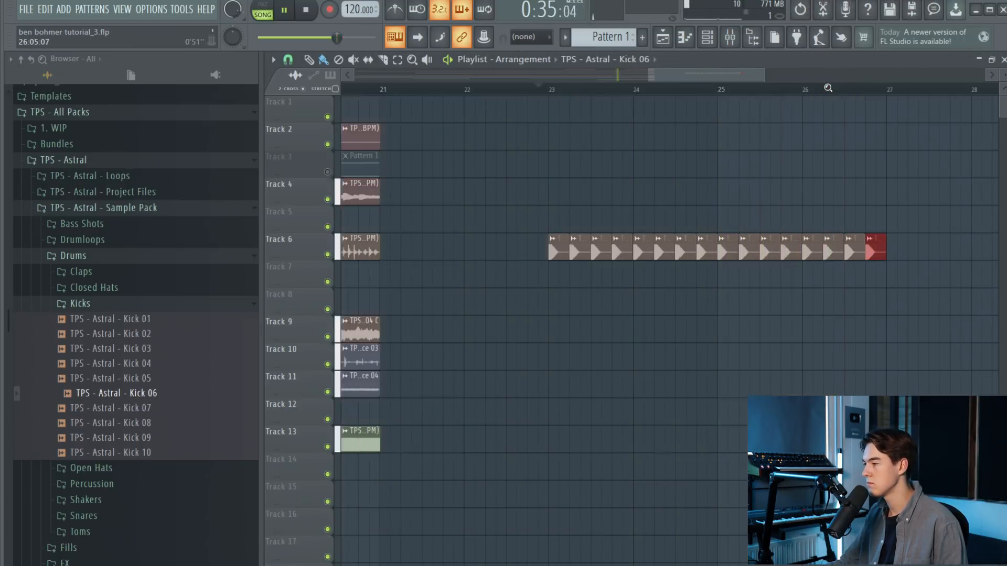
Duplicate the kick pattern on Track 6 so that it runs from bar 23 to bar 39
{"action": "scroll", "coordinate": [761, 168], "scroll_direction": "down", "scroll_amount": 6}
{"action": "scroll", "coordinate": [741, 185], "scroll_direction": "up", "scroll_amount": 3}
{"action": "scroll", "coordinate": [823, 221], "scroll_direction": "down", "scroll_amount": 2}
{"action": "scroll", "coordinate": [886, 255], "scroll_direction": "up", "scroll_amount": 2}
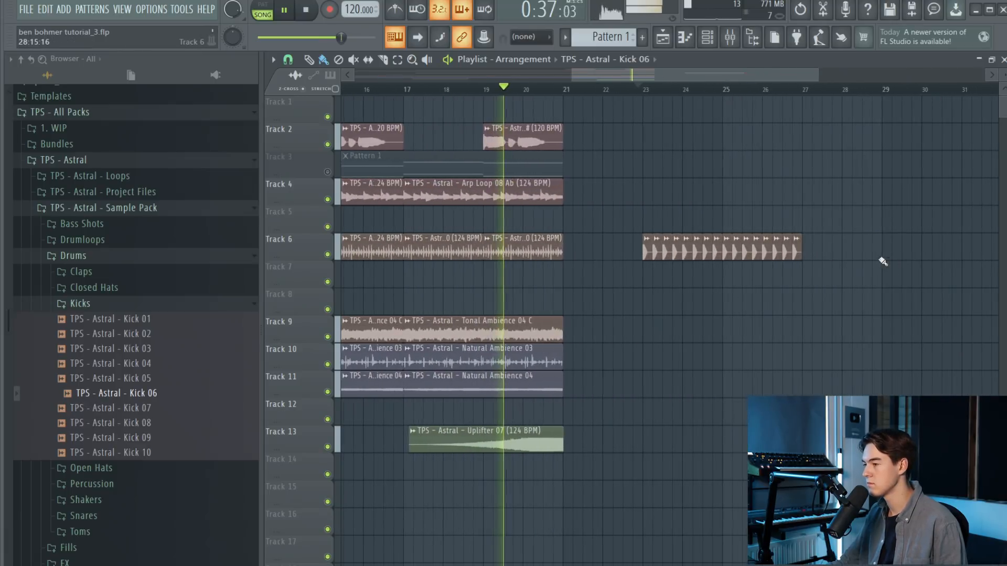
{"action": "left_click_drag", "start_coordinate": [852, 256], "coordinate": [806, 254]}
{"action": "scroll", "coordinate": [807, 262], "scroll_direction": "down", "scroll_amount": 3}
{"action": "scroll", "coordinate": [898, 289], "scroll_direction": "up", "scroll_amount": 2}
{"action": "left_click_drag", "start_coordinate": [902, 257], "coordinate": [872, 260]}
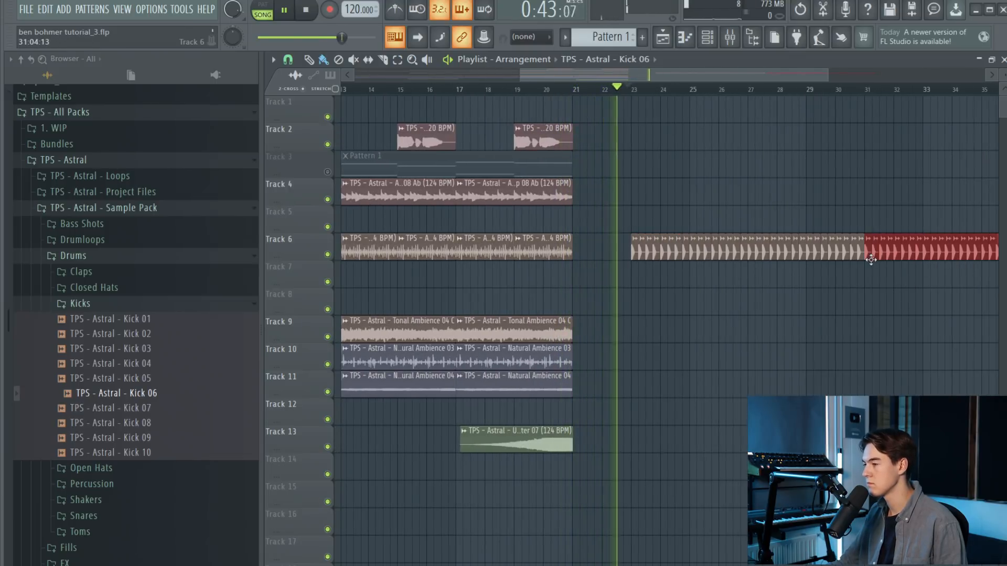
{"action": "key", "text": "ctrl+z"}
{"action": "mouse_move", "coordinate": [902, 252]}
{"action": "left_mouse_down"}
{"action": "mouse_move", "coordinate": [634, 261]}
{"action": "mouse_move", "coordinate": [816, 263]}
{"action": "mouse_move", "coordinate": [752, 257]}
{"action": "mouse_move", "coordinate": [965, 248]}
{"action": "mouse_move", "coordinate": [918, 248]}
{"action": "left_mouse_up"}
{"action": "scroll", "coordinate": [881, 277], "scroll_direction": "down", "scroll_amount": 3}
{"action": "scroll", "coordinate": [882, 277], "scroll_direction": "up", "scroll_amount": 3}
{"action": "left_click", "coordinate": [875, 195], "text": "ctrl"}
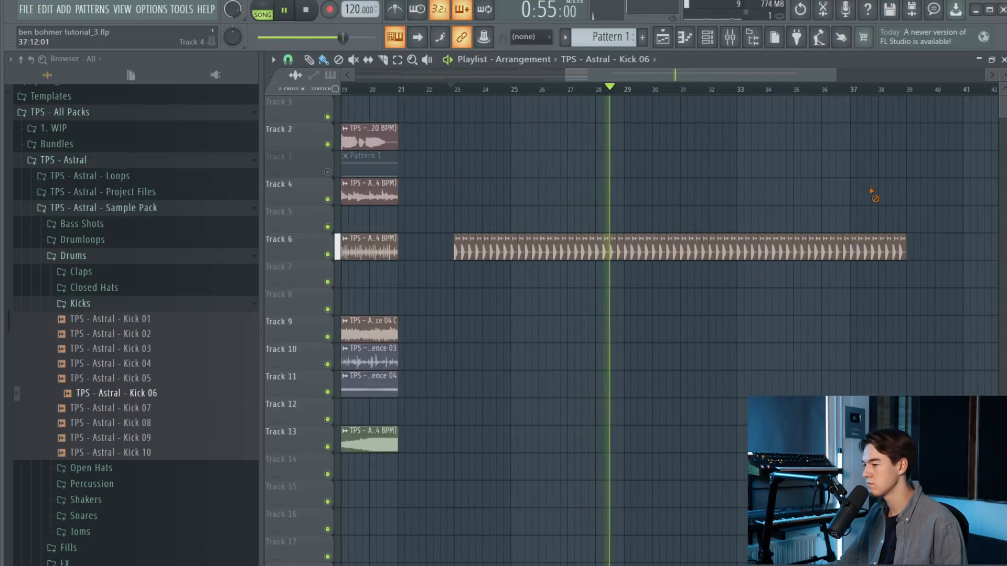
{"action": "scroll", "coordinate": [719, 268], "scroll_direction": "up", "scroll_amount": 2}
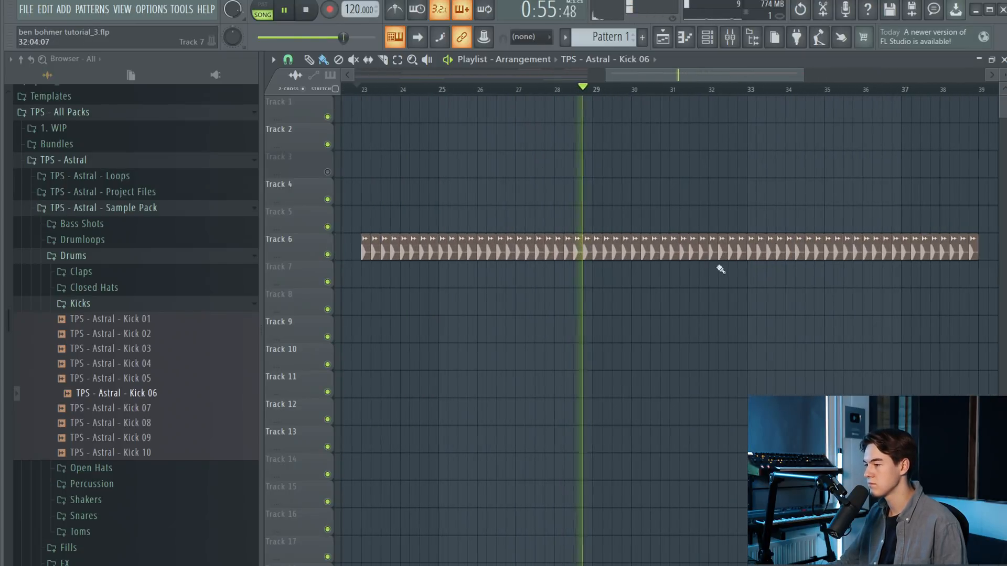
Delete the last kick before bar 31 on Track 6, stop playback and collapse the Kicks folder
{"action": "right_click", "coordinate": [670, 257]}
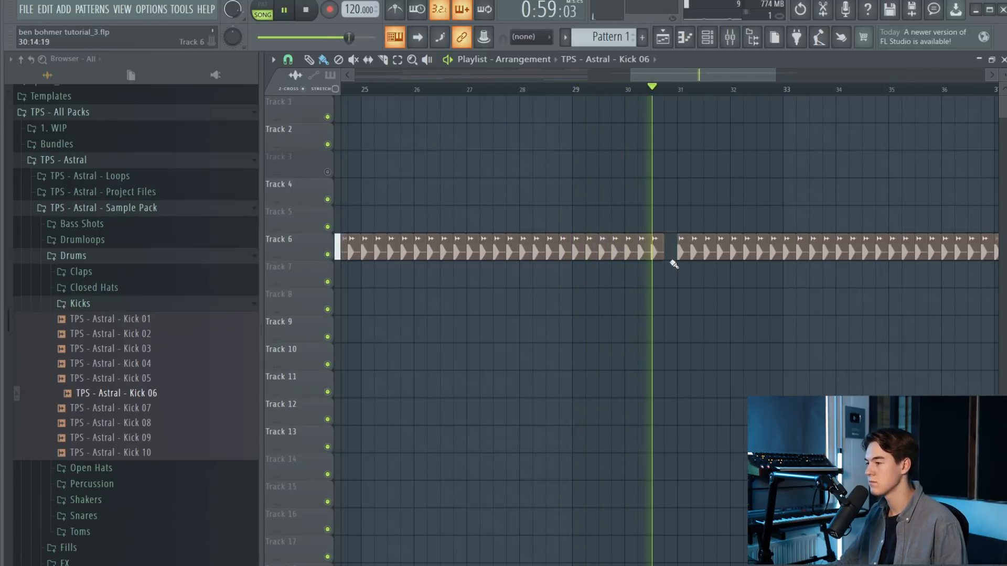
{"action": "scroll", "coordinate": [690, 308], "scroll_direction": "down", "scroll_amount": 2}
{"action": "key", "text": "space"}
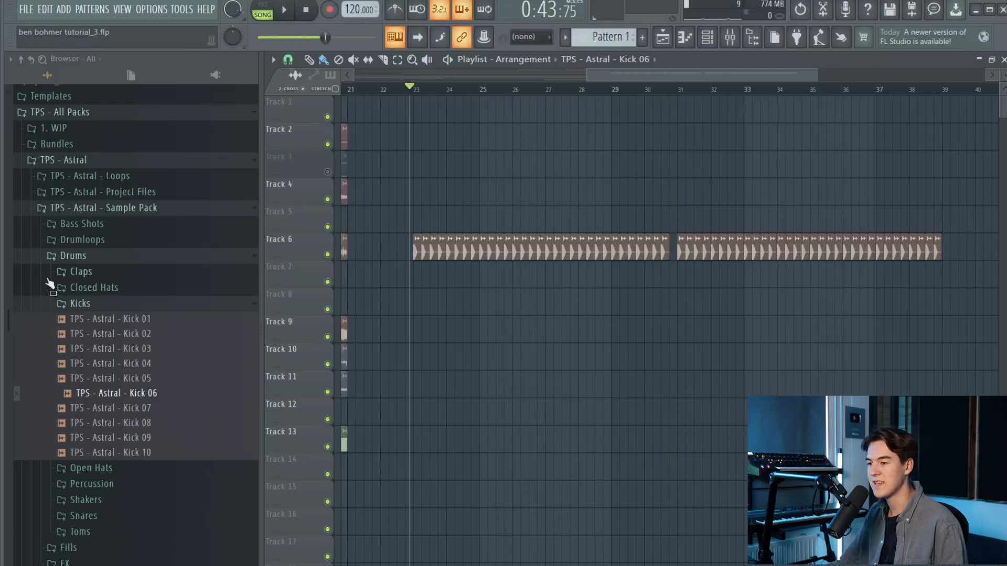
{"action": "left_click", "coordinate": [71, 308]}
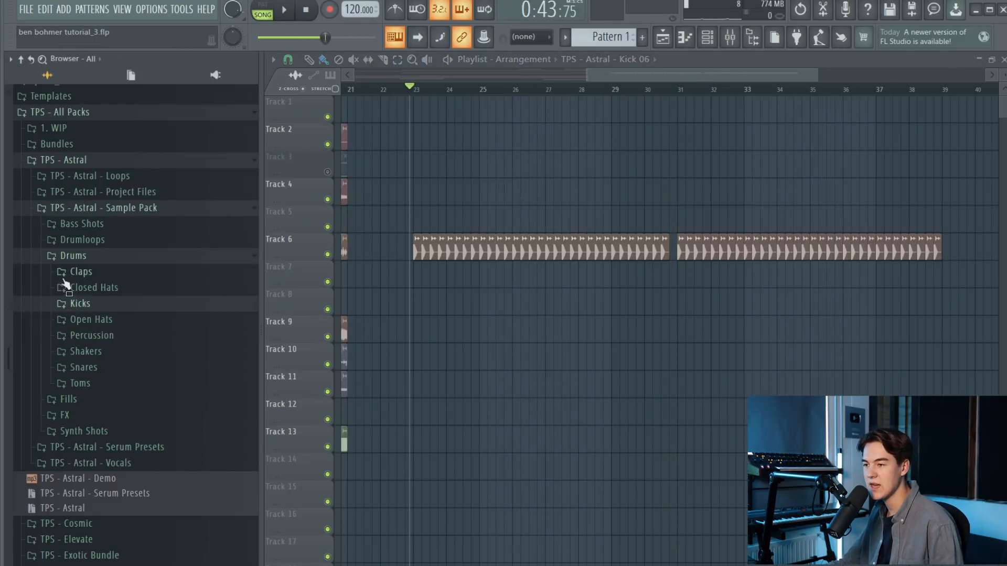
Move all kicks up to Track 5 and copy the Perc Loop 10 clips to Track 6 from bar 23 onwards
{"action": "scroll", "coordinate": [476, 314], "scroll_direction": "down", "scroll_amount": 4}
{"action": "left_click_drag", "start_coordinate": [883, 270], "coordinate": [163, 245]}
{"action": "key", "text": "shift+Up"}
{"action": "scroll", "coordinate": [634, 259], "scroll_direction": "up", "scroll_amount": 2}
{"action": "left_click_drag", "start_coordinate": [389, 254], "coordinate": [844, 255]}
{"action": "scroll", "coordinate": [788, 274], "scroll_direction": "up", "scroll_amount": 3}
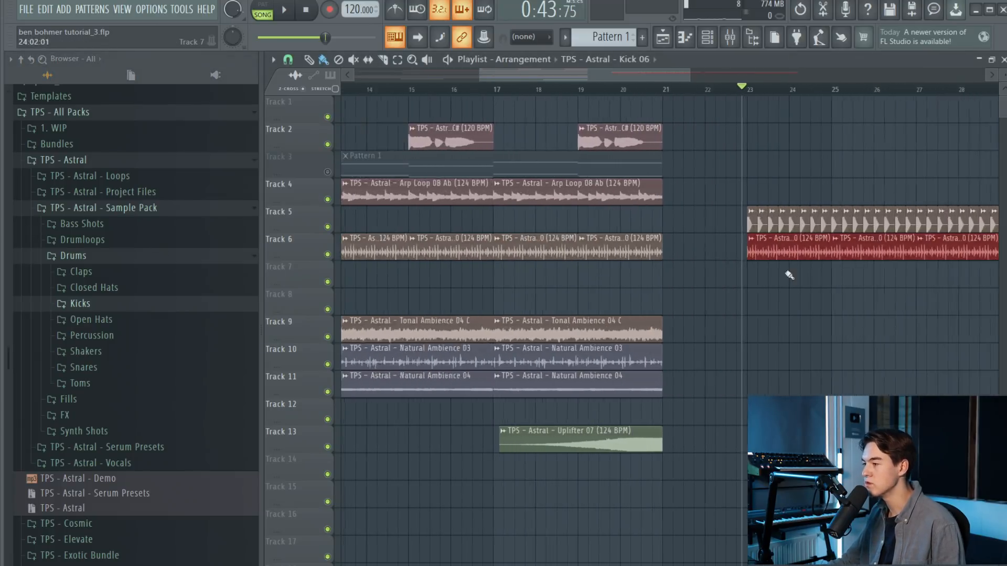
Deselect the copied percussion clips and play the new section from bar 23
{"action": "scroll", "coordinate": [739, 268], "scroll_direction": "down", "scroll_amount": 4}
{"action": "scroll", "coordinate": [734, 267], "scroll_direction": "up", "scroll_amount": 2}
{"action": "key", "text": "space"}
{"action": "left_click", "coordinate": [757, 298]}
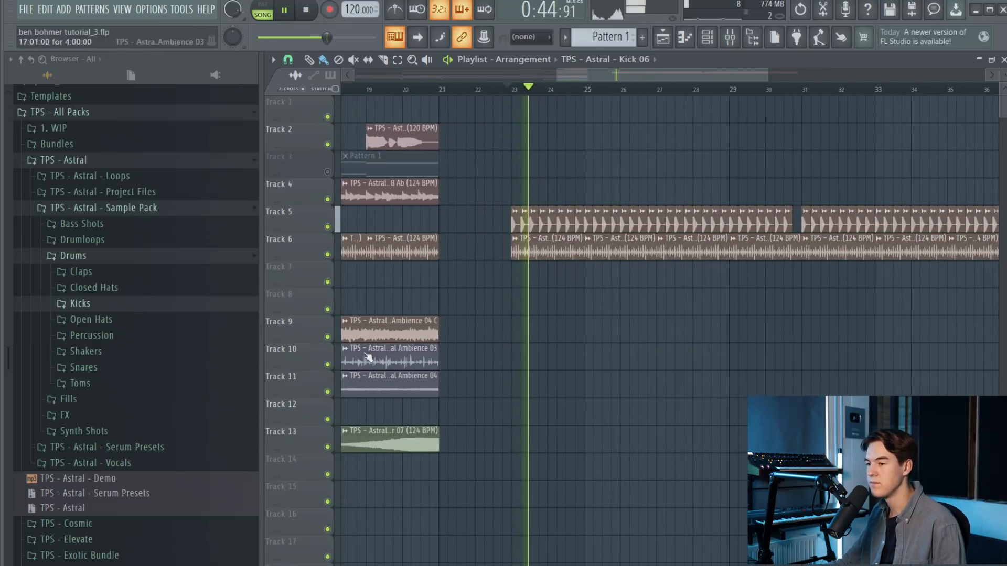
{"action": "key", "text": "space"}
Audition samples in the Percussion Loops folder under Drumloops, including Perc Loop 05
{"action": "left_click", "coordinate": [120, 245]}
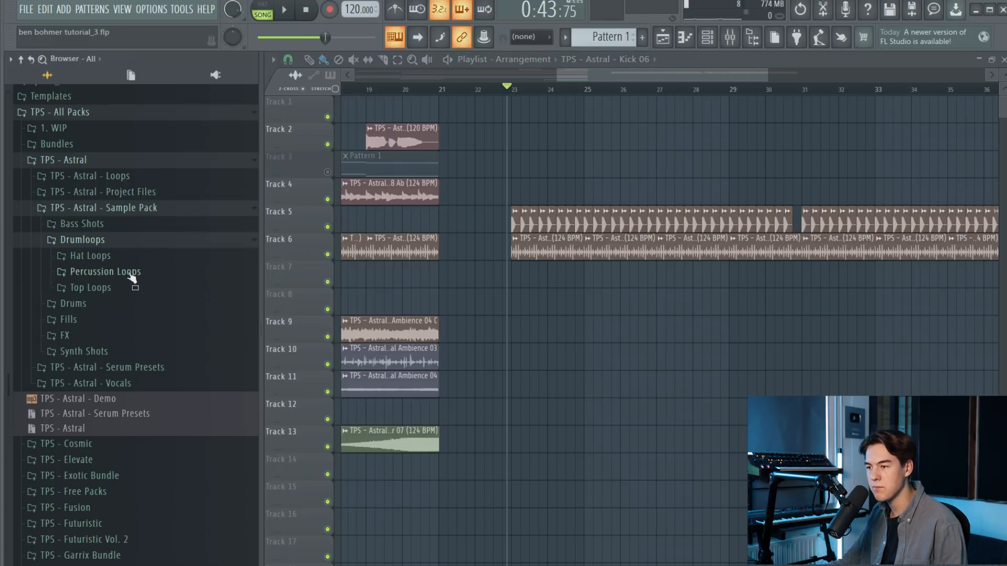
{"action": "left_click", "coordinate": [131, 273]}
{"action": "left_click", "coordinate": [147, 318]}
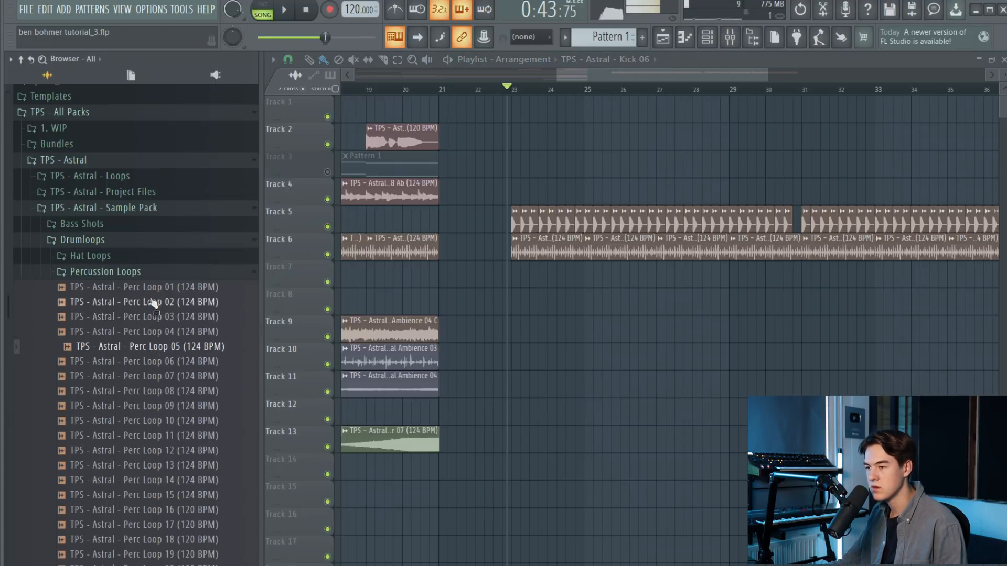
Place Hat Loop 01 (124 BPM) from the Hat Loops folder on Track 7 at bar 23 and time-stretch it in Stretch mode
{"action": "left_click", "coordinate": [133, 257]}
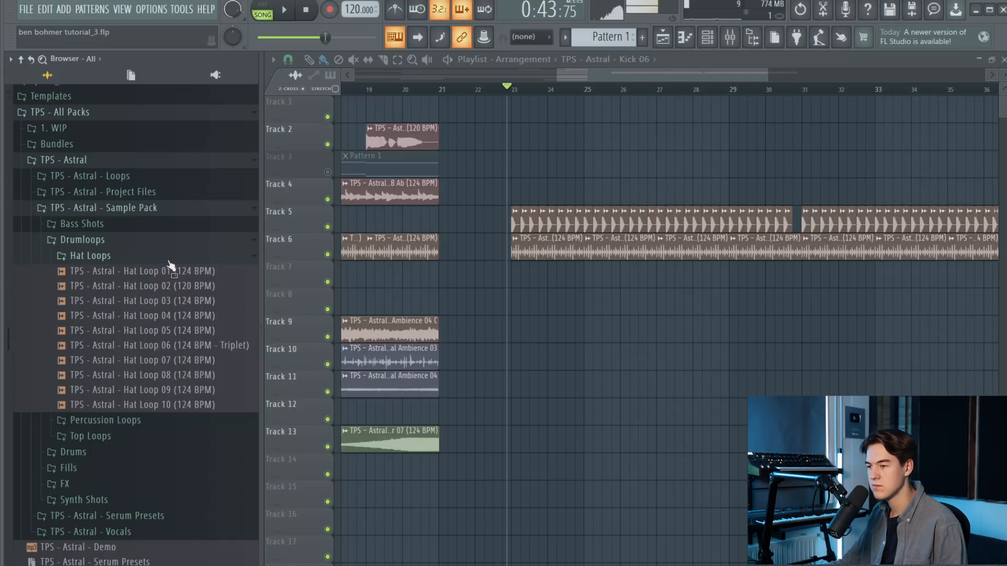
{"action": "left_click_drag", "start_coordinate": [165, 277], "coordinate": [452, 269]}
{"action": "scroll", "coordinate": [590, 294], "scroll_direction": "up", "scroll_amount": 3}
{"action": "double_click", "coordinate": [456, 267]}
{"action": "left_click", "coordinate": [703, 283]}
{"action": "left_click", "coordinate": [697, 313]}
{"action": "left_click_drag", "start_coordinate": [578, 224], "coordinate": [625, 337]}
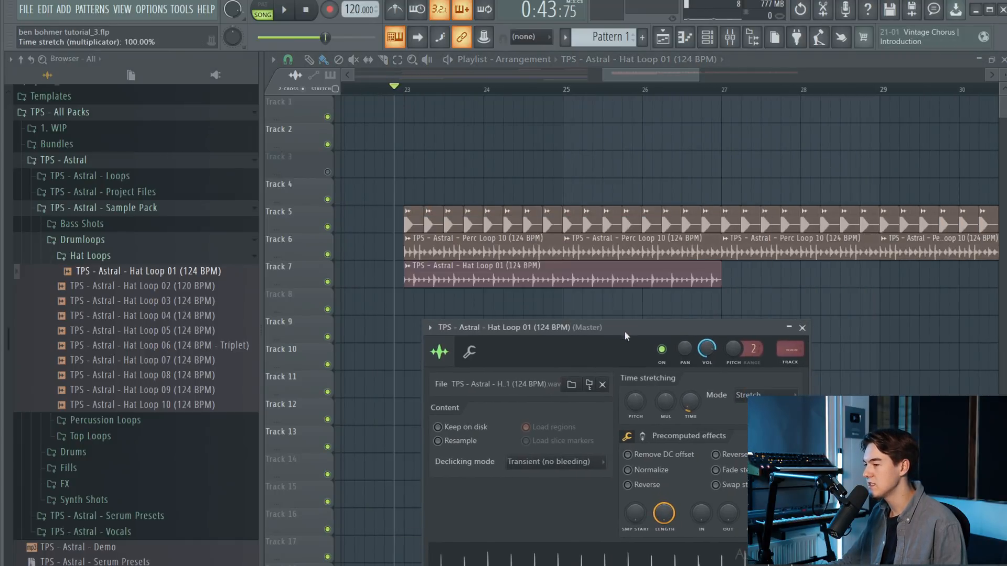
Play the section with Hat Loop 01, lower its channel volume and close its settings
{"action": "key", "text": "space"}
{"action": "left_click_drag", "start_coordinate": [706, 348], "coordinate": [706, 354]}
{"action": "key", "text": "Escape"}
{"action": "scroll", "coordinate": [681, 310], "scroll_direction": "down", "scroll_amount": 3}
{"action": "scroll", "coordinate": [725, 297], "scroll_direction": "up", "scroll_amount": 1}
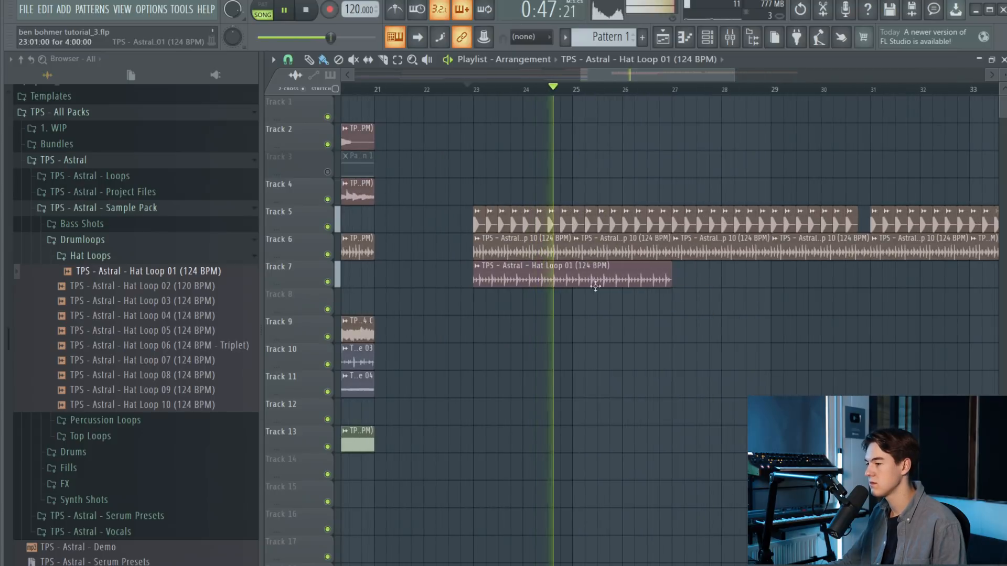
Duplicate the Hat Loop 01 clip three times so that Track 7 is filled up to bar 39
{"action": "left_click", "coordinate": [596, 284], "text": "ctrl"}
{"action": "scroll", "coordinate": [582, 295], "scroll_direction": "down", "scroll_amount": 4}
{"action": "key", "text": "ctrl+b"}
{"action": "key", "text": "ctrl+b"}
{"action": "key", "text": "ctrl+b"}
{"action": "scroll", "coordinate": [685, 315], "scroll_direction": "up", "scroll_amount": 3}
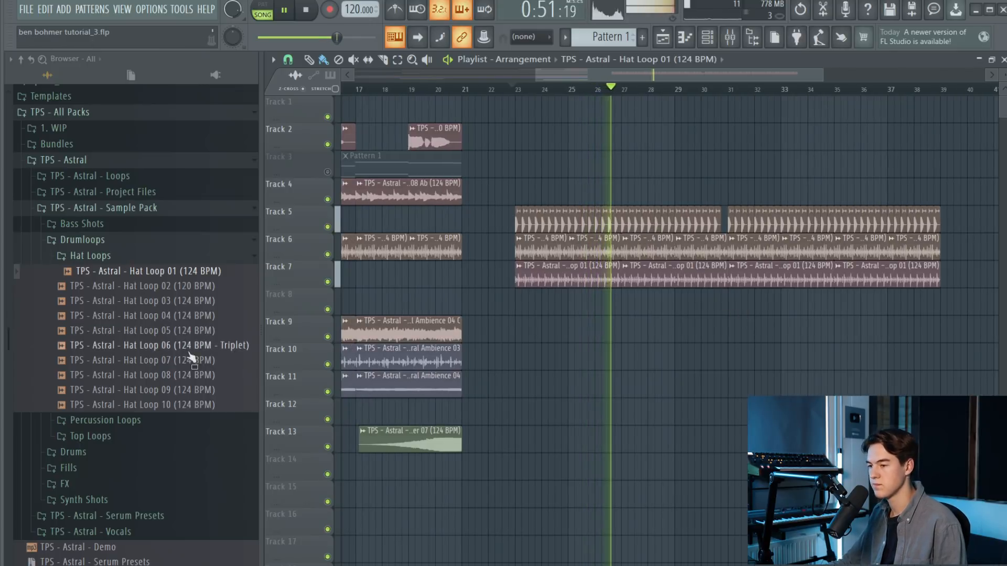
Place Perc Loop 15 (124 BPM) from the Percussion Loops folder on Track 8 near bar 31 and play from about bar 30
{"action": "left_click", "coordinate": [130, 256]}
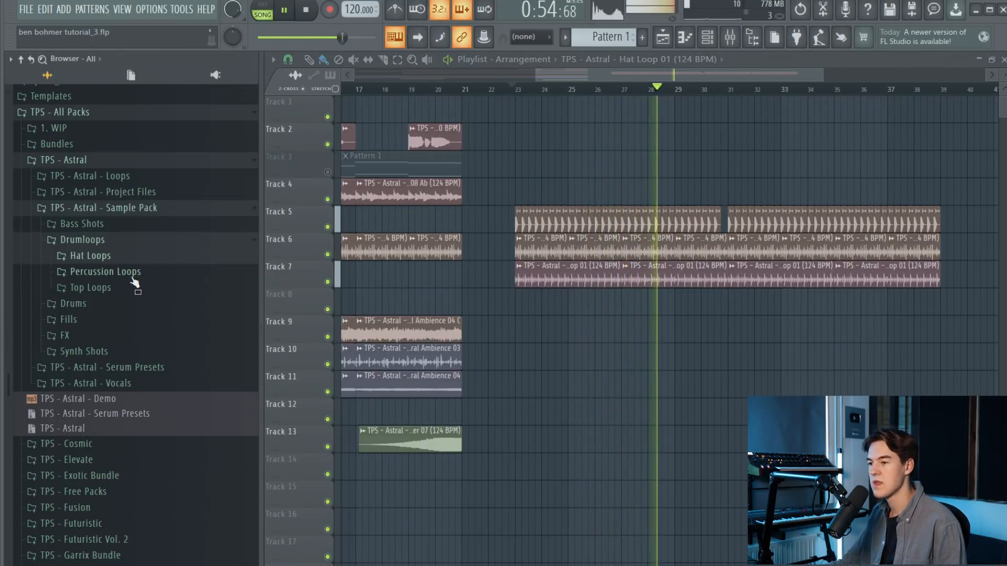
{"action": "key", "text": "space"}
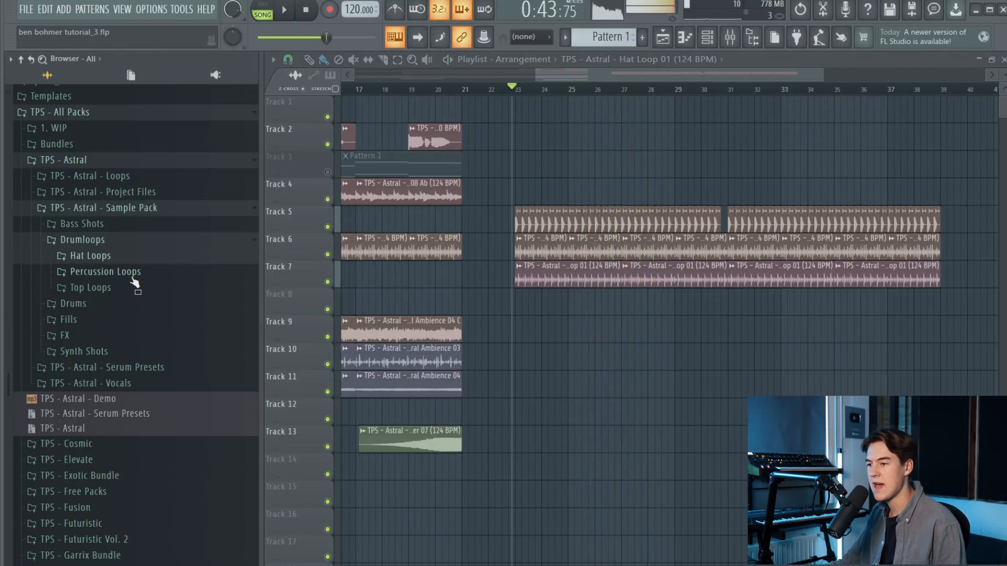
{"action": "left_click", "coordinate": [110, 272]}
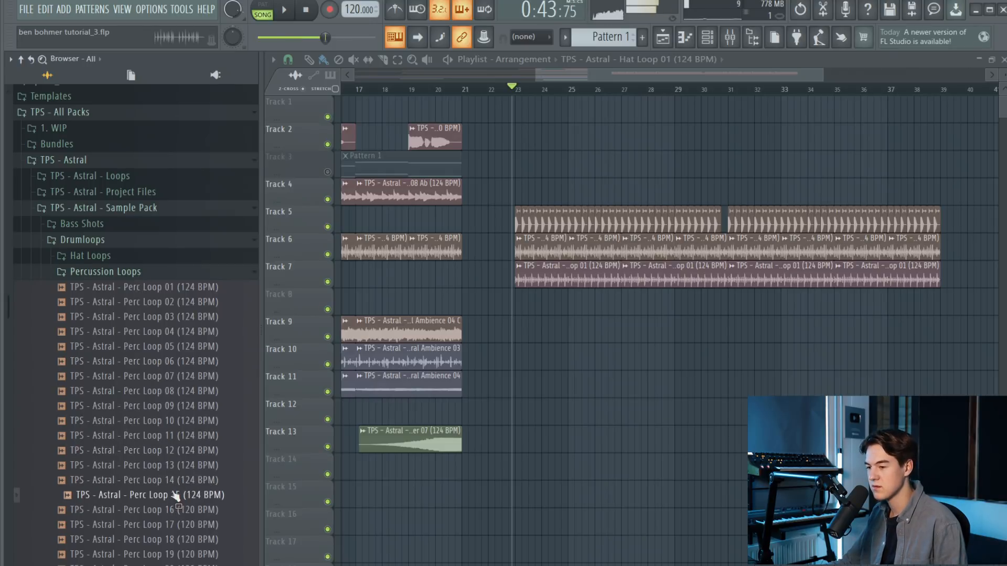
{"action": "left_click_drag", "start_coordinate": [194, 489], "coordinate": [694, 307]}
{"action": "left_click", "coordinate": [705, 89]}
{"action": "key", "text": "space"}
{"action": "scroll", "coordinate": [802, 312], "scroll_direction": "up", "scroll_amount": 3}
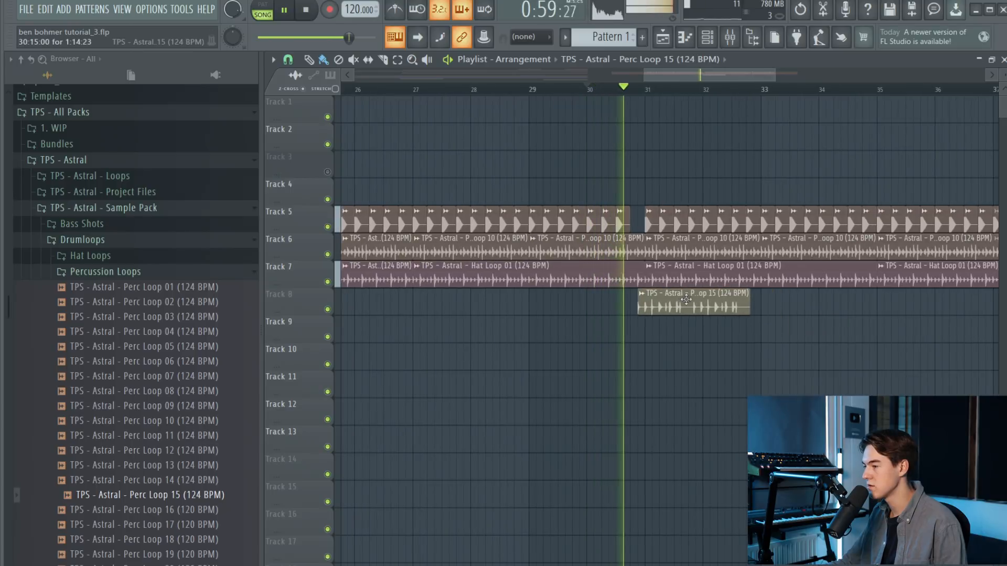
Time-stretch Perc Loop 15 in Stretch mode, align the clip to bar 31 and lower its channel volume
{"action": "double_click", "coordinate": [693, 307]}
{"action": "left_click", "coordinate": [750, 301]}
{"action": "left_click", "coordinate": [738, 340]}
{"action": "left_click_drag", "start_coordinate": [655, 233], "coordinate": [556, 303]}
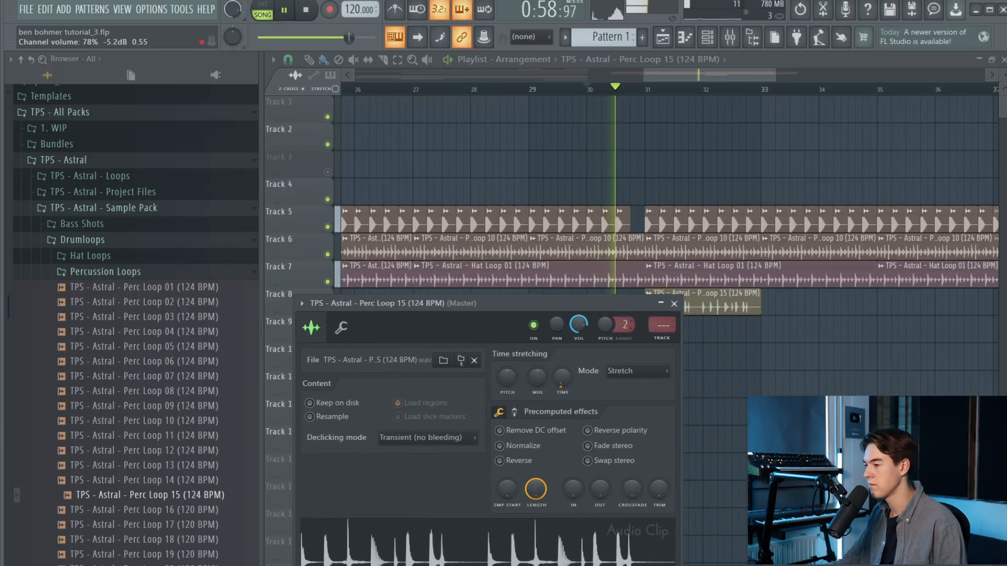
{"action": "mouse_move", "coordinate": [721, 352]}
{"action": "left_mouse_down"}
{"action": "mouse_move", "coordinate": [792, 288]}
{"action": "mouse_move", "coordinate": [693, 325]}
{"action": "left_mouse_up"}
Repeat the Perc Loop 15 clip along Track 8 from bar 31 to bar 39
{"action": "scroll", "coordinate": [790, 293], "scroll_direction": "down", "scroll_amount": 3}
{"action": "scroll", "coordinate": [733, 309], "scroll_direction": "up", "scroll_amount": 3}
{"action": "scroll", "coordinate": [619, 308], "scroll_direction": "down", "scroll_amount": 3}
{"action": "left_click_drag", "start_coordinate": [616, 307], "coordinate": [723, 309]}
{"action": "left_click", "coordinate": [773, 326], "text": "ctrl"}
Lower the time-stretching pitch and channel volume of Perc Loop 15 and close its settings
{"action": "double_click", "coordinate": [620, 305]}
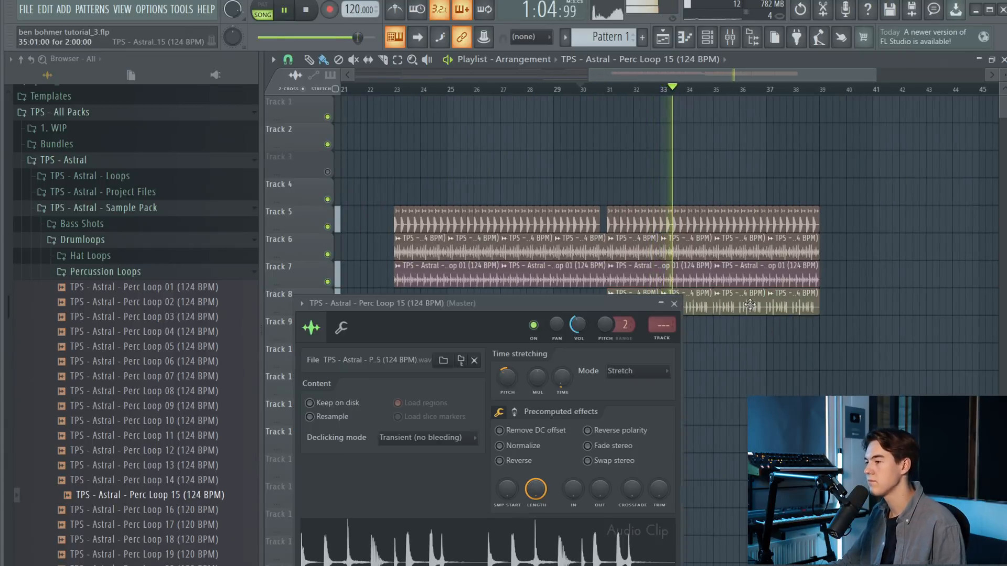
{"action": "right_click", "coordinate": [753, 351]}
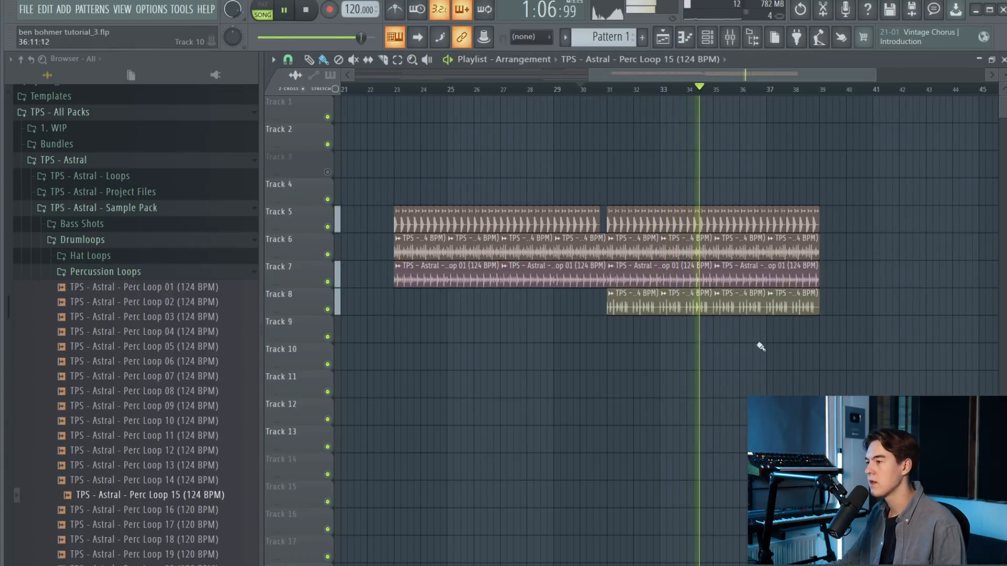
Copy the Tonal Ambience 04 C, Natural Ambience 03 and Natural Ambience 04 clips on Tracks 9–11 to bars 23–35 and play from bar 23
{"action": "left_click_drag", "start_coordinate": [658, 77], "coordinate": [578, 80]}
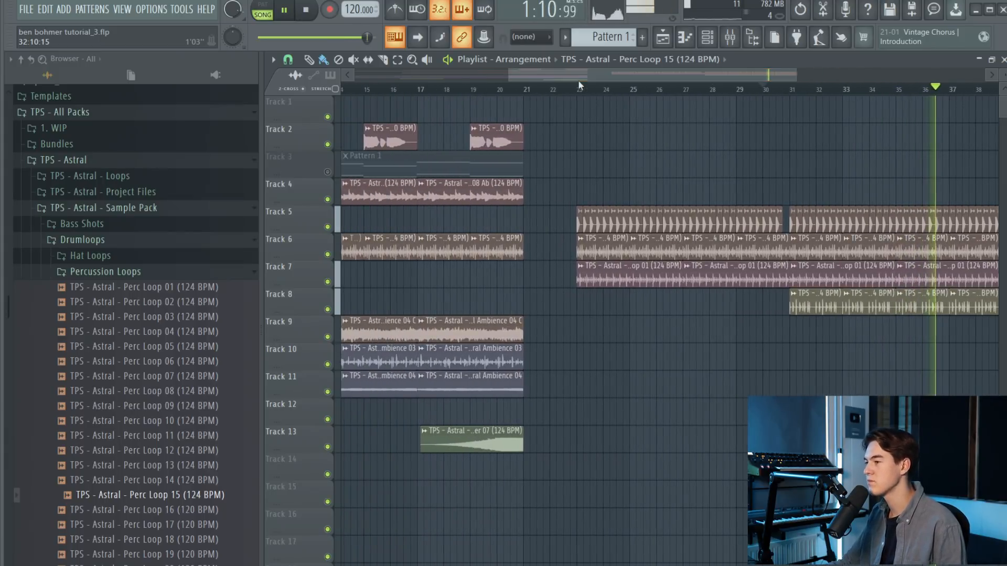
{"action": "scroll", "coordinate": [574, 125], "scroll_direction": "down", "scroll_amount": 3}
{"action": "key", "text": "space"}
{"action": "scroll", "coordinate": [632, 402], "scroll_direction": "down", "scroll_amount": 2}
{"action": "mouse_move", "coordinate": [637, 404]}
{"action": "left_mouse_down"}
{"action": "mouse_move", "coordinate": [476, 343]}
{"action": "mouse_move", "coordinate": [663, 336]}
{"action": "left_mouse_up"}
{"action": "scroll", "coordinate": [608, 341], "scroll_direction": "up", "scroll_amount": 3}
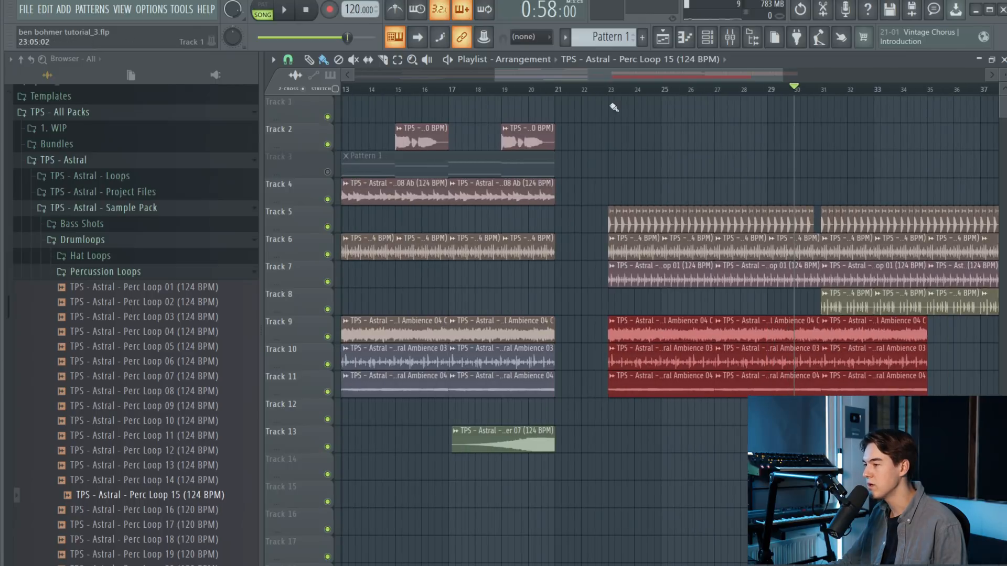
{"action": "scroll", "coordinate": [611, 218], "scroll_direction": "down", "scroll_amount": 4}
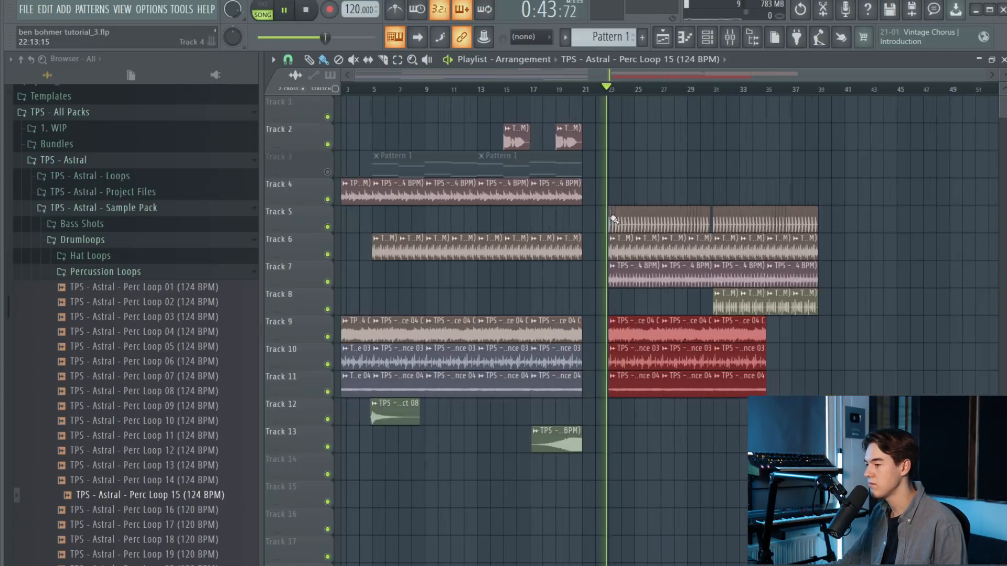
Move the ambience, impact and uplifter clips on Tracks 9–13 down two tracks to Tracks 11–15
{"action": "left_click_drag", "start_coordinate": [777, 479], "coordinate": [270, 345]}
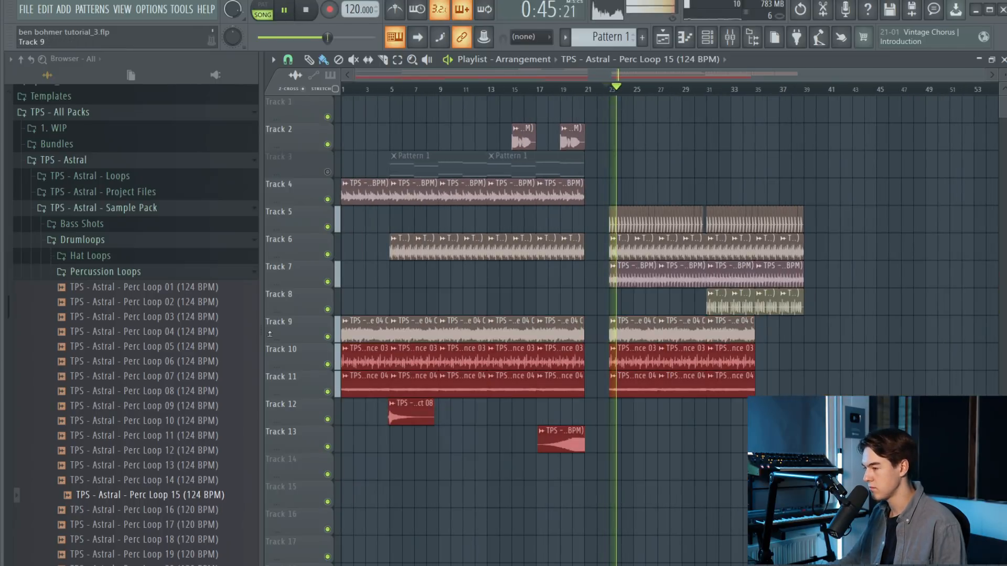
{"action": "left_click_drag", "start_coordinate": [776, 500], "coordinate": [346, 331]}
{"action": "key", "text": "shift+Down"}
{"action": "key", "text": "shift+Down"}
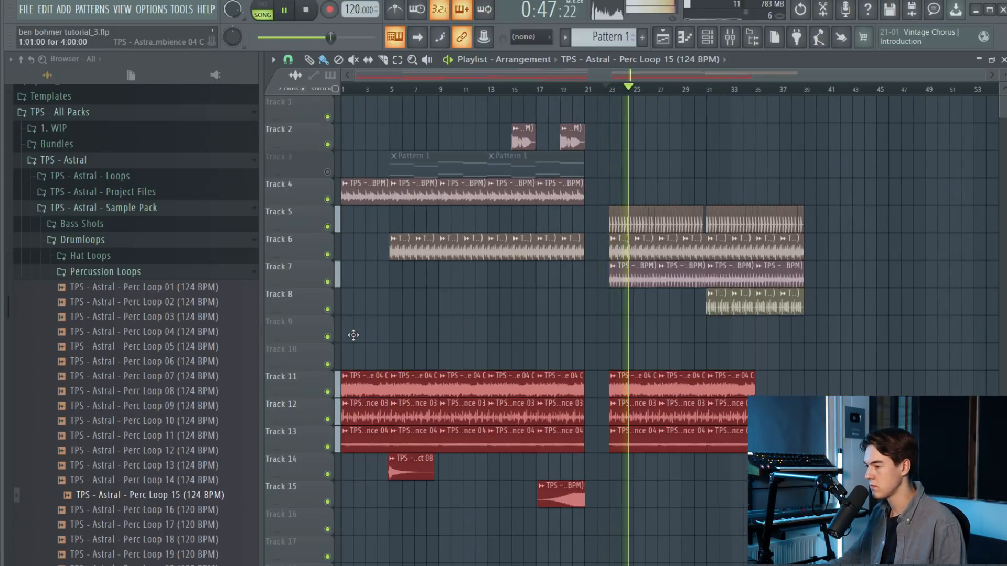
Replace the ambience clips after bar 31 on Tracks 11–13 with a copy of bars 23–31, extending them to bar 39
{"action": "left_click", "coordinate": [875, 439], "text": "ctrl"}
{"action": "scroll", "coordinate": [769, 445], "scroll_direction": "up", "scroll_amount": 2}
{"action": "right_click", "coordinate": [731, 439]}
{"action": "right_click", "coordinate": [729, 413]}
{"action": "right_click", "coordinate": [726, 387]}
{"action": "left_click_drag", "start_coordinate": [730, 480], "coordinate": [578, 384]}
{"action": "left_click_drag", "start_coordinate": [578, 385], "coordinate": [705, 388]}
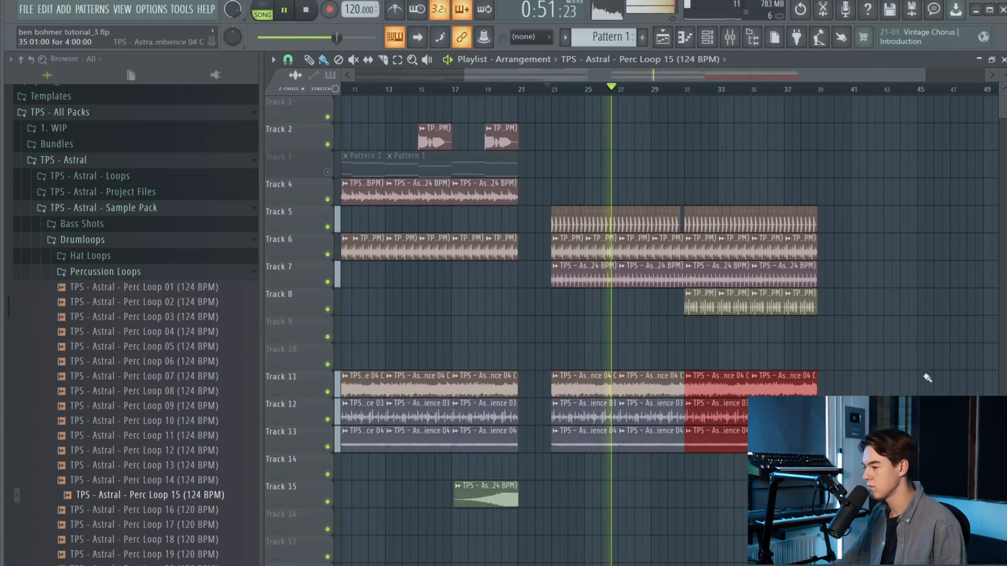
{"action": "left_click", "coordinate": [907, 350], "text": "ctrl"}
{"action": "scroll", "coordinate": [693, 396], "scroll_direction": "up", "scroll_amount": 2}
Open Kickstart on the Tonal Ambience 04 C mixer channel and create an automation clip for its mix level
{"action": "key", "text": "space"}
{"action": "left_click", "coordinate": [626, 388]}
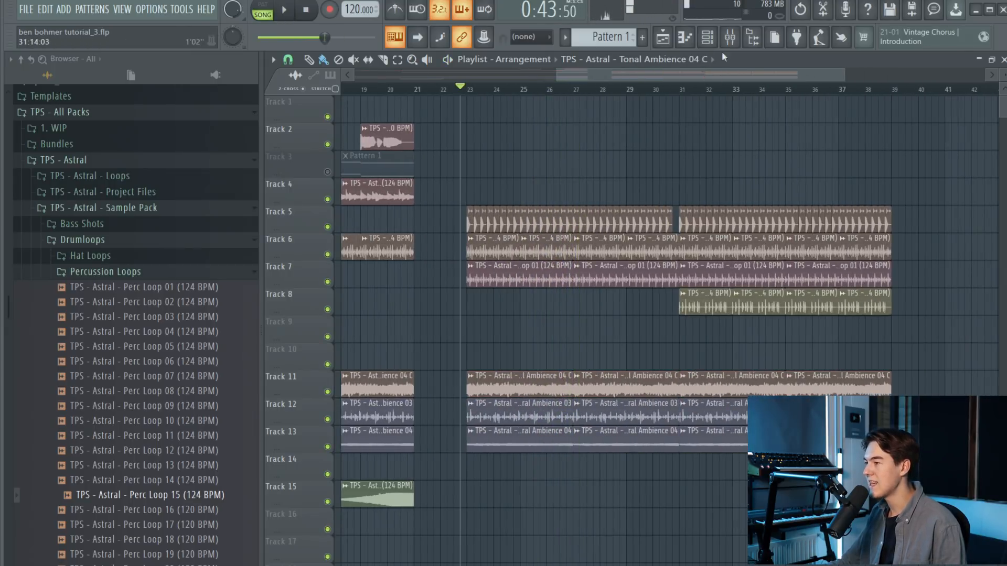
{"action": "left_click", "coordinate": [730, 37]}
{"action": "left_click", "coordinate": [491, 327]}
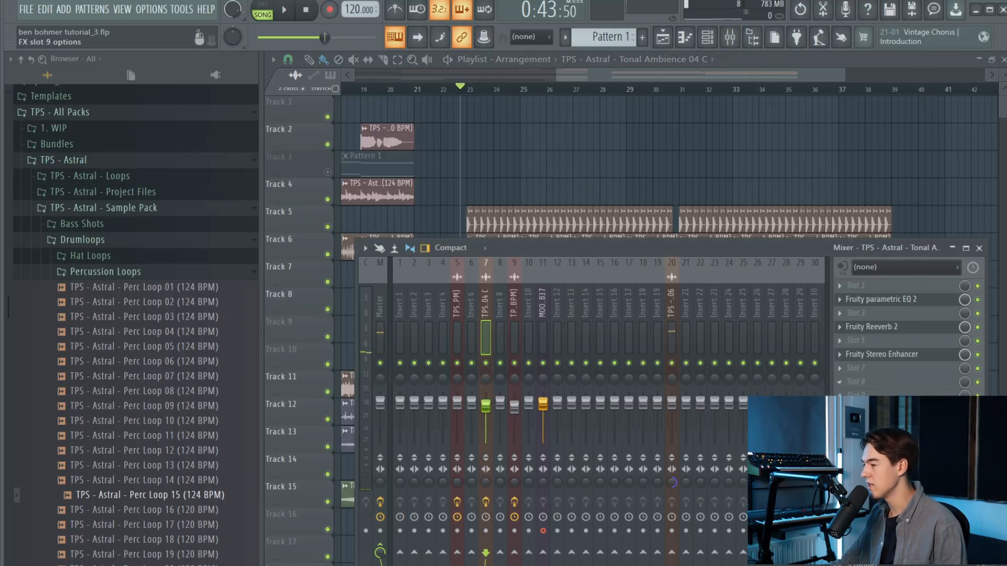
{"action": "left_click", "coordinate": [1001, 335]}
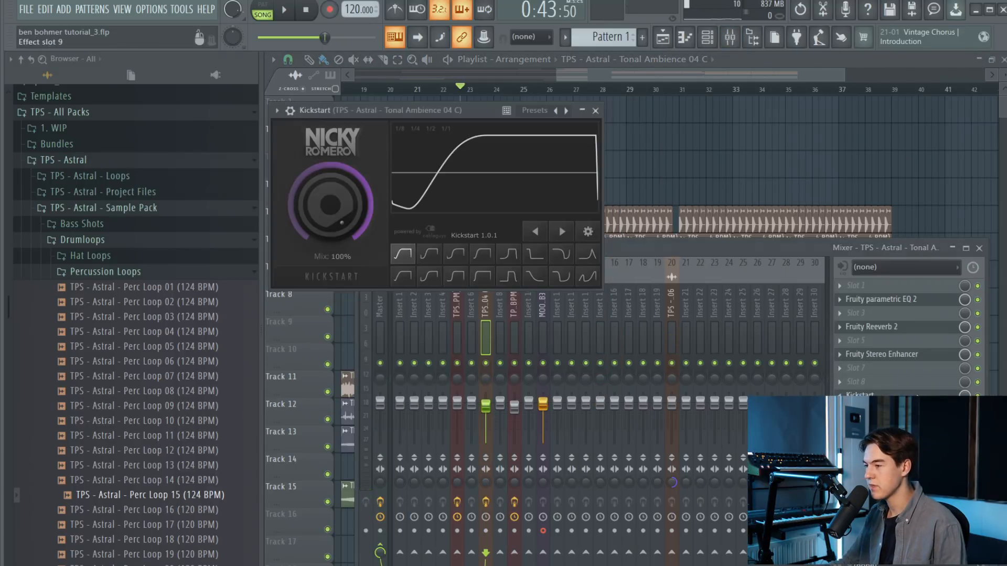
{"action": "left_click", "coordinate": [964, 396]}
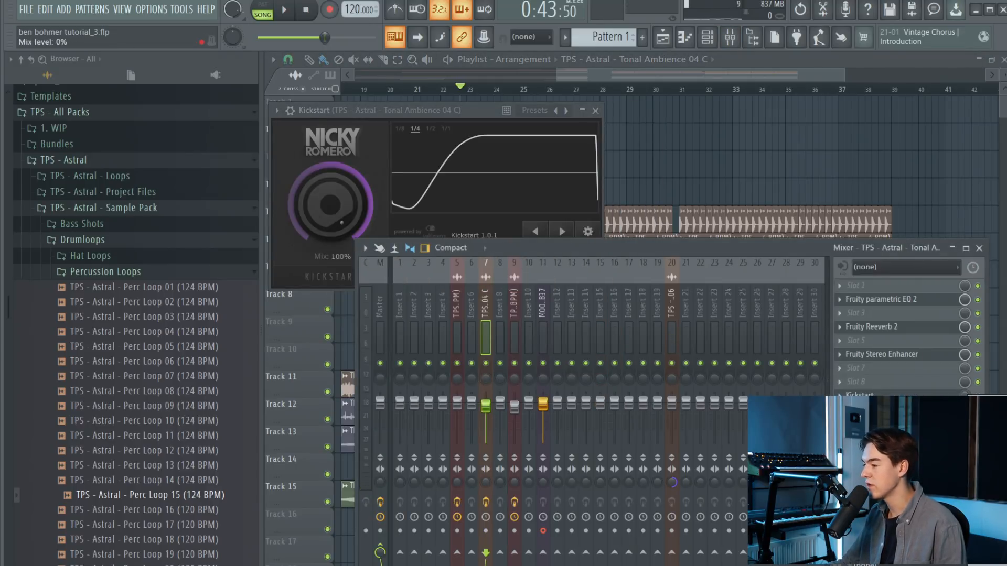
{"action": "left_click", "coordinate": [988, 479]}
Add control points near bar 23 to the Kickstart mix-level automation on Track 1, raising it from 0% to 100%
{"action": "right_click", "coordinate": [624, 144]}
{"action": "scroll", "coordinate": [603, 157], "scroll_direction": "down", "scroll_amount": 3}
{"action": "scroll", "coordinate": [579, 168], "scroll_direction": "up", "scroll_amount": 5}
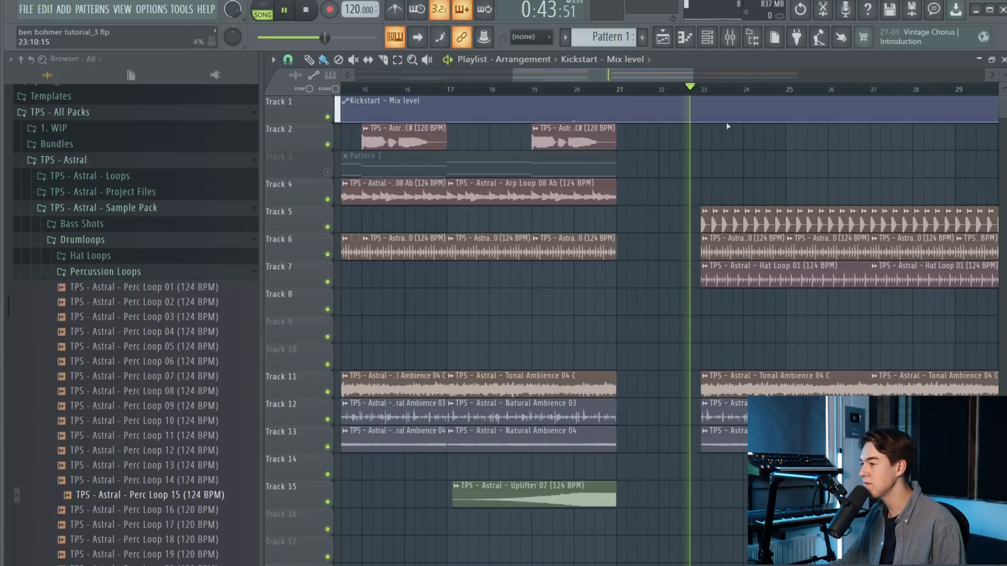
{"action": "key", "text": "space"}
{"action": "right_click", "coordinate": [697, 104]}
{"action": "left_click_drag", "start_coordinate": [695, 106], "coordinate": [709, 107]}
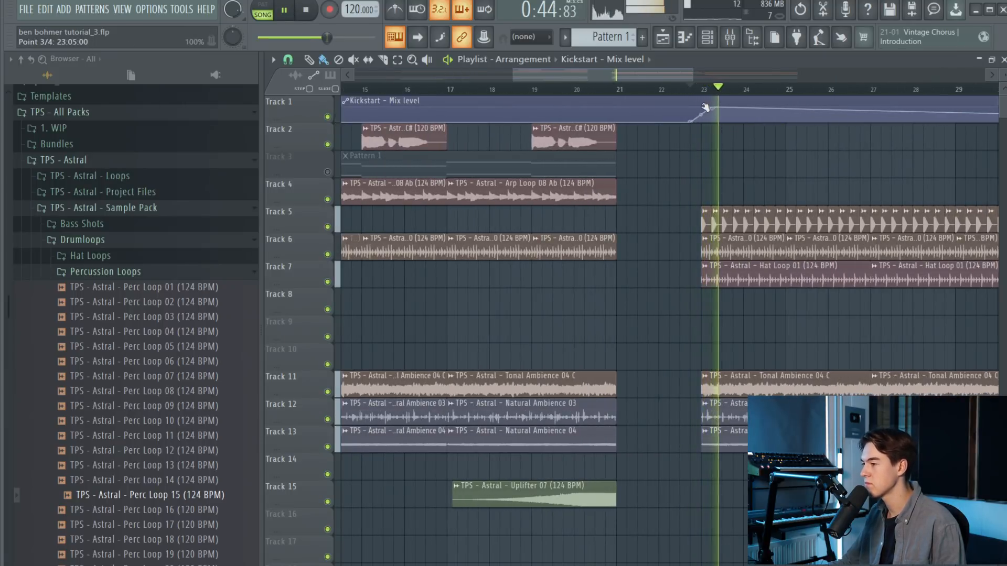
Raise the end of the Kickstart mix-level automation so its level holds after bar 23, and play through the transition
{"action": "scroll", "coordinate": [689, 122], "scroll_direction": "down", "scroll_amount": 3}
{"action": "scroll", "coordinate": [691, 124], "scroll_direction": "down", "scroll_amount": 2}
{"action": "left_click_drag", "start_coordinate": [816, 123], "coordinate": [821, 102]}
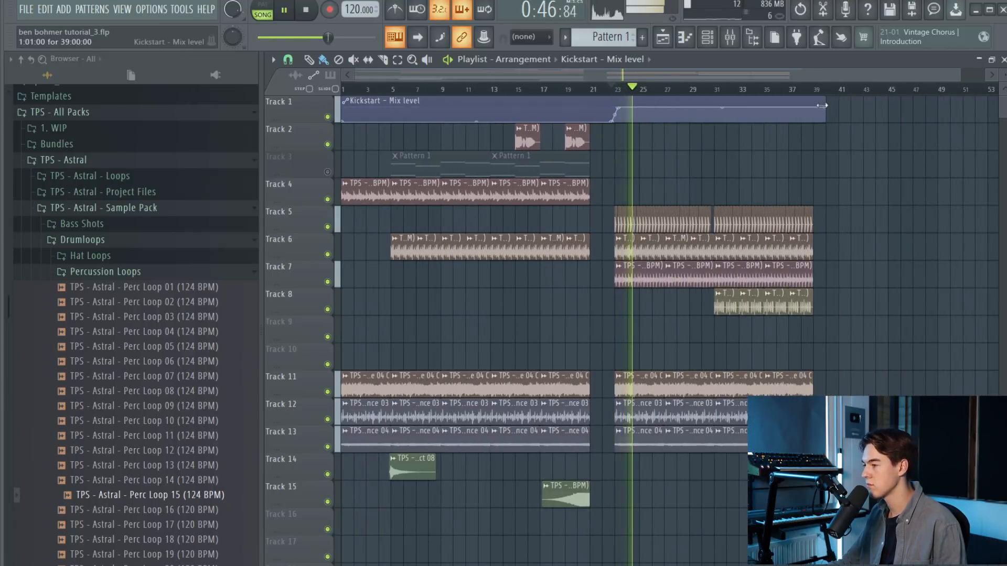
{"action": "scroll", "coordinate": [635, 154], "scroll_direction": "down", "scroll_amount": 1}
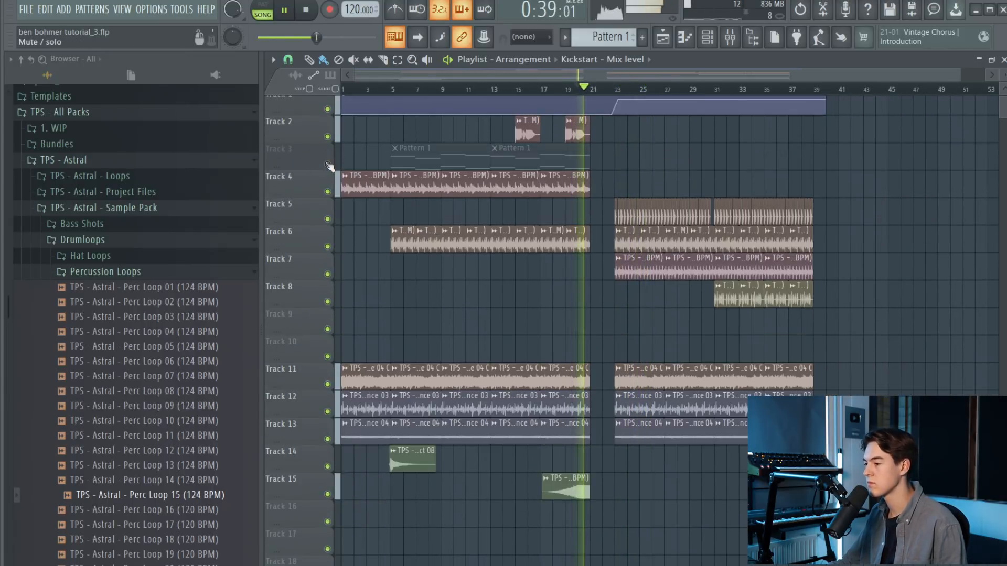
{"action": "scroll", "coordinate": [595, 139], "scroll_direction": "up", "scroll_amount": 3}
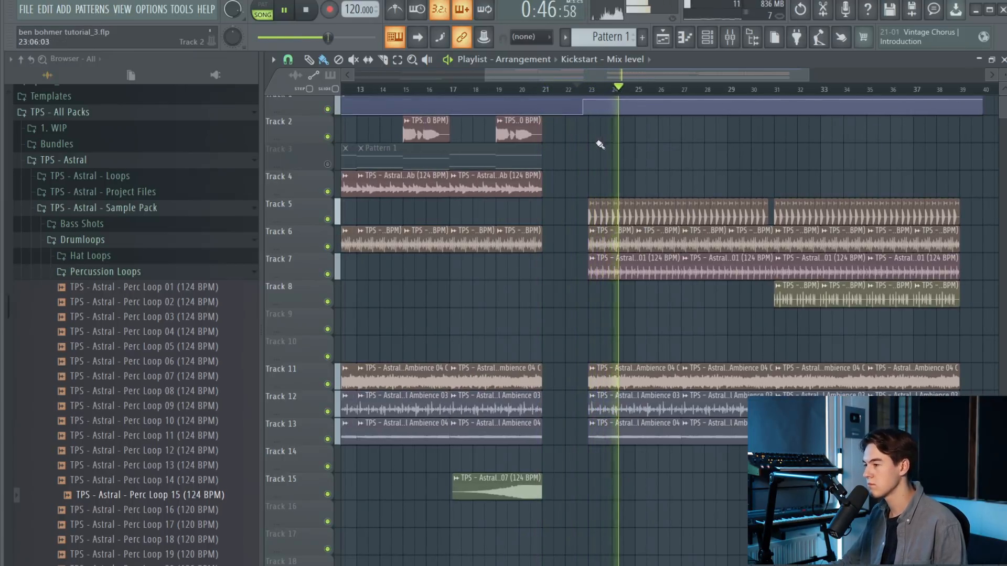
{"action": "scroll", "coordinate": [602, 141], "scroll_direction": "down", "scroll_amount": 2}
{"action": "scroll", "coordinate": [663, 184], "scroll_direction": "down", "scroll_amount": 2}
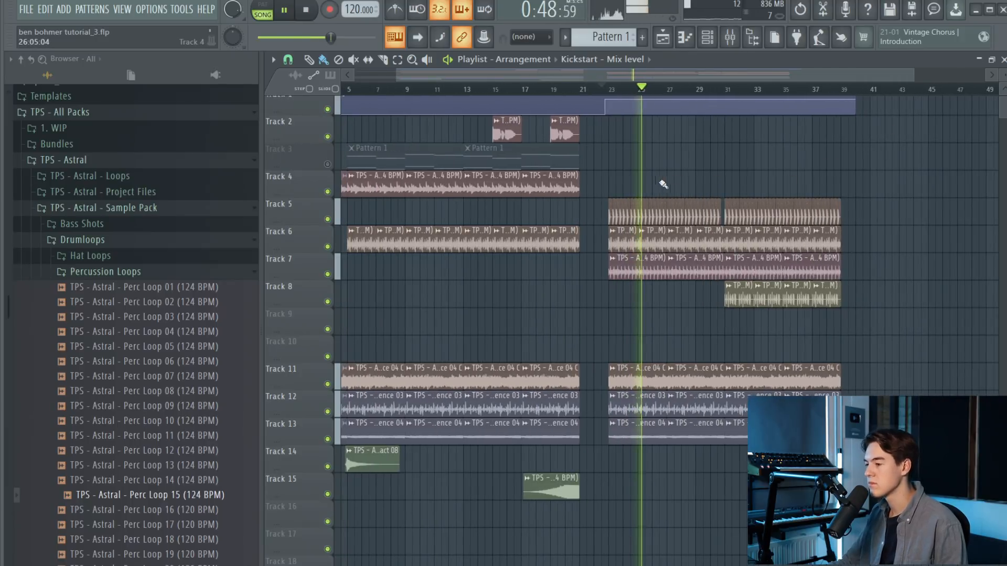
Delete the two Tonal Ambience 04 C clips between bars 23 and 31 on Track 11 and play the section
{"action": "key", "text": "space"}
{"action": "scroll", "coordinate": [555, 371], "scroll_direction": "up", "scroll_amount": 4}
{"action": "right_click", "coordinate": [575, 394]}
{"action": "right_click", "coordinate": [670, 385]}
{"action": "key", "text": "space"}
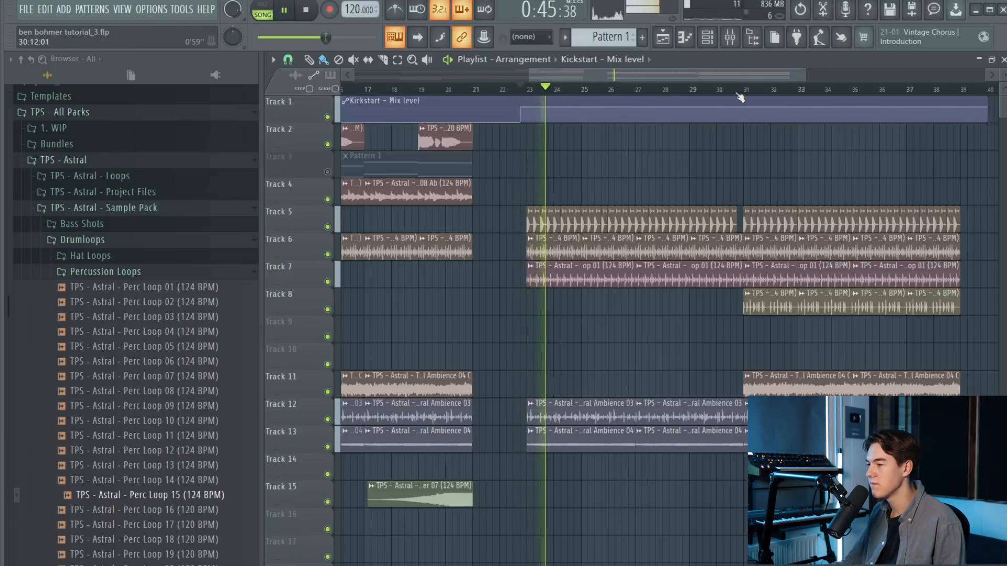
Play the arrangement from just before bar 31 to check where Perc Loop 15 and the tonal ambience enter
{"action": "key", "text": "space"}
{"action": "left_click", "coordinate": [733, 90]}
{"action": "scroll", "coordinate": [776, 199], "scroll_direction": "up", "scroll_amount": 3}
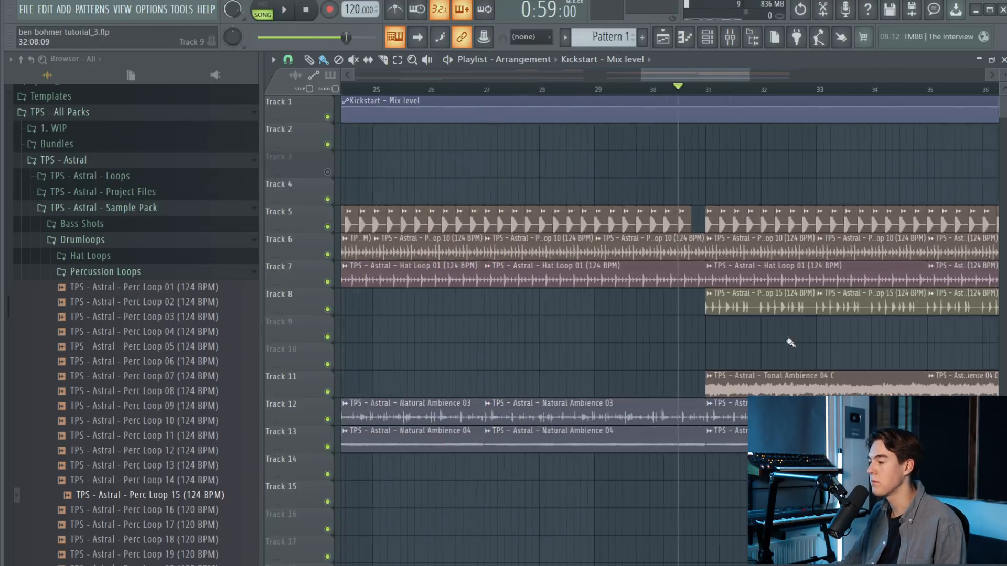
{"action": "key", "text": "space"}
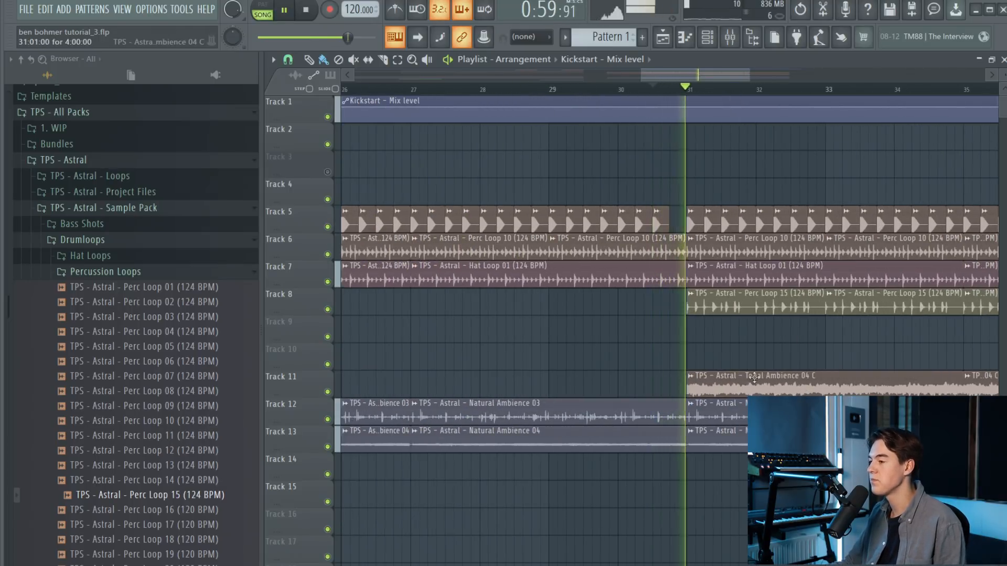
{"action": "scroll", "coordinate": [818, 362], "scroll_direction": "down", "scroll_amount": 2}
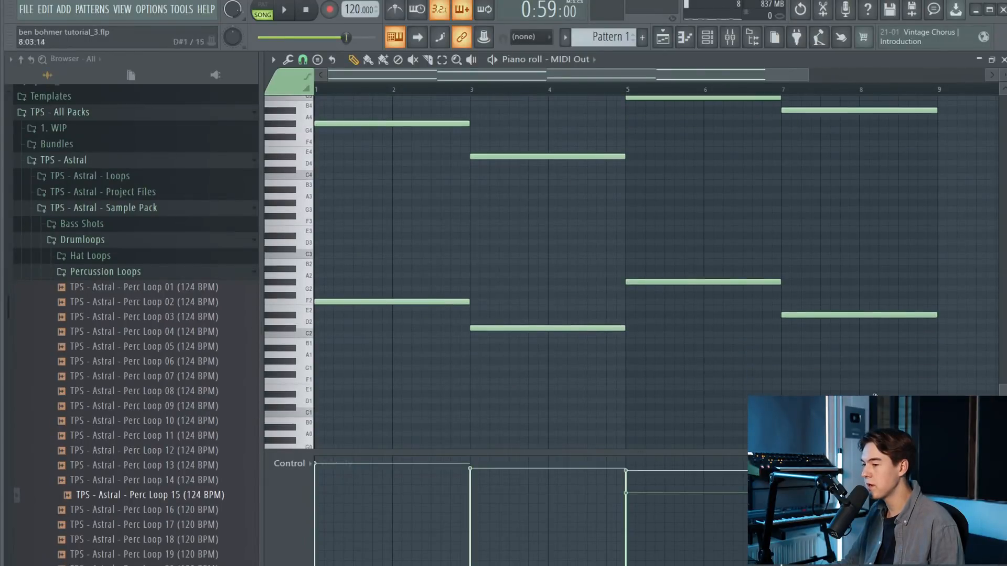
Copy the four lower notes from the MIDI Out piano roll and add a Serum channel in Pattern 2
{"action": "left_click_drag", "start_coordinate": [895, 410], "coordinate": [354, 267]}
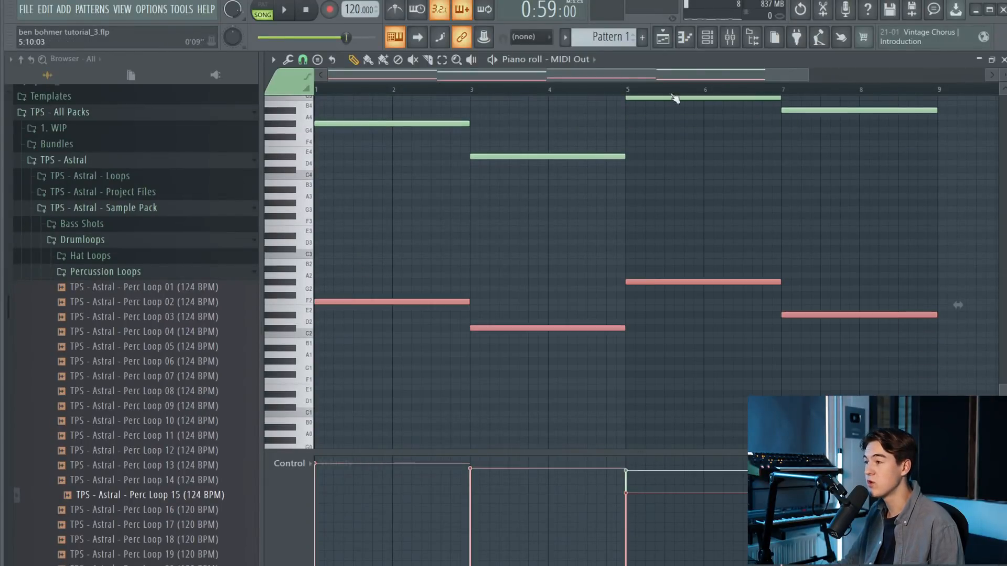
{"action": "left_click", "coordinate": [660, 38]}
{"action": "left_click", "coordinate": [706, 38]}
{"action": "left_click", "coordinate": [92, 8]}
{"action": "left_click", "coordinate": [525, 204]}
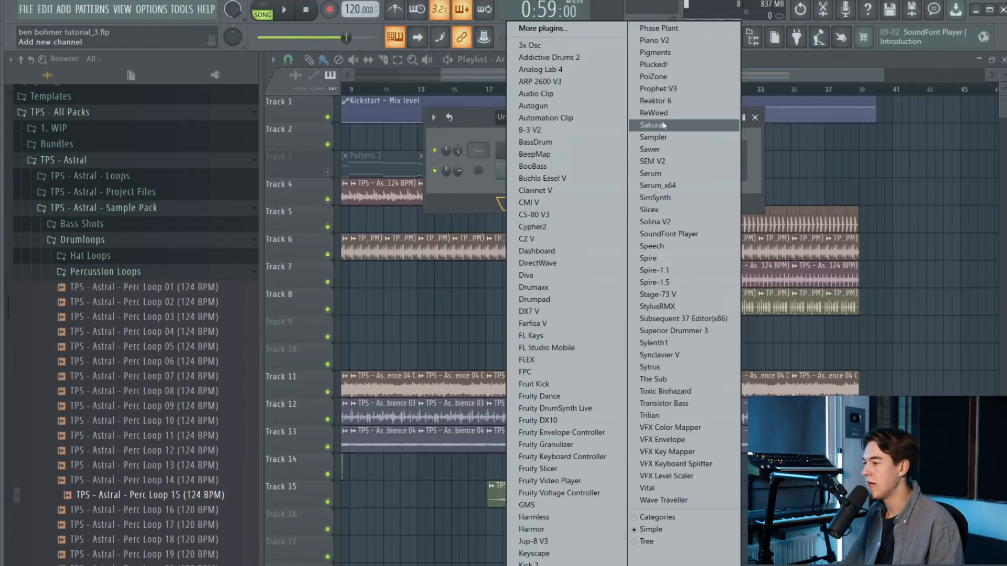
{"action": "left_click", "coordinate": [655, 173]}
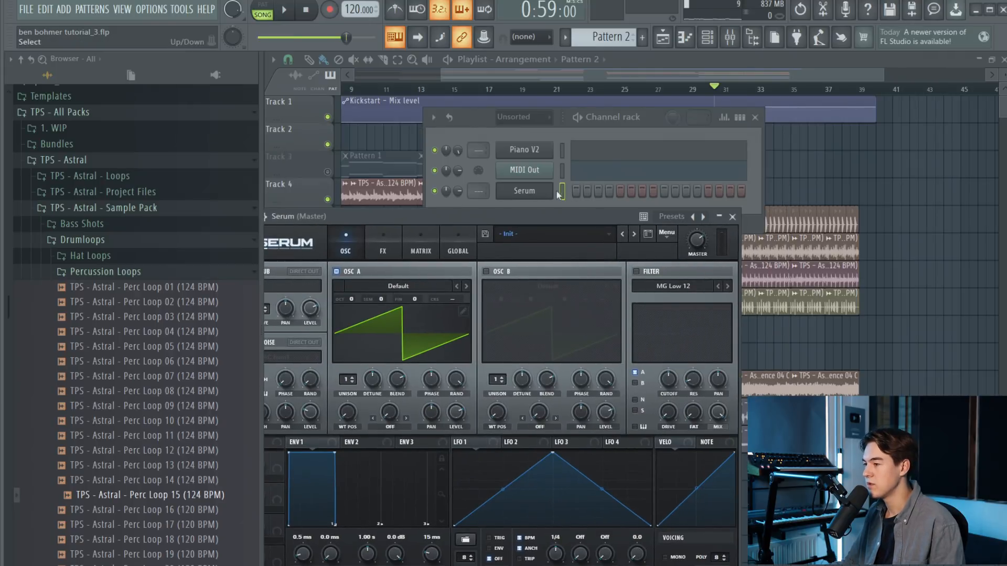
Paste the four low notes into Serum's piano roll in Pattern 2 and switch playback to pattern mode
{"action": "right_click", "coordinate": [557, 193]}
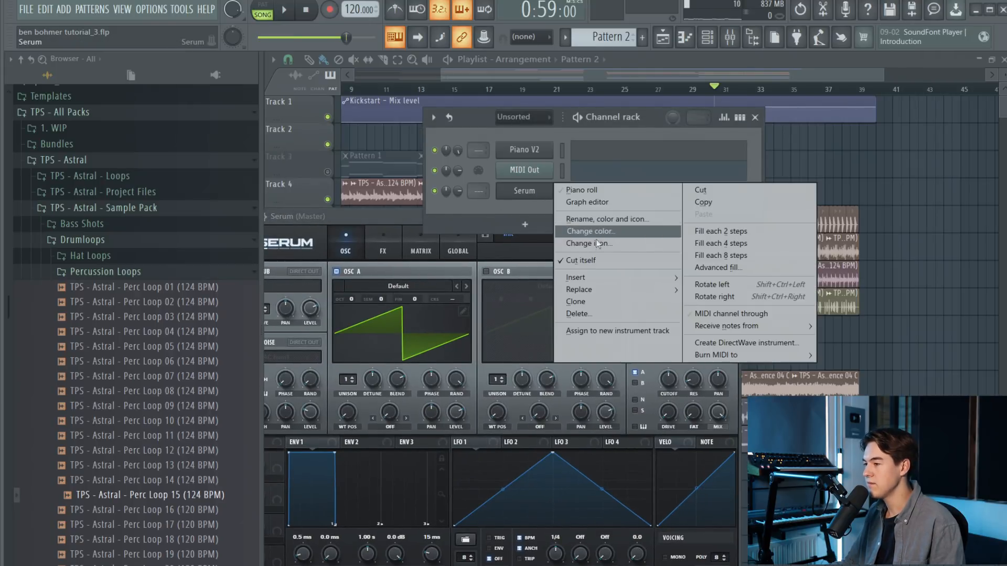
{"action": "left_click", "coordinate": [562, 194]}
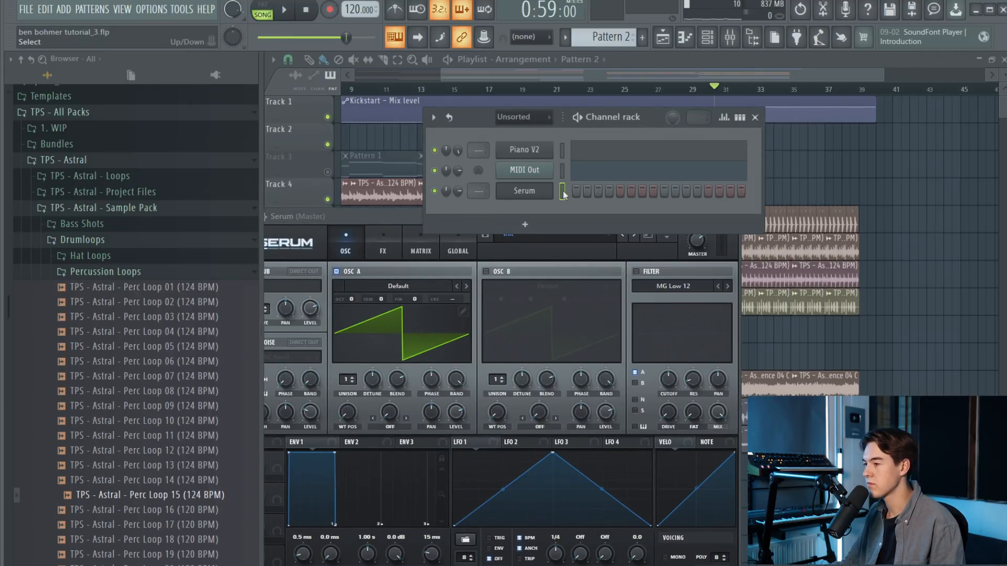
{"action": "right_click", "coordinate": [544, 193]}
{"action": "left_click", "coordinate": [592, 189]}
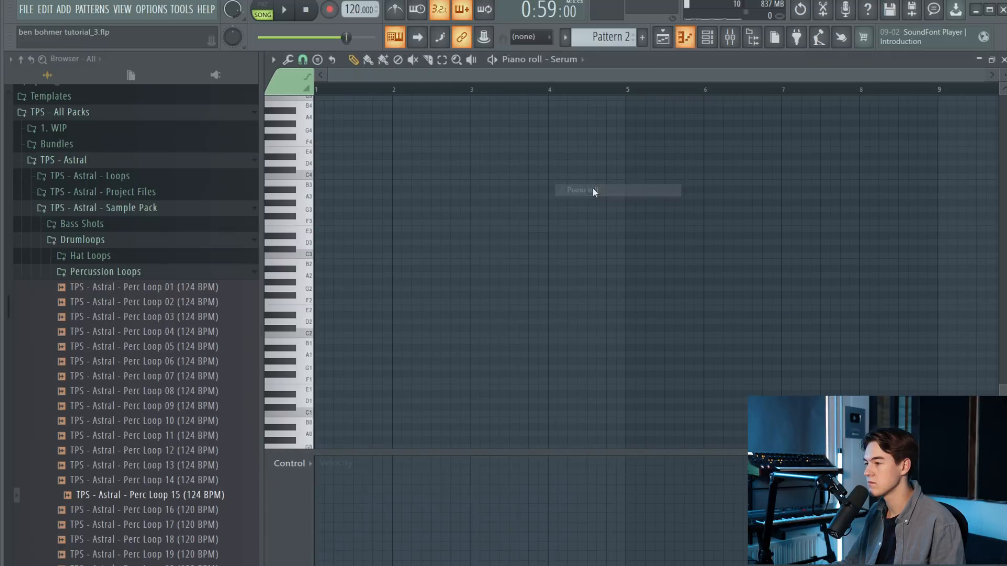
{"action": "key", "text": "space"}
{"action": "left_click", "coordinate": [263, 12]}
{"action": "key", "text": "space"}
{"action": "key", "text": "space"}
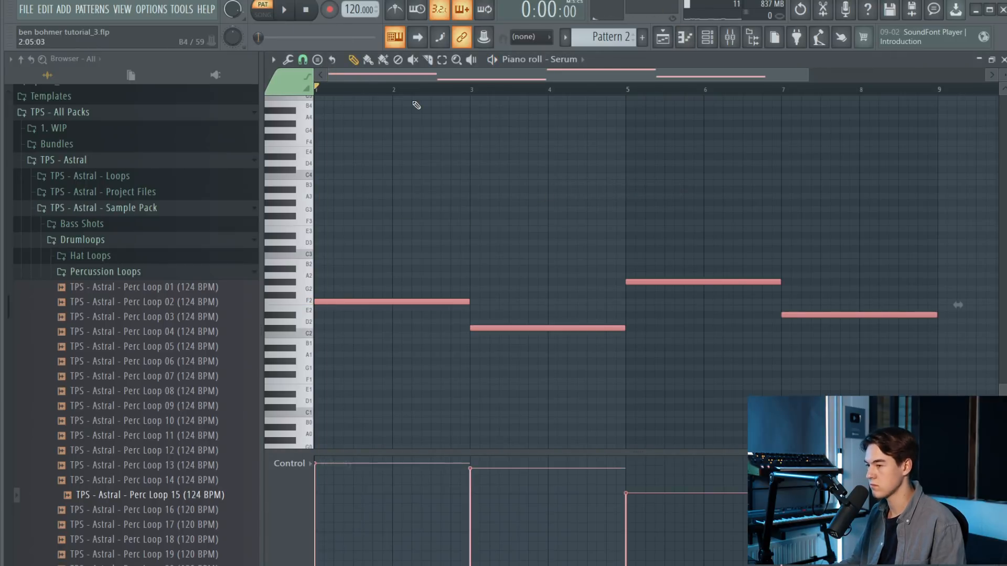
Transpose the four Serum notes up one octave and play Pattern 2
{"action": "key", "text": "ctrl+Up"}
{"action": "key", "text": "space"}
{"action": "scroll", "coordinate": [391, 121], "scroll_direction": "up", "scroll_amount": 3}
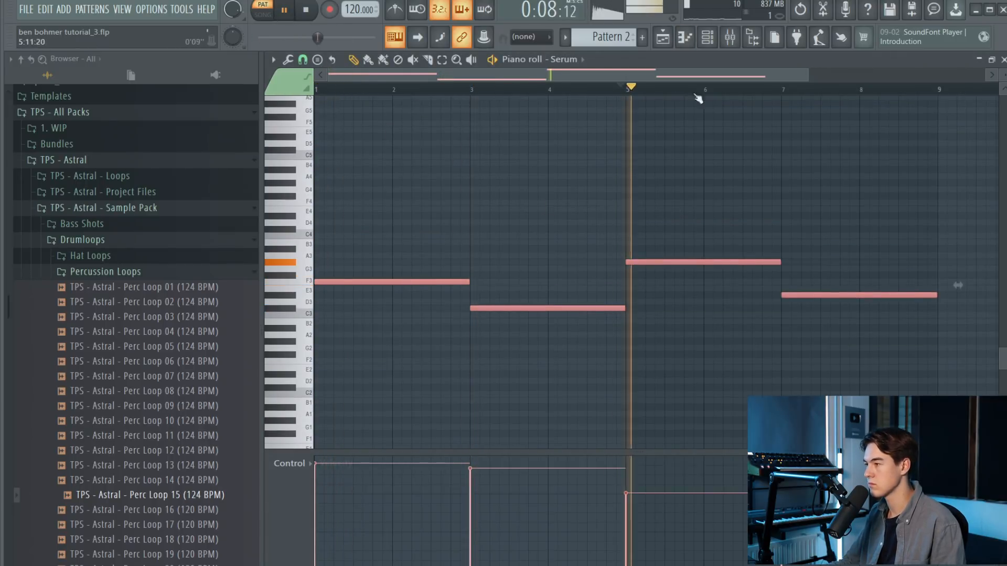
{"action": "key", "text": "space"}
Load a bass preset from TPS - Astral - Serum Presets into Serum, play it and advance to BS - Guest
{"action": "key", "text": "F6"}
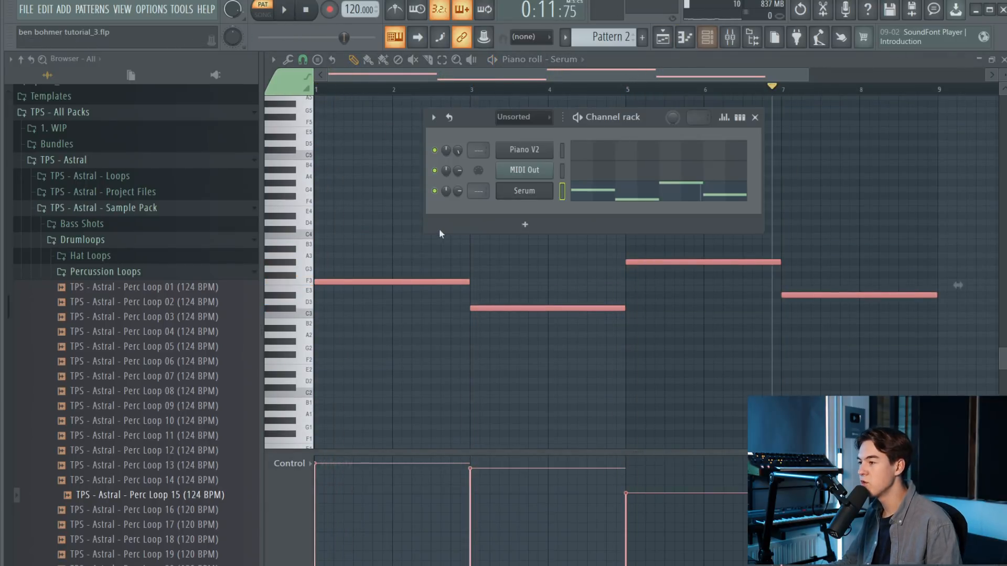
{"action": "left_click", "coordinate": [538, 198]}
{"action": "left_click", "coordinate": [609, 234]}
{"action": "mouse_move", "coordinate": [550, 368]}
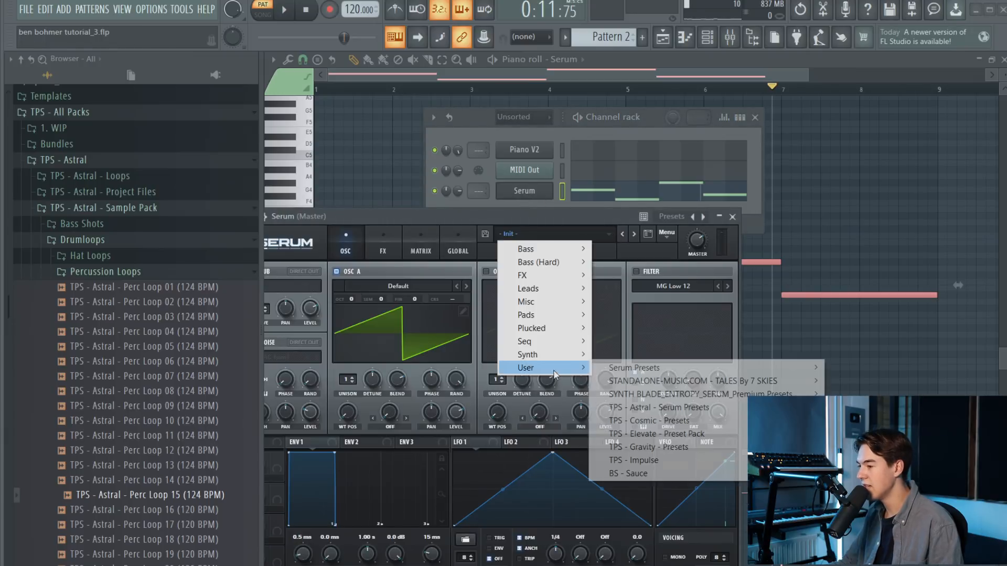
{"action": "mouse_move", "coordinate": [684, 412]}
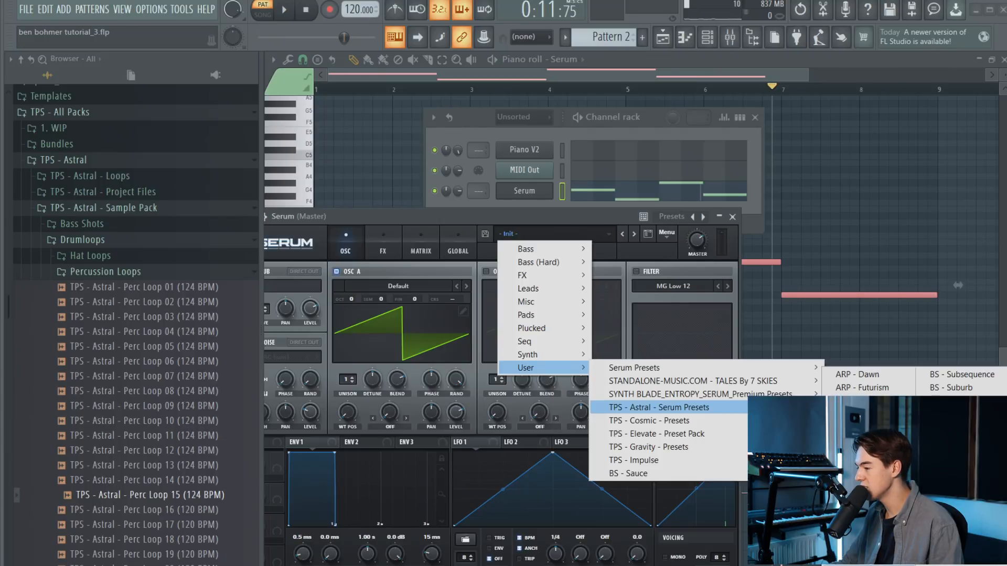
{"action": "left_click", "coordinate": [853, 489]}
{"action": "left_click", "coordinate": [575, 106]}
{"action": "key", "text": "space"}
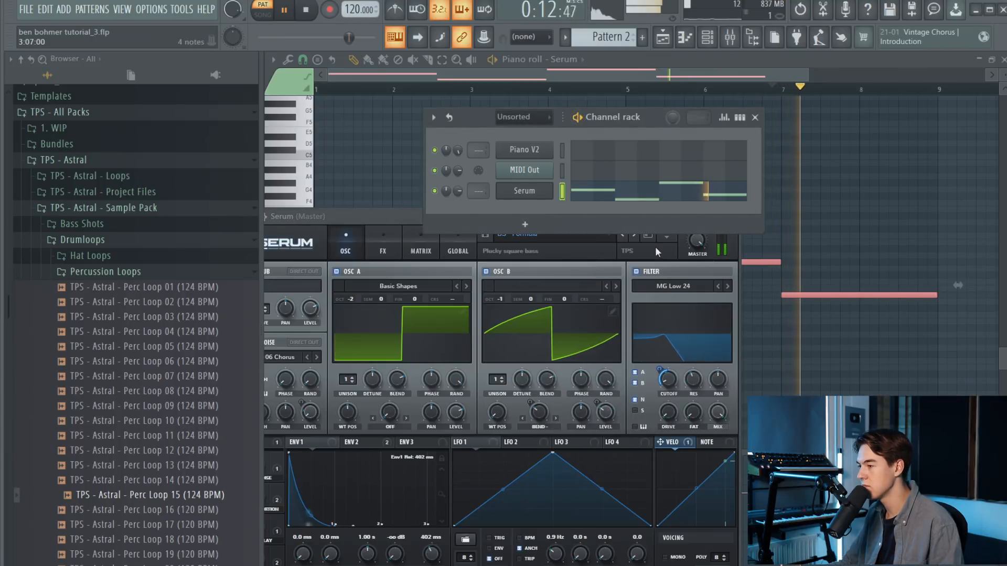
{"action": "left_click", "coordinate": [634, 235]}
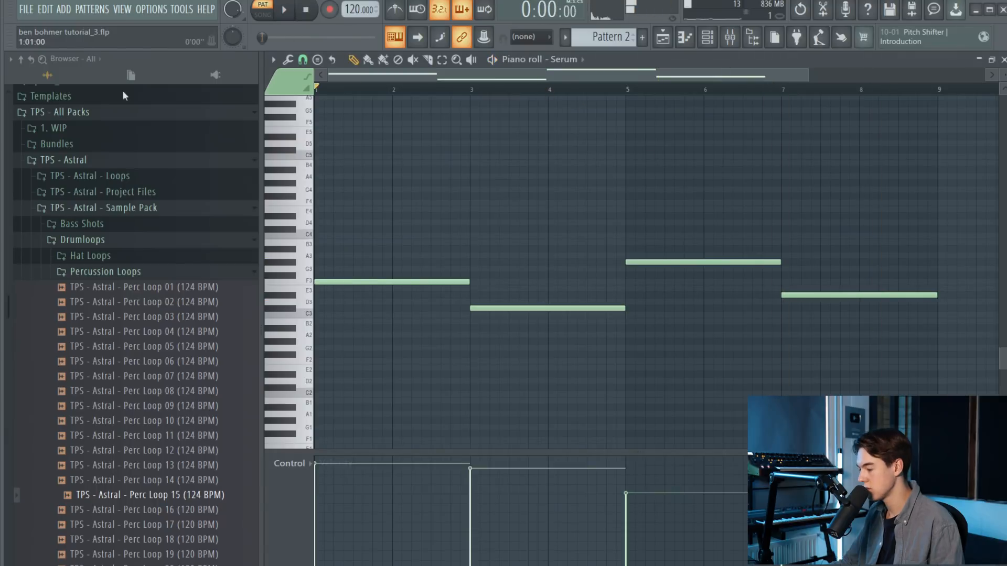
Transpose the Serum notes up another octave, play the pattern and undo the accidentally added note
{"action": "key", "text": "ctrl+Up"}
{"action": "key", "text": "space"}
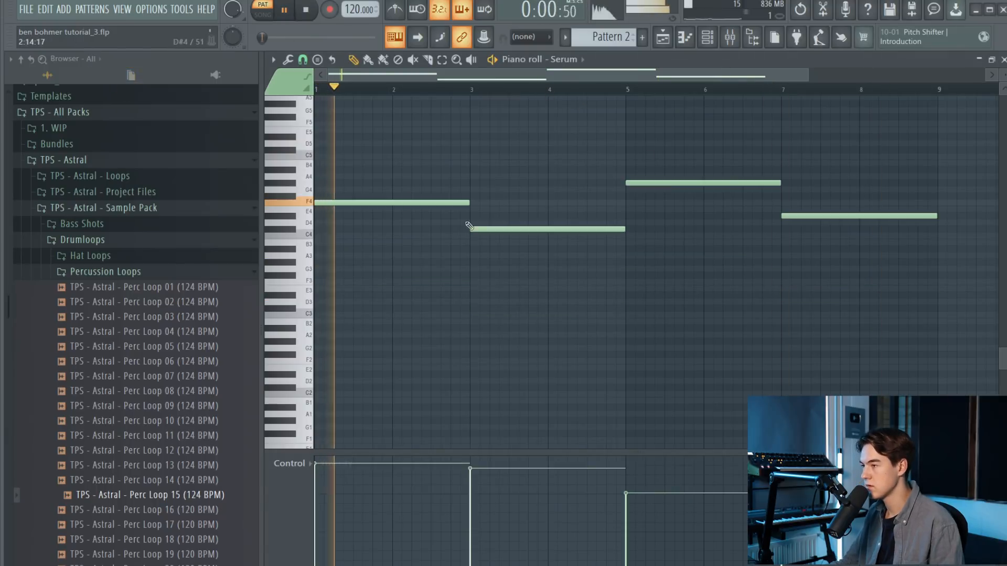
{"action": "scroll", "coordinate": [446, 194], "scroll_direction": "up", "scroll_amount": 2}
{"action": "left_click", "coordinate": [534, 98]}
{"action": "right_click", "coordinate": [536, 99]}
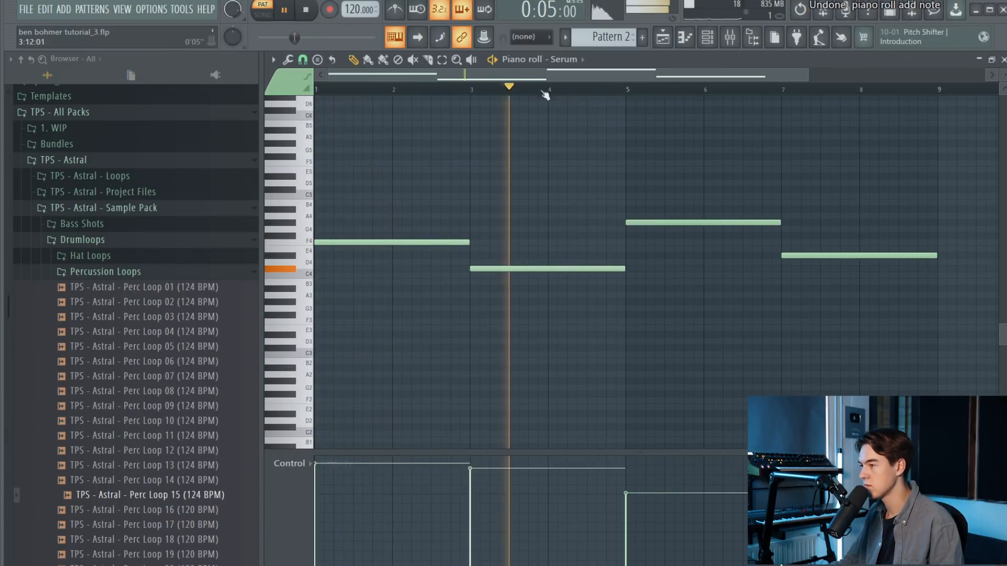
Audition the following Serum bass presets with the pattern playing, advancing through BS - Horizon to BS - Incept
{"action": "left_click", "coordinate": [706, 37]}
{"action": "key", "text": "space"}
{"action": "left_click", "coordinate": [525, 191]}
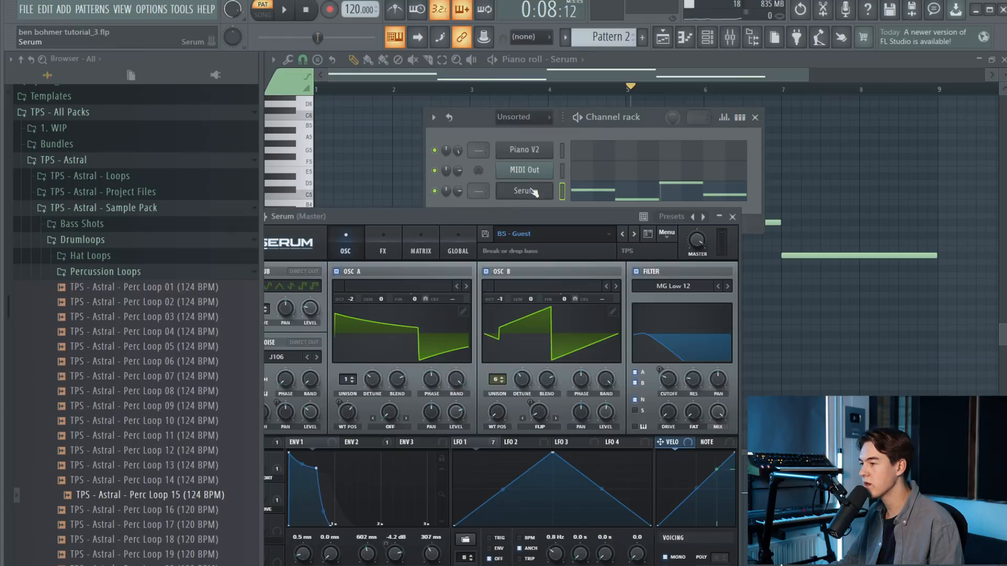
{"action": "left_click", "coordinate": [634, 234]}
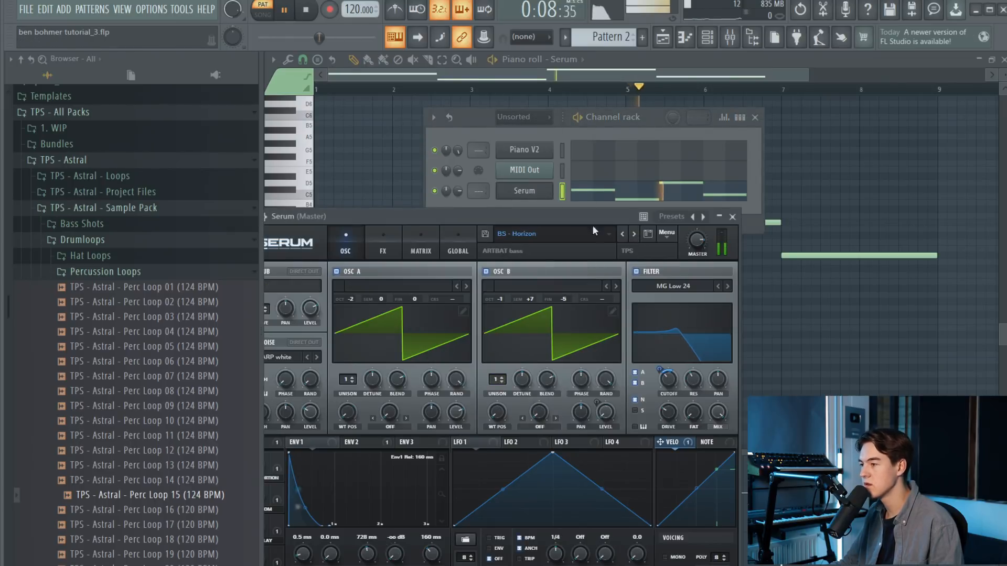
{"action": "left_click", "coordinate": [634, 234]}
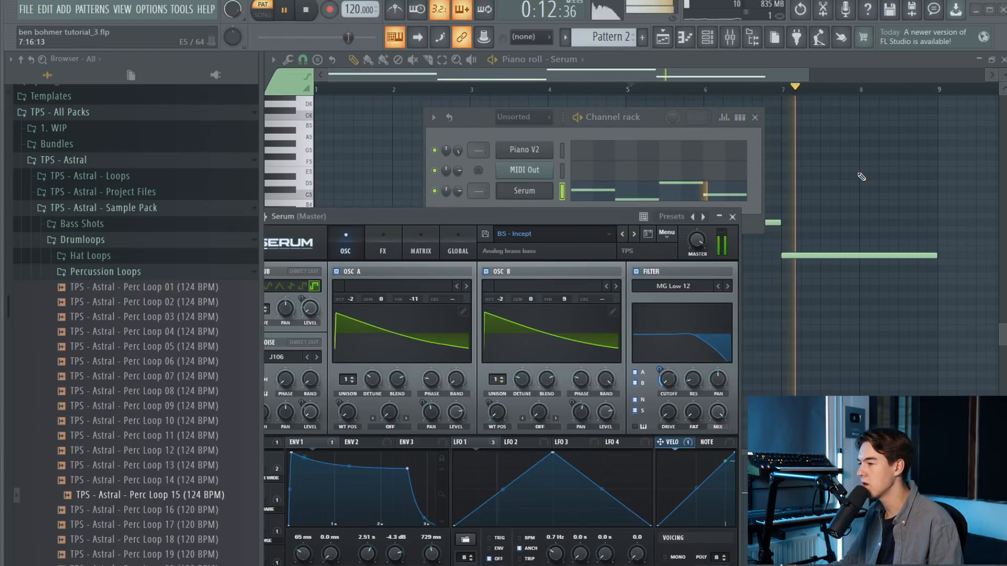
Shorten Serum's Env 1 attack to 5.4 ms and set its filter cutoff modulation to 45 while playing Pattern 2
{"action": "left_click", "coordinate": [656, 60]}
{"action": "key", "text": "space"}
{"action": "key", "text": "space"}
{"action": "key", "text": "space"}
{"action": "left_click", "coordinate": [709, 42]}
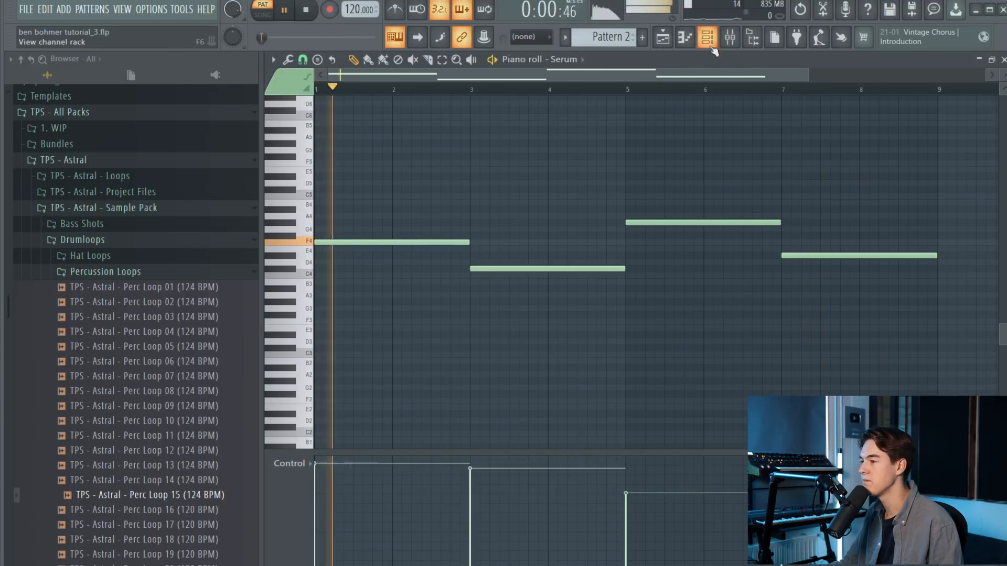
{"action": "key", "text": "space"}
{"action": "left_click", "coordinate": [530, 193]}
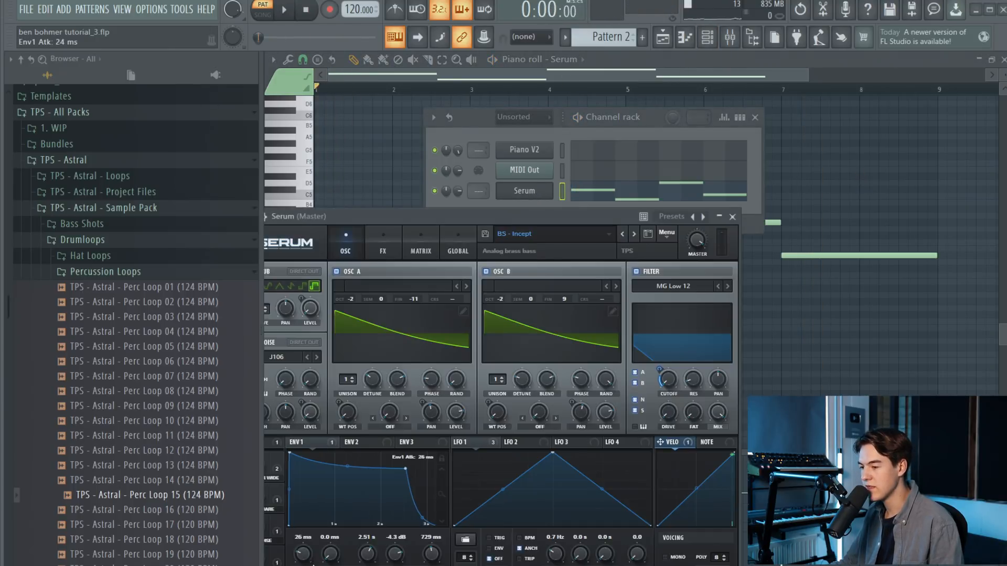
{"action": "key", "text": "space"}
{"action": "left_click_drag", "start_coordinate": [420, 220], "coordinate": [477, 182]}
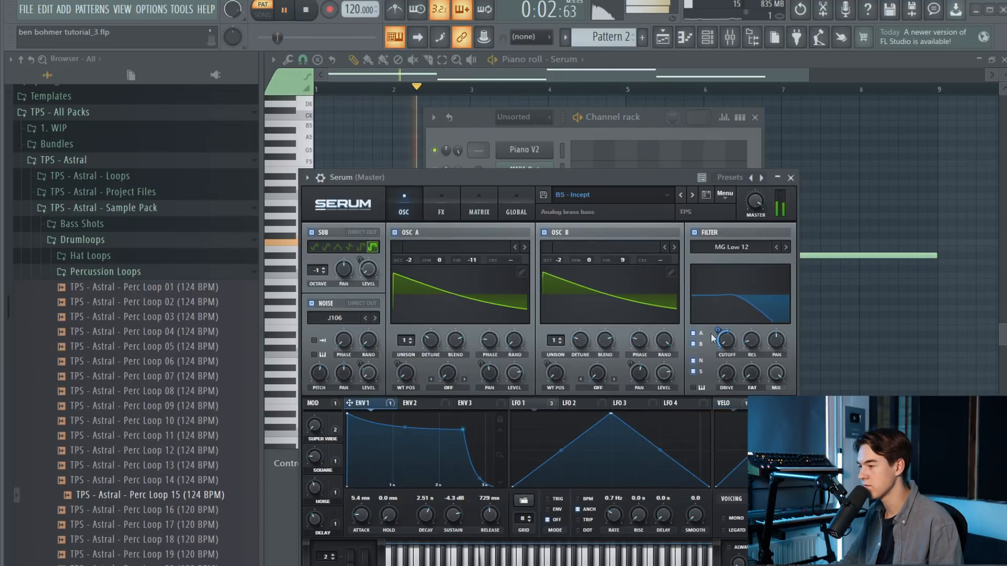
{"action": "left_click_drag", "start_coordinate": [717, 330], "coordinate": [718, 336]}
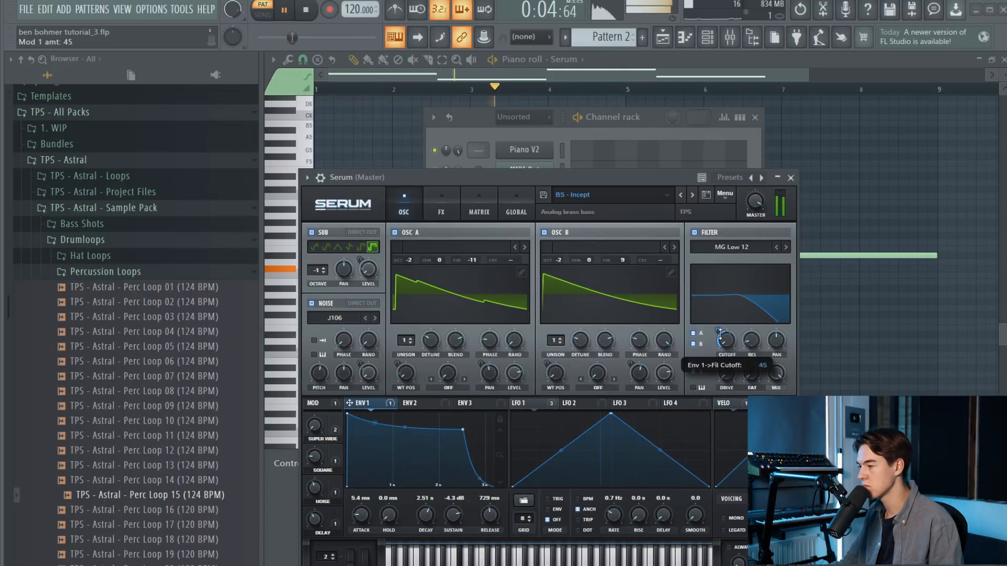
{"action": "left_click", "coordinate": [790, 178]}
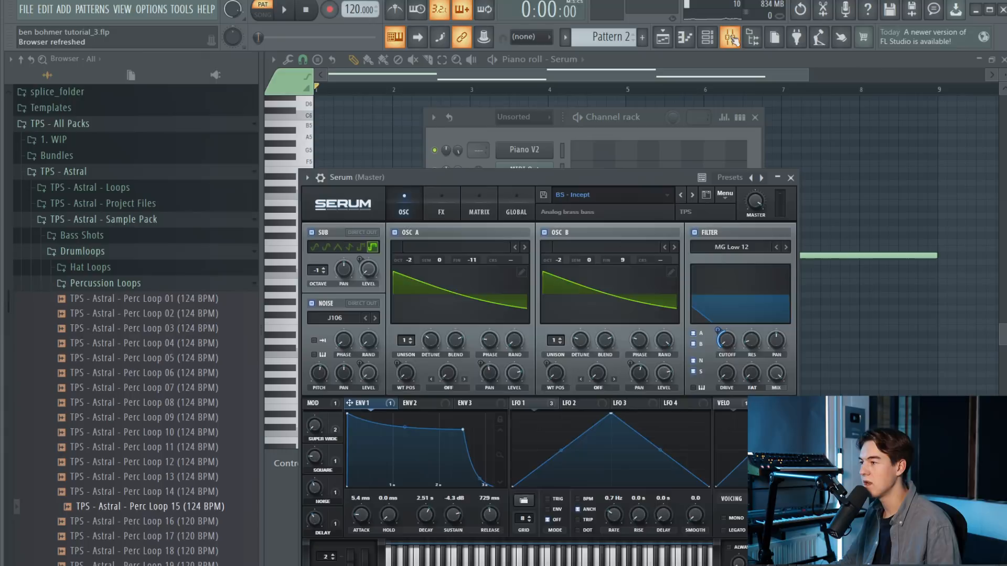
Route the Serum channel to mixer insert 3 and load Fruity parametric EQ 2 in its first effect slot
{"action": "key", "text": "F9"}
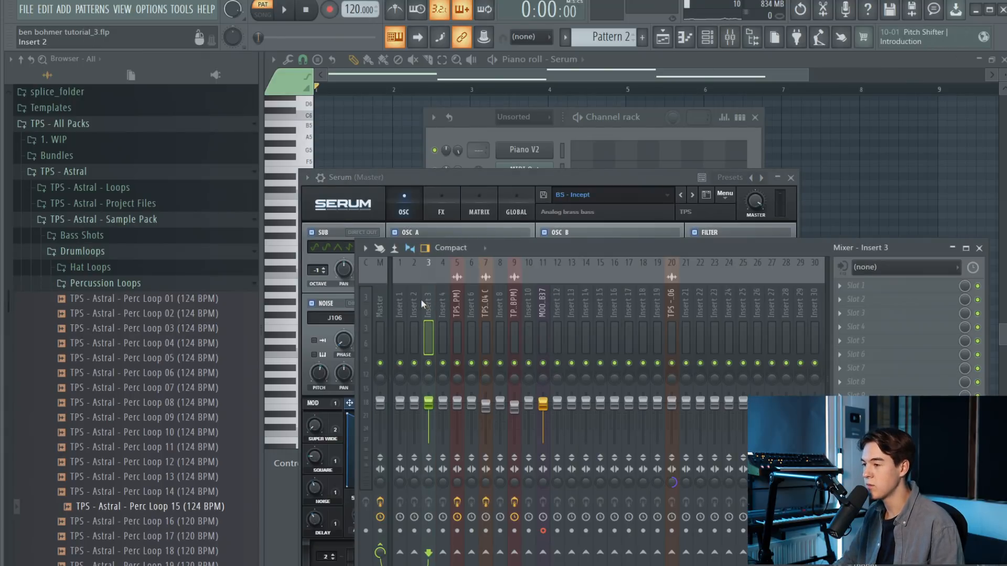
{"action": "key", "text": "ctrl+l"}
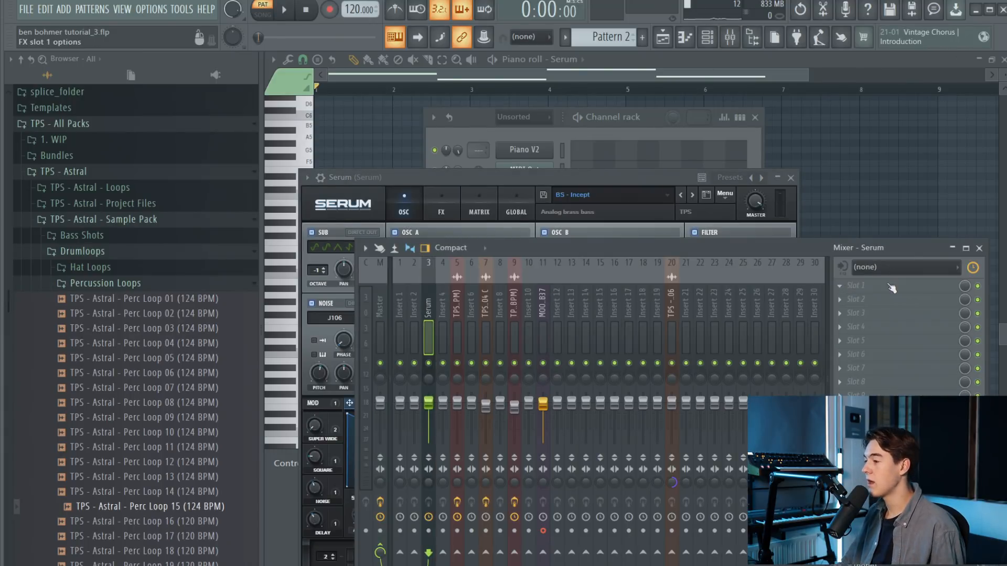
{"action": "left_click", "coordinate": [864, 288]}
{"action": "left_click", "coordinate": [1002, 210]}
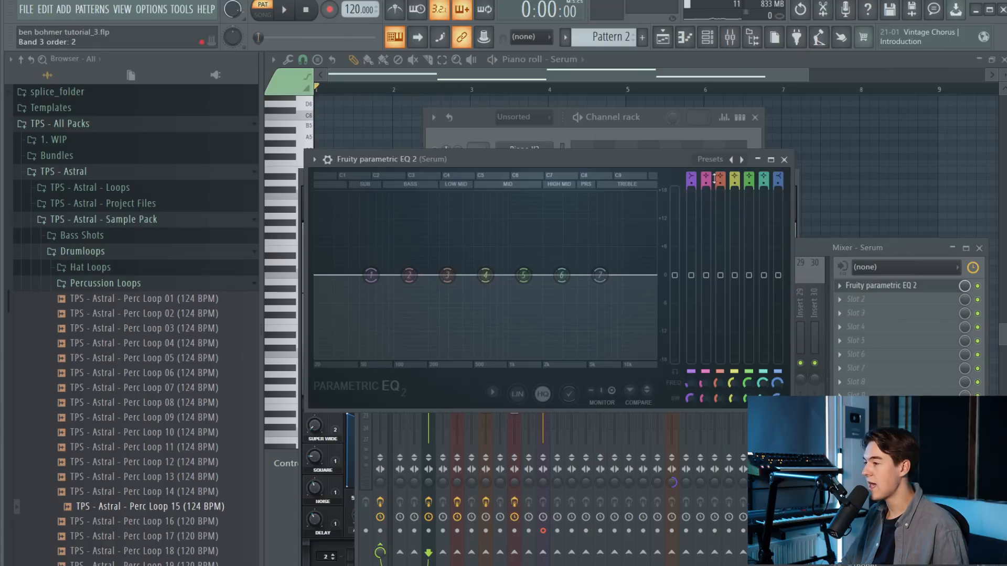
Set EQ band 7 to a steep low-pass on the Serum bass and lower its cutoff to about 214 Hz during playback
{"action": "left_click", "coordinate": [702, 159]}
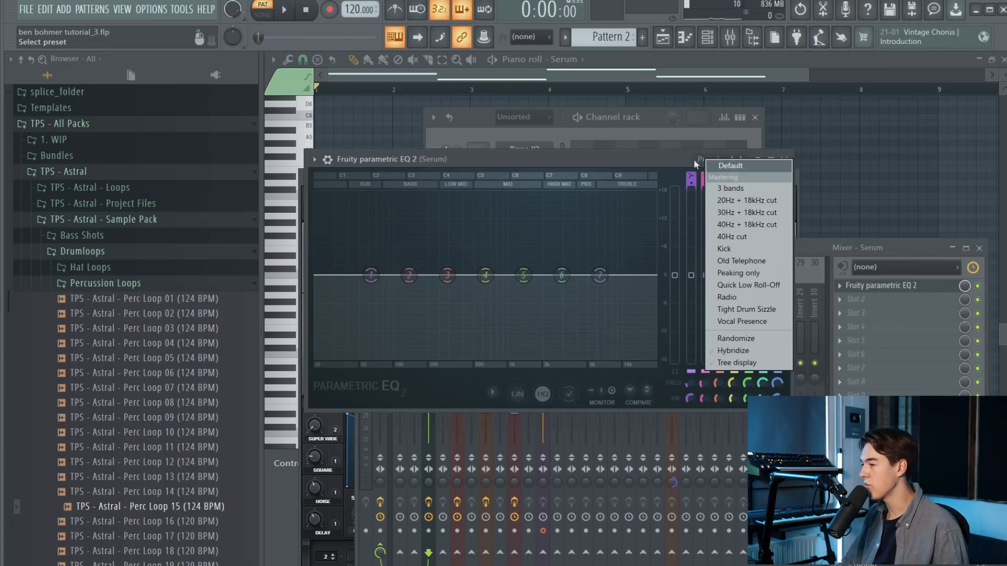
{"action": "left_click", "coordinate": [709, 166]}
{"action": "left_click_drag", "start_coordinate": [778, 176], "coordinate": [778, 180]}
{"action": "key", "text": "space"}
{"action": "left_click_drag", "start_coordinate": [601, 276], "coordinate": [445, 276]}
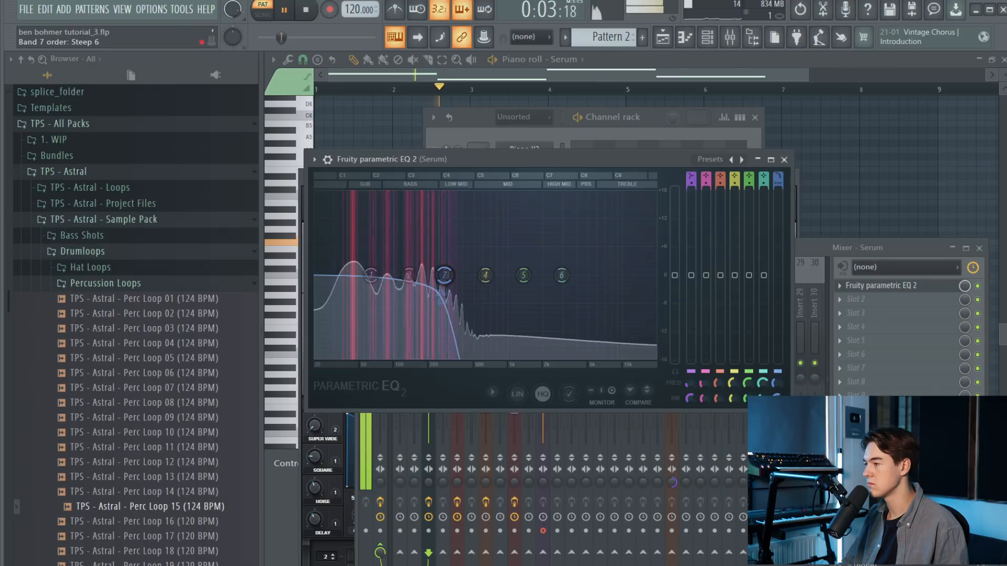
{"action": "left_click_drag", "start_coordinate": [778, 183], "coordinate": [778, 188]}
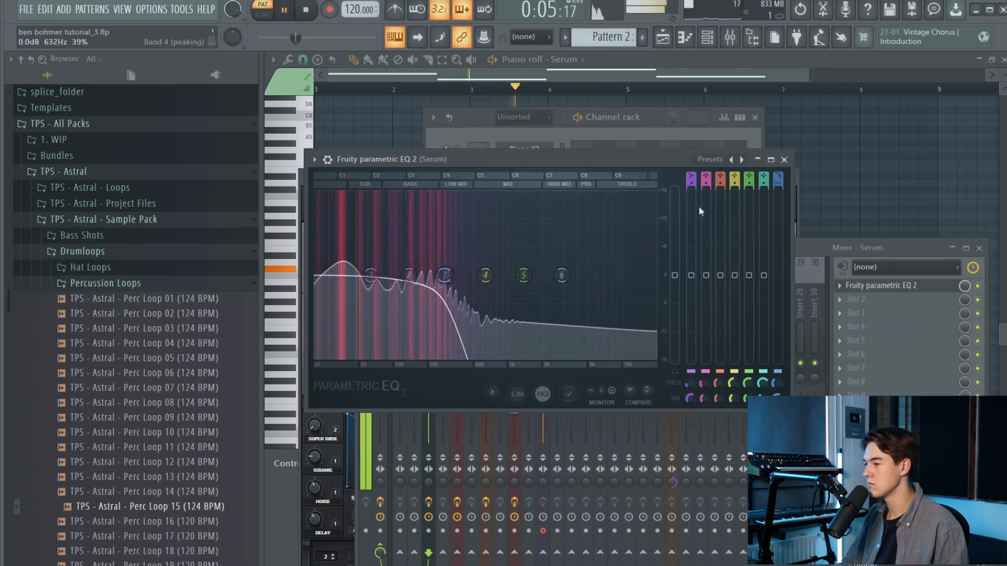
{"action": "left_click_drag", "start_coordinate": [445, 276], "coordinate": [431, 279]}
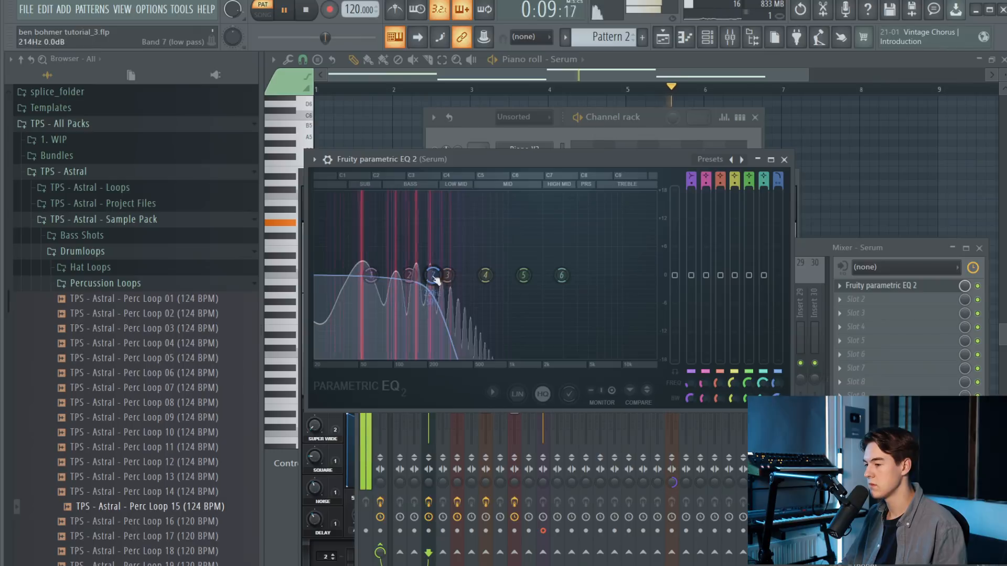
Sidechain the Serum bass with Kickstart at 96% mix and place the second Pattern 2 clip at bar 31 on Track 4
{"action": "left_click", "coordinate": [423, 483]}
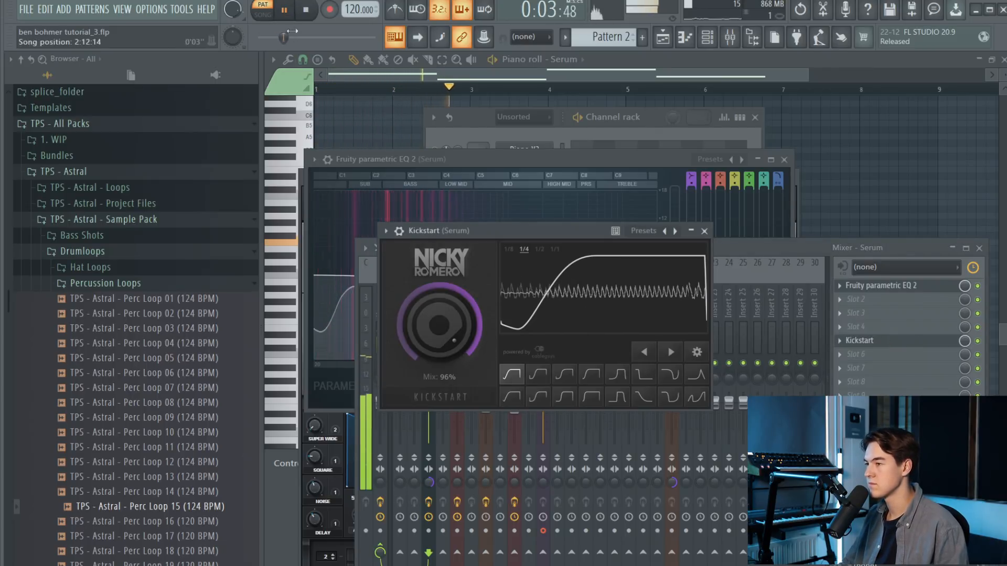
{"action": "key", "text": "space"}
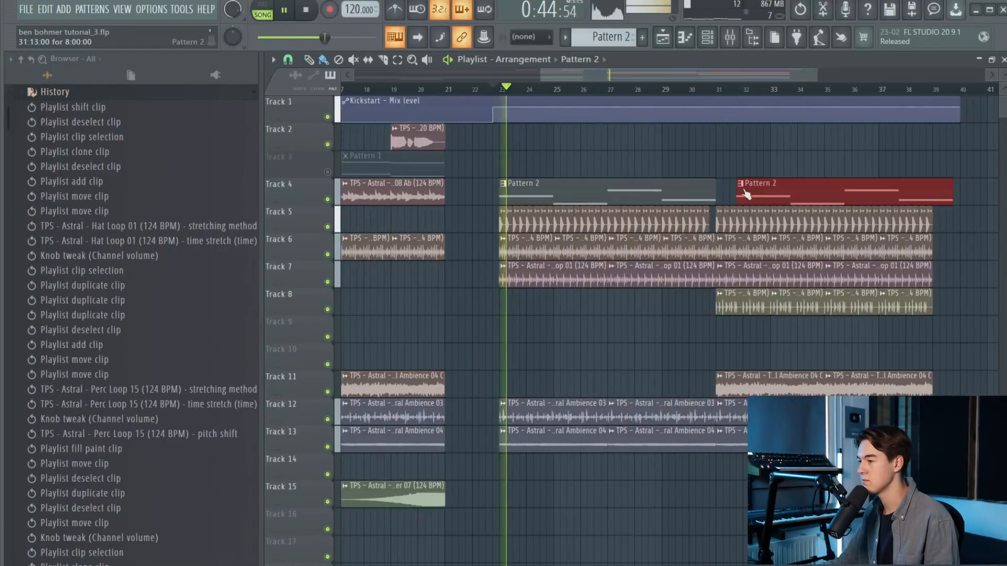
{"action": "left_click_drag", "start_coordinate": [745, 195], "coordinate": [725, 195]}
{"action": "left_click", "coordinate": [21, 61]}
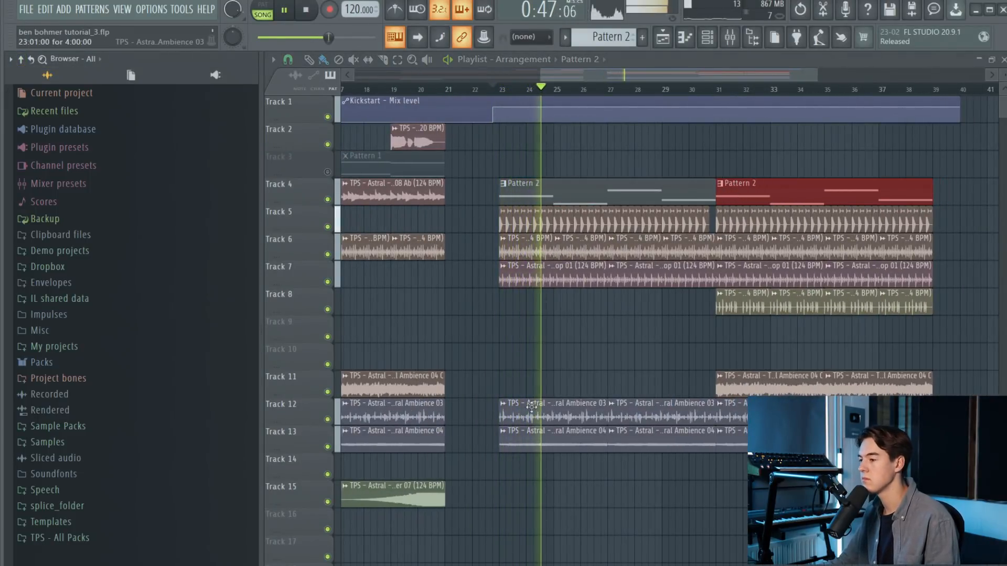
Lower the channel volume of Natural Ambience 03, and reduce Natural Ambience 04 to about 7%
{"action": "double_click", "coordinate": [563, 415]}
{"action": "left_click_drag", "start_coordinate": [773, 265], "coordinate": [773, 267]}
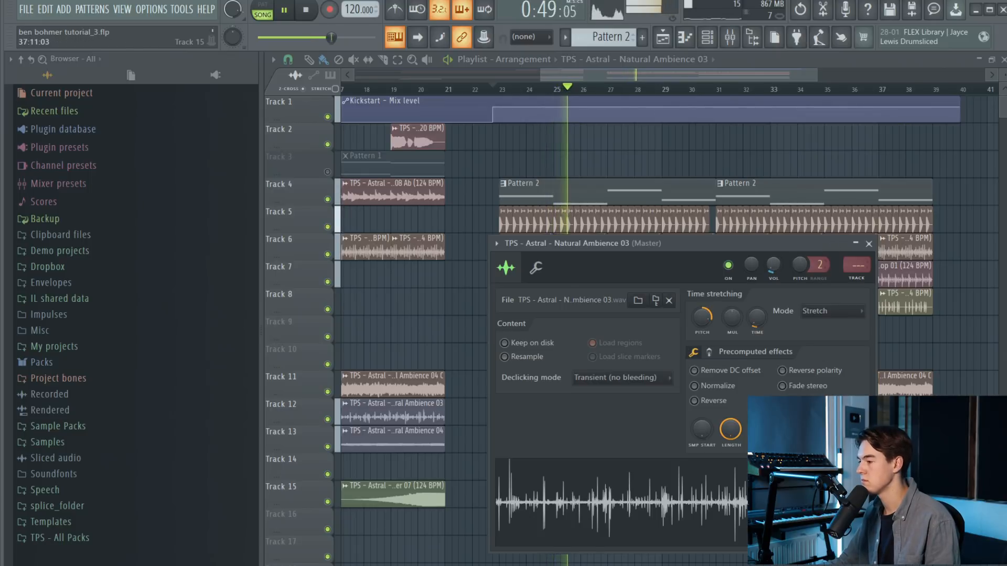
{"action": "double_click", "coordinate": [894, 440]}
{"action": "left_click_drag", "start_coordinate": [892, 211], "coordinate": [891, 244]}
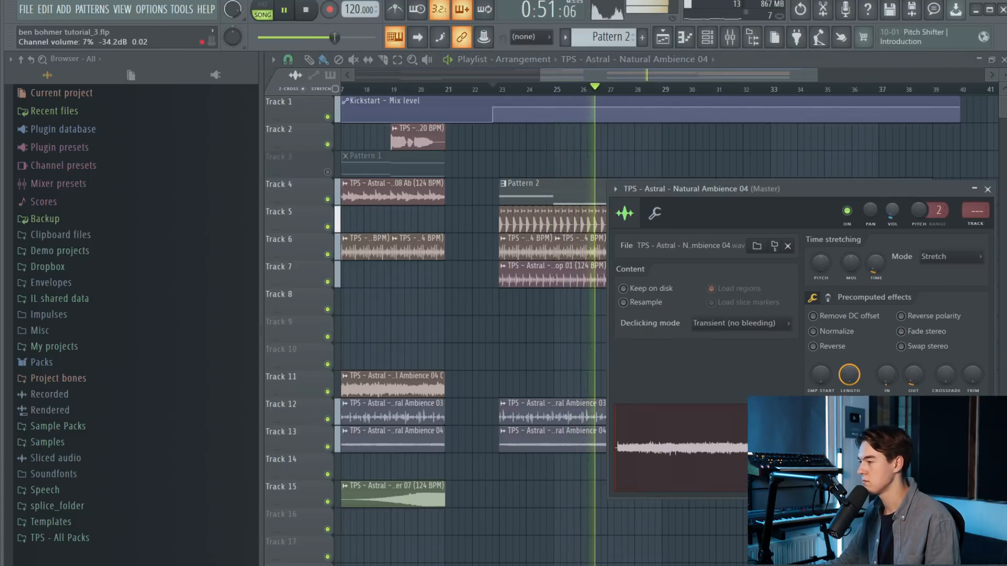
{"action": "key", "text": "Escape"}
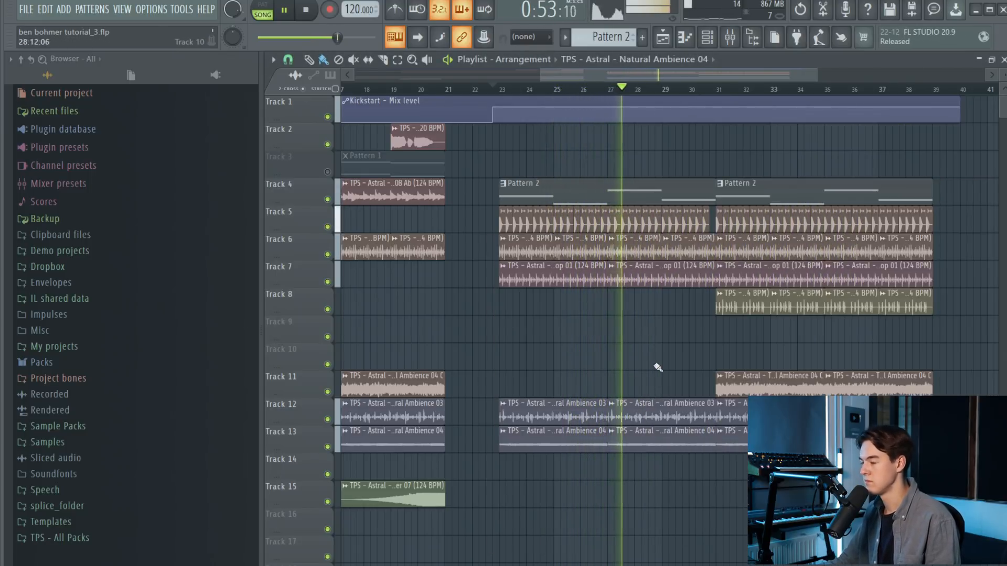
Play the second section and shift its clips from bar 23 onward down one track, freeing Track 4
{"action": "scroll", "coordinate": [653, 364], "scroll_direction": "down", "scroll_amount": 1}
{"action": "scroll", "coordinate": [669, 347], "scroll_direction": "up", "scroll_amount": 1}
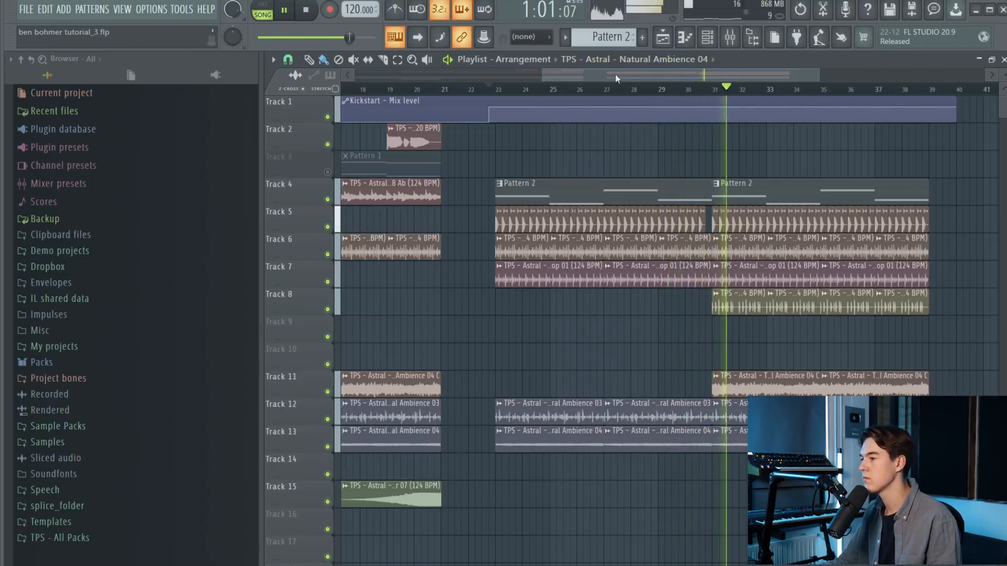
{"action": "key", "text": "space"}
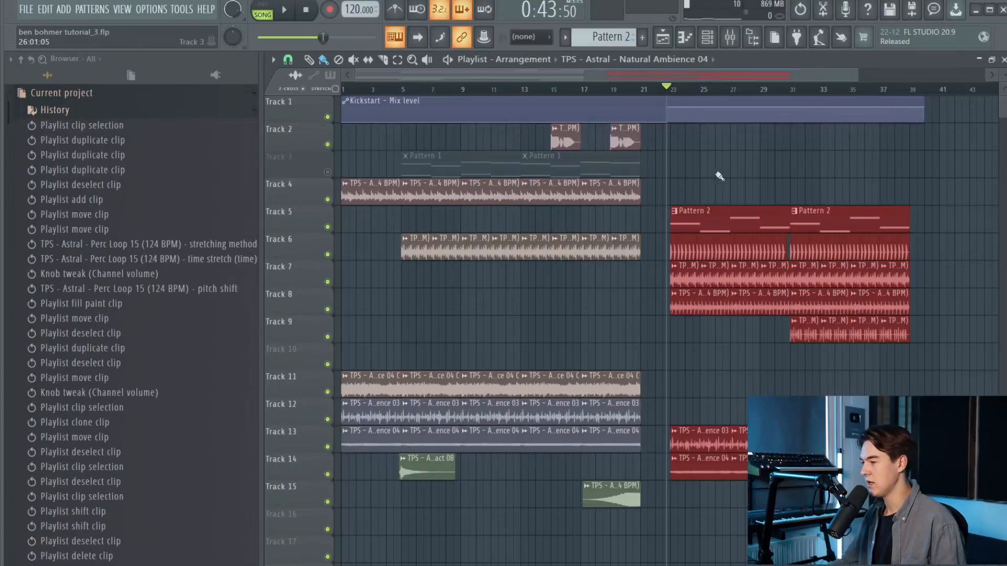
{"action": "left_click", "coordinate": [662, 197]}
{"action": "left_click_drag", "start_coordinate": [663, 198], "coordinate": [528, 198]}
{"action": "key", "text": "ctrl+z"}
Copy the Arp Loop 08 Ab clips on Track 4 so they fill bars 23 to 39, checking them with playback
{"action": "left_click_drag", "start_coordinate": [678, 194], "coordinate": [558, 198]}
{"action": "mouse_move", "coordinate": [545, 198]}
{"action": "left_mouse_down"}
{"action": "mouse_move", "coordinate": [719, 201]}
{"action": "mouse_move", "coordinate": [592, 188]}
{"action": "left_mouse_up"}
{"action": "scroll", "coordinate": [686, 198], "scroll_direction": "up", "scroll_amount": 2}
{"action": "scroll", "coordinate": [687, 198], "scroll_direction": "up", "scroll_amount": 2}
{"action": "key", "text": "space"}
{"action": "scroll", "coordinate": [741, 194], "scroll_direction": "down", "scroll_amount": 2}
{"action": "scroll", "coordinate": [741, 194], "scroll_direction": "up", "scroll_amount": 1}
{"action": "left_click", "coordinate": [742, 188], "text": "ctrl"}
{"action": "mouse_move", "coordinate": [571, 187]}
{"action": "left_mouse_down"}
{"action": "mouse_move", "coordinate": [766, 184]}
{"action": "mouse_move", "coordinate": [746, 187]}
{"action": "left_mouse_up"}
{"action": "left_click", "coordinate": [733, 163], "text": "ctrl"}
{"action": "key", "text": "space"}
{"action": "scroll", "coordinate": [608, 176], "scroll_direction": "up", "scroll_amount": 2}
{"action": "scroll", "coordinate": [580, 178], "scroll_direction": "up", "scroll_amount": 2}
Insert Kickstart in slot 9 of the Arp Loop 08 Ab mixer track
{"action": "key", "text": "F9"}
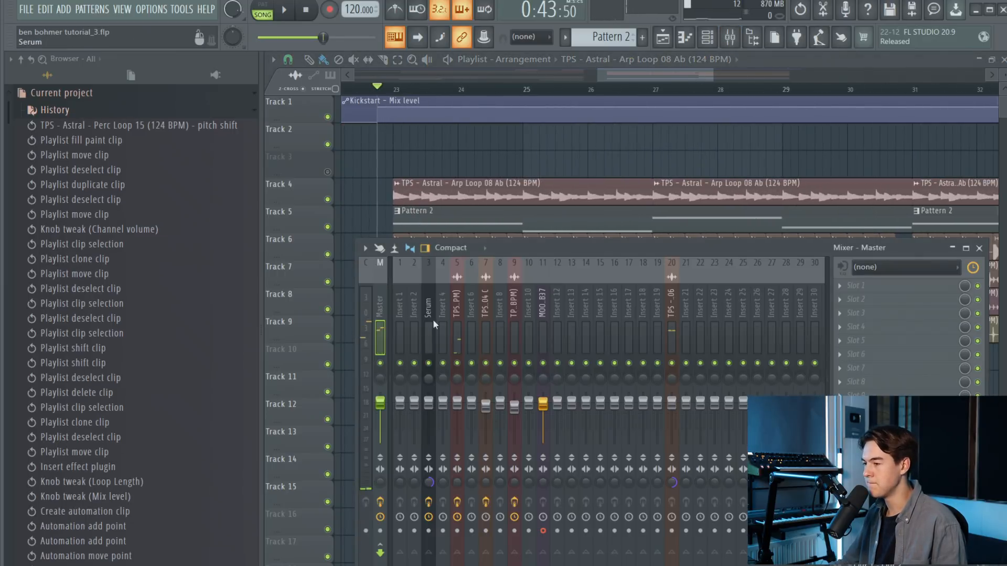
{"action": "left_click", "coordinate": [485, 312]}
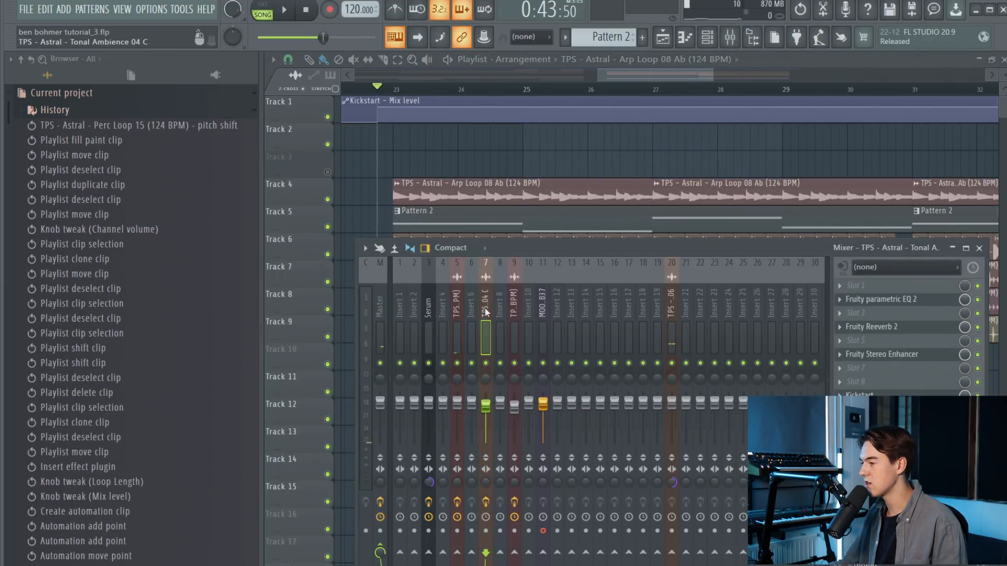
{"action": "left_click", "coordinate": [471, 313]}
{"action": "left_click", "coordinate": [462, 313]}
{"action": "left_click", "coordinate": [840, 398]}
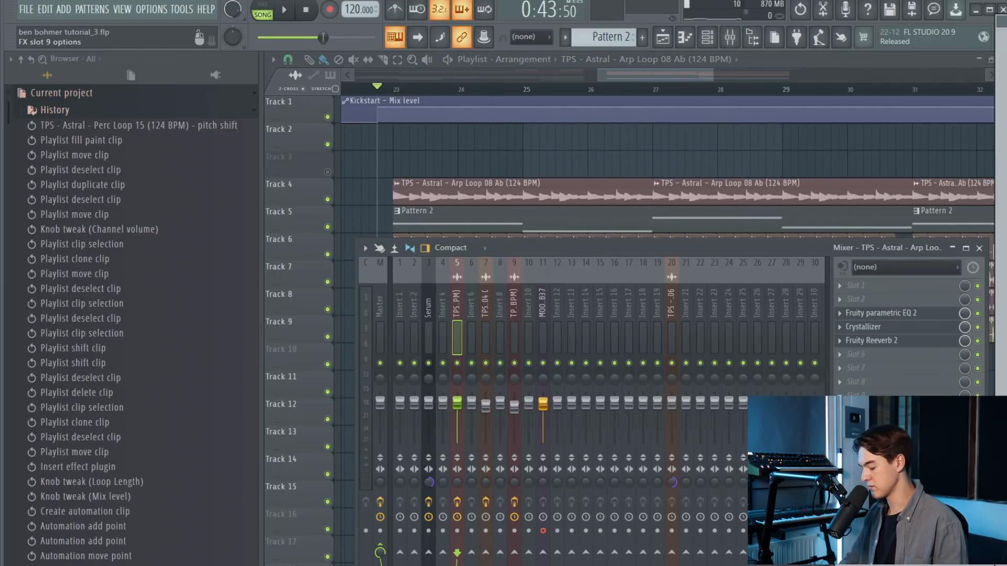
{"action": "left_click", "coordinate": [1001, 283]}
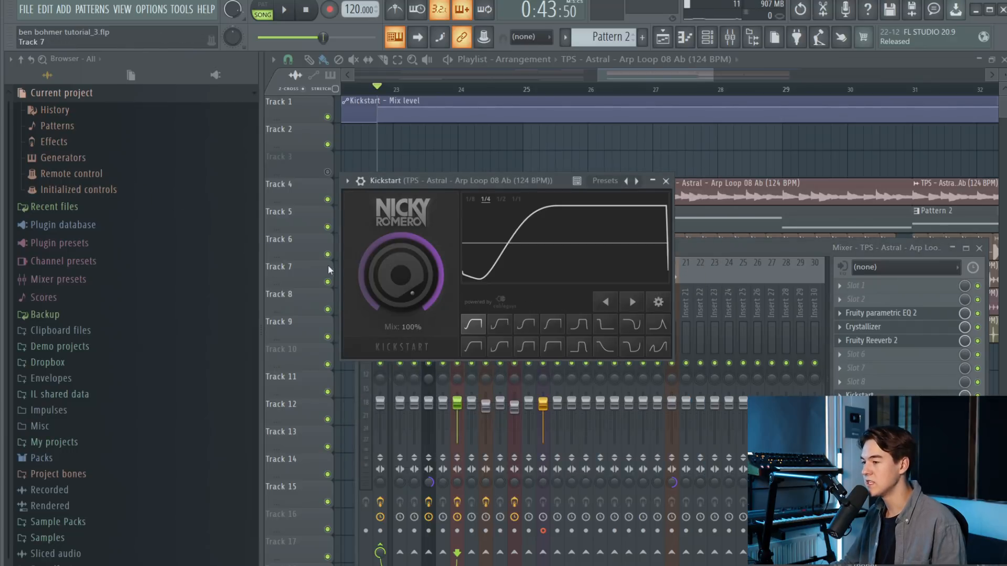
{"action": "left_click", "coordinate": [328, 270]}
{"action": "left_click", "coordinate": [730, 37]}
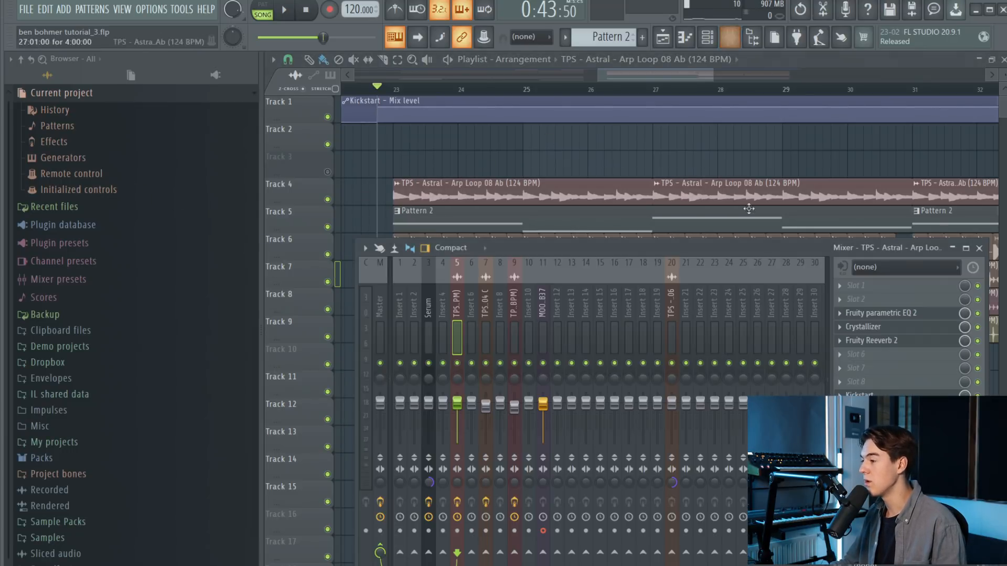
{"action": "left_click", "coordinate": [895, 394]}
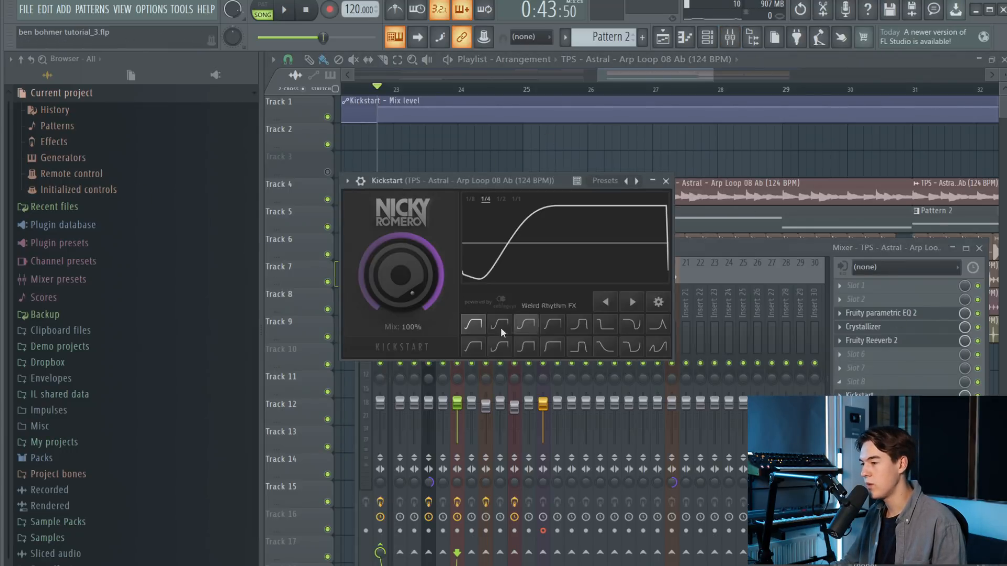
Create an automation clip for the mix level of the arp loop's Kickstart
{"action": "left_click", "coordinate": [964, 395]}
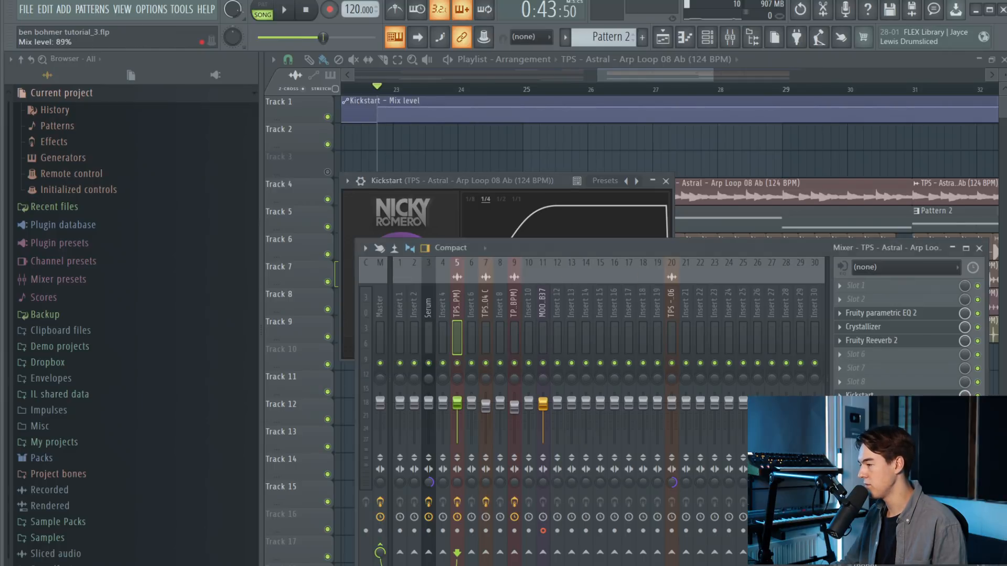
{"action": "left_click", "coordinate": [923, 467]}
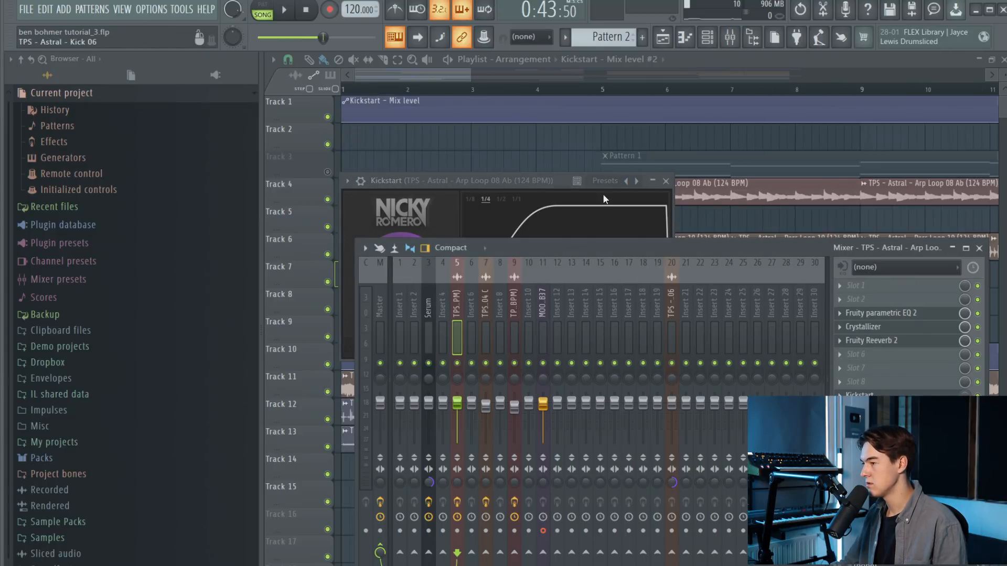
{"action": "right_click", "coordinate": [597, 138]}
Shape the arp's Kickstart mix level automation to jump to 100% just before bar 23 and hold until bar 39
{"action": "scroll", "coordinate": [411, 142], "scroll_direction": "down", "scroll_amount": 6}
{"action": "scroll", "coordinate": [576, 113], "scroll_direction": "up", "scroll_amount": 3}
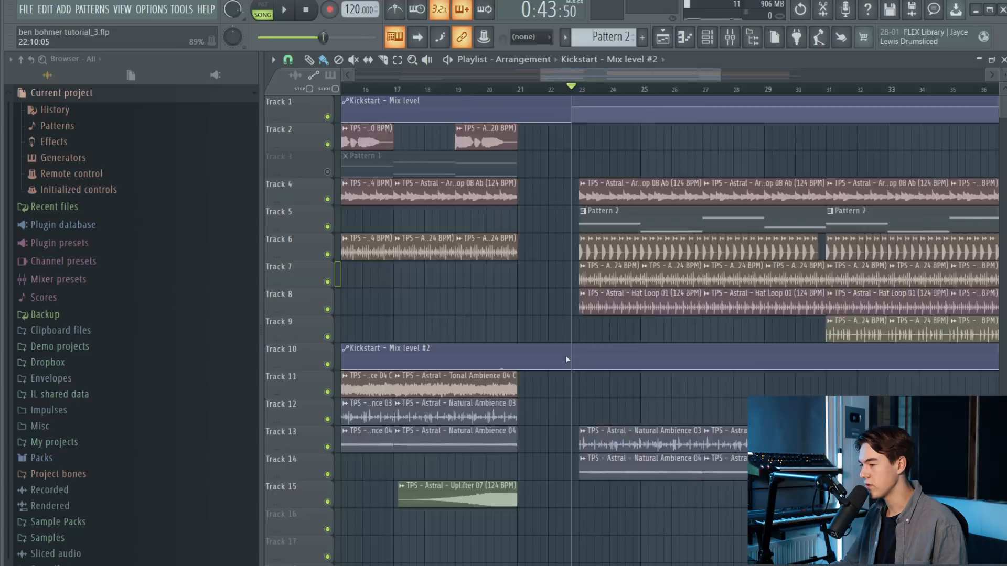
{"action": "scroll", "coordinate": [568, 359], "scroll_direction": "up", "scroll_amount": 5}
{"action": "key", "text": "space"}
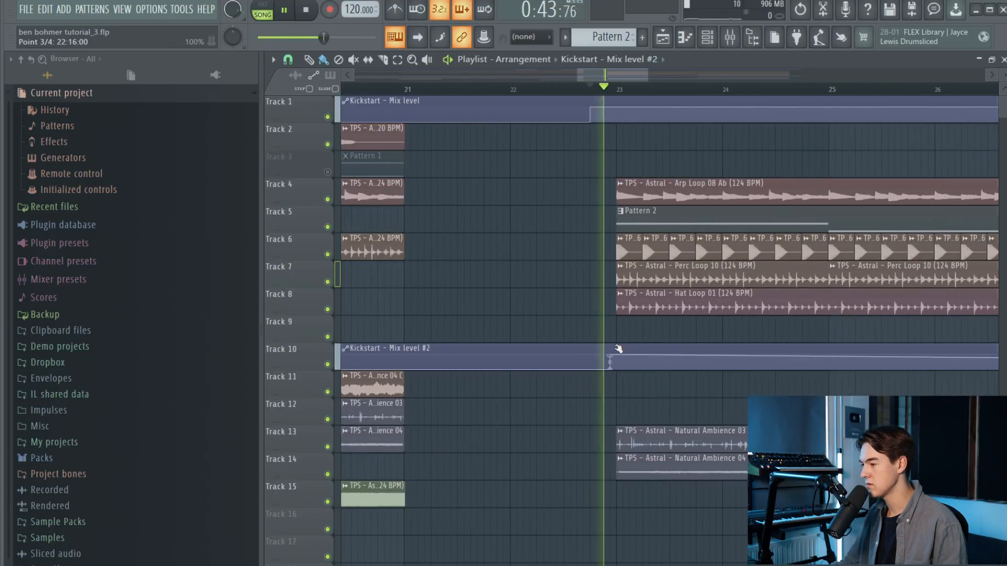
{"action": "scroll", "coordinate": [576, 338], "scroll_direction": "down", "scroll_amount": 4}
{"action": "scroll", "coordinate": [813, 361], "scroll_direction": "up", "scroll_amount": 3}
{"action": "right_click", "coordinate": [889, 365]}
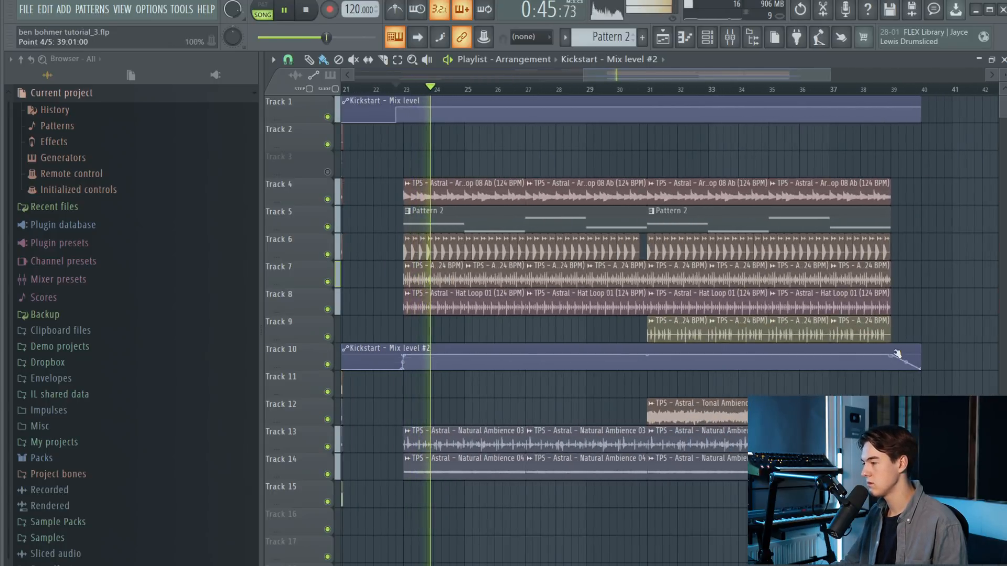
Move the two Kickstart mix level automation clips below the audio clips, with #2 on Track 17 and the other on Track 18
{"action": "scroll", "coordinate": [788, 363], "scroll_direction": "down", "scroll_amount": 5}
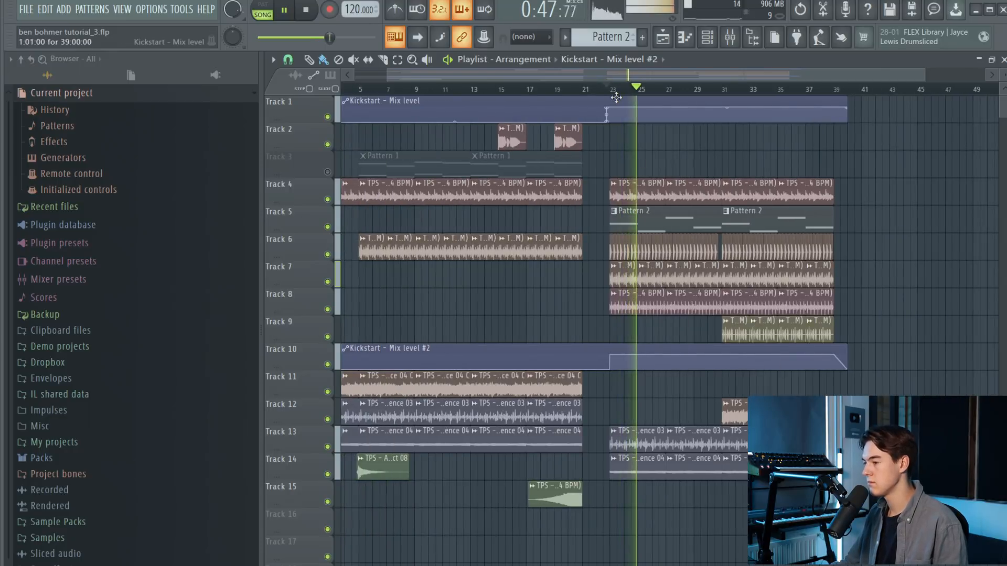
{"action": "left_click_drag", "start_coordinate": [616, 98], "coordinate": [556, 548]}
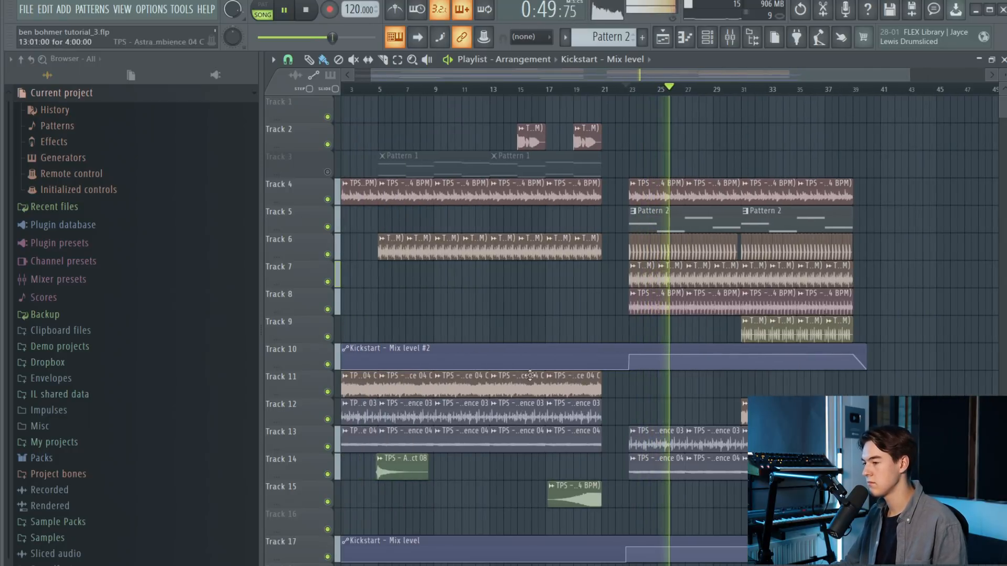
{"action": "left_click_drag", "start_coordinate": [529, 353], "coordinate": [487, 518]}
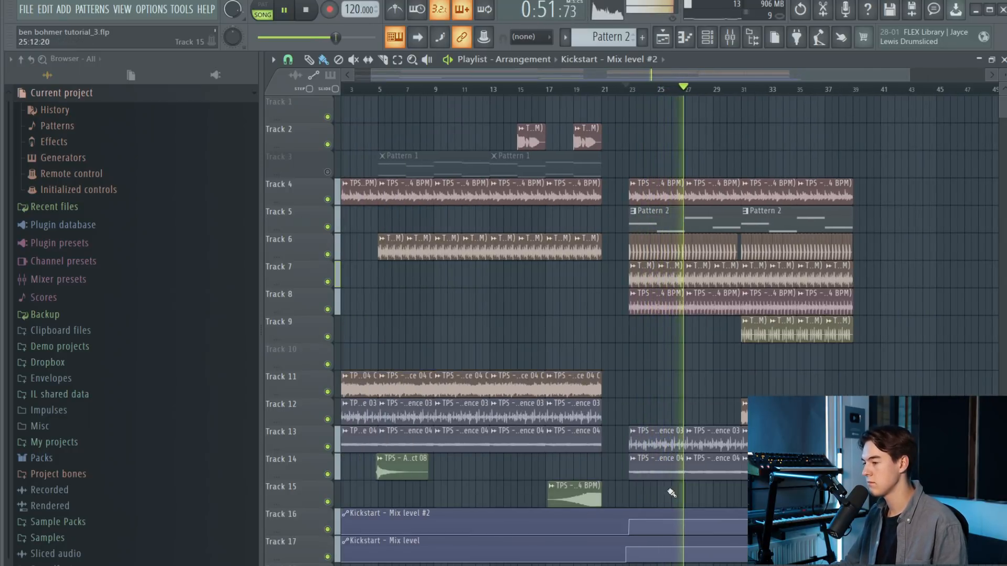
{"action": "scroll", "coordinate": [673, 490], "scroll_direction": "down", "scroll_amount": 2}
{"action": "mouse_move", "coordinate": [679, 497]}
{"action": "left_mouse_down", "text": "ctrl"}
{"action": "mouse_move", "coordinate": [684, 450]}
{"action": "mouse_move", "coordinate": [674, 483]}
{"action": "left_mouse_up", "text": "ctrl"}
{"action": "left_click", "coordinate": [655, 438], "text": "ctrl"}
{"action": "scroll", "coordinate": [624, 377], "scroll_direction": "up", "scroll_amount": 2}
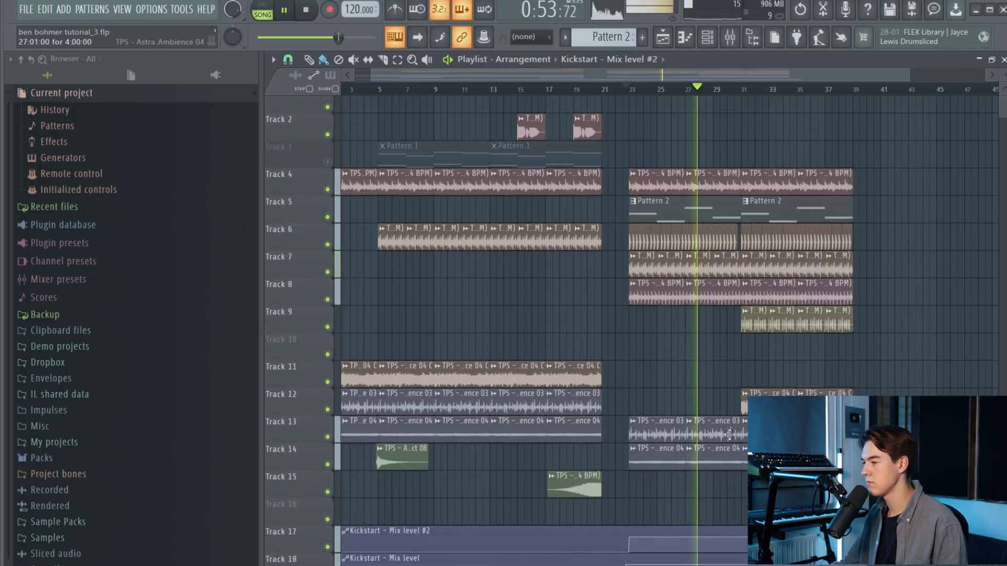
Copy the two C# vocal clips on Track 2 to bars 33 and 37 of the second section
{"action": "scroll", "coordinate": [669, 277], "scroll_direction": "up", "scroll_amount": 1}
{"action": "scroll", "coordinate": [740, 158], "scroll_direction": "up", "scroll_amount": 2}
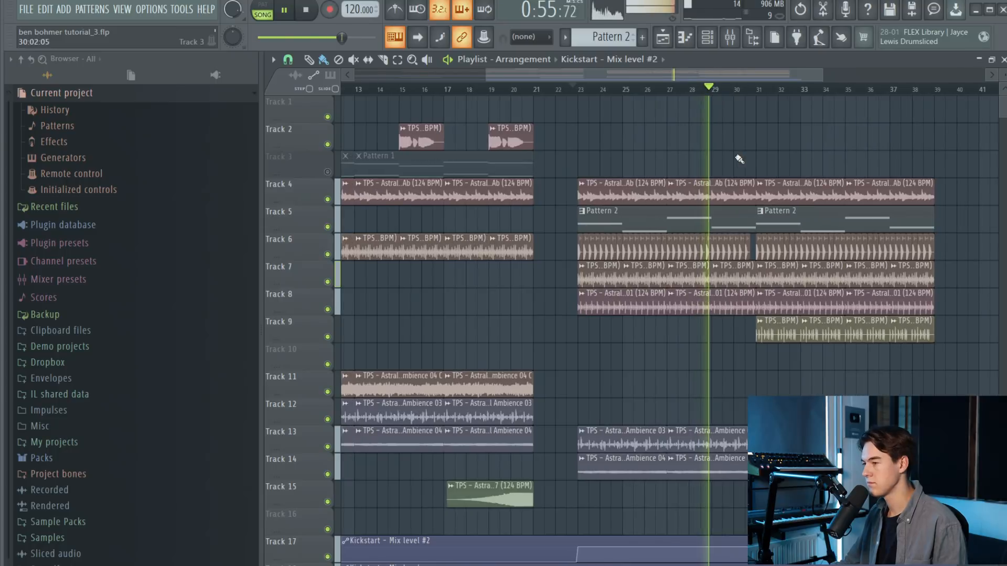
{"action": "mouse_move", "coordinate": [571, 112]}
{"action": "left_mouse_down", "text": "ctrl"}
{"action": "mouse_move", "coordinate": [417, 130]}
{"action": "mouse_move", "coordinate": [868, 147]}
{"action": "mouse_move", "coordinate": [828, 150]}
{"action": "left_mouse_up", "text": "ctrl"}
{"action": "scroll", "coordinate": [827, 151], "scroll_direction": "up", "scroll_amount": 2}
{"action": "scroll", "coordinate": [828, 151], "scroll_direction": "up", "scroll_amount": 1}
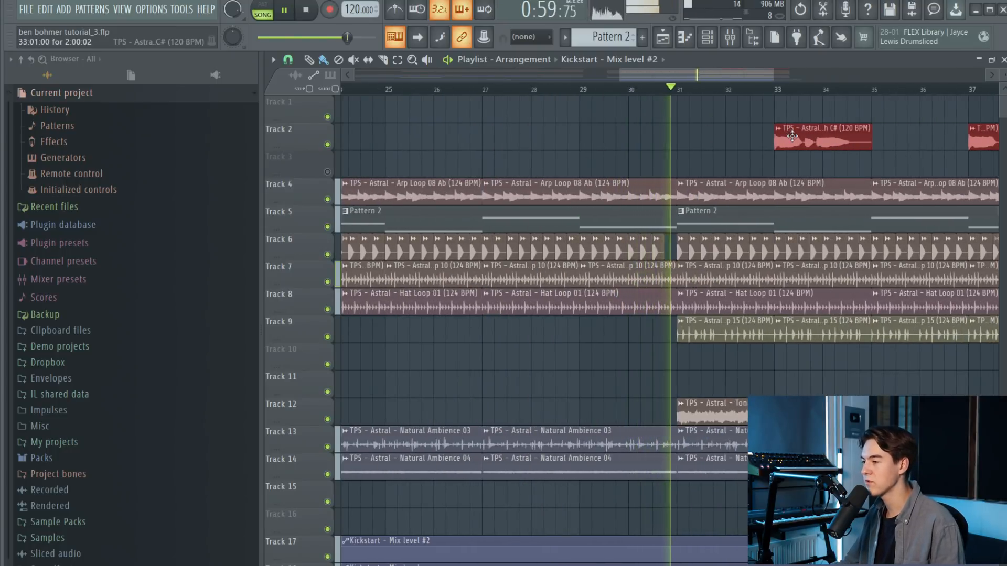
{"action": "scroll", "coordinate": [790, 136], "scroll_direction": "down", "scroll_amount": 2}
{"action": "scroll", "coordinate": [722, 164], "scroll_direction": "up", "scroll_amount": 2}
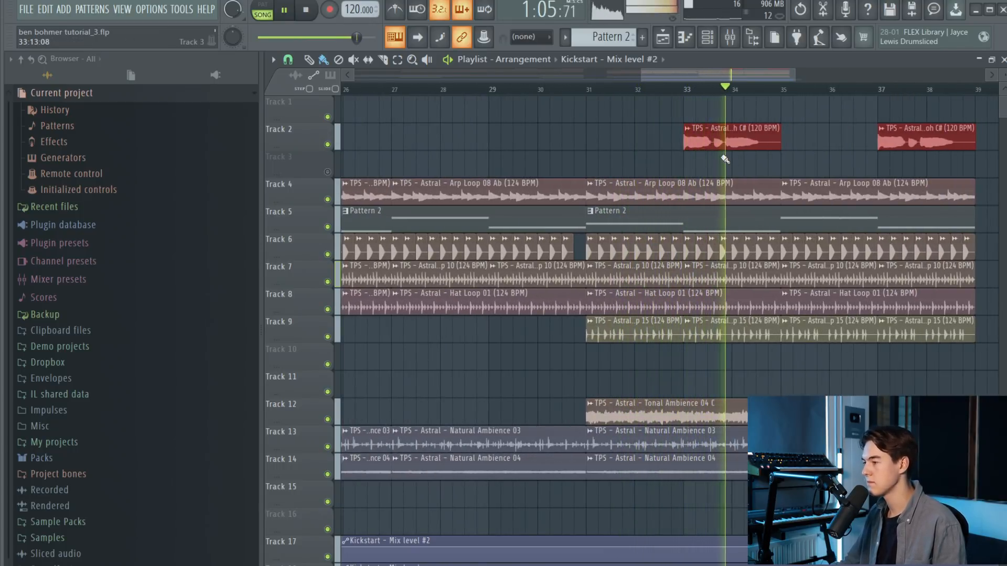
{"action": "scroll", "coordinate": [723, 162], "scroll_direction": "down", "scroll_amount": 4}
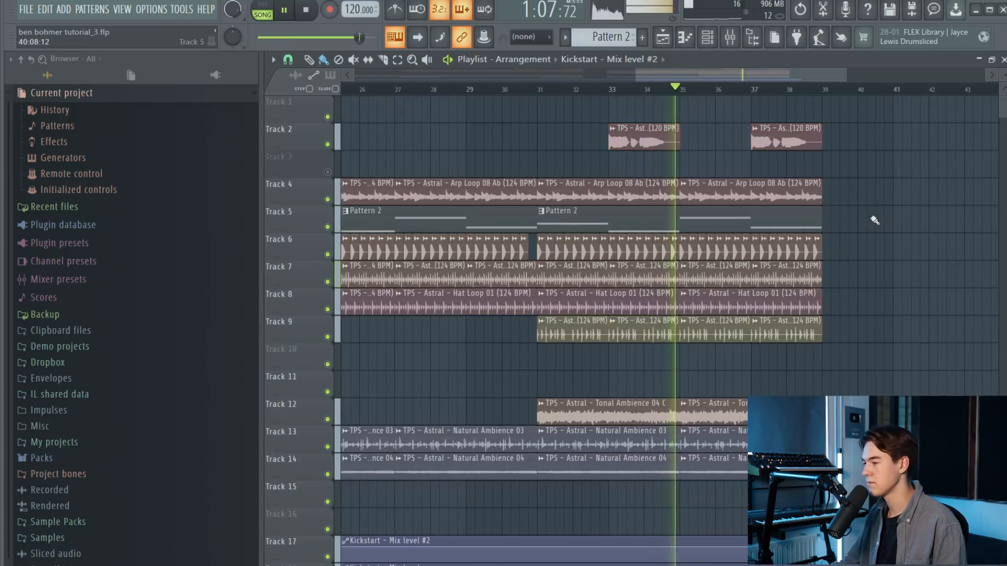
{"action": "scroll", "coordinate": [795, 223], "scroll_direction": "down", "scroll_amount": 1}
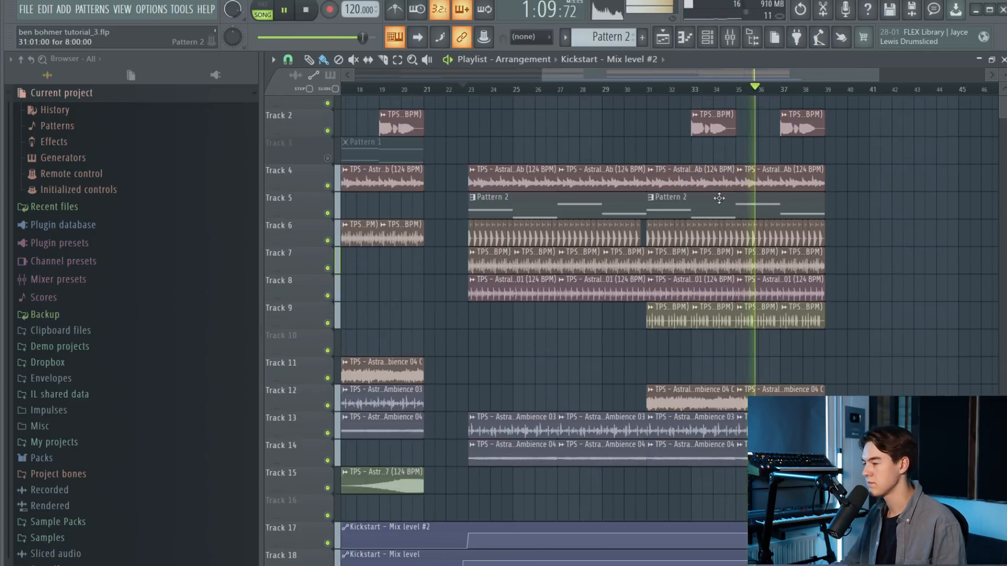
{"action": "scroll", "coordinate": [504, 185], "scroll_direction": "down", "scroll_amount": 4}
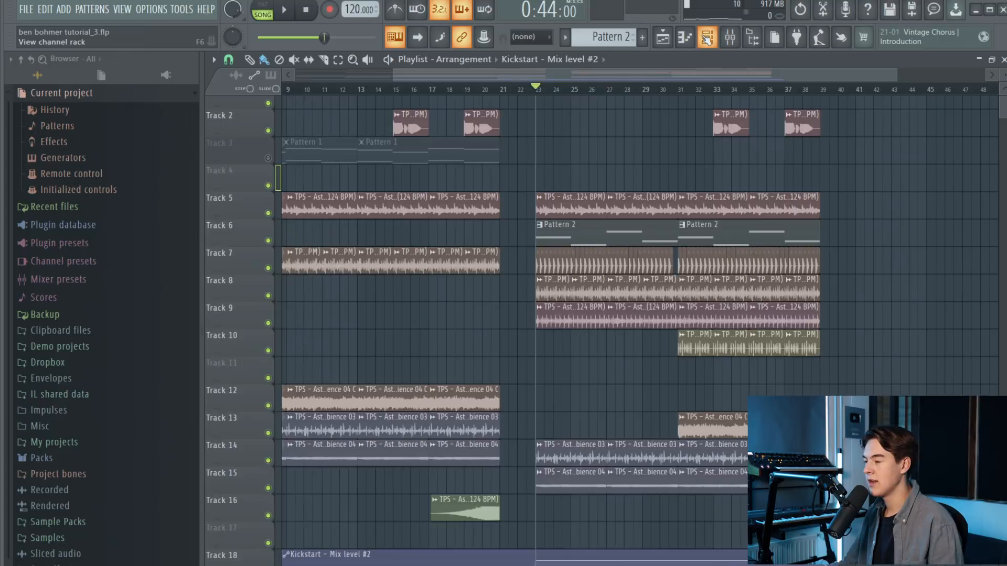
Add a second Serum instance to the unsorted channels
{"action": "key", "text": "F6"}
{"action": "left_click", "coordinate": [459, 117]}
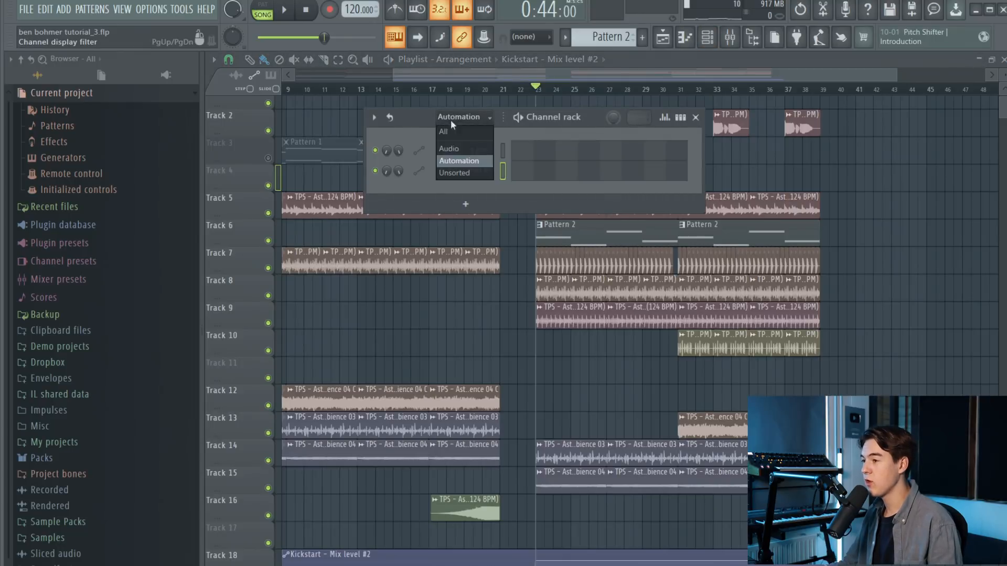
{"action": "left_click", "coordinate": [466, 176]}
{"action": "left_click", "coordinate": [466, 226]}
{"action": "left_click", "coordinate": [631, 173]}
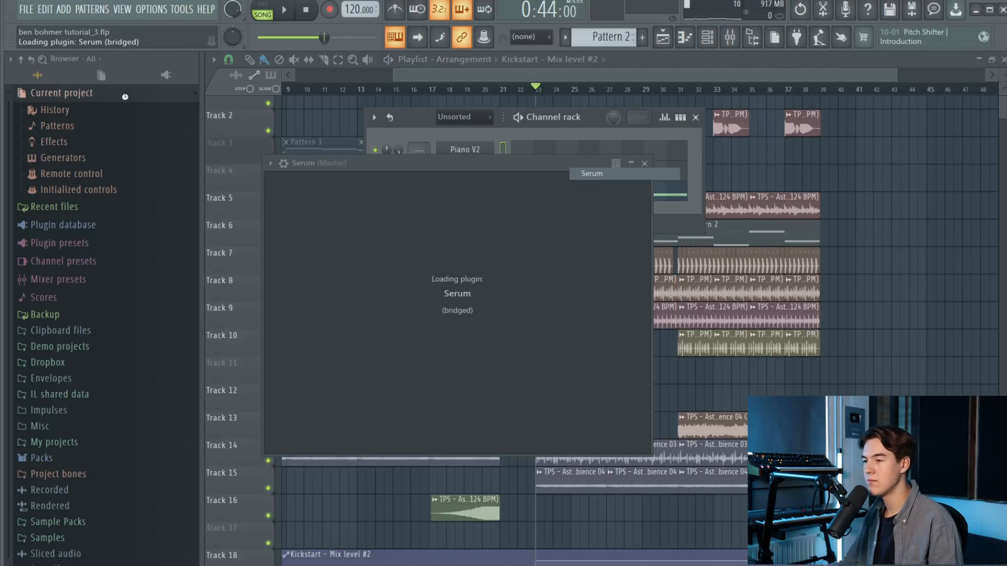
Load a pluck from the TPS - Astral - Serum Presets bank and step back through the plucks to PL - Believe
{"action": "left_click", "coordinate": [582, 195]}
{"action": "mouse_move", "coordinate": [565, 315]}
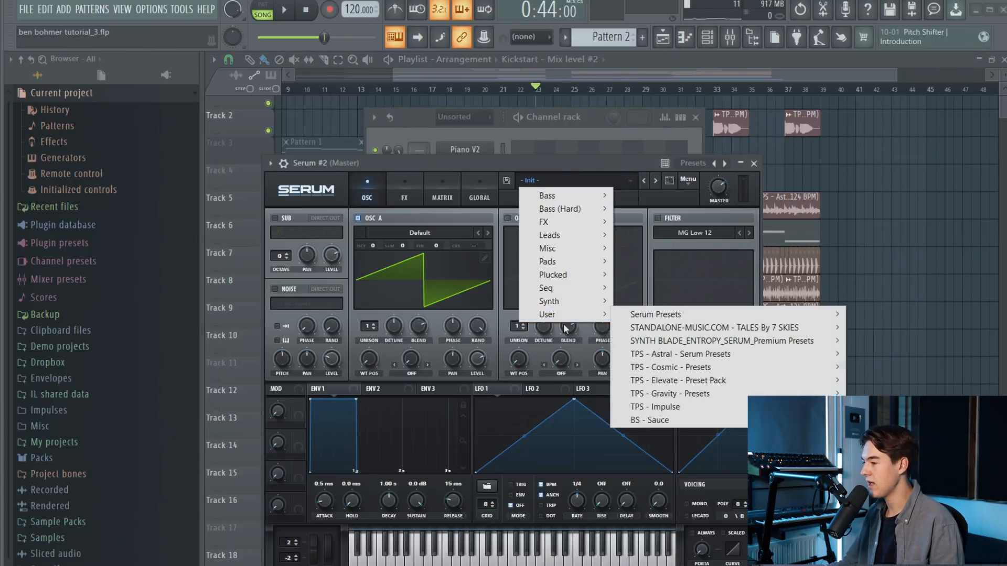
{"action": "mouse_move", "coordinate": [688, 356]}
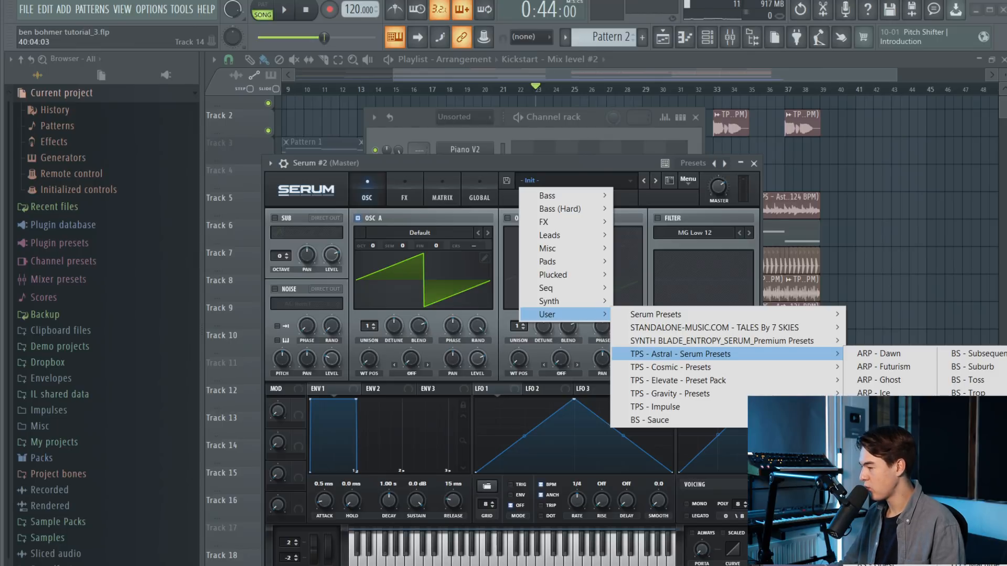
{"action": "left_click", "coordinate": [996, 446]}
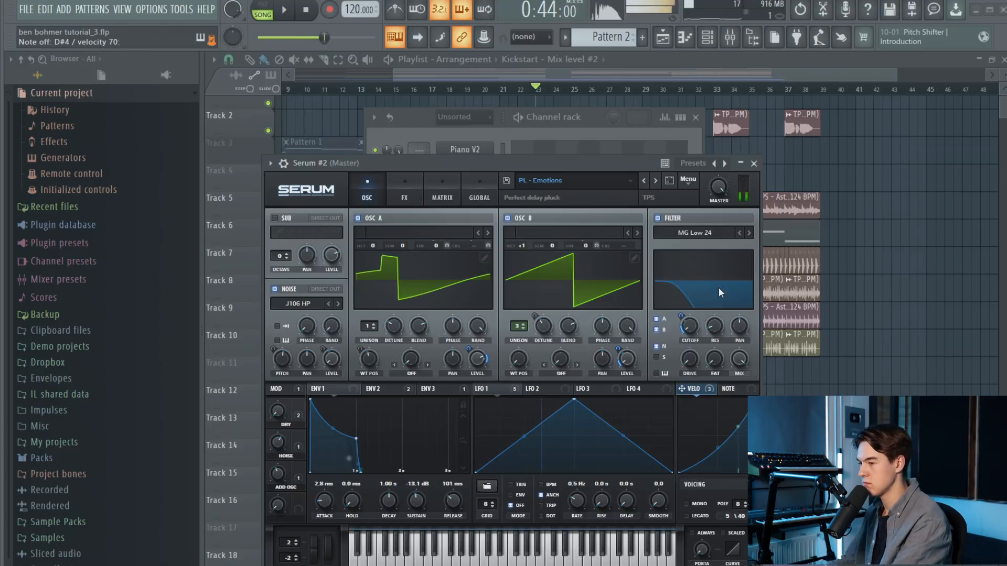
{"action": "left_click", "coordinate": [644, 181]}
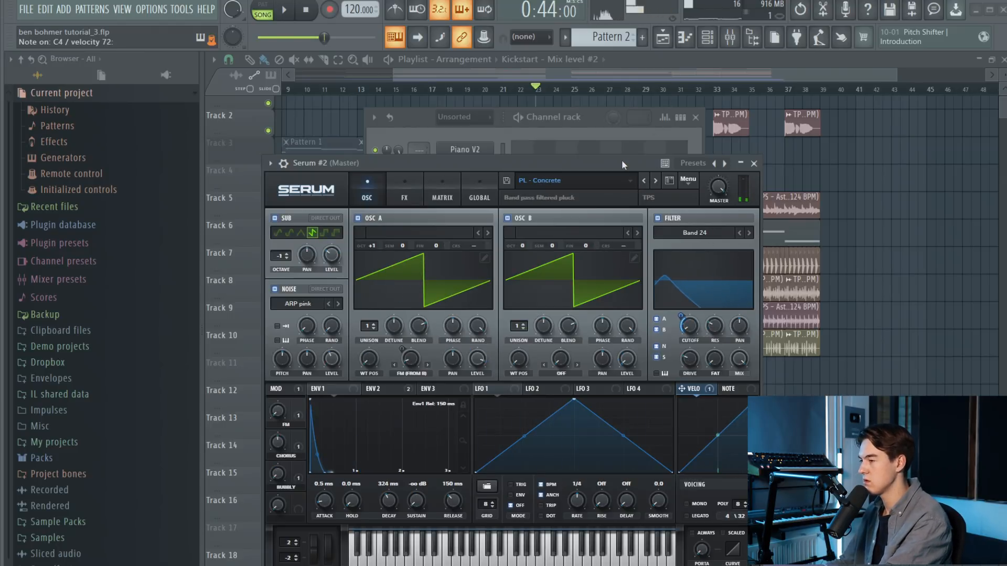
{"action": "left_click", "coordinate": [646, 180]}
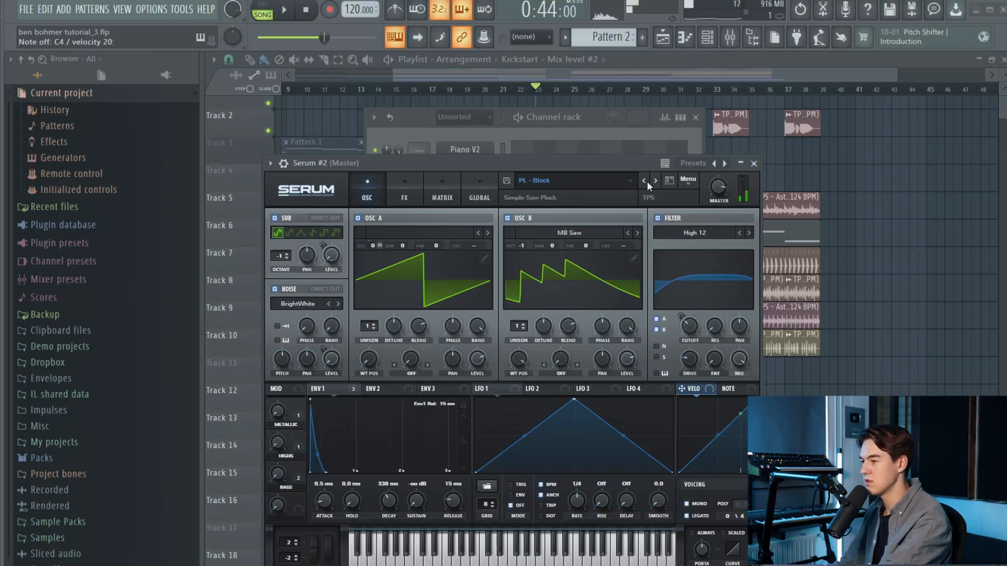
{"action": "left_click", "coordinate": [647, 181]}
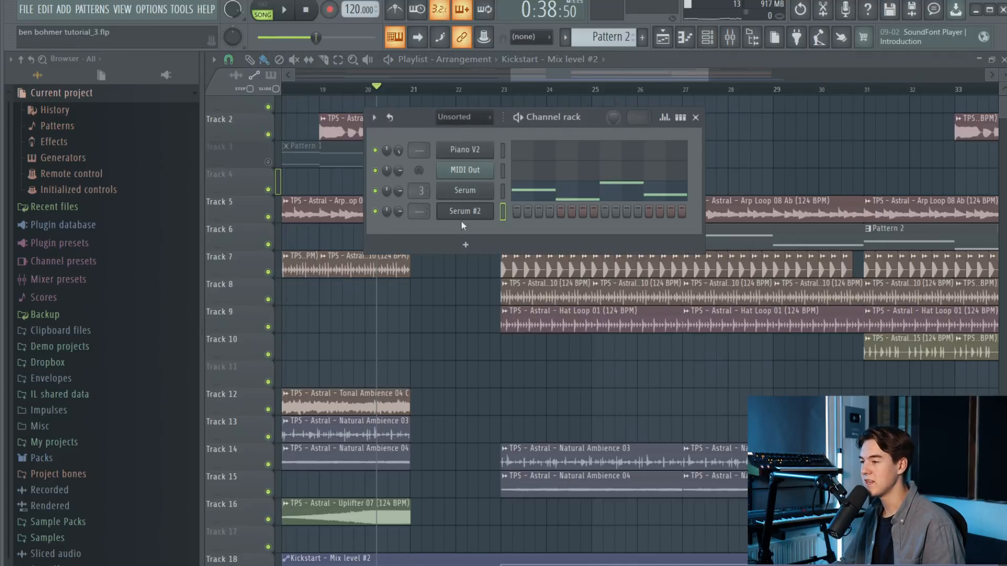
Audition the PL - Believe pluck in Serum #2 against the arrangement
{"action": "left_click", "coordinate": [463, 216]}
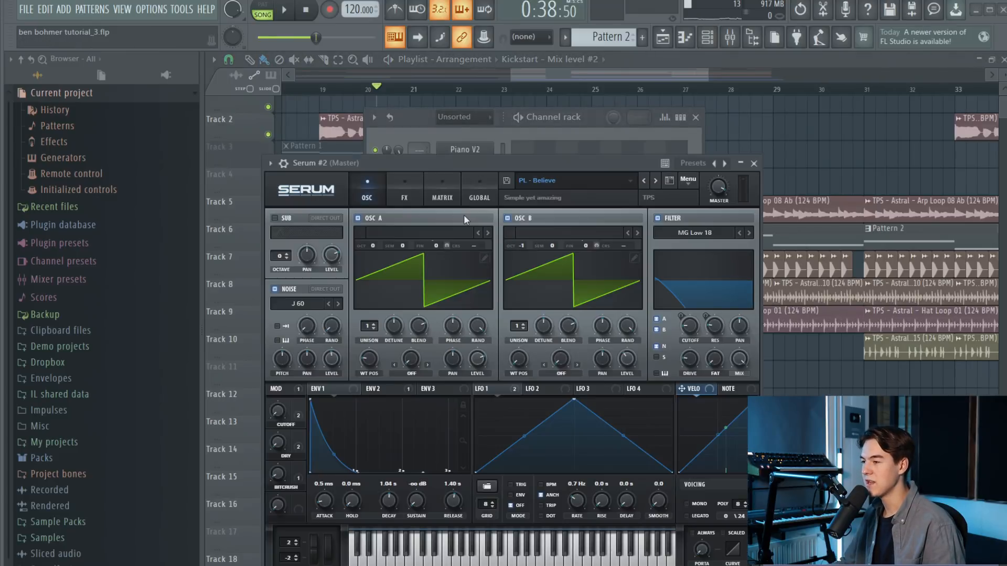
{"action": "left_click_drag", "start_coordinate": [447, 163], "coordinate": [475, 165]}
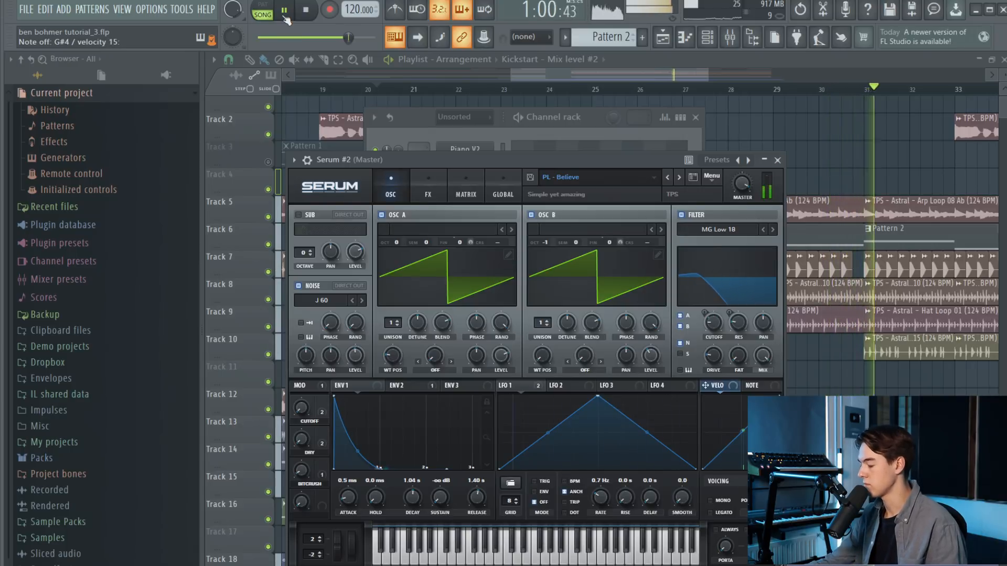
{"action": "left_click", "coordinate": [284, 9]}
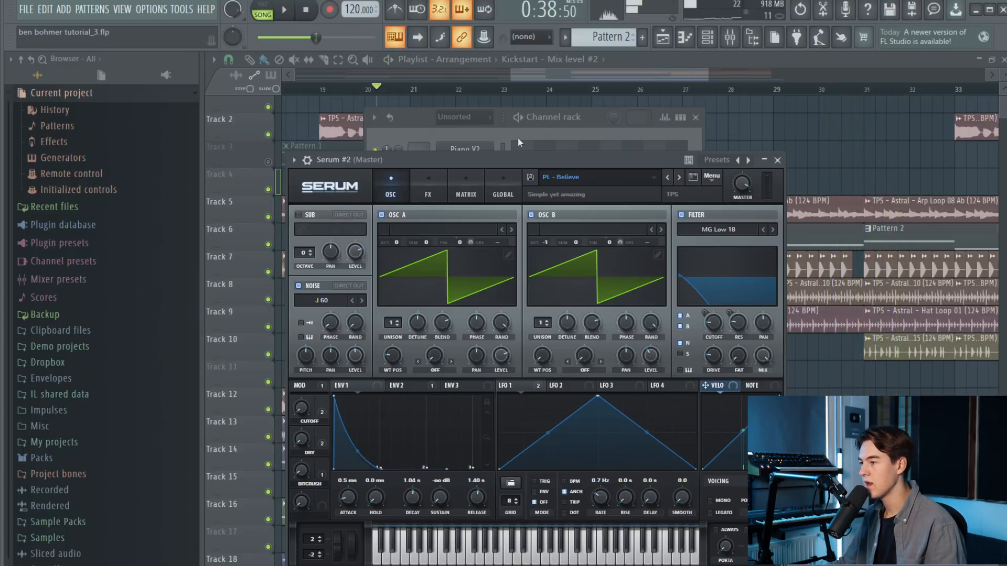
Create the new Pattern 3 and open the piano roll for Serum #2
{"action": "left_click", "coordinate": [519, 142]}
{"action": "right_click", "coordinate": [464, 211]}
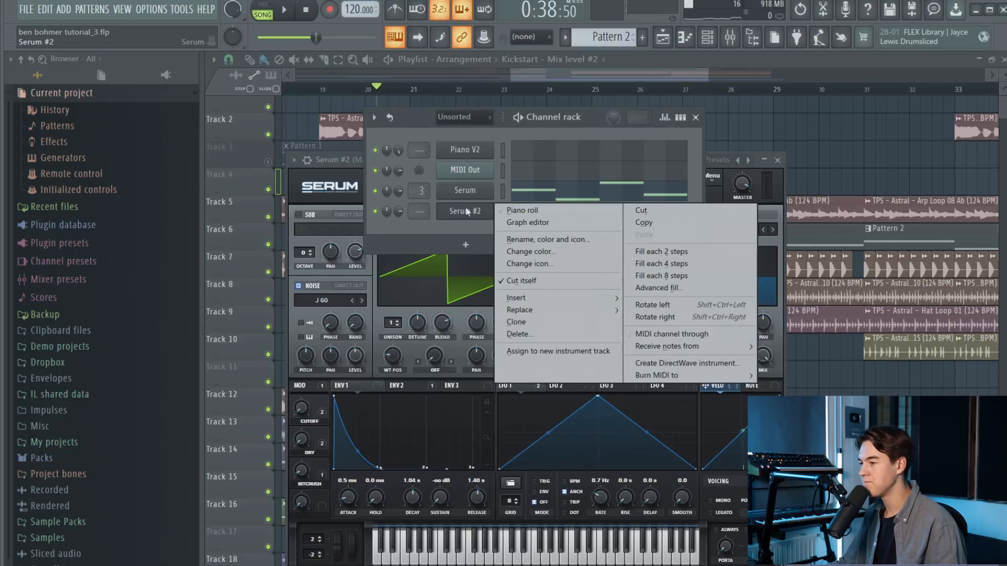
{"action": "left_click", "coordinate": [88, 6]}
{"action": "left_click", "coordinate": [163, 32]}
{"action": "key", "text": "Return"}
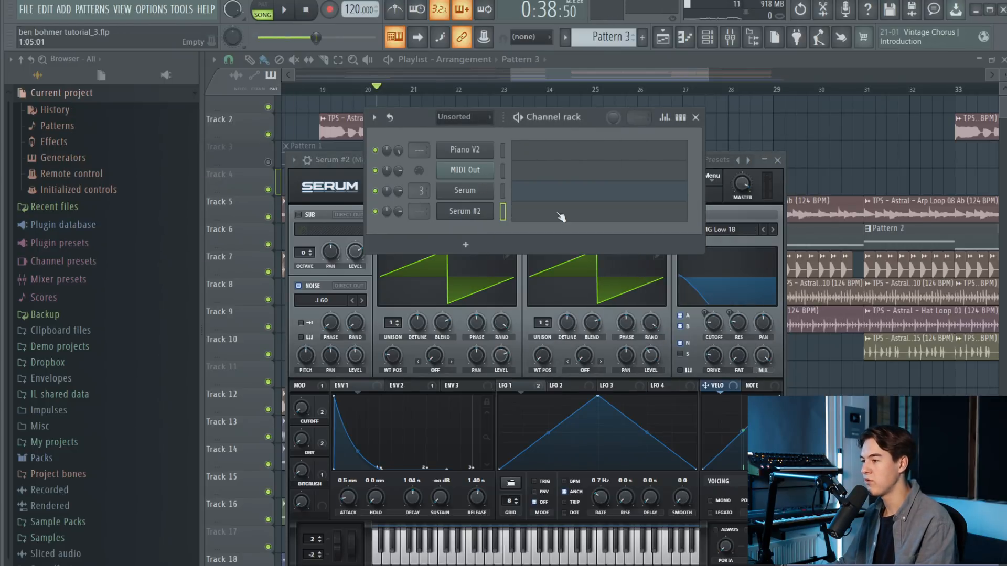
{"action": "left_click", "coordinate": [558, 214]}
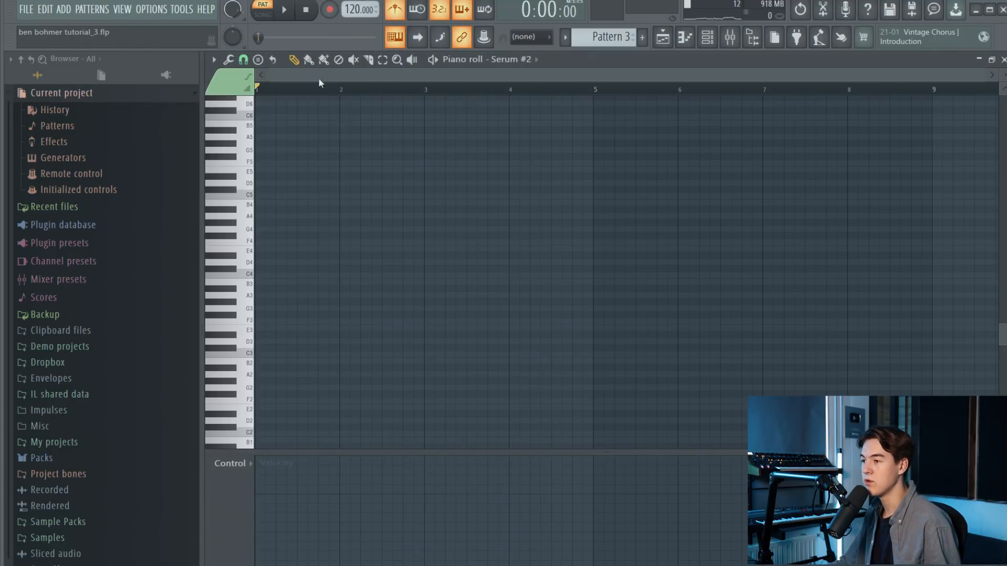
Place a G#5 note at 2:09 in bar 2 and shorten it to end before bar 3
{"action": "scroll", "coordinate": [309, 162], "scroll_direction": "up", "scroll_amount": 3}
{"action": "left_click", "coordinate": [498, 229]}
{"action": "right_click", "coordinate": [499, 230]}
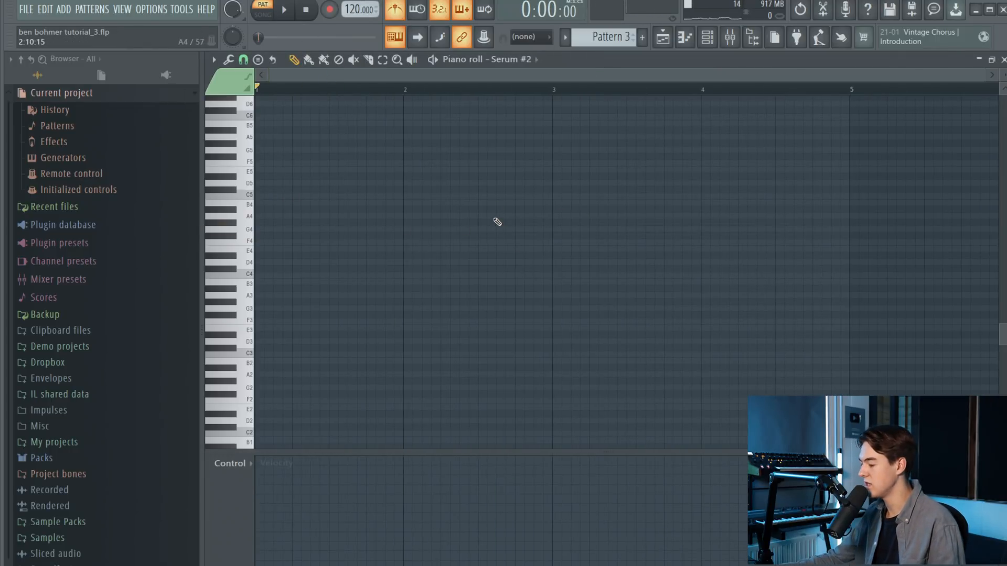
{"action": "left_click_drag", "start_coordinate": [452, 241], "coordinate": [527, 229]}
{"action": "left_click", "coordinate": [284, 10]}
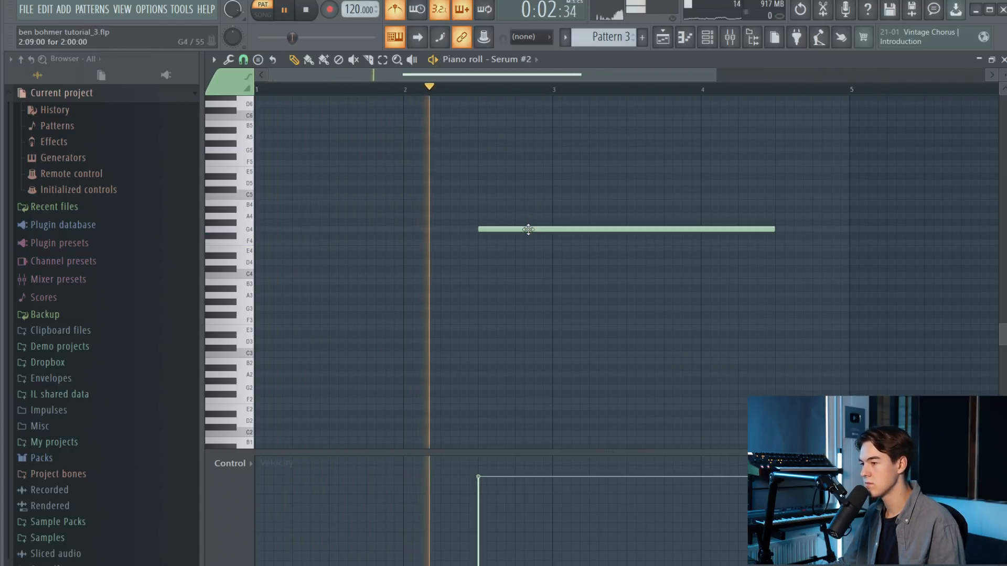
{"action": "key", "text": "space"}
{"action": "left_click_drag", "start_coordinate": [480, 229], "coordinate": [489, 146]}
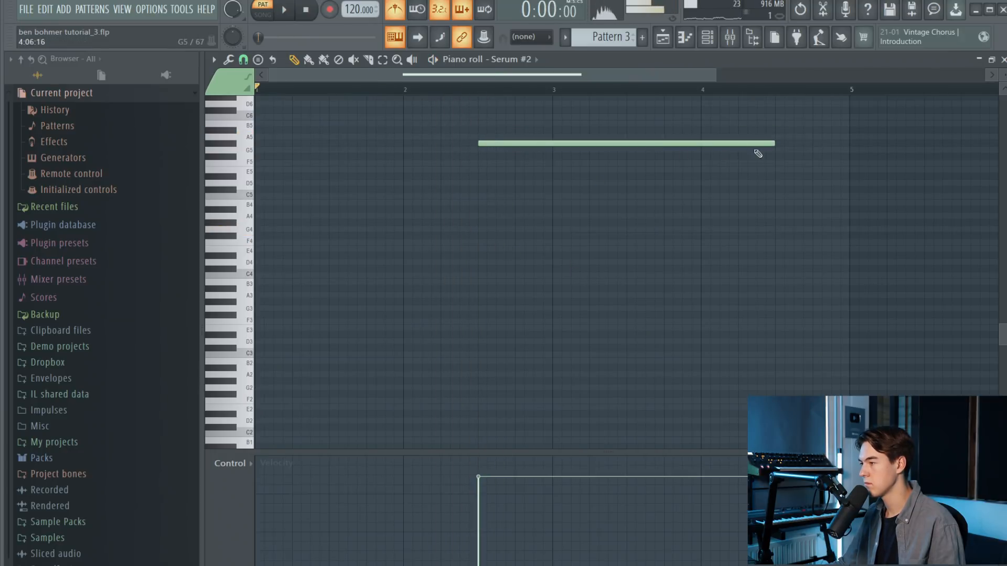
{"action": "left_click_drag", "start_coordinate": [551, 148], "coordinate": [532, 147]}
{"action": "scroll", "coordinate": [529, 144], "scroll_direction": "up", "scroll_amount": 3}
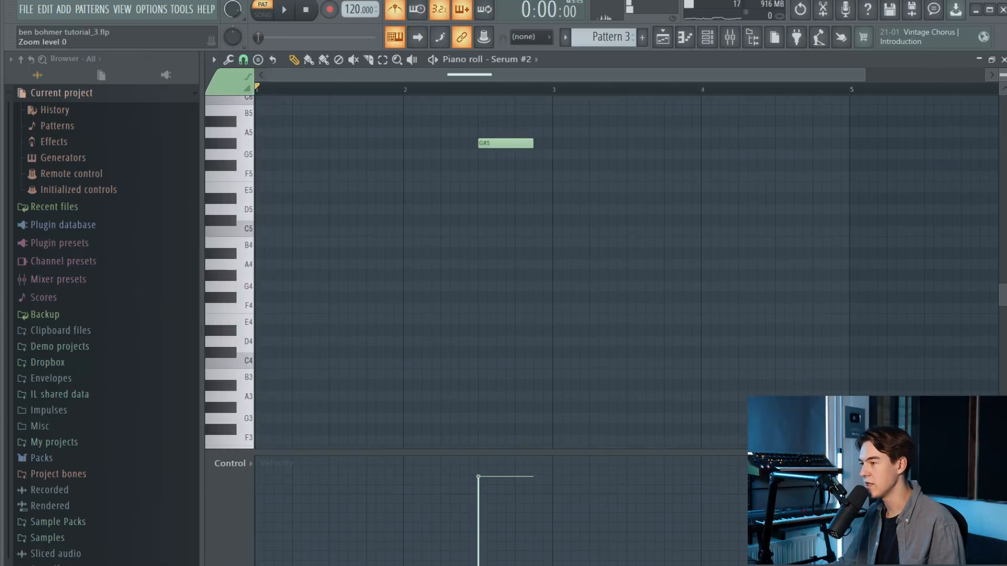
Trim the G#5 note to two steps and add a three-step G5 note directly after it
{"action": "left_click", "coordinate": [406, 90]}
{"action": "key", "text": "space"}
{"action": "scroll", "coordinate": [584, 299], "scroll_direction": "up", "scroll_amount": 4}
{"action": "left_click_drag", "start_coordinate": [533, 255], "coordinate": [517, 255]}
{"action": "key", "text": "space"}
{"action": "key", "text": "space"}
{"action": "left_click", "coordinate": [512, 264]}
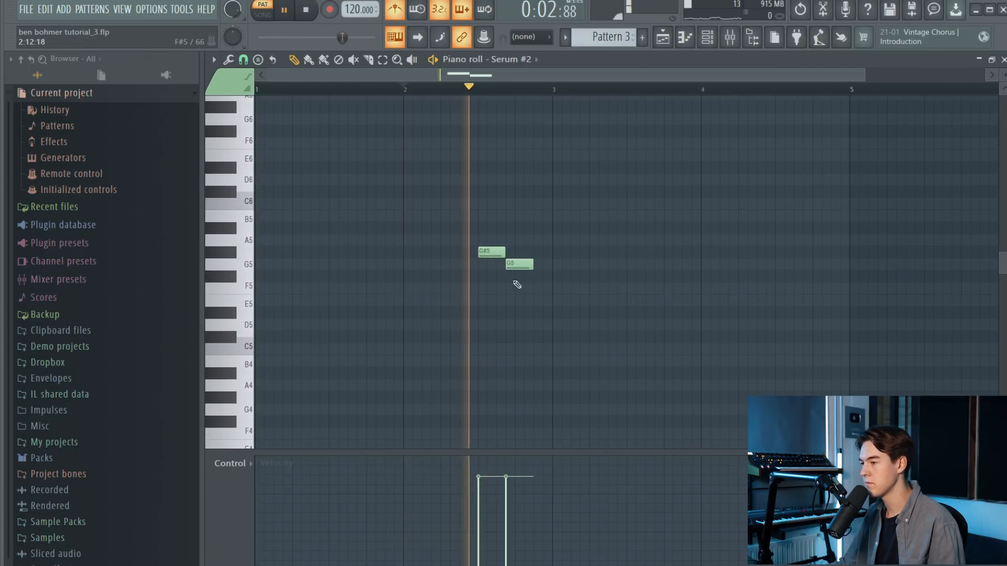
{"action": "scroll", "coordinate": [519, 267], "scroll_direction": "up", "scroll_amount": 2}
{"action": "key", "text": "space"}
{"action": "key", "text": "space"}
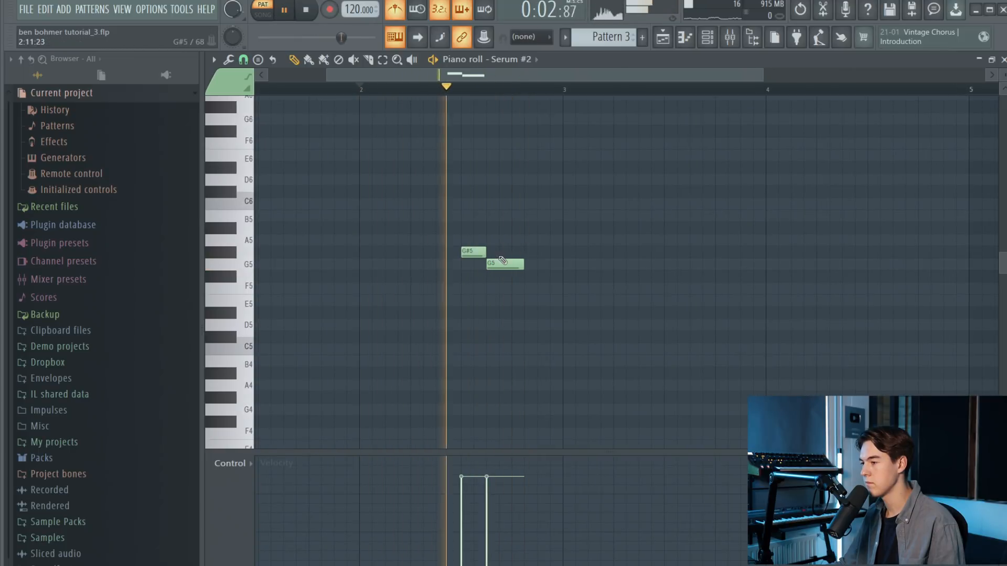
Add a G#4 note at 2:15 with a length of four steps to complete the three-note phrase
{"action": "key", "text": "space"}
{"action": "left_click", "coordinate": [543, 348]}
{"action": "key", "text": "space"}
{"action": "left_click_drag", "start_coordinate": [561, 397], "coordinate": [586, 397]}
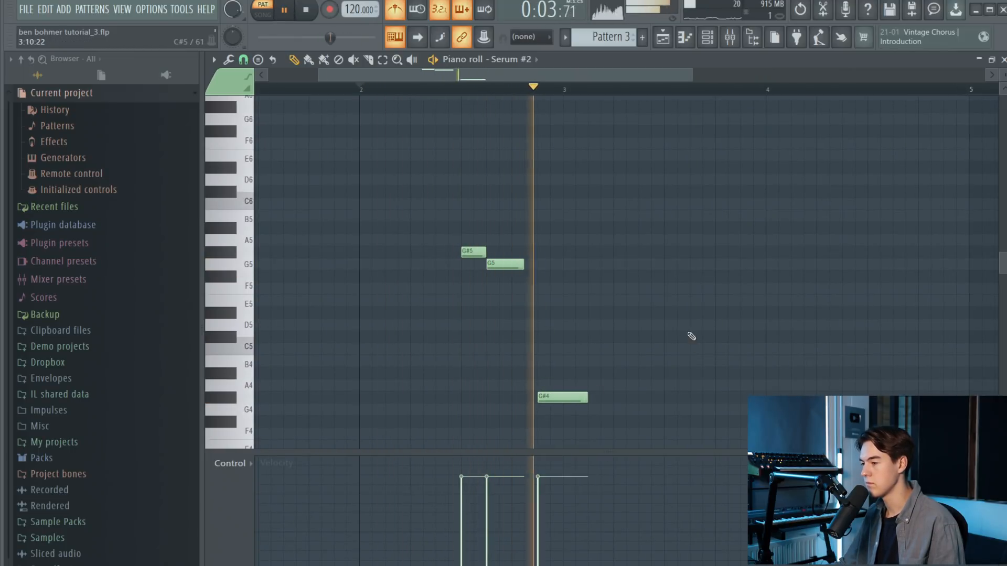
{"action": "scroll", "coordinate": [692, 336], "scroll_direction": "down", "scroll_amount": 3}
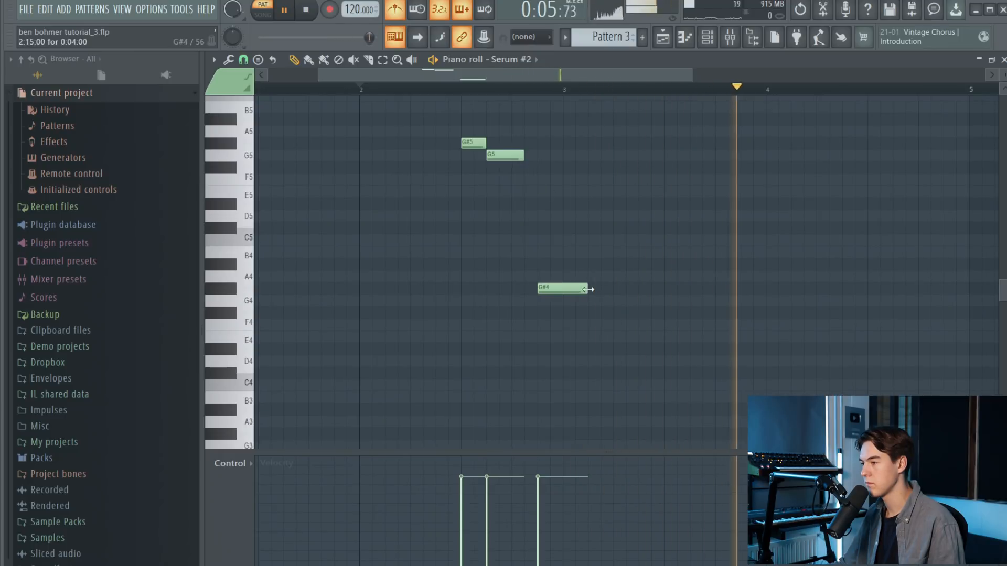
{"action": "scroll", "coordinate": [535, 278], "scroll_direction": "down", "scroll_amount": 2}
{"action": "key", "text": "space"}
{"action": "key", "text": "space"}
Copy the three-note phrase two bars further on, starting in the middle of bar 4
{"action": "left_click_drag", "start_coordinate": [517, 352], "coordinate": [639, 146]}
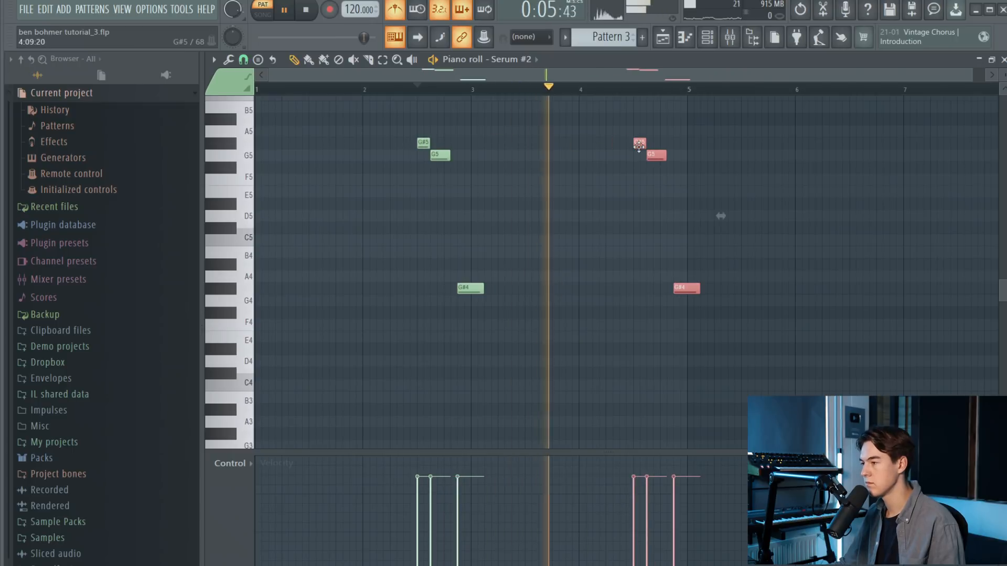
{"action": "scroll", "coordinate": [715, 205], "scroll_direction": "up", "scroll_amount": 2}
{"action": "key", "text": "space"}
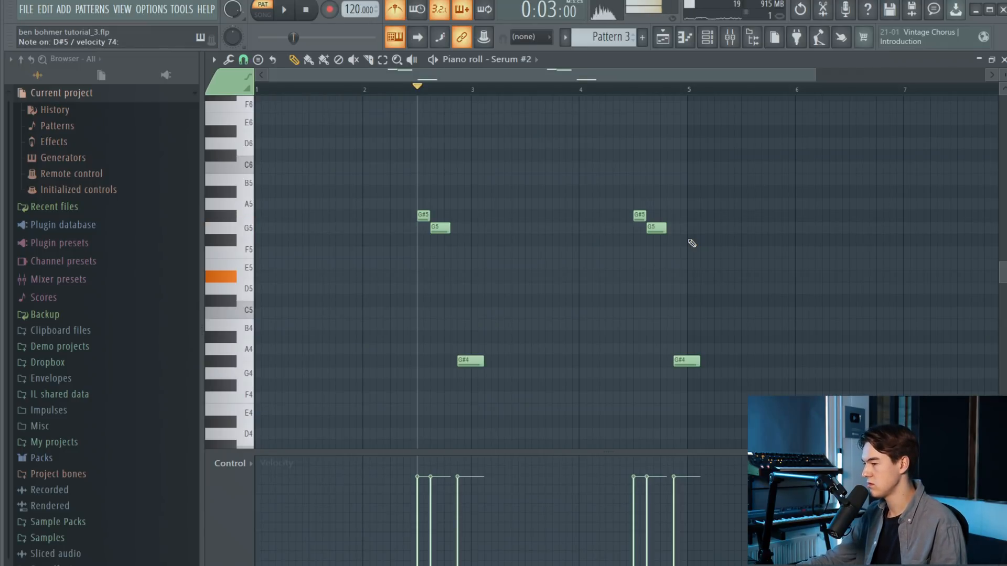
Change the last note of the copied phrase to C5 at 4:15, four steps long
{"action": "key", "text": "space"}
{"action": "left_click_drag", "start_coordinate": [695, 358], "coordinate": [696, 277]}
{"action": "scroll", "coordinate": [645, 273], "scroll_direction": "down", "scroll_amount": 2}
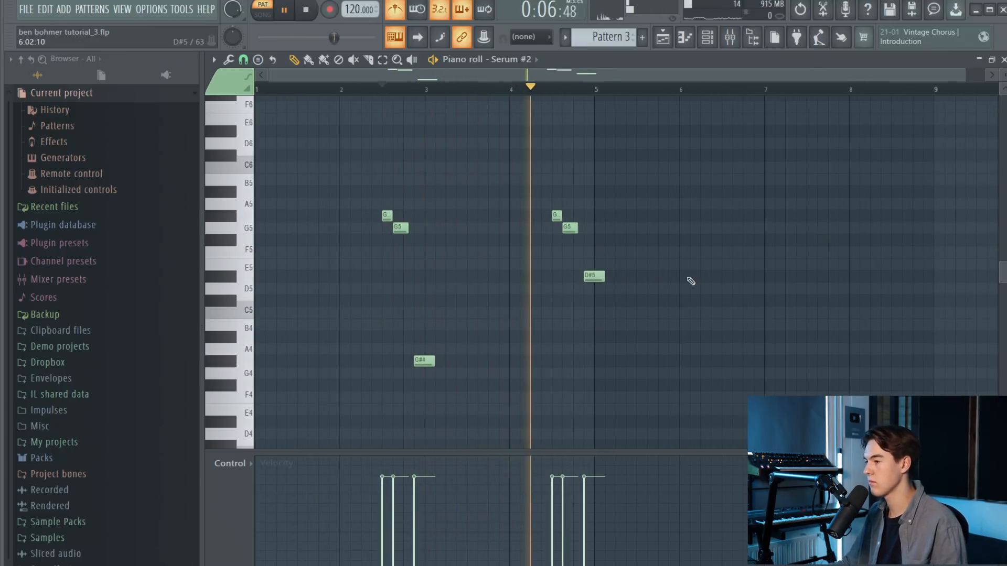
{"action": "scroll", "coordinate": [650, 285], "scroll_direction": "up", "scroll_amount": 3}
{"action": "key", "text": "space"}
{"action": "left_click", "coordinate": [549, 328]}
{"action": "key", "text": "space"}
{"action": "right_click", "coordinate": [561, 278]}
{"action": "left_click_drag", "start_coordinate": [565, 313], "coordinate": [558, 313]}
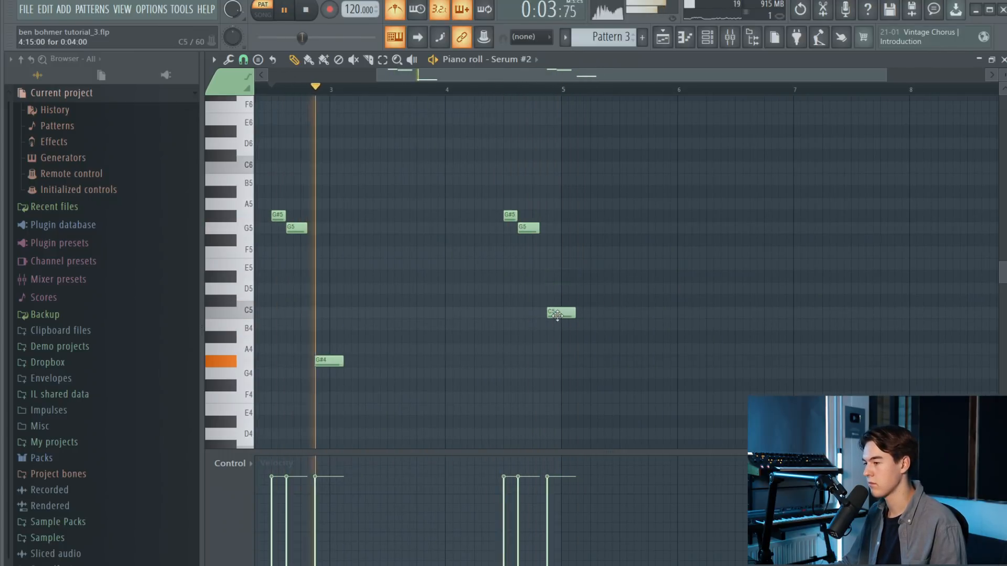
Copy the six-note, two-phrase melody four bars further on, starting in the middle of bar 6
{"action": "scroll", "coordinate": [574, 367], "scroll_direction": "down", "scroll_amount": 2}
{"action": "mouse_move", "coordinate": [620, 414]}
{"action": "left_mouse_down"}
{"action": "mouse_move", "coordinate": [412, 214]}
{"action": "mouse_move", "coordinate": [373, 210]}
{"action": "mouse_move", "coordinate": [739, 218]}
{"action": "mouse_move", "coordinate": [706, 218]}
{"action": "mouse_move", "coordinate": [715, 218]}
{"action": "left_mouse_up"}
{"action": "scroll", "coordinate": [676, 246], "scroll_direction": "down", "scroll_amount": 2}
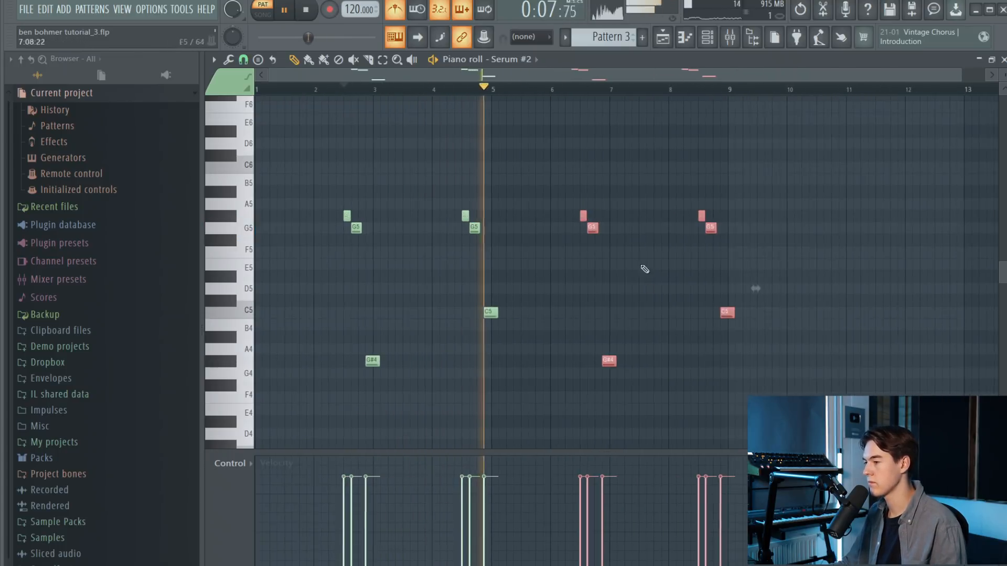
Change the last note of the third melody phrase to C6 at 6:15, four steps long
{"action": "scroll", "coordinate": [595, 302], "scroll_direction": "up", "scroll_amount": 2}
{"action": "left_click", "coordinate": [586, 315], "text": "ctrl"}
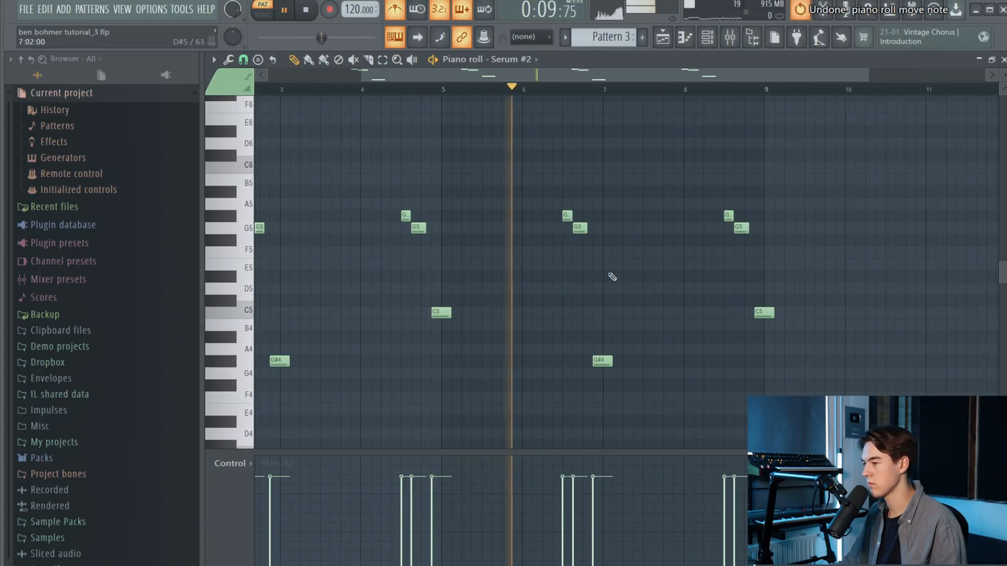
{"action": "key", "text": "space"}
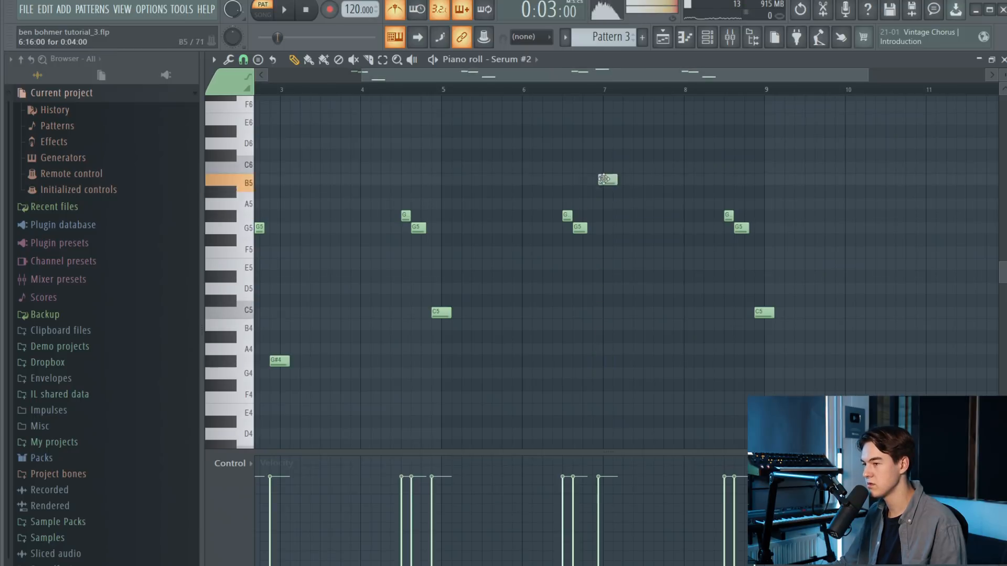
{"action": "left_click", "coordinate": [555, 88]}
{"action": "scroll", "coordinate": [609, 165], "scroll_direction": "up", "scroll_amount": 2}
{"action": "key", "text": "space"}
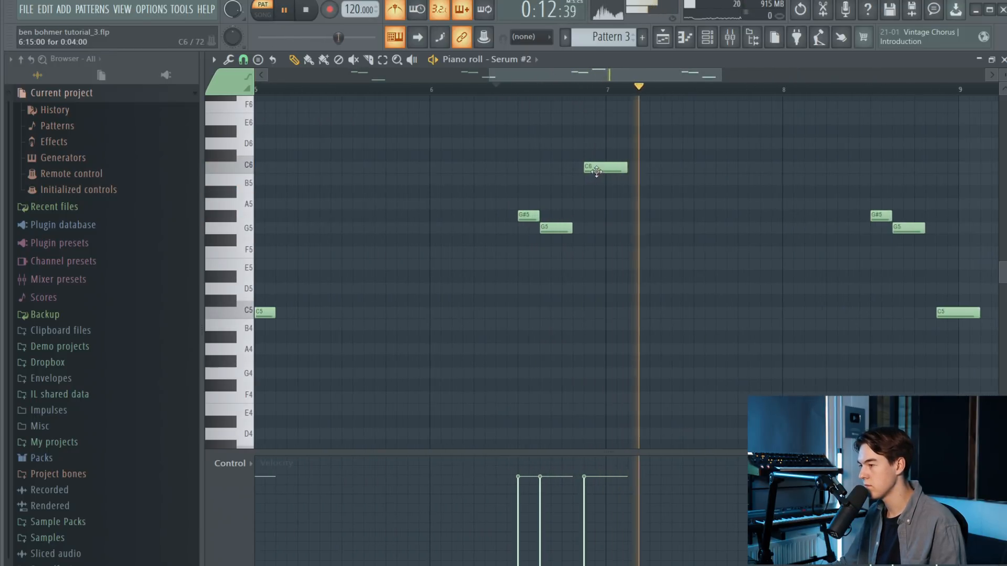
{"action": "key", "text": "space"}
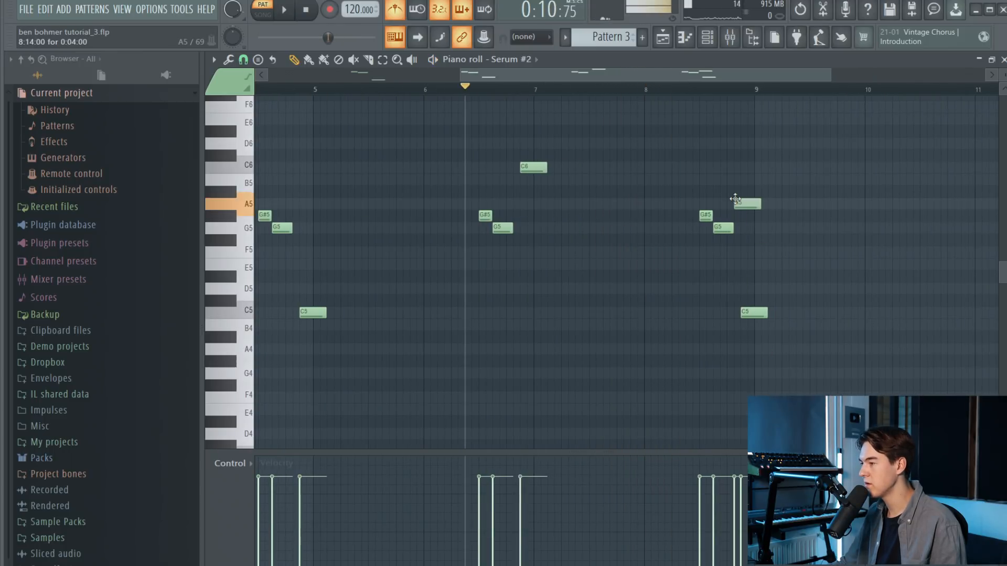
Change the last note of the fourth phrase to A#5 at 8:15, four steps long, and play the melody
{"action": "key", "text": "space"}
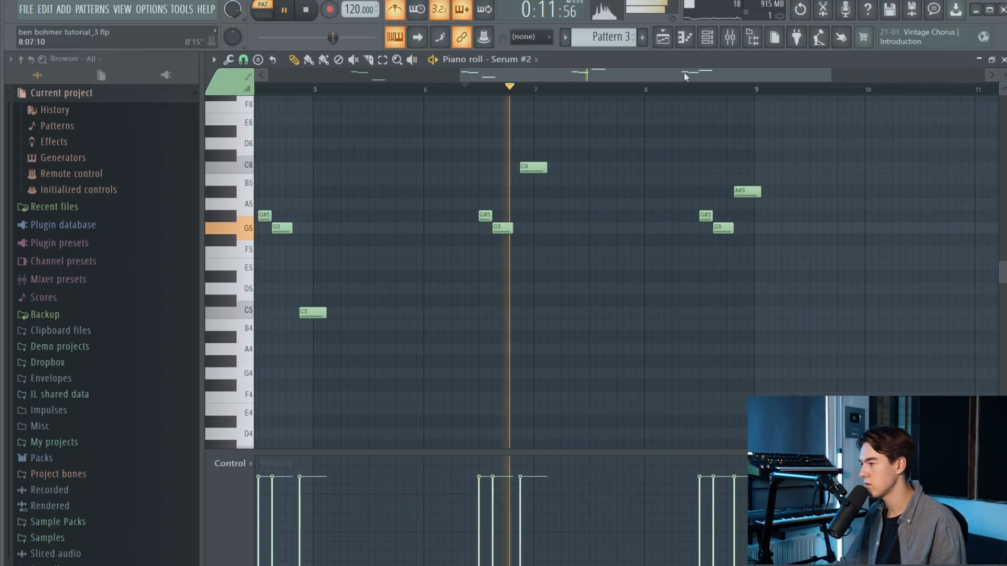
{"action": "left_click", "coordinate": [687, 77]}
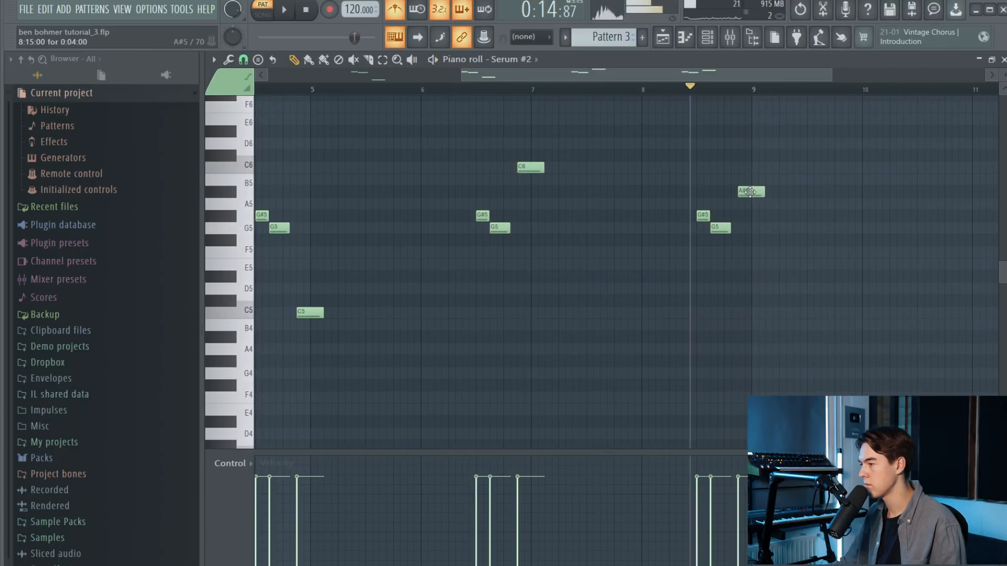
{"action": "scroll", "coordinate": [681, 225], "scroll_direction": "down", "scroll_amount": 3}
{"action": "key", "text": "space"}
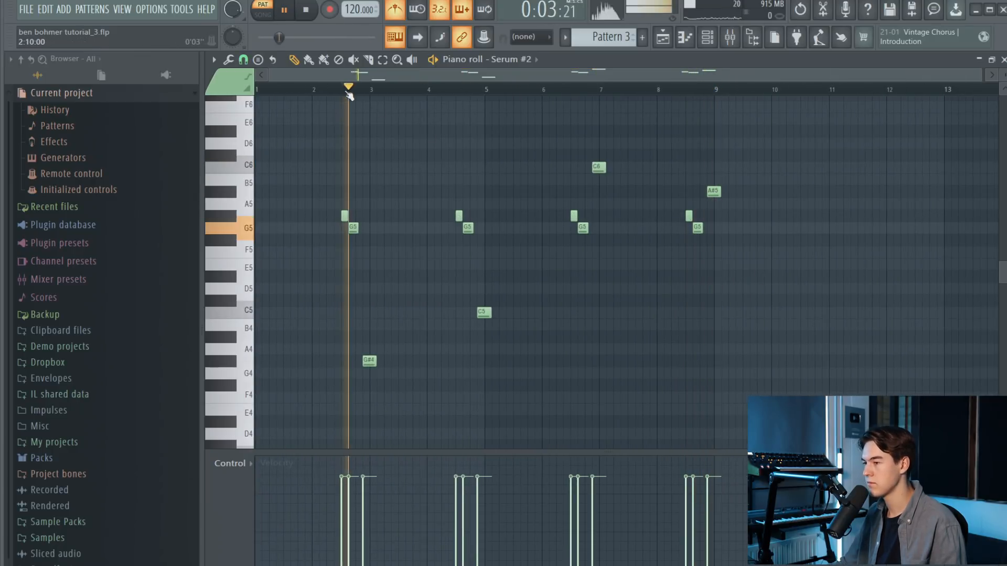
Try a very quiet extra G#4 note near the end of bar 3 and delete it
{"action": "scroll", "coordinate": [519, 236], "scroll_direction": "up", "scroll_amount": 2}
{"action": "left_click", "coordinate": [360, 362]}
{"action": "key", "text": "space"}
{"action": "left_click", "coordinate": [375, 562]}
{"action": "scroll", "coordinate": [325, 341], "scroll_direction": "down", "scroll_amount": 1}
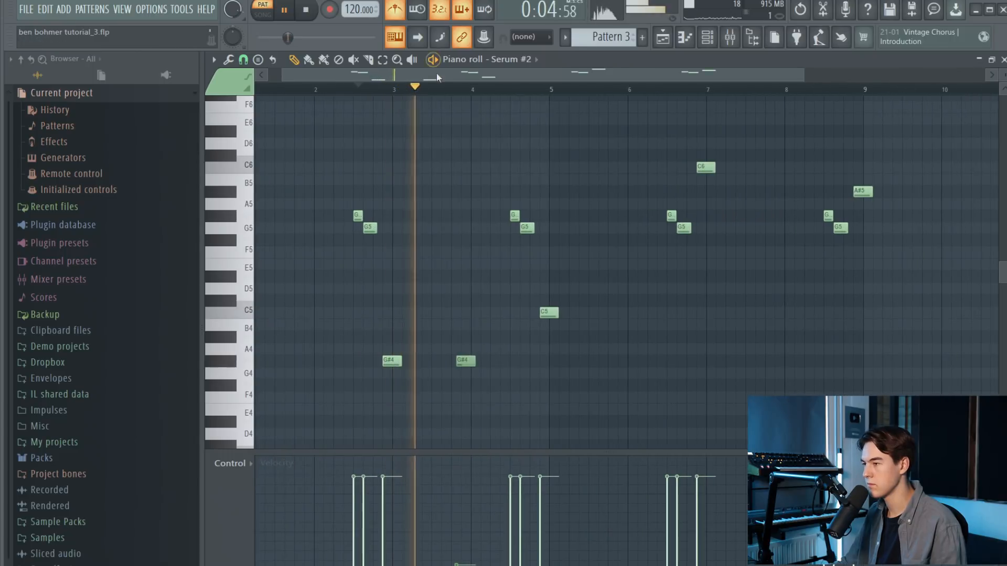
{"action": "right_click", "coordinate": [464, 361]}
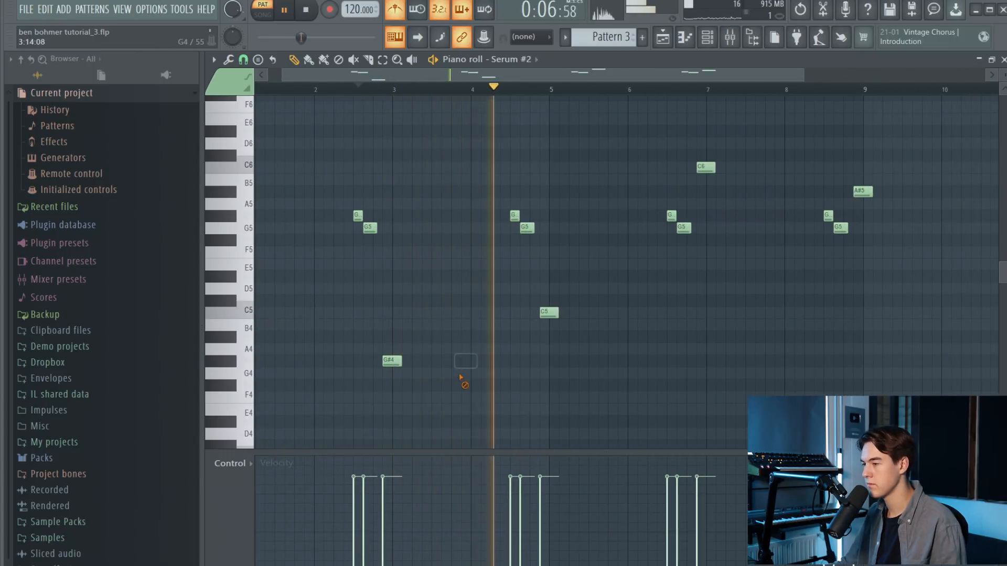
Replace the C5 at the end of the second phrase with an A#4 note
{"action": "key", "text": "space"}
{"action": "left_click", "coordinate": [503, 88]}
{"action": "scroll", "coordinate": [575, 317], "scroll_direction": "up", "scroll_amount": 2}
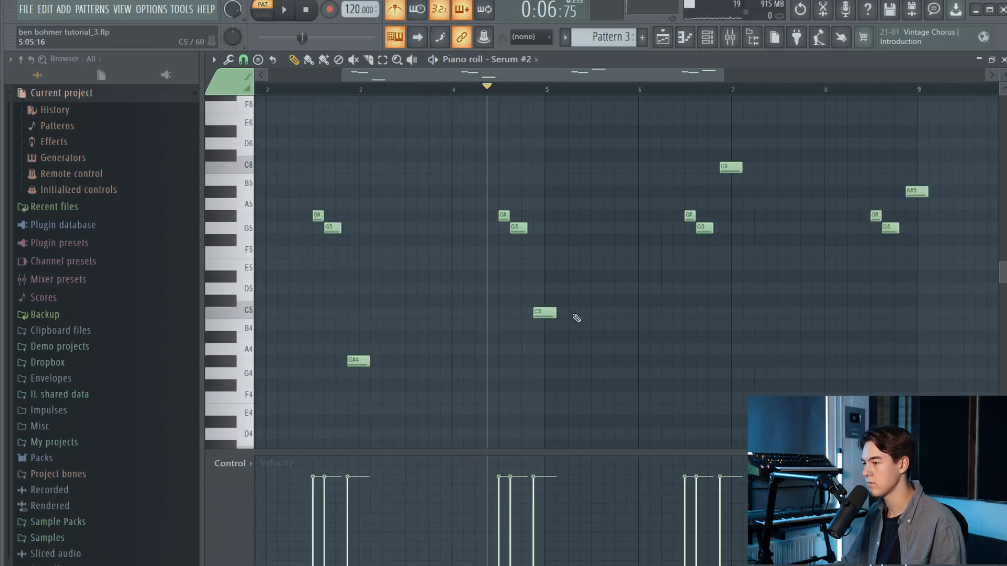
{"action": "left_click", "coordinate": [527, 334]}
{"action": "key", "text": "space"}
{"action": "right_click", "coordinate": [543, 313]}
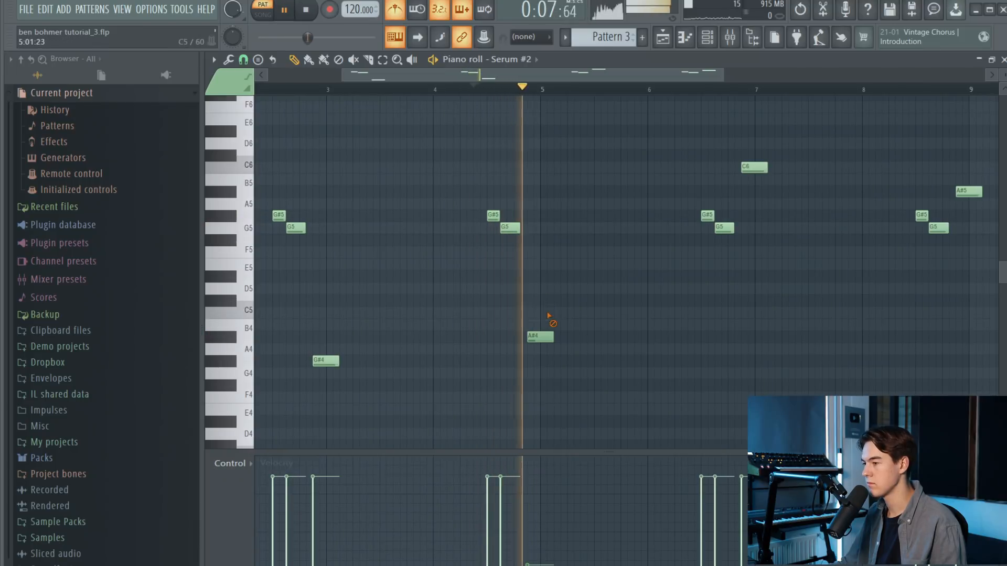
{"action": "key", "text": "space"}
Play the arrangement from bar 22 to check the melody against the other tracks
{"action": "key", "text": "F5"}
{"action": "left_click", "coordinate": [435, 183]}
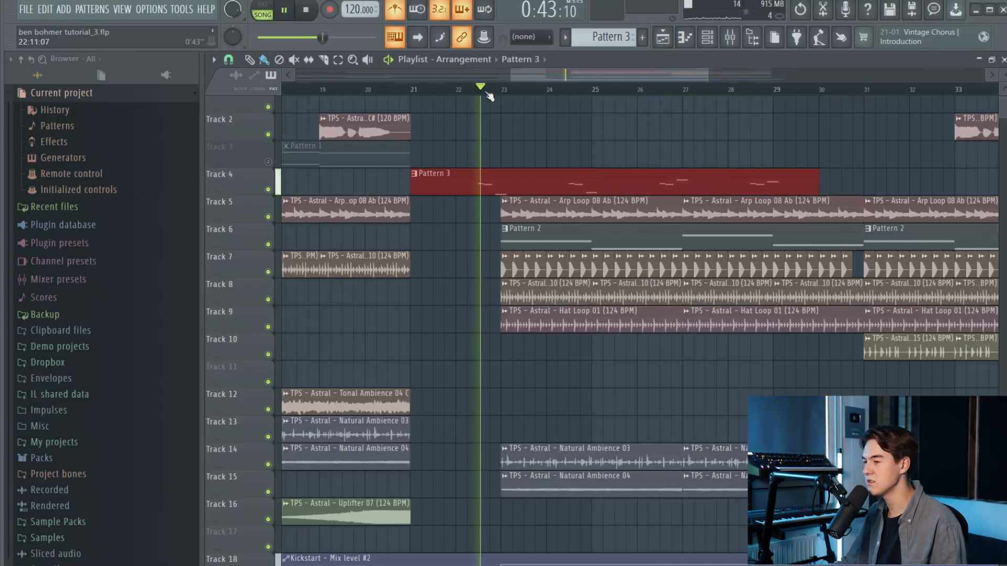
{"action": "scroll", "coordinate": [595, 226], "scroll_direction": "down", "scroll_amount": 2}
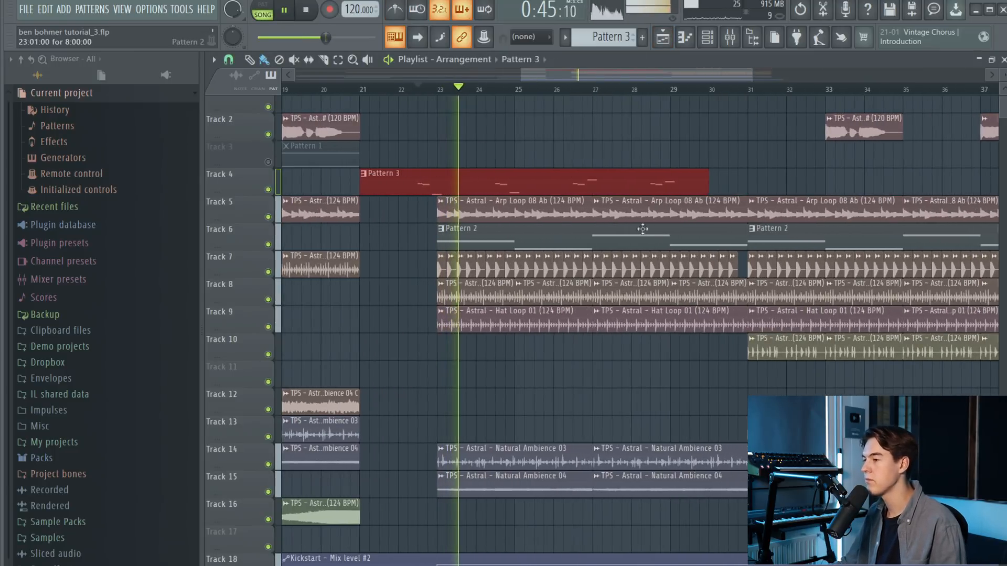
{"action": "scroll", "coordinate": [576, 189], "scroll_direction": "down", "scroll_amount": 2}
{"action": "left_click", "coordinate": [438, 91]}
{"action": "key", "text": "space"}
Raise the last note of Pattern 3's second phrase to D#5 and audition it with the arrangement
{"action": "double_click", "coordinate": [483, 189]}
{"action": "left_click", "coordinate": [461, 91]}
{"action": "scroll", "coordinate": [489, 336], "scroll_direction": "up", "scroll_amount": 2}
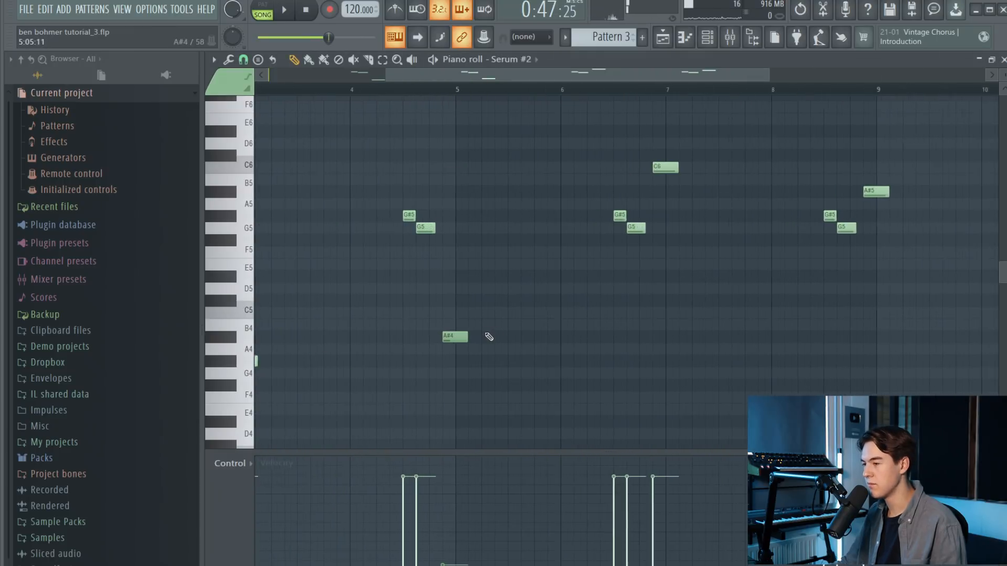
{"action": "left_click_drag", "start_coordinate": [454, 336], "coordinate": [453, 277]}
{"action": "key", "text": "space"}
{"action": "key", "text": "space"}
{"action": "key", "text": "space"}
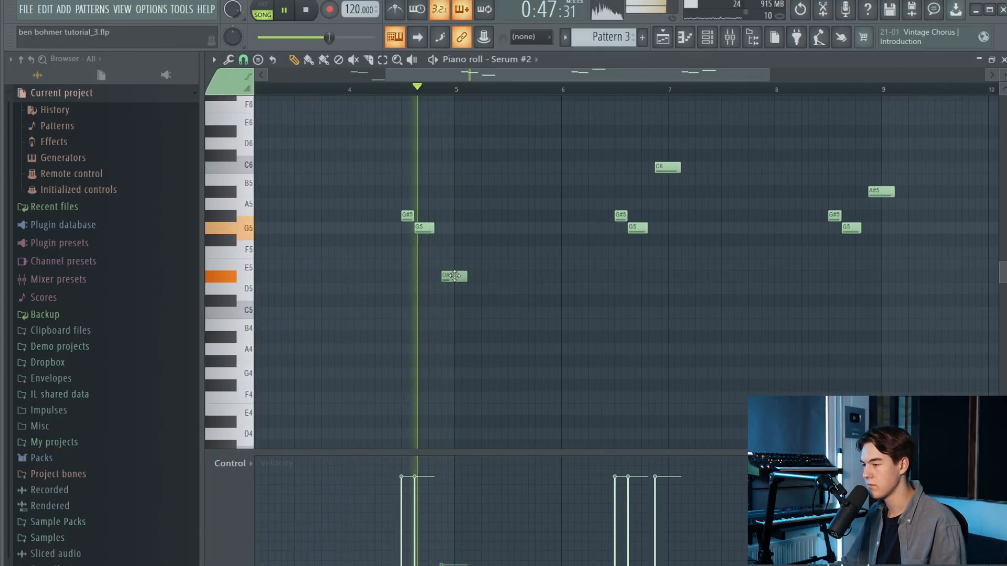
Place a second Pattern 3 clip on Track 4 of the playlist, starting at bar 30
{"action": "left_click", "coordinate": [671, 44]}
{"action": "scroll", "coordinate": [613, 179], "scroll_direction": "down", "scroll_amount": 1}
{"action": "scroll", "coordinate": [613, 179], "scroll_direction": "up", "scroll_amount": 1}
{"action": "left_click", "coordinate": [375, 193]}
{"action": "left_click", "coordinate": [648, 181]}
{"action": "left_click_drag", "start_coordinate": [651, 183], "coordinate": [610, 188]}
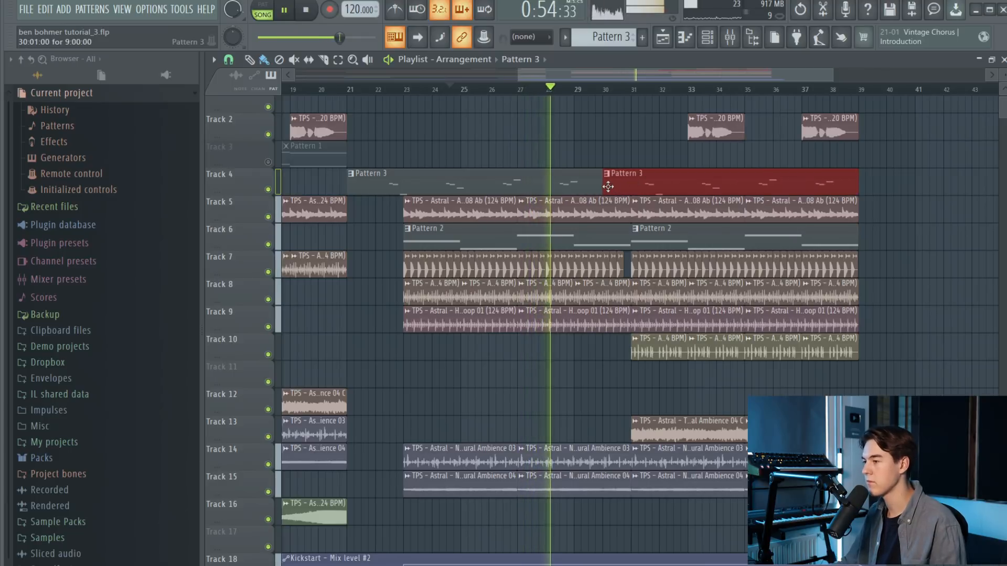
Add a G#5 note four steps long at 9:15 in Pattern 3, after the fourth phrase
{"action": "double_click", "coordinate": [593, 186]}
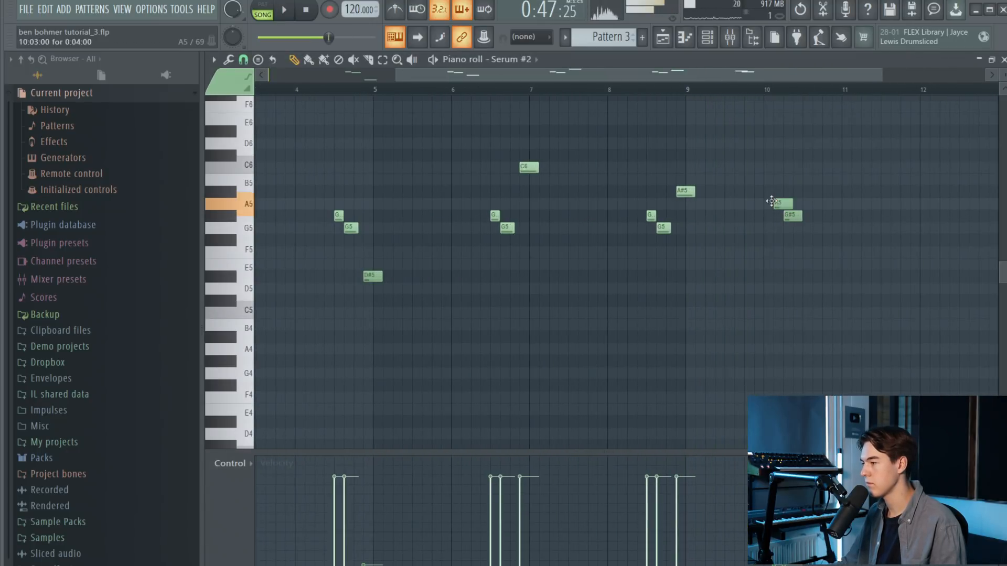
{"action": "scroll", "coordinate": [646, 90], "scroll_direction": "up", "scroll_amount": 2}
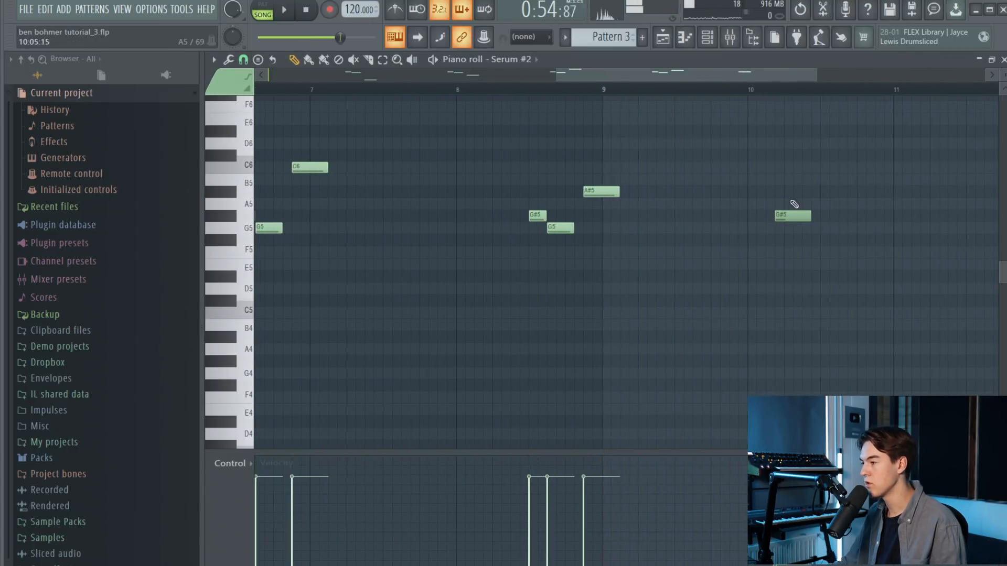
{"action": "key", "text": "space"}
{"action": "left_click_drag", "start_coordinate": [797, 216], "coordinate": [748, 215]}
{"action": "key", "text": "space"}
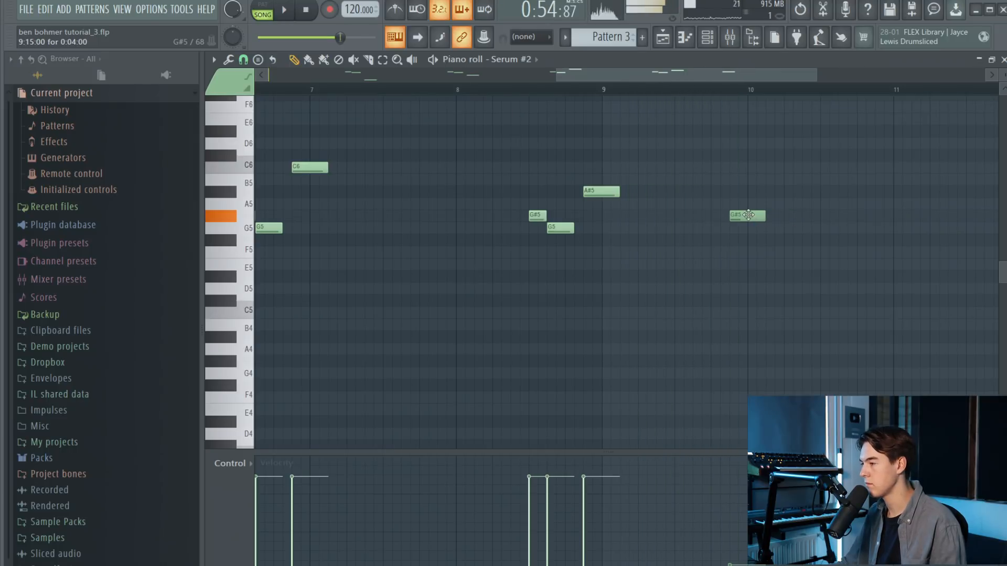
Move the second Pattern 3 clip onto Track 3 with its start at 29:09, overlapping the first clip, and unmute that track
{"action": "left_click", "coordinate": [662, 38]}
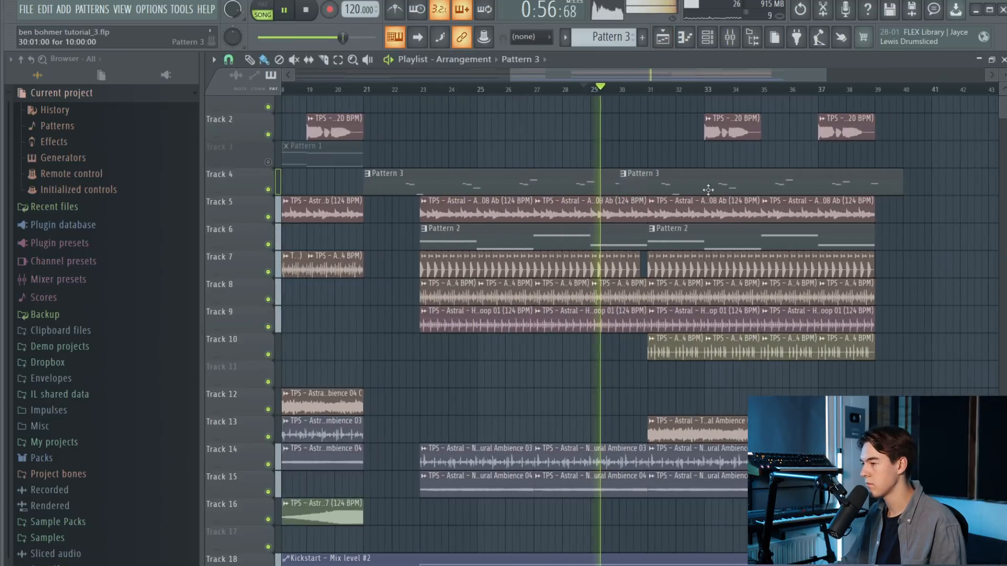
{"action": "scroll", "coordinate": [635, 181], "scroll_direction": "up", "scroll_amount": 3}
{"action": "key", "text": "space"}
{"action": "left_click_drag", "start_coordinate": [641, 184], "coordinate": [609, 187]}
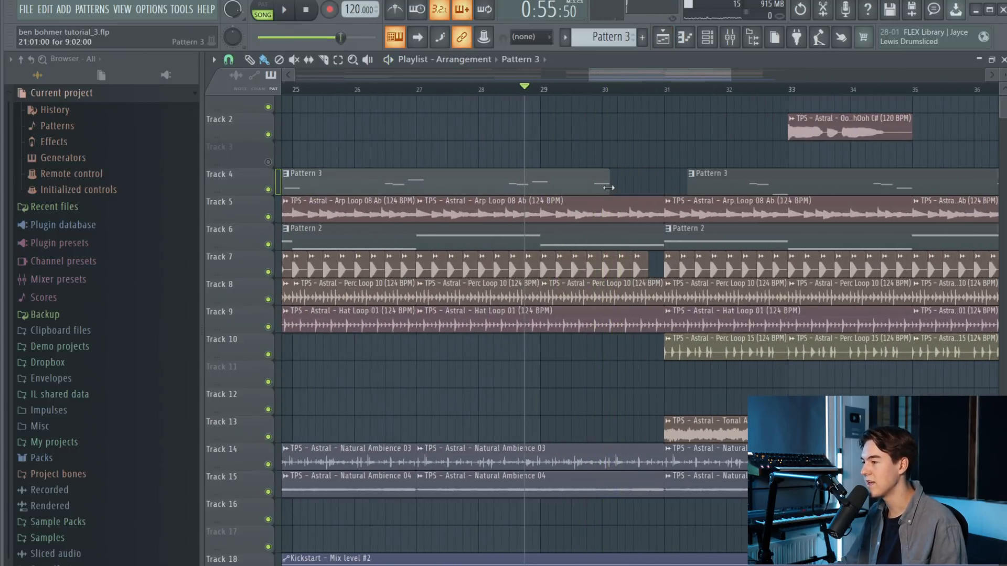
{"action": "left_click_drag", "start_coordinate": [698, 179], "coordinate": [569, 138]}
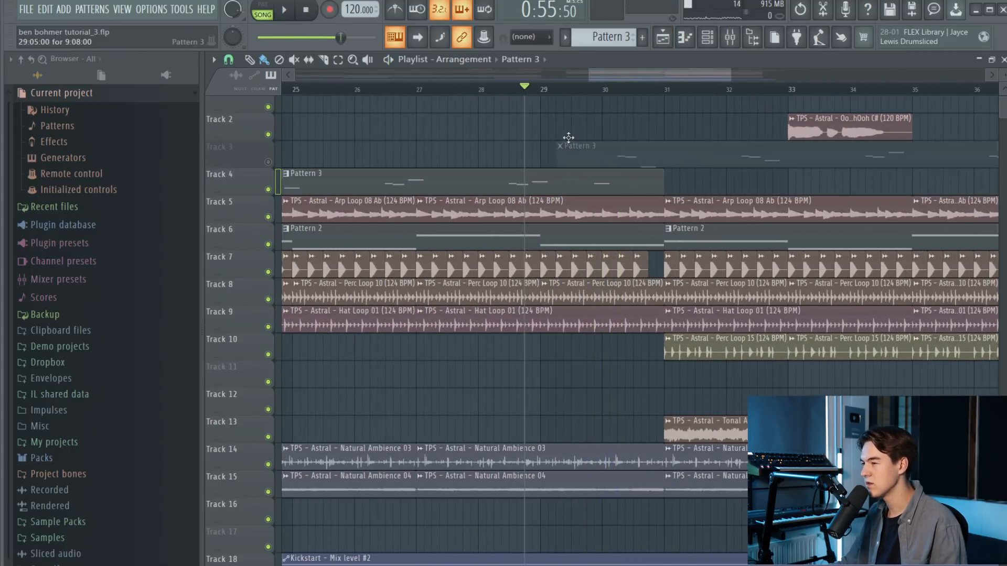
{"action": "left_click", "coordinate": [267, 162]}
{"action": "left_click_drag", "start_coordinate": [543, 160], "coordinate": [648, 164]}
{"action": "key", "text": "space"}
{"action": "key", "text": "ctrl+z"}
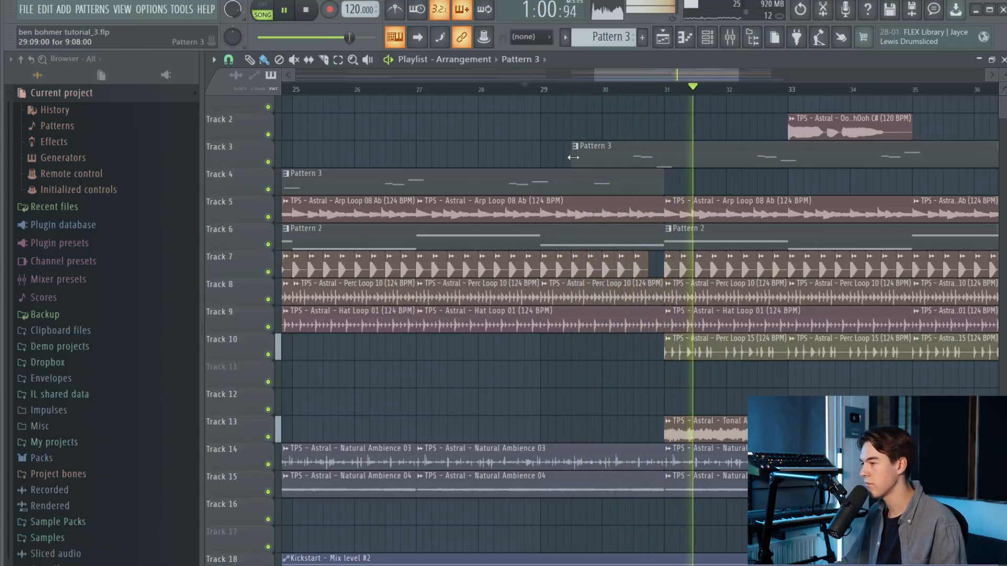
Shorten the first Pattern 3 clip and move the second onto Track 4 directly behind it, so they meet early in bar 30
{"action": "scroll", "coordinate": [663, 176], "scroll_direction": "down", "scroll_amount": 2}
{"action": "left_click_drag", "start_coordinate": [658, 176], "coordinate": [628, 178]}
{"action": "left_click", "coordinate": [663, 150], "text": "ctrl"}
{"action": "key", "text": "shift+Down"}
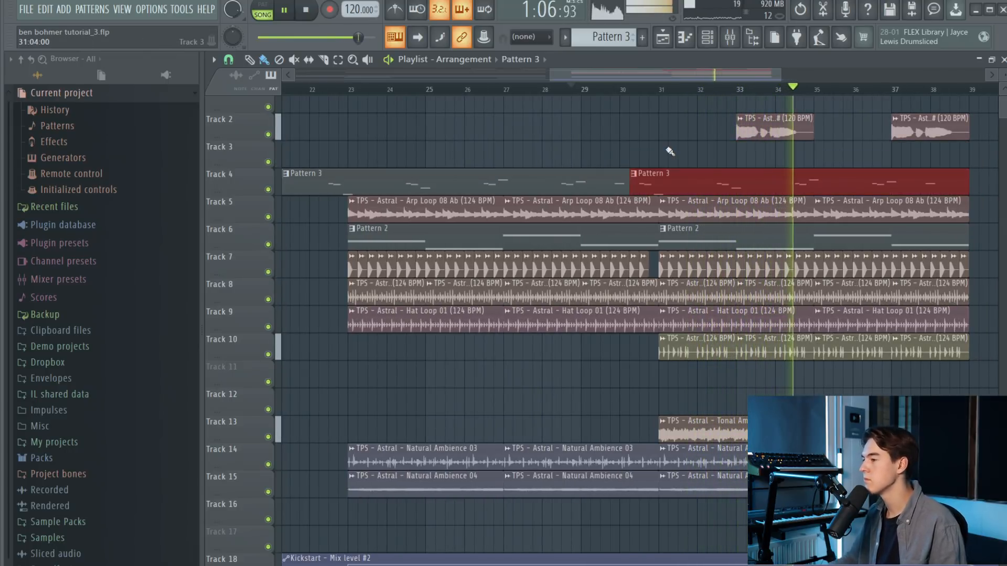
Solo Track 4 and route the Serum #2 channel to mixer insert 4
{"action": "scroll", "coordinate": [558, 146], "scroll_direction": "down", "scroll_amount": 2}
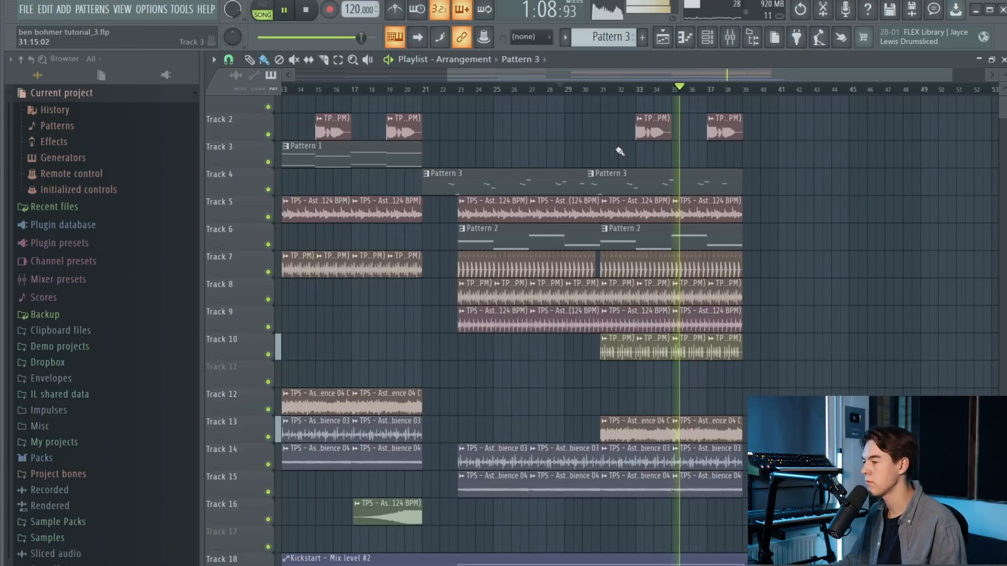
{"action": "scroll", "coordinate": [533, 141], "scroll_direction": "down", "scroll_amount": 1}
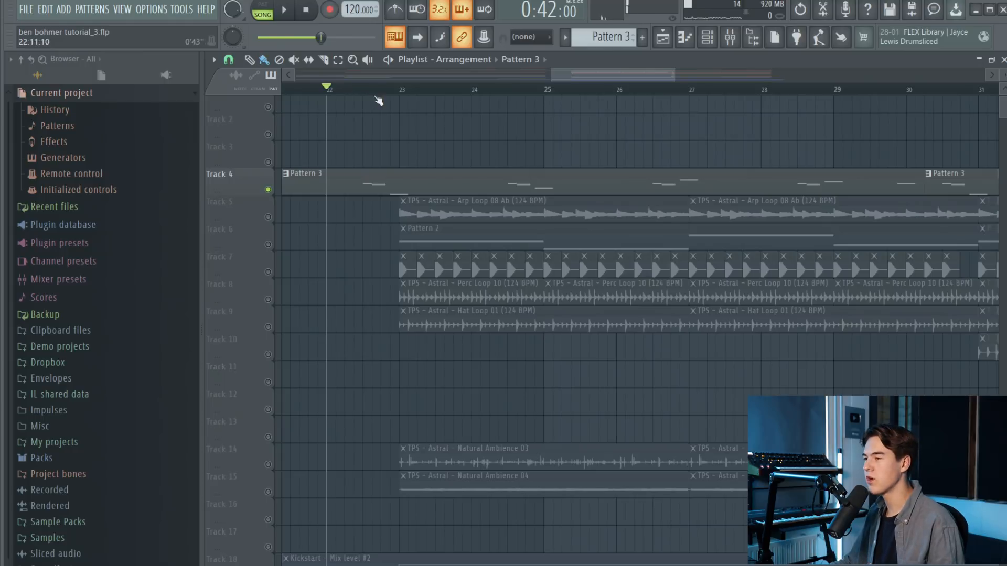
{"action": "left_click", "coordinate": [361, 89]}
{"action": "left_click", "coordinate": [707, 37]}
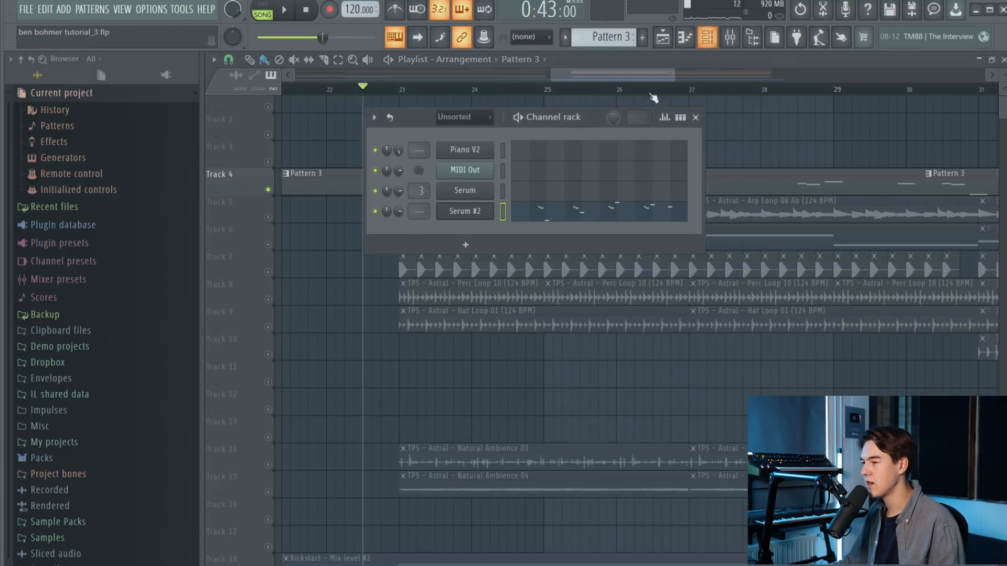
{"action": "left_click", "coordinate": [730, 37]}
{"action": "left_click", "coordinate": [381, 313]}
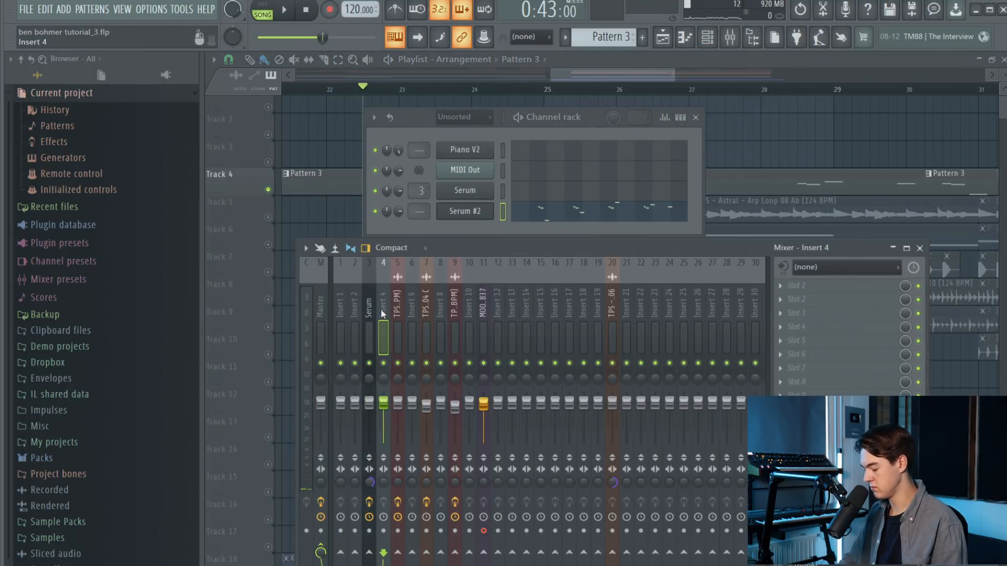
Add Fruity parametric EQ 2 to the Serum #2 mixer track and cut its lows with a steep high-pass at about 141 Hz
{"action": "left_click", "coordinate": [821, 326]}
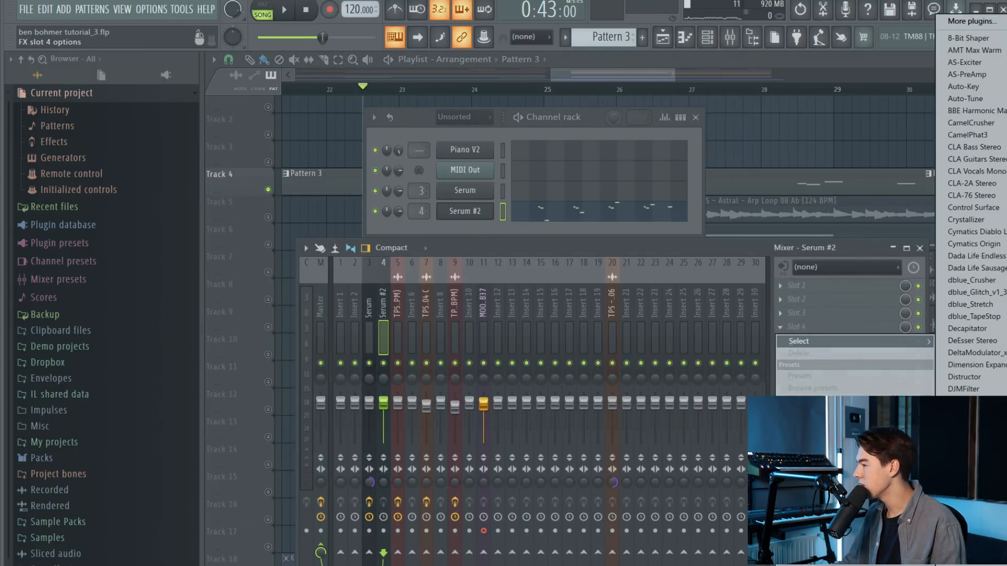
{"action": "left_click", "coordinate": [971, 472]}
{"action": "key", "text": "space"}
{"action": "left_click_drag", "start_coordinate": [363, 314], "coordinate": [387, 398]}
{"action": "key", "text": "space"}
{"action": "scroll", "coordinate": [682, 215], "scroll_direction": "down", "scroll_amount": 2}
{"action": "scroll", "coordinate": [680, 224], "scroll_direction": "up", "scroll_amount": 2}
{"action": "key", "text": "space"}
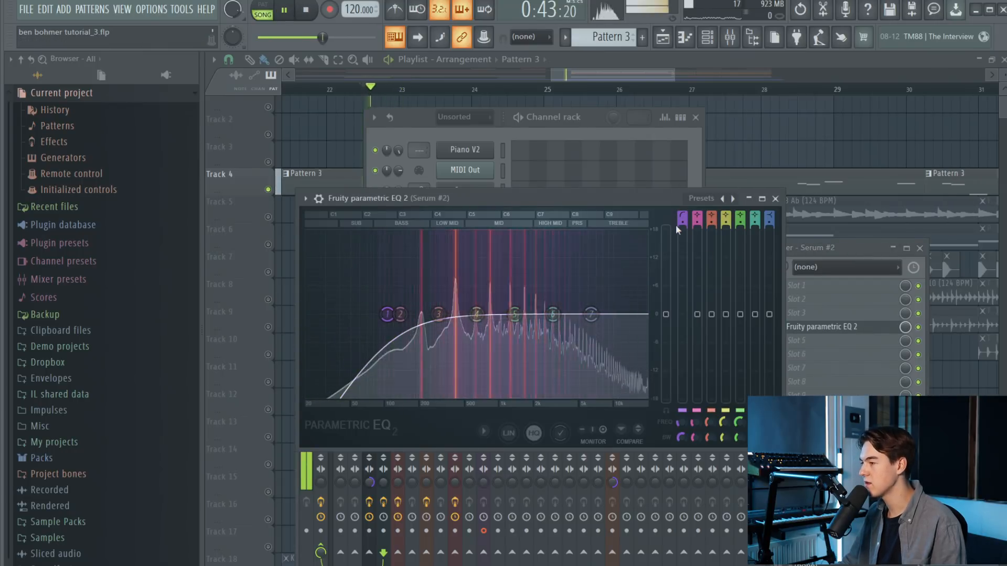
{"action": "left_click_drag", "start_coordinate": [387, 314], "coordinate": [402, 315]}
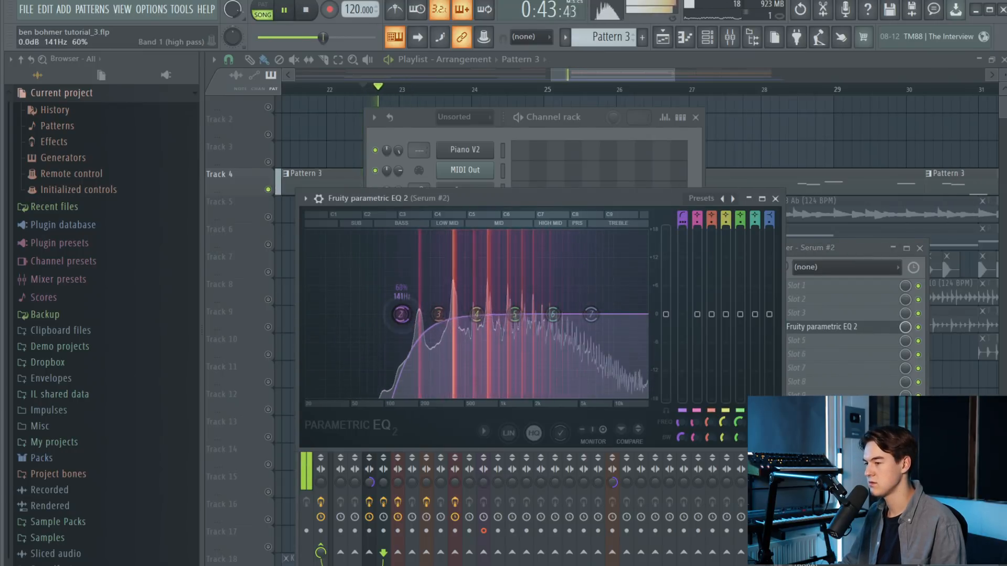
{"action": "key", "text": "space"}
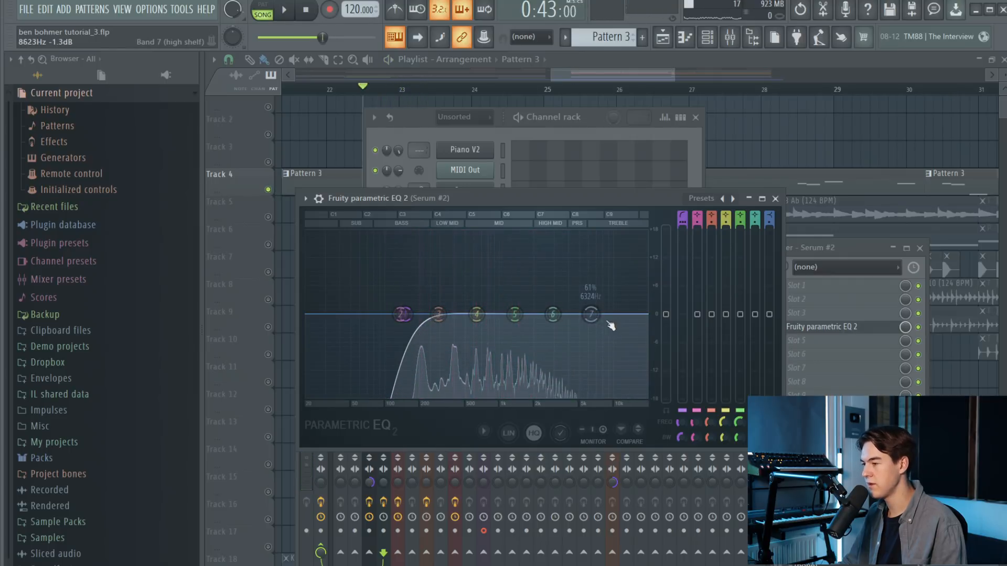
Lower the EQ's high shelf slightly and dip band 4 in the low mids of the Serum #2 pluck
{"action": "left_click_drag", "start_coordinate": [591, 315], "coordinate": [594, 330]}
{"action": "key", "text": "space"}
{"action": "left_click_drag", "start_coordinate": [476, 314], "coordinate": [451, 332]}
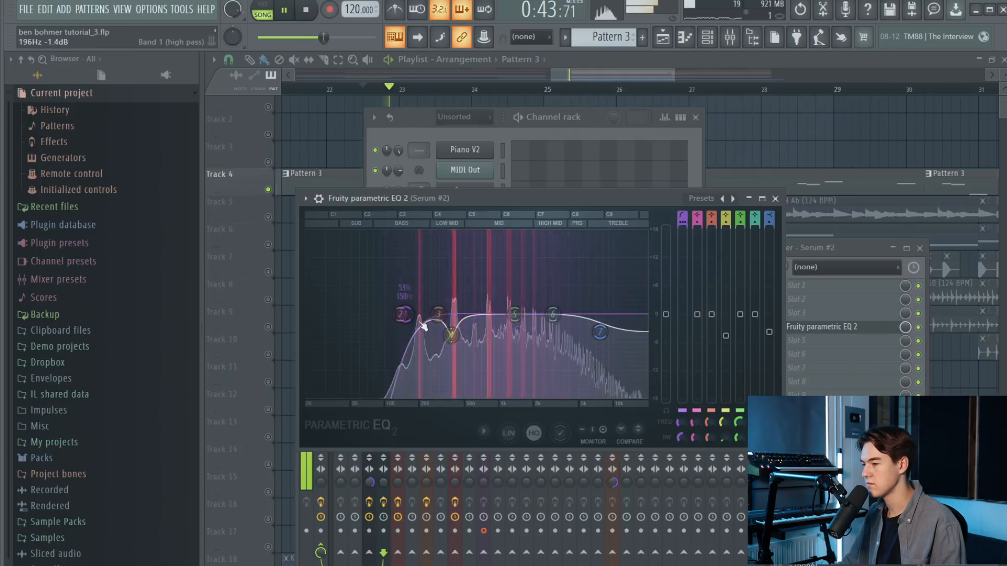
{"action": "left_click", "coordinate": [776, 200]}
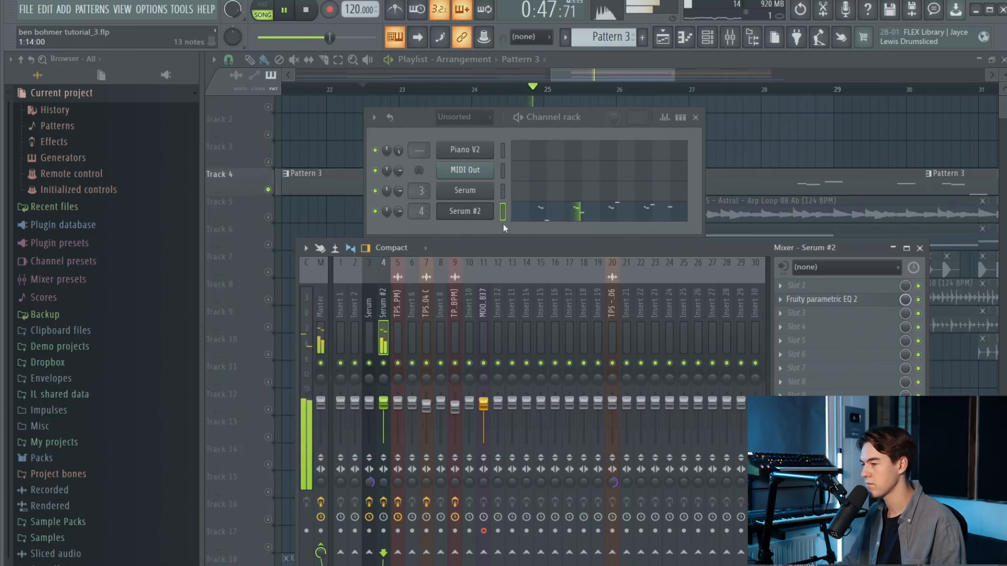
Adjust the bandwidth of the delay filter in the Serum #2 pluck's effects and stop playback
{"action": "left_click", "coordinate": [465, 211]}
{"action": "left_click", "coordinate": [436, 189]}
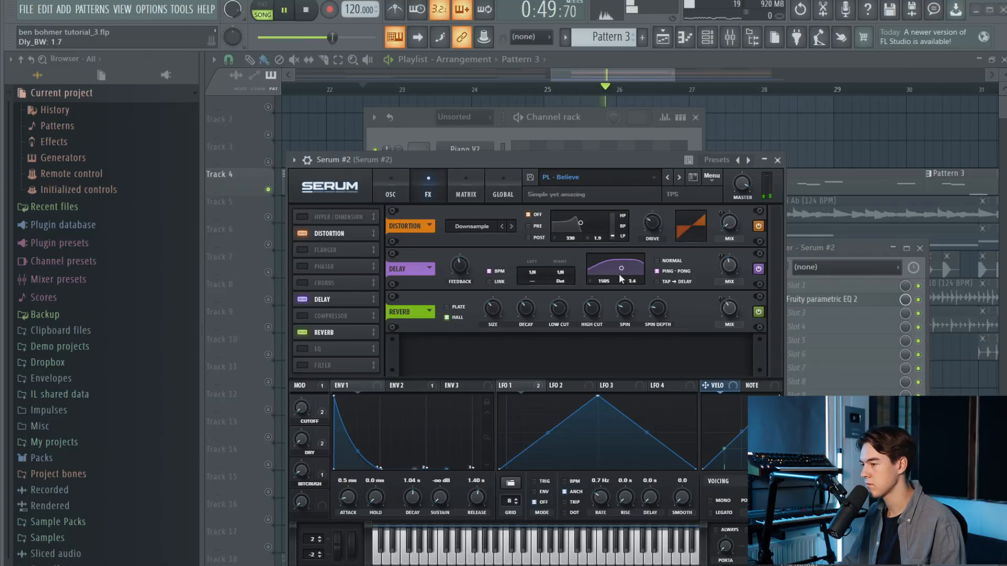
{"action": "left_click", "coordinate": [777, 161]}
{"action": "key", "text": "F12"}
{"action": "key", "text": "space"}
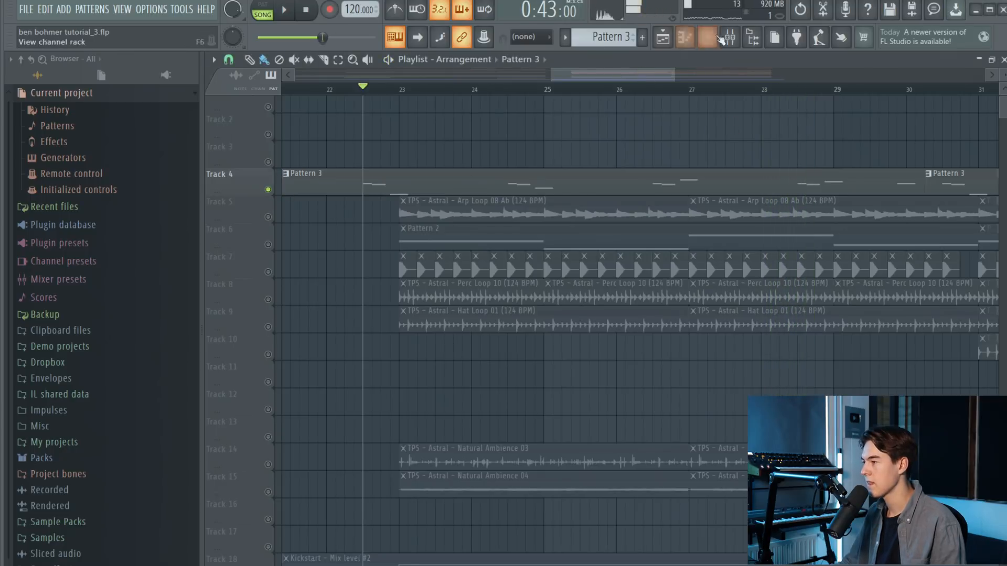
Load Kickstart into slot 7 of the Serum #2 mixer track for sidechain ducking
{"action": "left_click", "coordinate": [716, 40]}
{"action": "left_click", "coordinate": [844, 368]}
{"action": "key", "text": "k"}
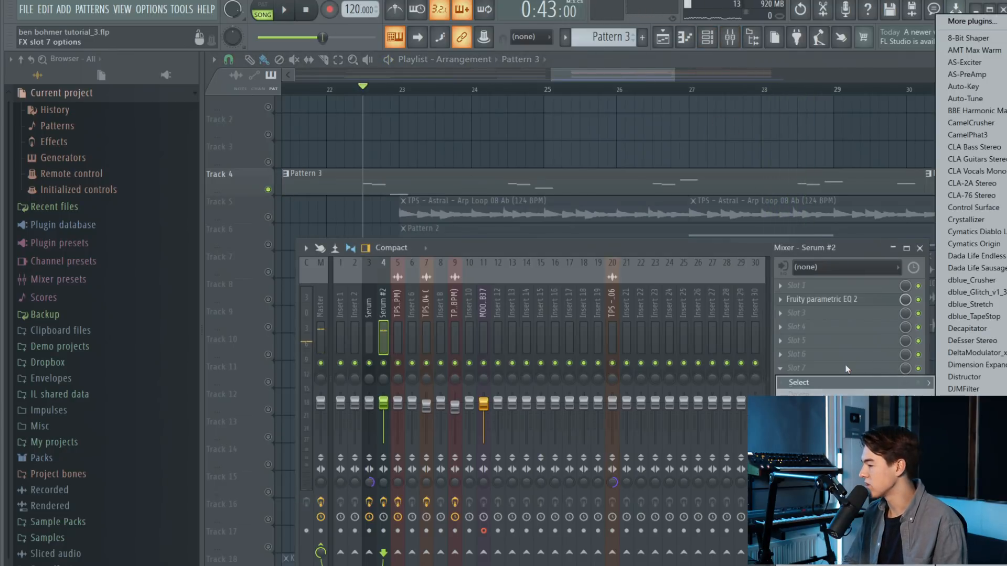
{"action": "key", "text": "Return"}
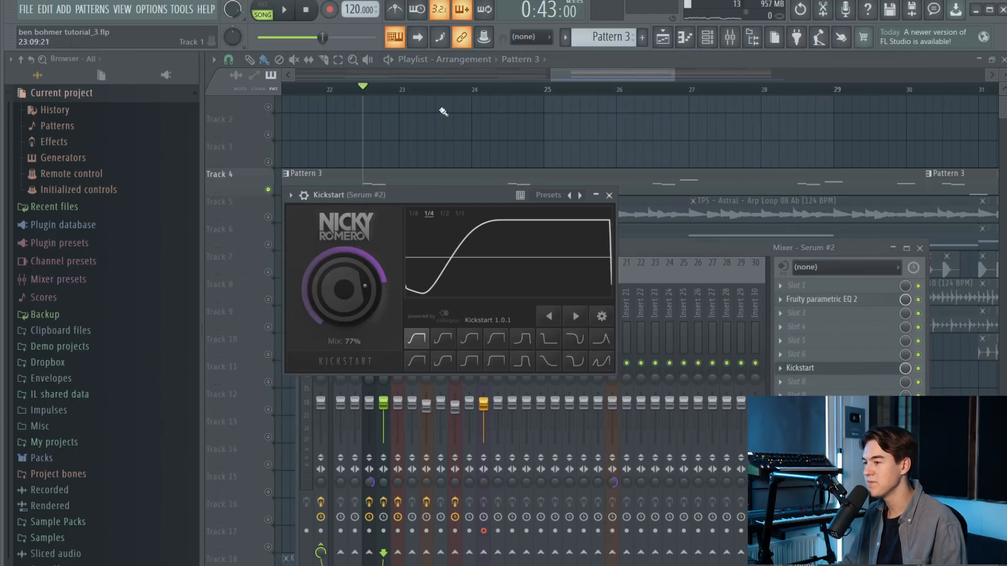
Close the plugin and mixer windows and unsolo Track 4 so the full arrangement plays
{"action": "key", "text": "F12"}
{"action": "key", "text": "space"}
{"action": "right_click", "coordinate": [269, 190]}
{"action": "key", "text": "space"}
Load Crystallizer into slot 3 of the Serum #2 mixer track, after the EQ
{"action": "left_click", "coordinate": [717, 42]}
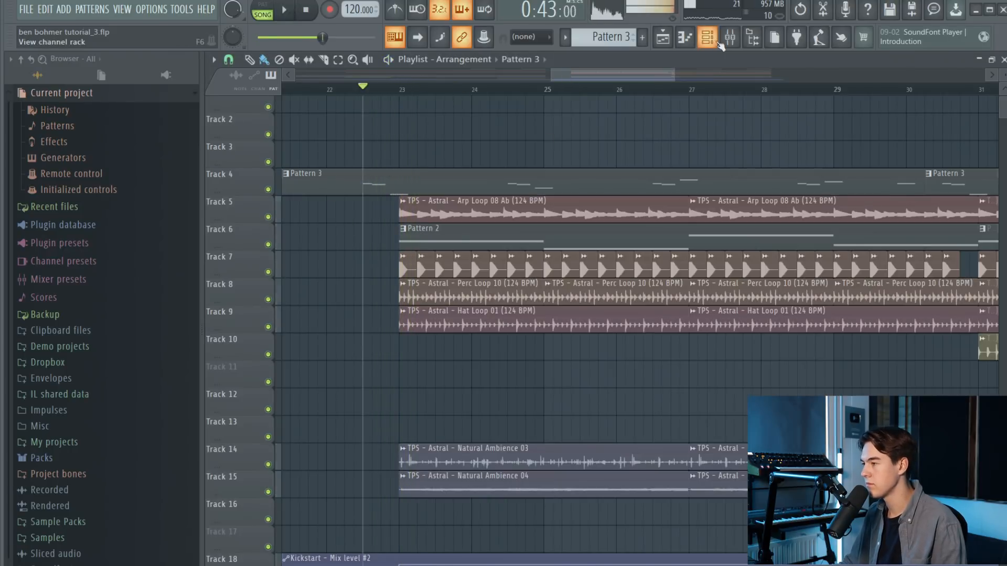
{"action": "left_click", "coordinate": [730, 38]}
{"action": "left_click", "coordinate": [828, 321]}
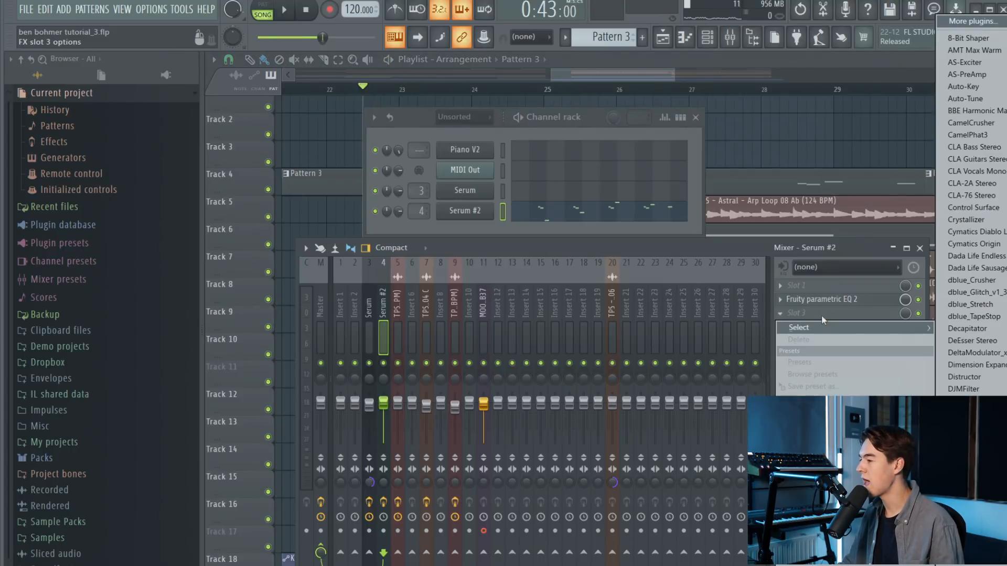
{"action": "left_click", "coordinate": [963, 219]}
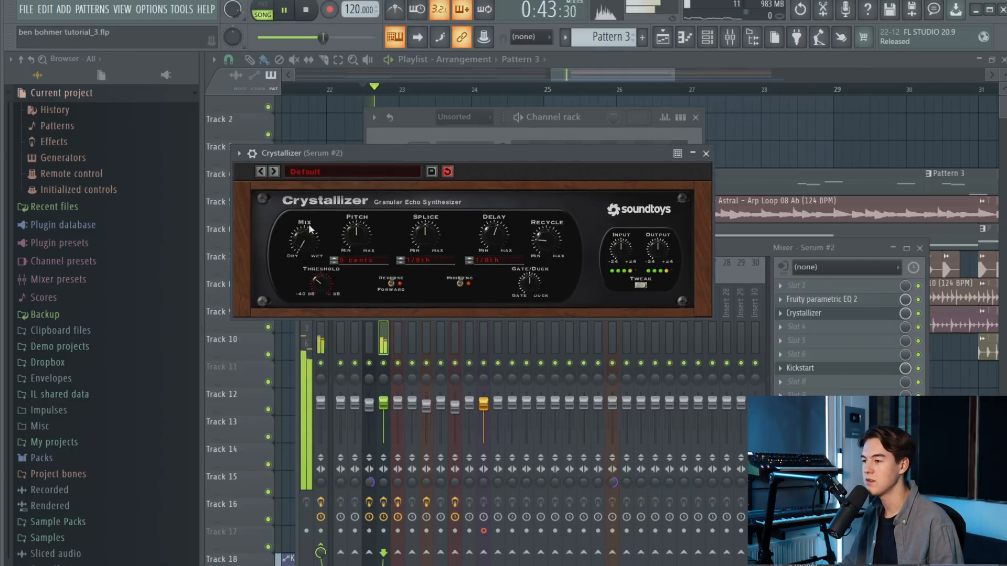
Set Crystallizer's mix somewhat below 50% and fine-tune its Recycle amount during playback
{"action": "mouse_move", "coordinate": [316, 212]}
{"action": "left_mouse_down"}
{"action": "mouse_move", "coordinate": [311, 245]}
{"action": "mouse_move", "coordinate": [317, 204]}
{"action": "left_mouse_up"}
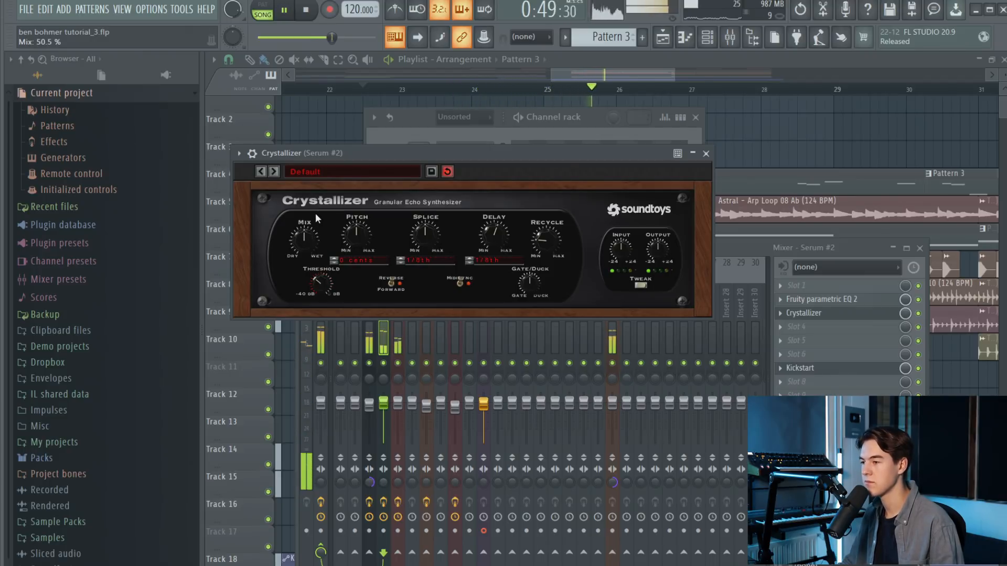
{"action": "left_click_drag", "start_coordinate": [308, 239], "coordinate": [312, 240]}
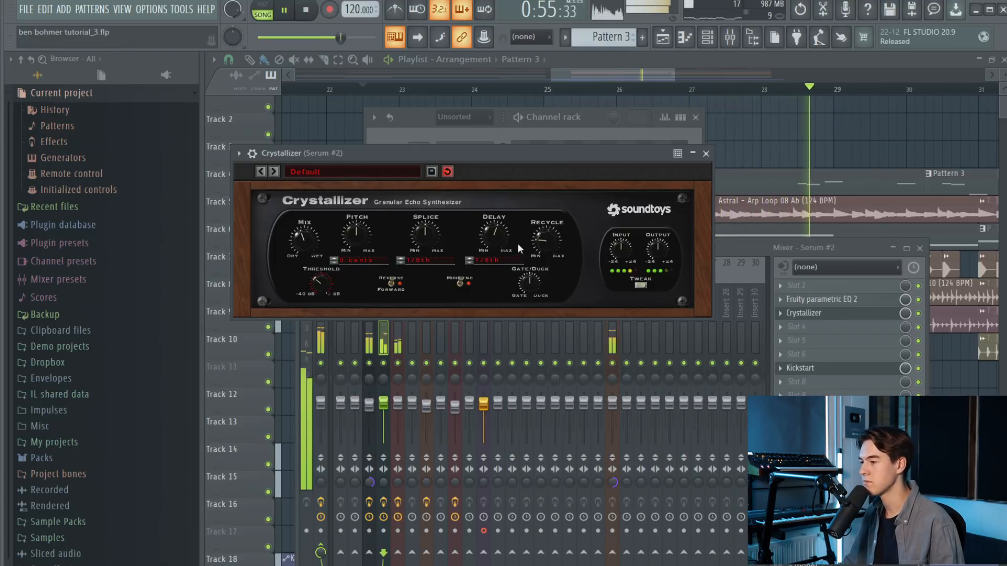
{"action": "left_click_drag", "start_coordinate": [547, 236], "coordinate": [549, 230]}
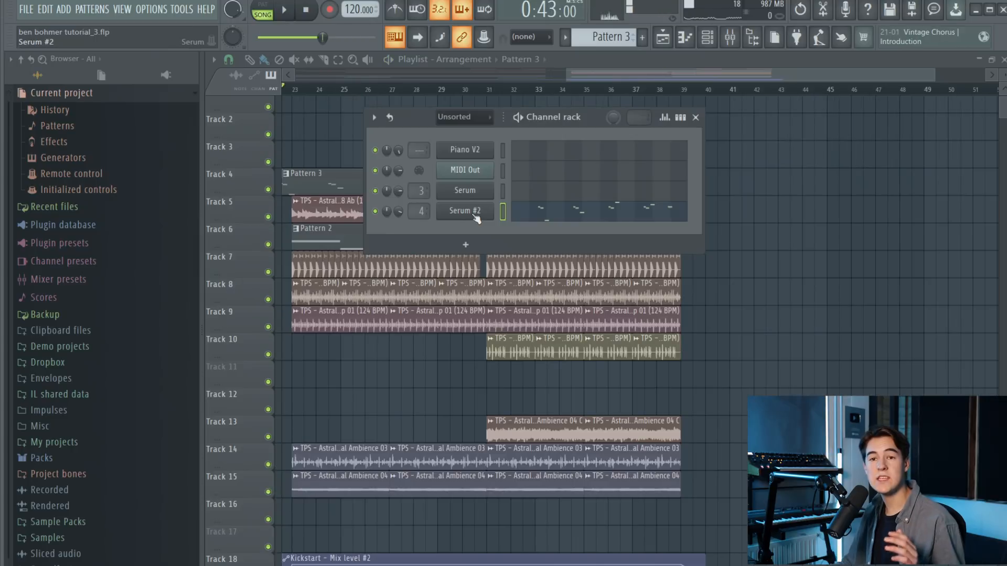
Tweak the filter cutoff in Serum #2 and create an automation clip for that parameter
{"action": "left_click", "coordinate": [465, 211]}
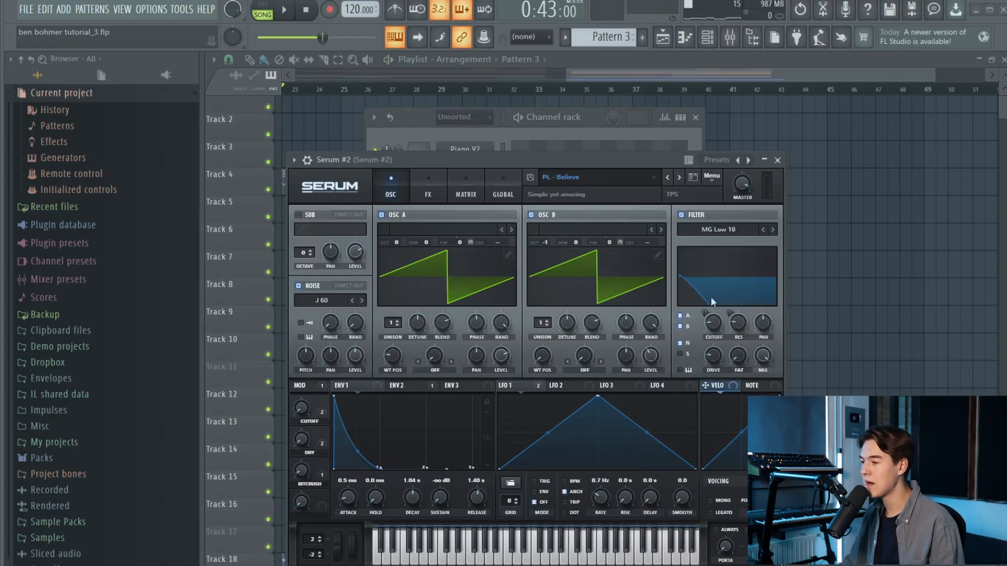
{"action": "right_click", "coordinate": [716, 327]}
{"action": "left_click", "coordinate": [717, 326]}
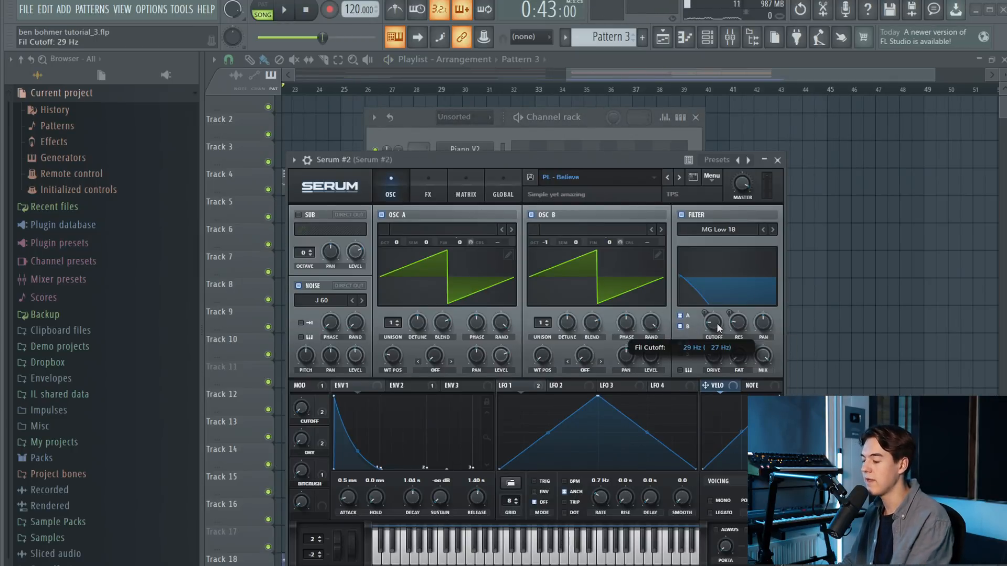
{"action": "mouse_move", "coordinate": [717, 324]}
{"action": "left_mouse_down"}
{"action": "mouse_move", "coordinate": [717, 295]}
{"action": "mouse_move", "coordinate": [710, 318]}
{"action": "left_mouse_up"}
{"action": "left_click", "coordinate": [181, 9]}
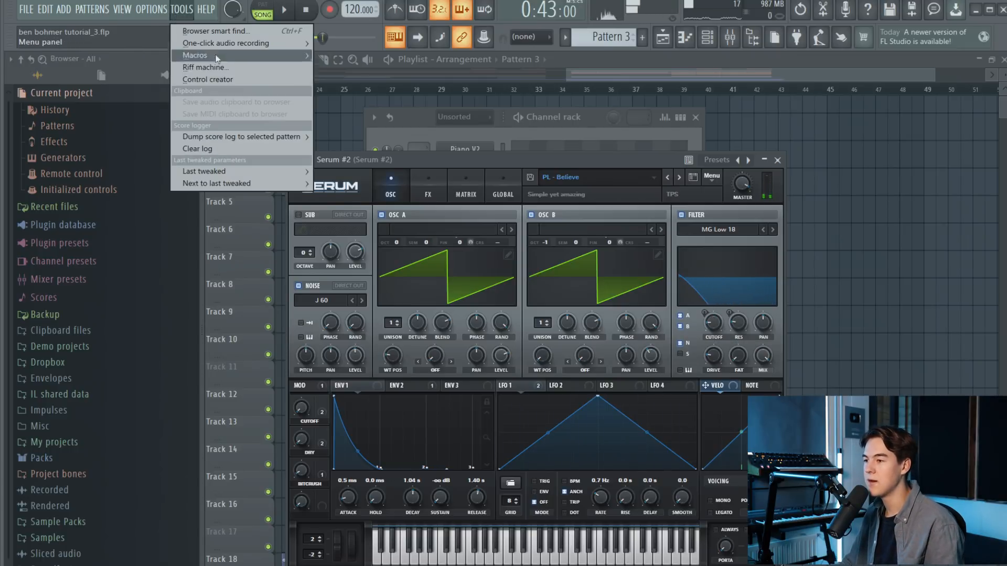
{"action": "mouse_move", "coordinate": [254, 174]}
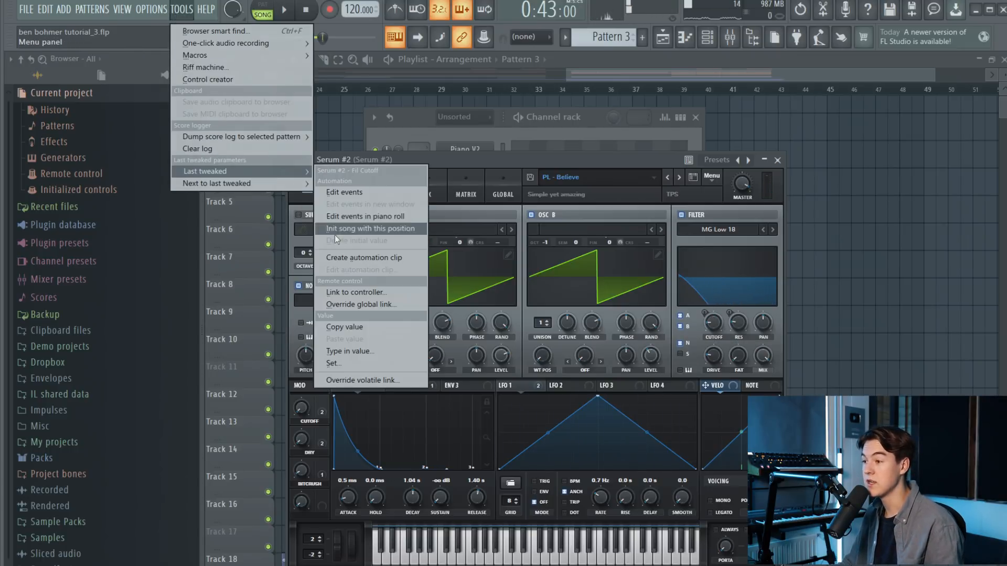
{"action": "left_click", "coordinate": [356, 260]}
Place the Serum #2 filter cutoff automation clip on Track 1 starting at bar 23 and play the section
{"action": "left_click_drag", "start_coordinate": [309, 111], "coordinate": [592, 114]}
{"action": "scroll", "coordinate": [587, 116], "scroll_direction": "up", "scroll_amount": 5}
{"action": "scroll", "coordinate": [596, 118], "scroll_direction": "down", "scroll_amount": 5}
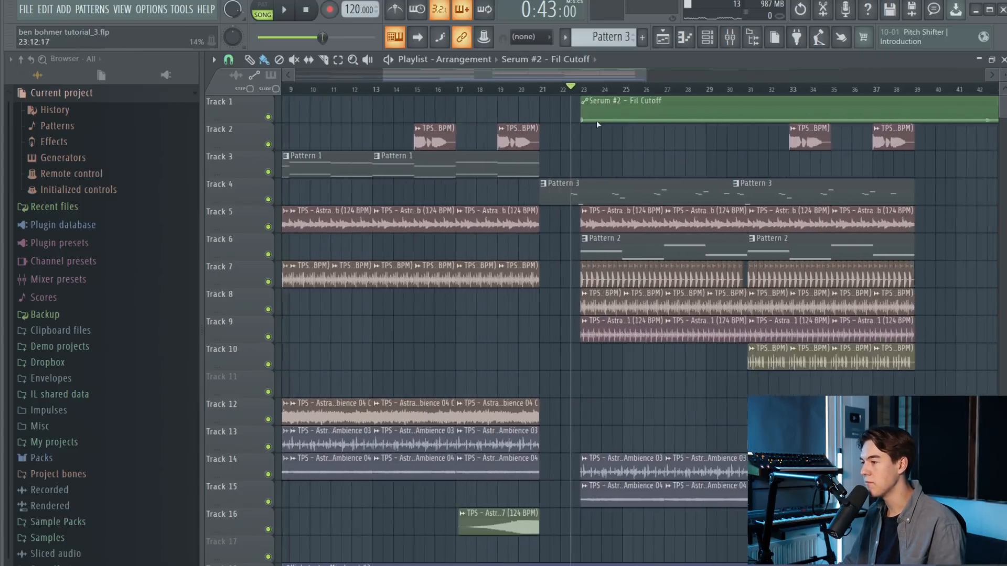
{"action": "scroll", "coordinate": [590, 113], "scroll_direction": "up", "scroll_amount": 6}
{"action": "scroll", "coordinate": [541, 112], "scroll_direction": "down", "scroll_amount": 4}
{"action": "scroll", "coordinate": [599, 142], "scroll_direction": "up", "scroll_amount": 4}
{"action": "key", "text": "space"}
Add points to the cutoff automation forming a small bump that peaks just before bar 25 and drops back at bar 25
{"action": "scroll", "coordinate": [504, 129], "scroll_direction": "up", "scroll_amount": 2}
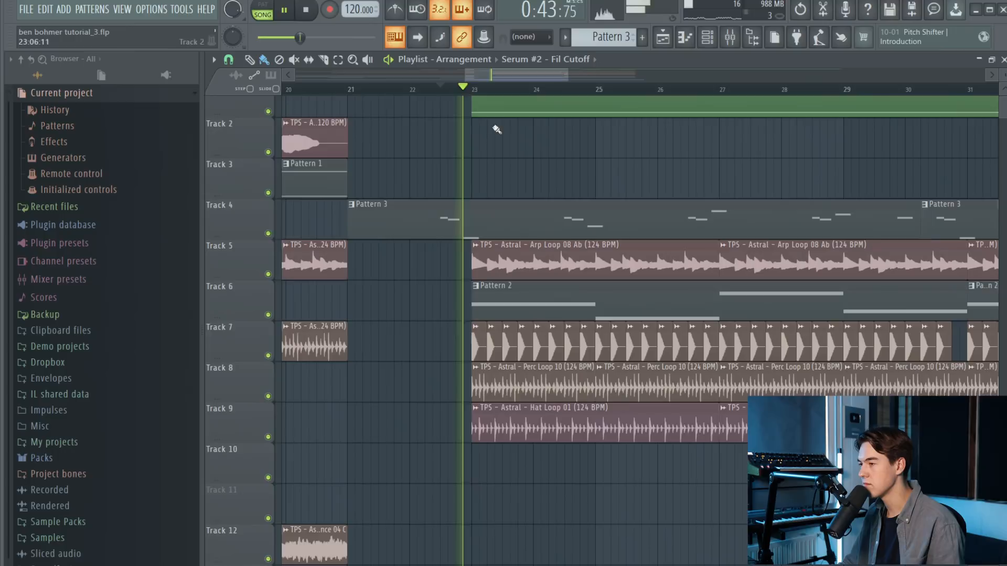
{"action": "scroll", "coordinate": [501, 136], "scroll_direction": "up", "scroll_amount": 1}
{"action": "right_click", "coordinate": [477, 130]}
{"action": "left_click", "coordinate": [523, 333]}
{"action": "scroll", "coordinate": [531, 125], "scroll_direction": "up", "scroll_amount": 2}
{"action": "left_click", "coordinate": [586, 132]}
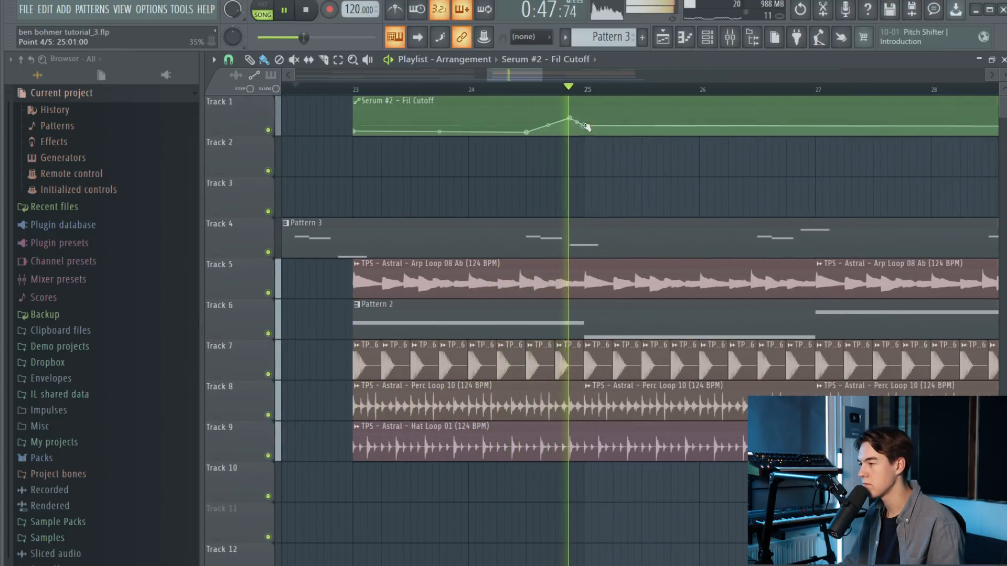
{"action": "key", "text": "space"}
{"action": "left_click_drag", "start_coordinate": [570, 118], "coordinate": [565, 125]}
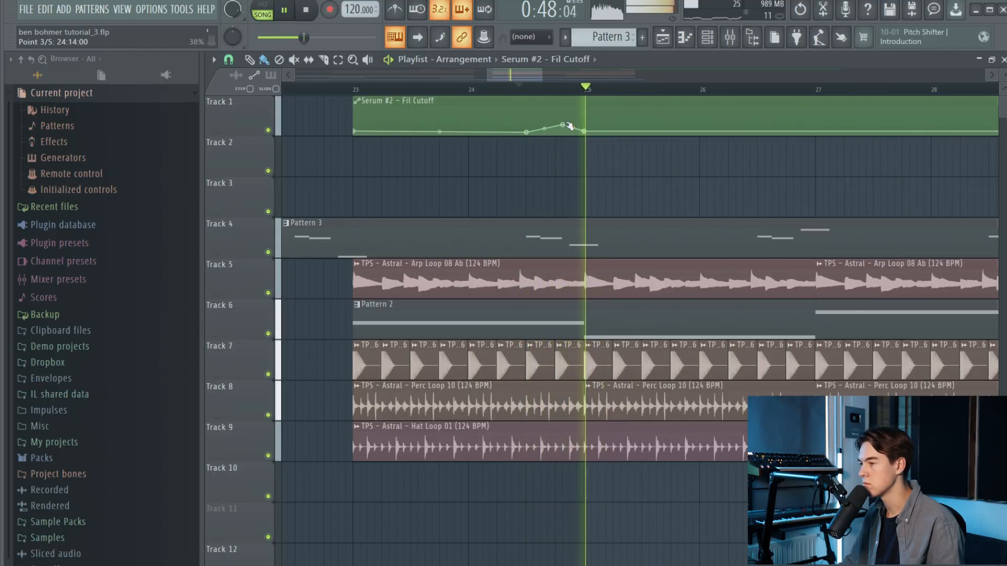
{"action": "key", "text": "space"}
Add a curved cutoff rise from 26:09 up to a peak at bar 27
{"action": "scroll", "coordinate": [490, 156], "scroll_direction": "down", "scroll_amount": 1}
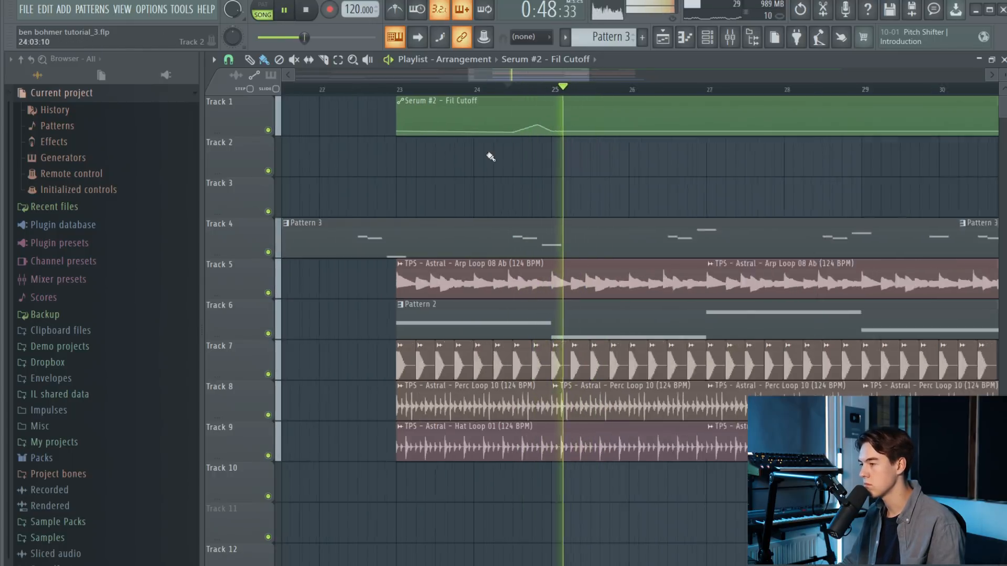
{"action": "scroll", "coordinate": [639, 175], "scroll_direction": "right", "scroll_amount": 3}
{"action": "scroll", "coordinate": [542, 132], "scroll_direction": "up", "scroll_amount": 1}
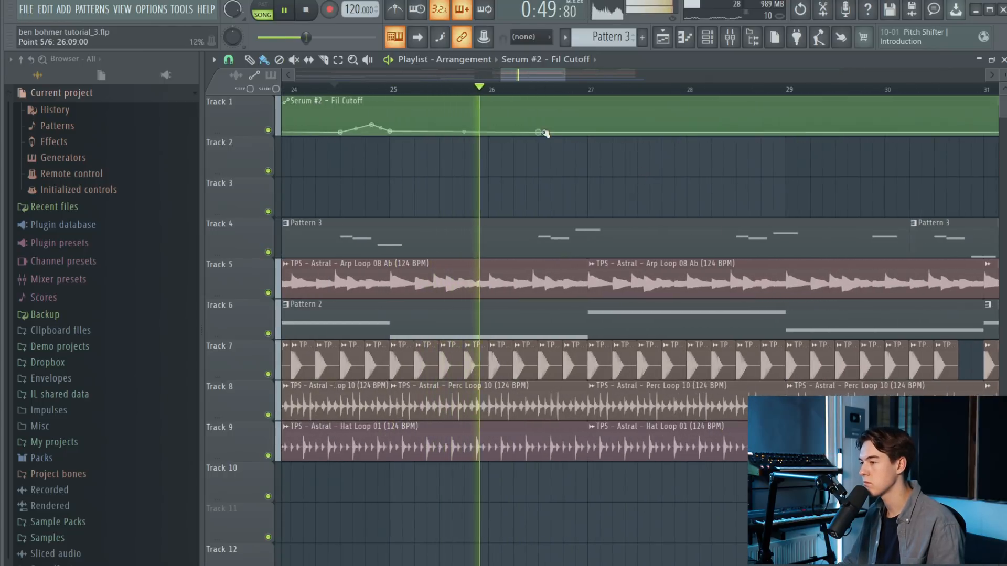
{"action": "left_click", "coordinate": [588, 121]}
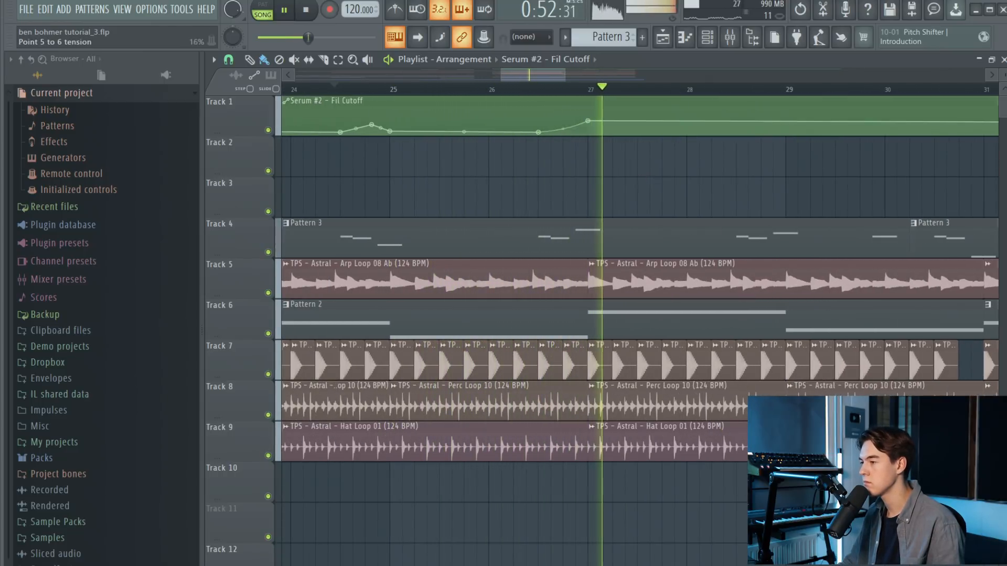
{"action": "left_click", "coordinate": [543, 91]}
{"action": "left_click_drag", "start_coordinate": [563, 133], "coordinate": [563, 131]}
Add points that bring the cutoff gradually back down through bars 28 and 29, including 28:15 and 29:13
{"action": "scroll", "coordinate": [552, 137], "scroll_direction": "down", "scroll_amount": 3}
{"action": "scroll", "coordinate": [638, 134], "scroll_direction": "up", "scroll_amount": 2}
{"action": "right_click", "coordinate": [633, 130]}
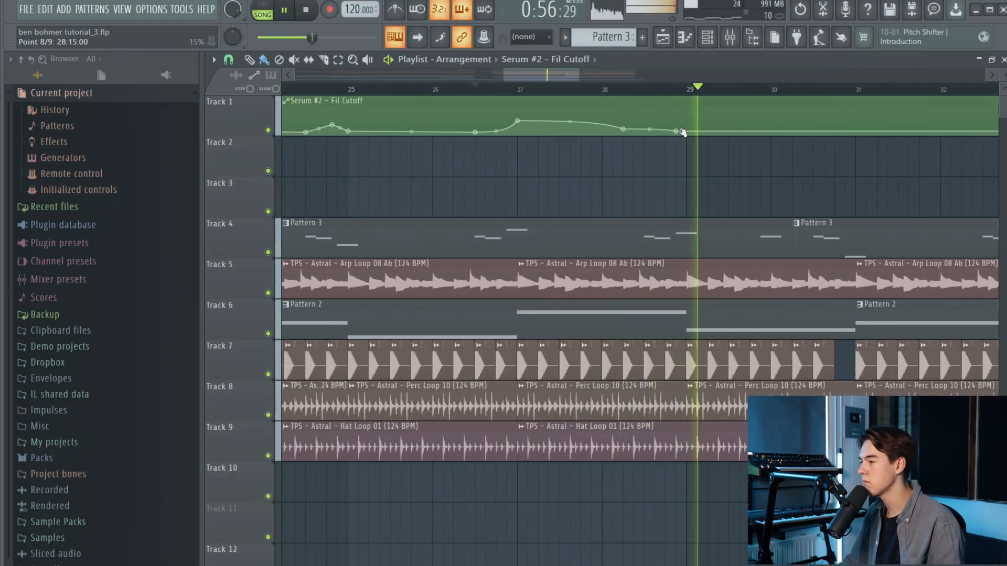
{"action": "scroll", "coordinate": [717, 148], "scroll_direction": "down", "scroll_amount": 3}
{"action": "scroll", "coordinate": [717, 148], "scroll_direction": "up", "scroll_amount": 2}
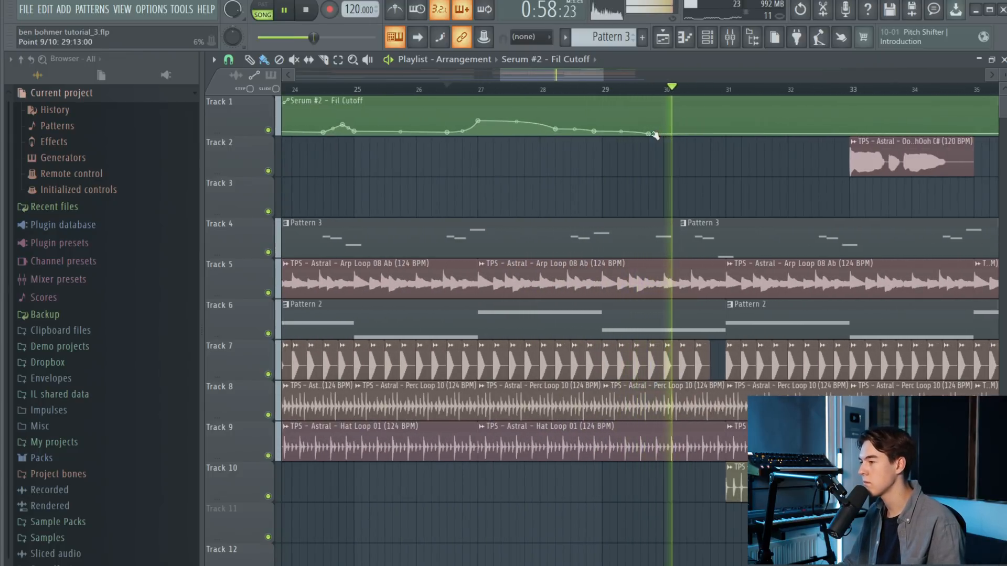
Trim the Fil Cutoff automation clip to end at bar 30 and raise its last point in bar 29
{"action": "scroll", "coordinate": [650, 134], "scroll_direction": "down", "scroll_amount": 5}
{"action": "key", "text": "space"}
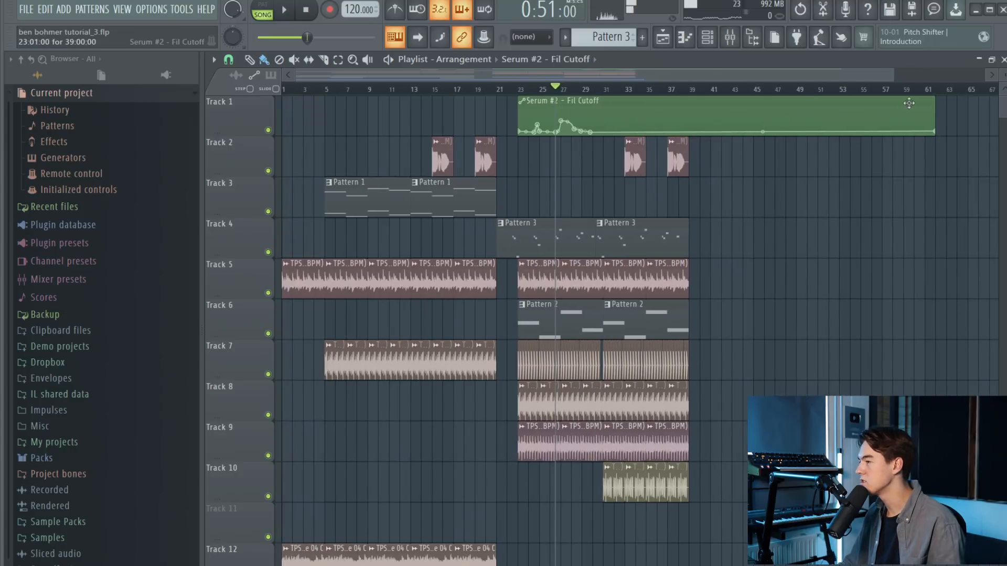
{"action": "left_click_drag", "start_coordinate": [936, 103], "coordinate": [617, 103]}
{"action": "scroll", "coordinate": [584, 114], "scroll_direction": "up", "scroll_amount": 4}
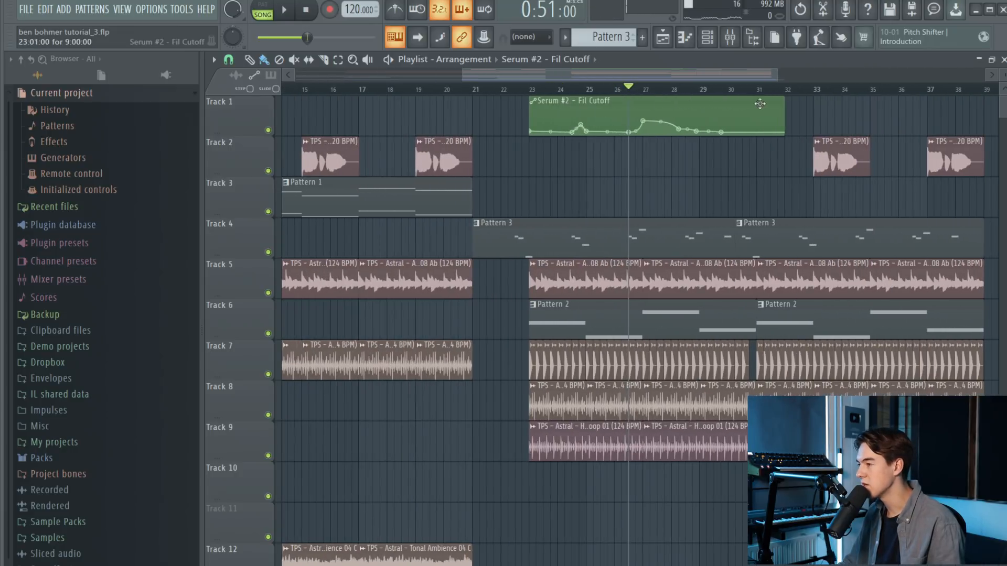
{"action": "key", "text": "space"}
{"action": "left_click_drag", "start_coordinate": [791, 105], "coordinate": [718, 105]}
{"action": "scroll", "coordinate": [706, 131], "scroll_direction": "up", "scroll_amount": 2}
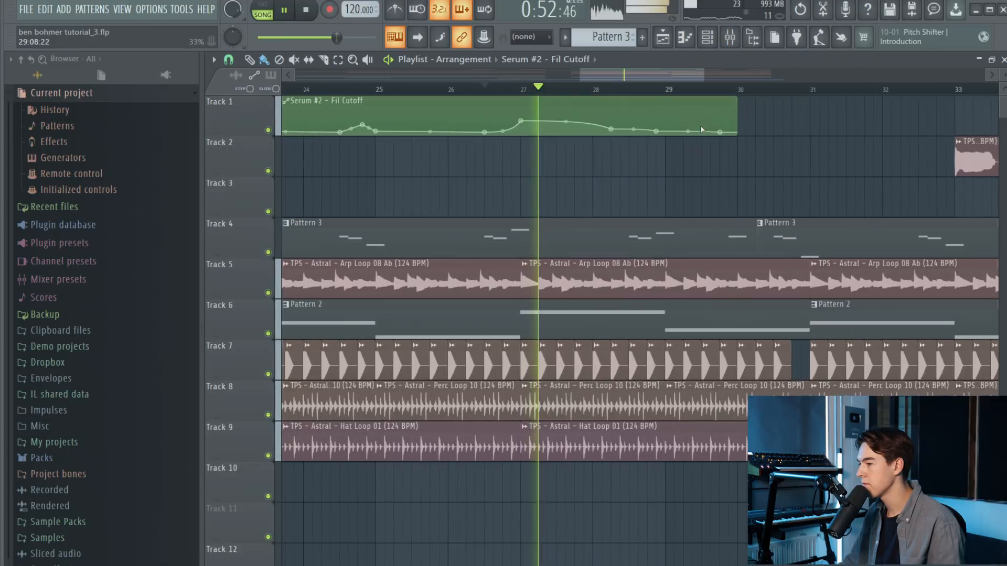
Place a copy of the Fil Cutoff clip at bar 31 on Track 1 and extend the first clip to meet it
{"action": "left_click", "coordinate": [748, 111]}
{"action": "left_click_drag", "start_coordinate": [748, 112], "coordinate": [818, 98]}
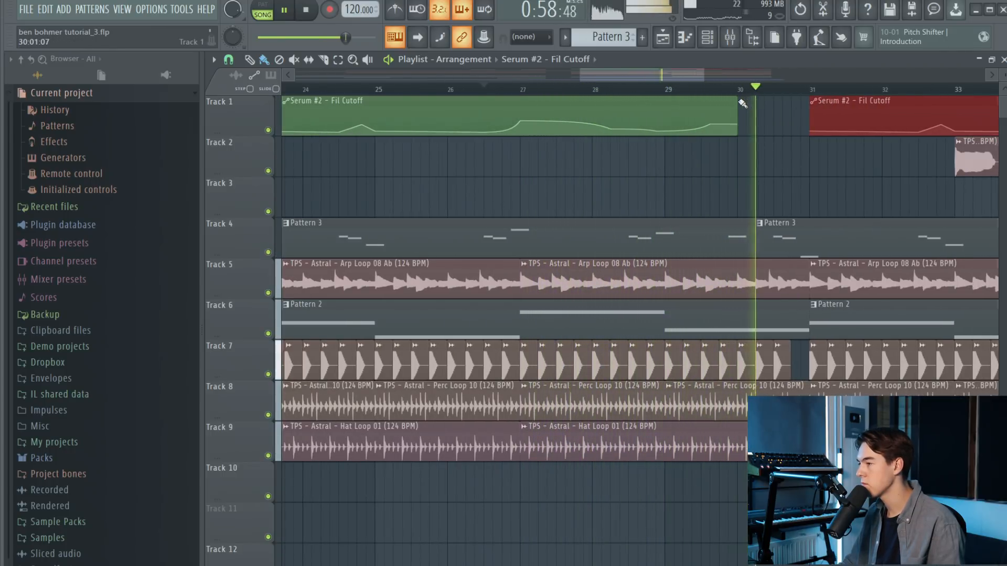
{"action": "key", "text": "ctrl+z"}
{"action": "left_click_drag", "start_coordinate": [736, 103], "coordinate": [809, 103]}
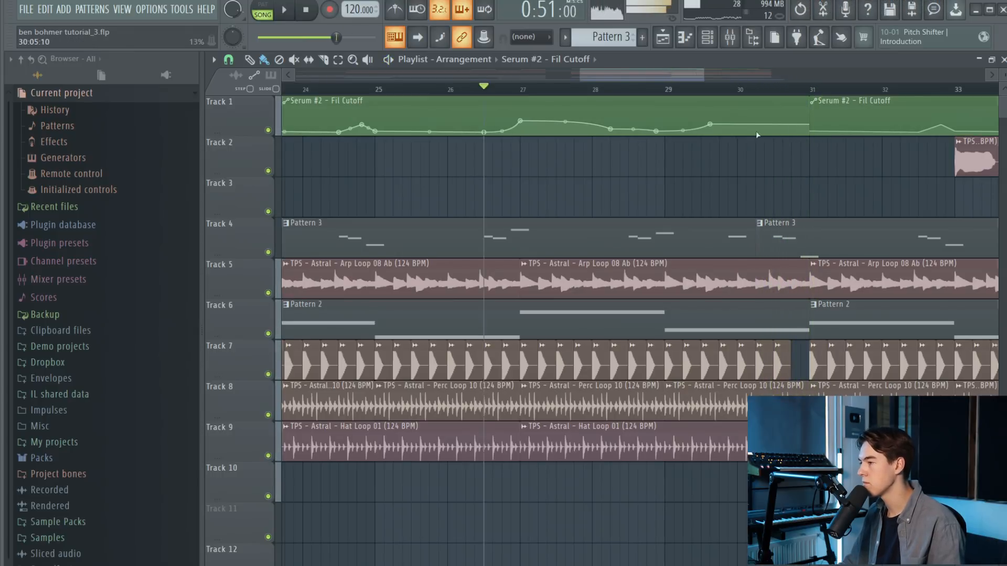
Add a low cutoff point at 30:05 and play through the transition into the second automation clip
{"action": "left_click", "coordinate": [697, 83]}
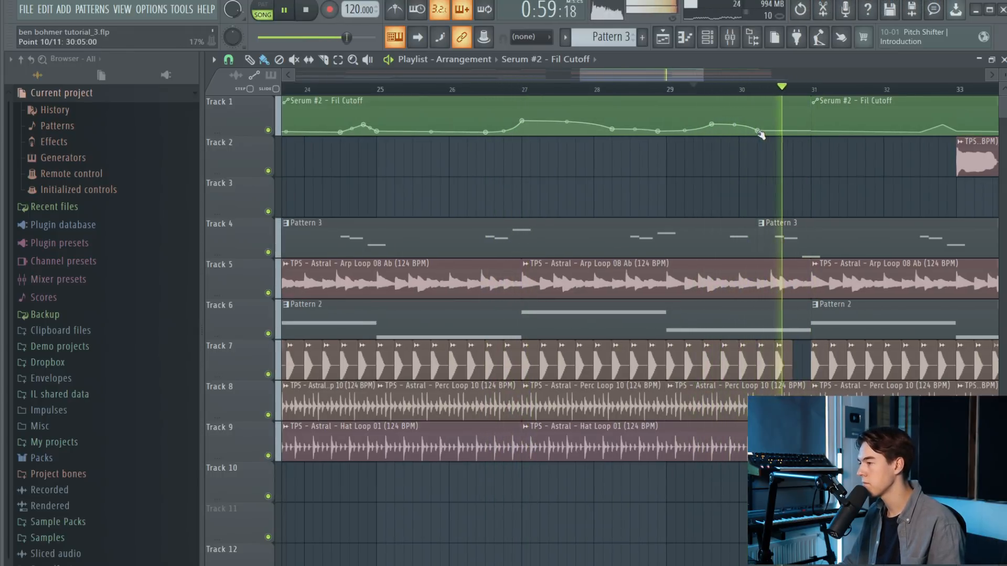
{"action": "scroll", "coordinate": [700, 152], "scroll_direction": "down", "scroll_amount": 3}
{"action": "scroll", "coordinate": [696, 154], "scroll_direction": "up", "scroll_amount": 2}
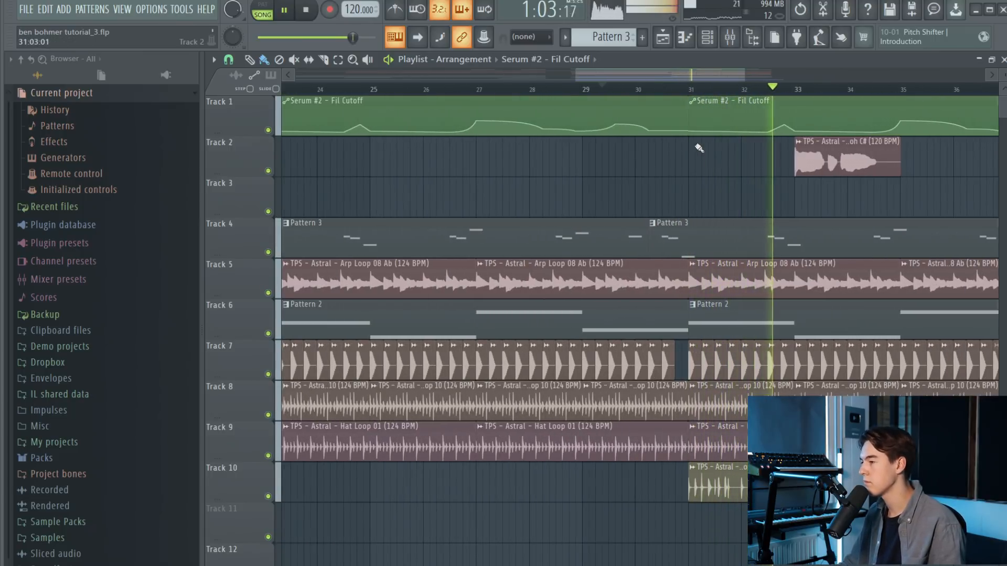
{"action": "scroll", "coordinate": [703, 147], "scroll_direction": "up", "scroll_amount": 3}
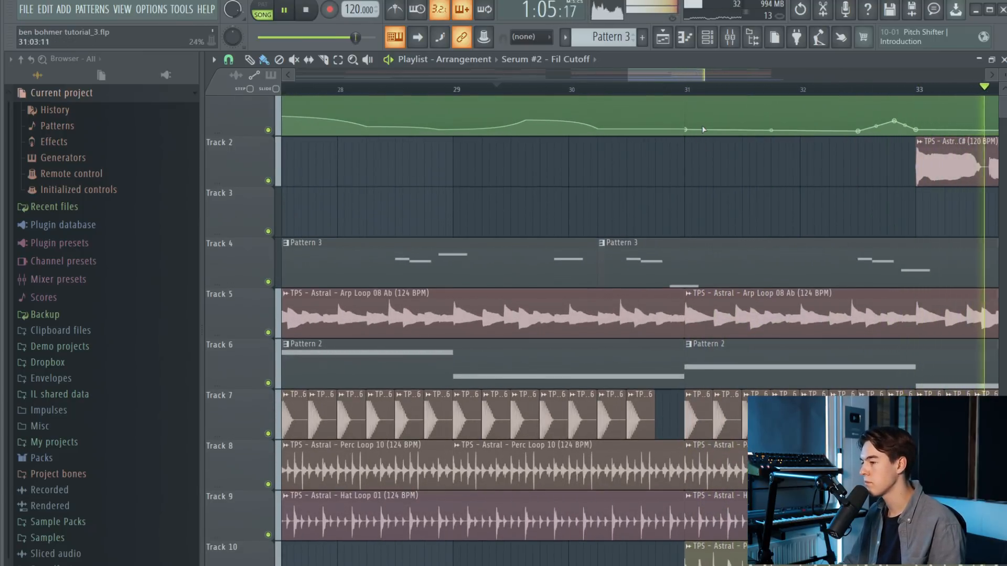
{"action": "scroll", "coordinate": [673, 155], "scroll_direction": "down", "scroll_amount": 4}
{"action": "scroll", "coordinate": [689, 134], "scroll_direction": "up", "scroll_amount": 2}
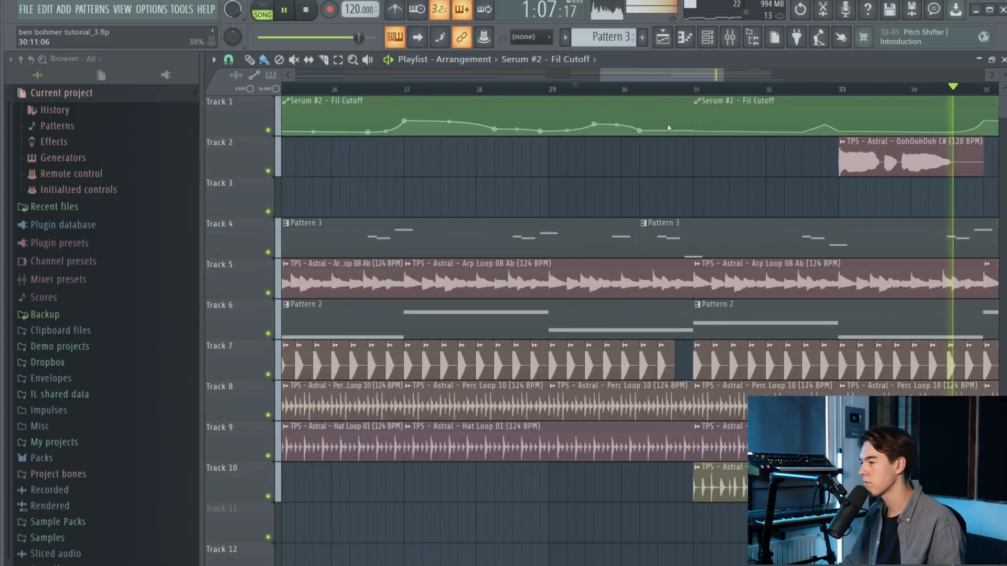
{"action": "scroll", "coordinate": [677, 135], "scroll_direction": "down", "scroll_amount": 3}
{"action": "scroll", "coordinate": [684, 140], "scroll_direction": "down", "scroll_amount": 2}
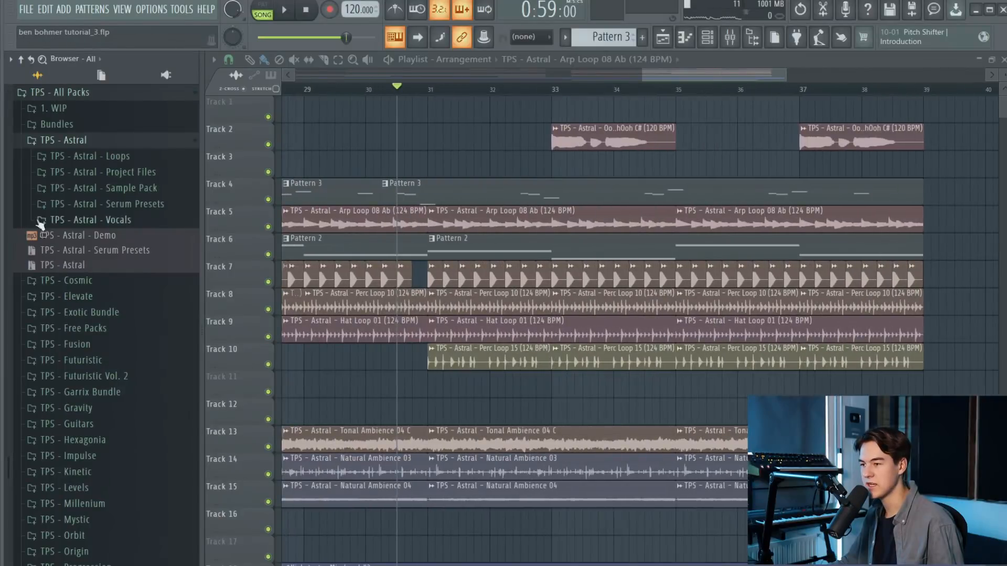
Browse the TPS - Astral sample pack's snares and place Snare 01 at 31:05 on Track 11
{"action": "left_click", "coordinate": [107, 189]}
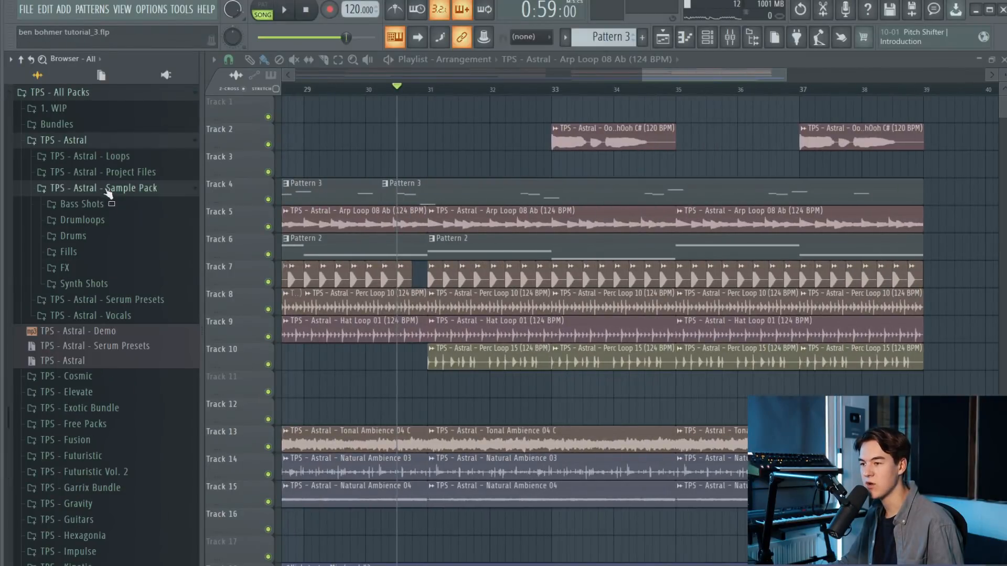
{"action": "left_click", "coordinate": [105, 240]}
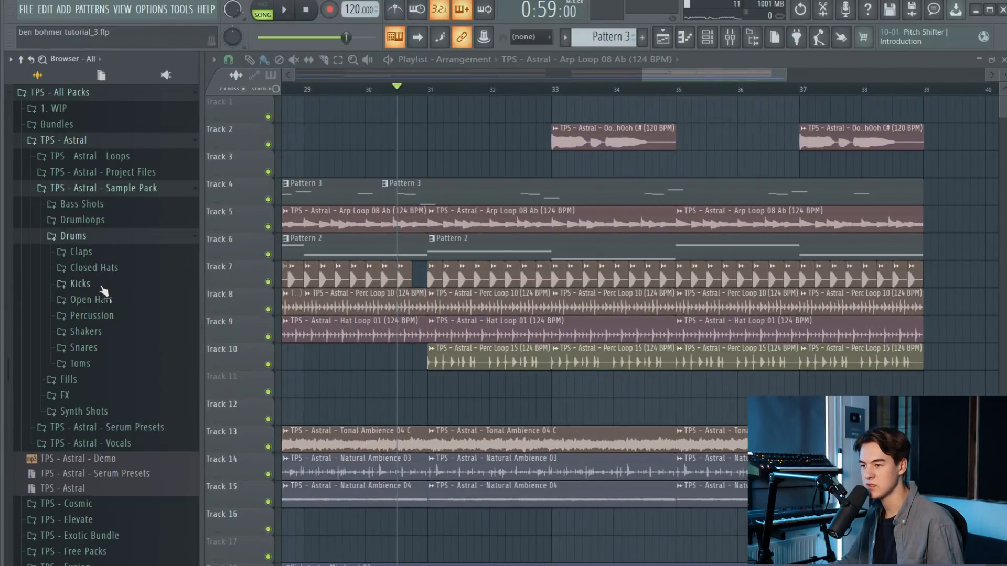
{"action": "left_click", "coordinate": [103, 349]}
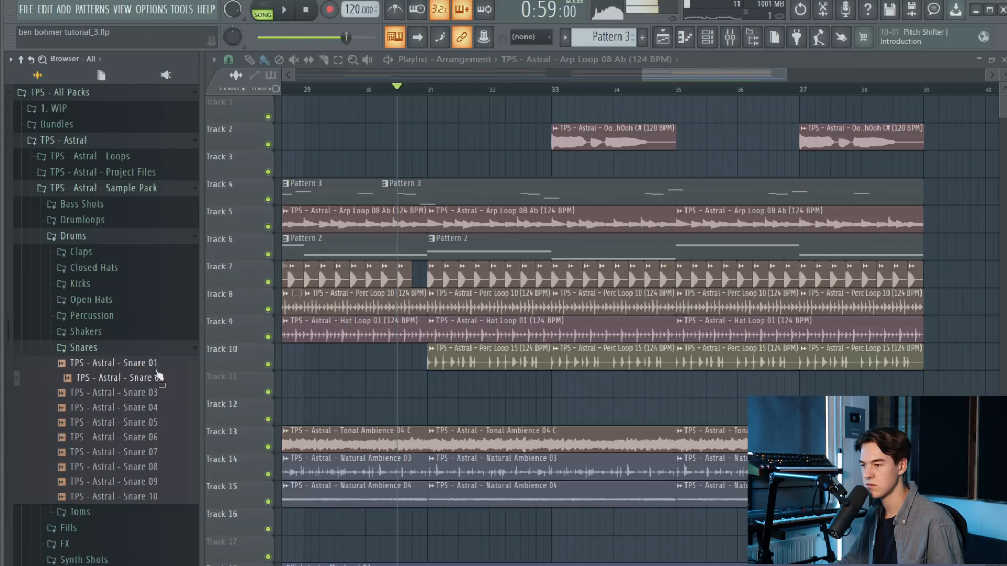
{"action": "scroll", "coordinate": [460, 376], "scroll_direction": "up", "scroll_amount": 4}
{"action": "key", "text": "space"}
{"action": "left_click_drag", "start_coordinate": [455, 387], "coordinate": [432, 387]}
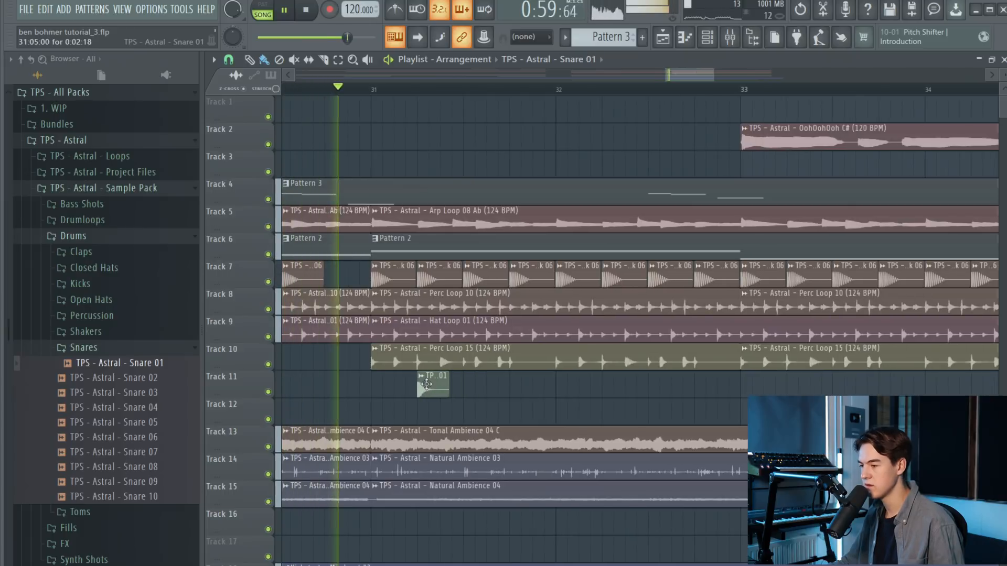
Check Snare 01's channel settings and add further Snare 01 hits at 31:13 and 32:05 on Track 11
{"action": "double_click", "coordinate": [432, 387]}
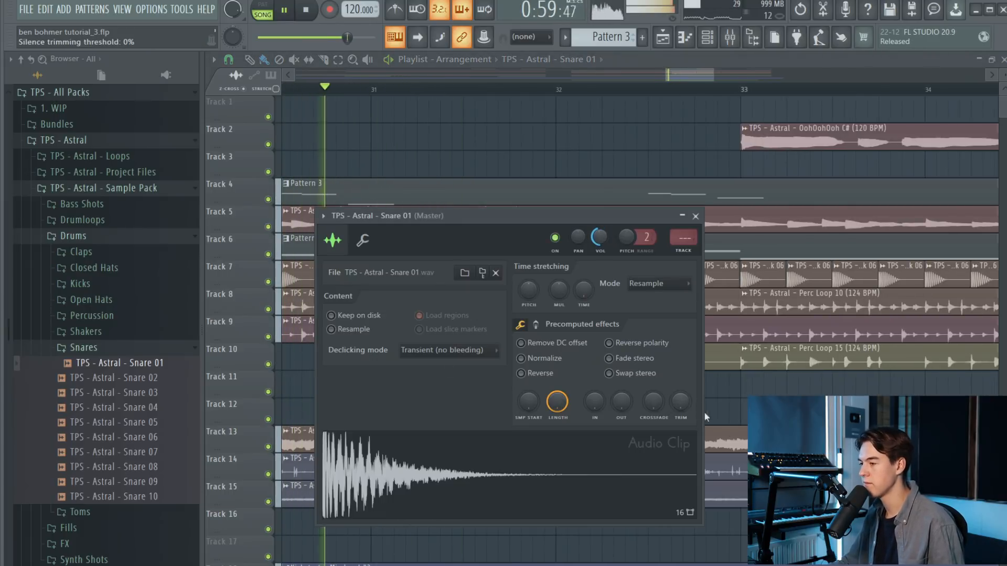
{"action": "key", "text": "Escape"}
{"action": "left_click", "coordinate": [520, 386]}
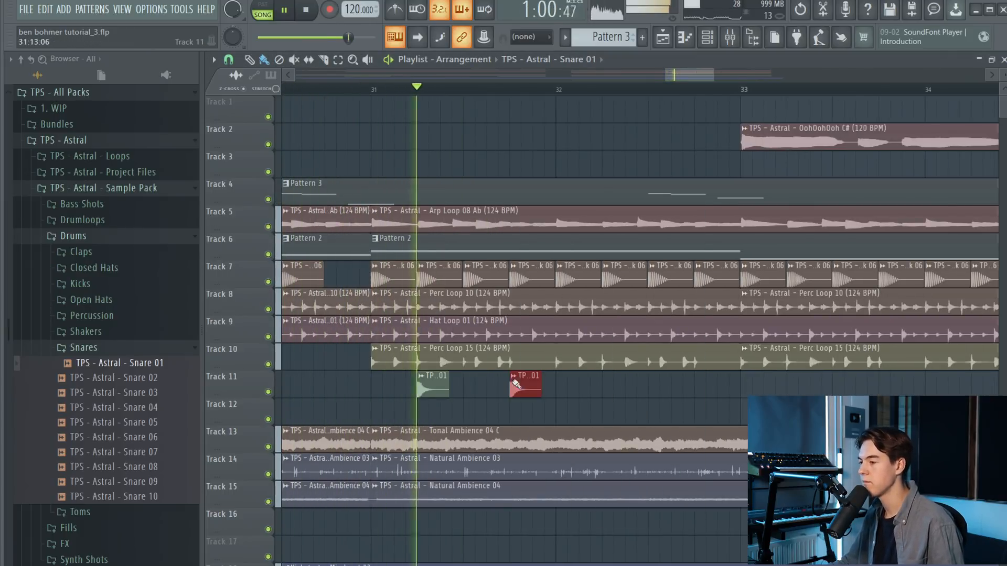
{"action": "left_click", "coordinate": [606, 384]}
Replace the sample of the Track 11 snare hits with Snare 07 and play it from bar 31
{"action": "key", "text": "space"}
{"action": "left_click_drag", "start_coordinate": [140, 424], "coordinate": [437, 389]}
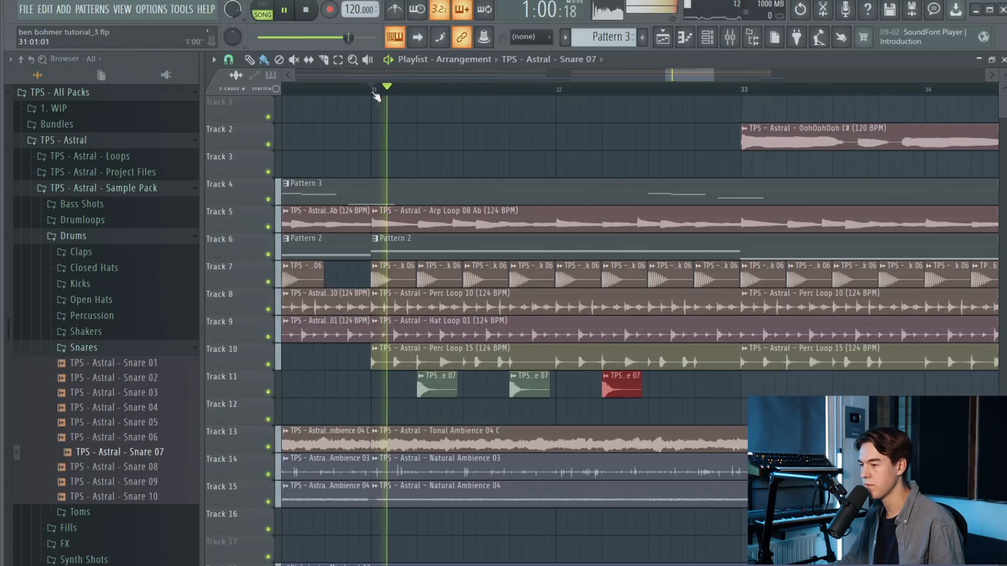
{"action": "double_click", "coordinate": [621, 390]}
{"action": "key", "text": "Escape"}
Extend the Snare 07 hits along Track 11 through bar 34 by copying them
{"action": "mouse_move", "coordinate": [697, 385]}
{"action": "left_mouse_down"}
{"action": "mouse_move", "coordinate": [541, 401]}
{"action": "mouse_move", "coordinate": [439, 389]}
{"action": "mouse_move", "coordinate": [708, 389]}
{"action": "left_mouse_up"}
{"action": "scroll", "coordinate": [707, 388], "scroll_direction": "down", "scroll_amount": 4}
{"action": "left_click_drag", "start_coordinate": [830, 387], "coordinate": [556, 394]}
{"action": "left_click_drag", "start_coordinate": [797, 389], "coordinate": [697, 391]}
{"action": "scroll", "coordinate": [768, 392], "scroll_direction": "down", "scroll_amount": 4}
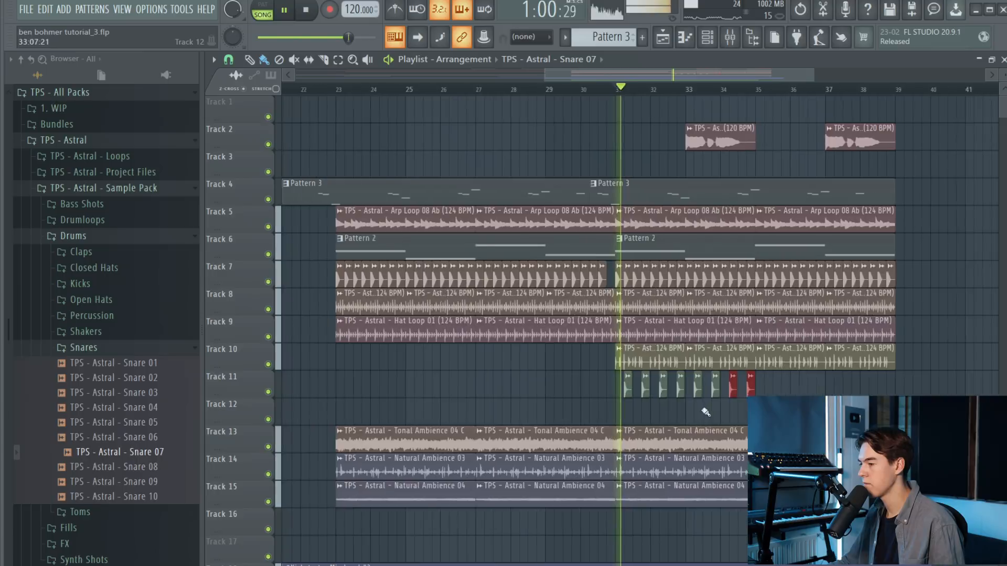
Insert an empty track at Track 12, above the ambience tracks
{"action": "right_click", "coordinate": [247, 418]}
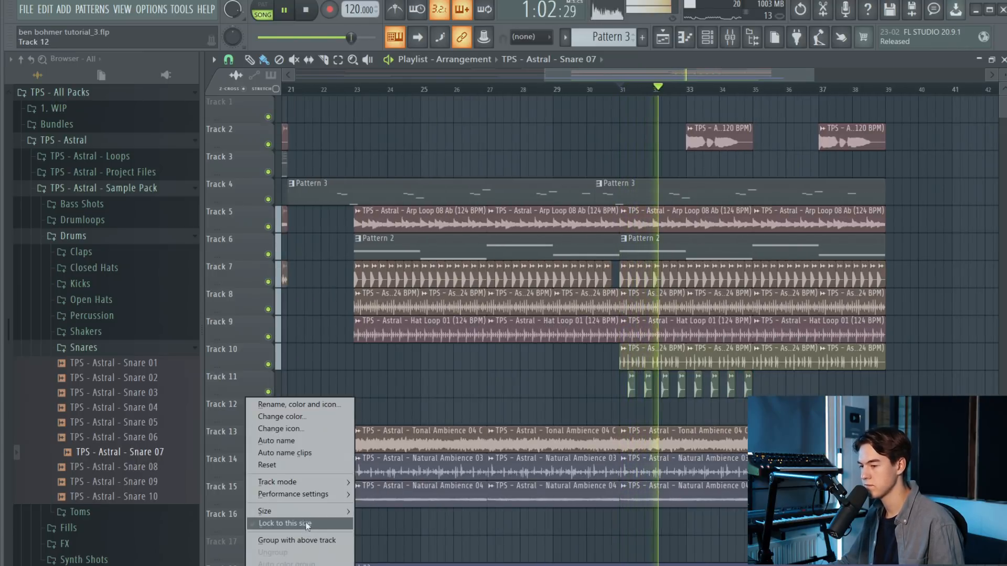
{"action": "left_click", "coordinate": [284, 565]}
{"action": "scroll", "coordinate": [760, 412], "scroll_direction": "up", "scroll_amount": 3}
{"action": "key", "text": "space"}
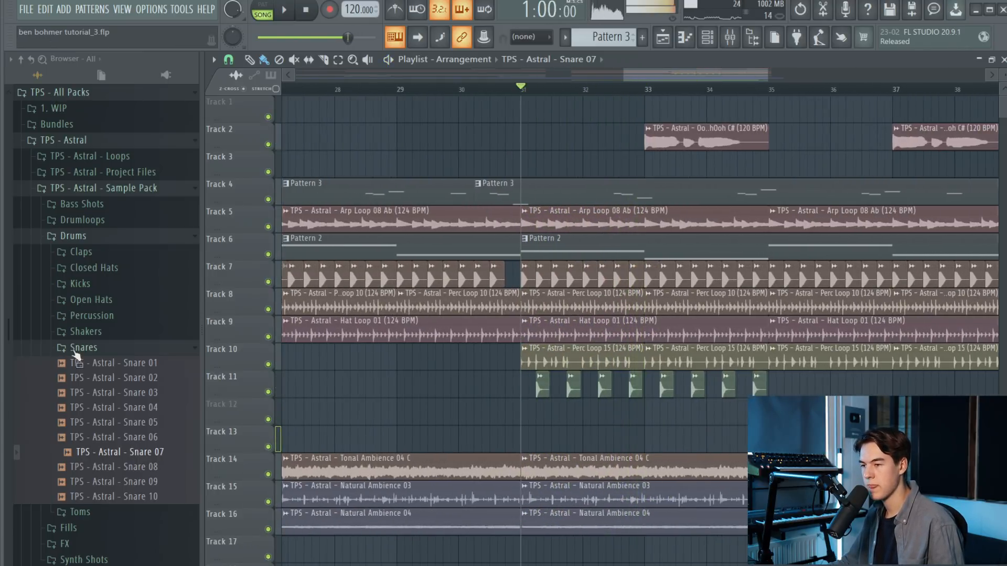
Audition the pack's claps and place Clap 10 at 31:05 on Track 12, under the first snare
{"action": "left_click", "coordinate": [76, 350]}
{"action": "left_click", "coordinate": [97, 253]}
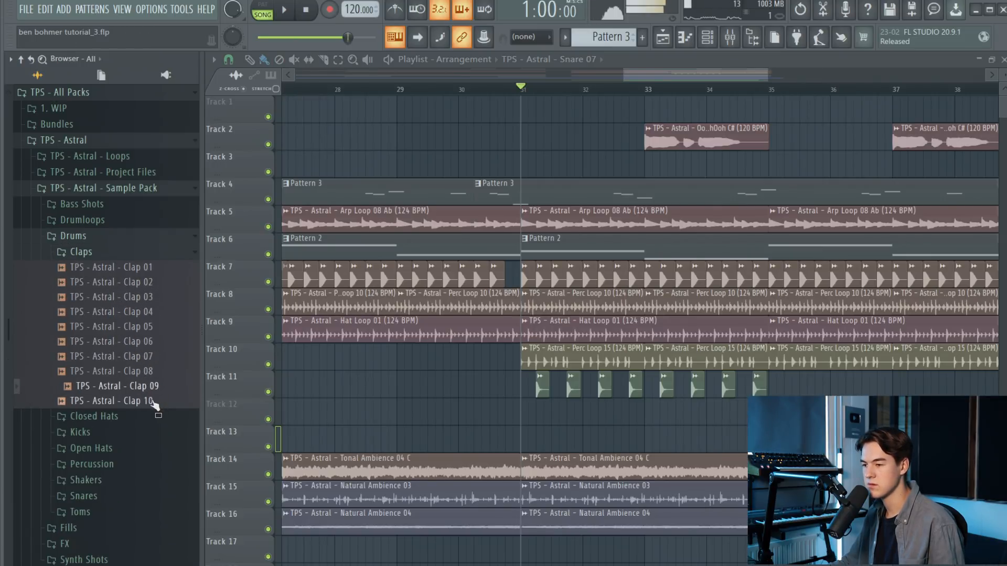
{"action": "scroll", "coordinate": [535, 412], "scroll_direction": "up", "scroll_amount": 4}
{"action": "left_click_drag", "start_coordinate": [534, 410], "coordinate": [548, 412]}
{"action": "key", "text": "space"}
{"action": "key", "text": "space"}
{"action": "key", "text": "space"}
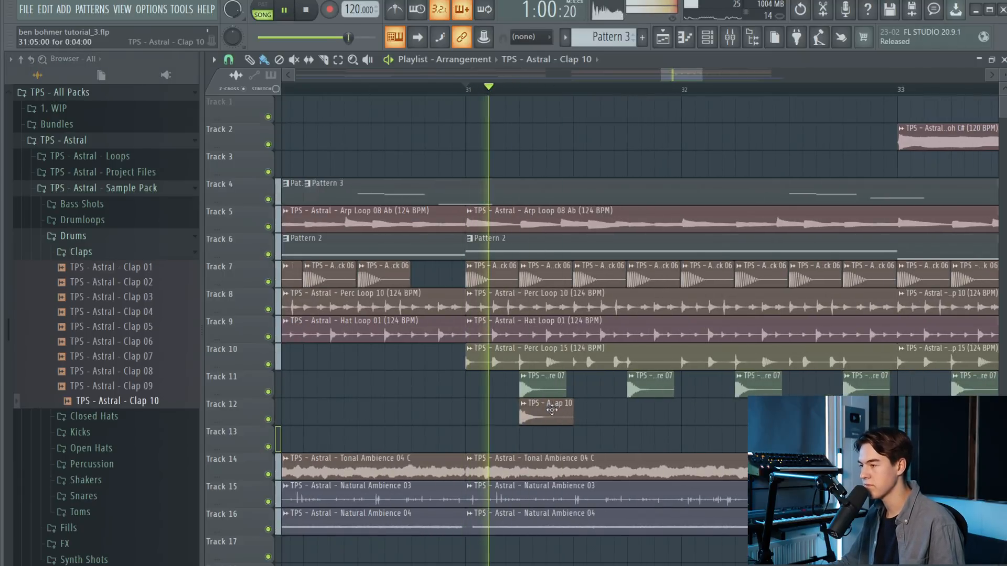
Open Clap 10's channel settings and play bar 31 repeatedly to judge the clap layered with the snare
{"action": "double_click", "coordinate": [547, 413]}
{"action": "right_click", "coordinate": [736, 413]}
{"action": "key", "text": "space"}
{"action": "key", "text": "space"}
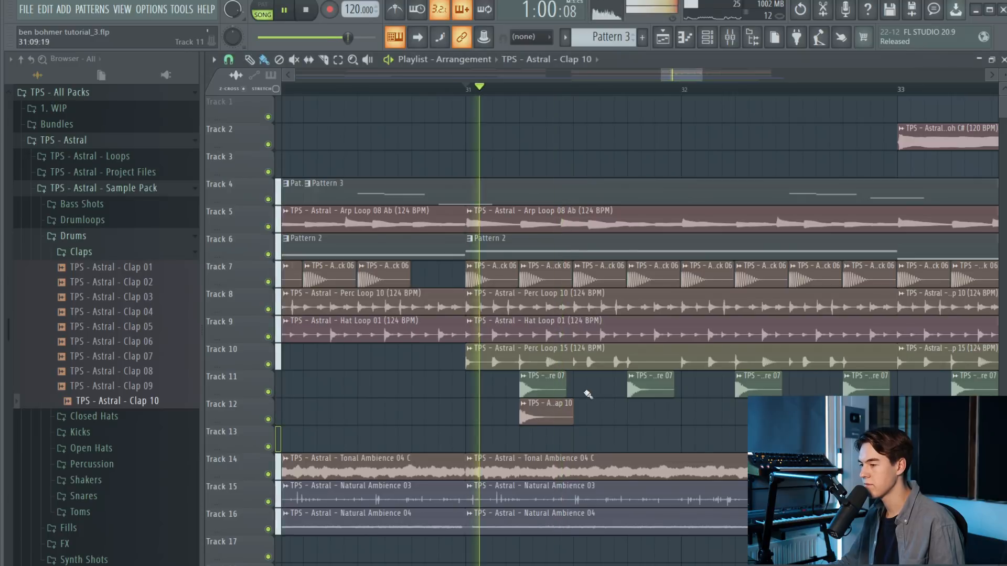
{"action": "key", "text": "space"}
{"action": "key", "text": "space"}
Repeat the Clap 10 hits along Track 12 in line with the snares, from bar 31 through the rest of the section
{"action": "left_click_drag", "start_coordinate": [619, 412], "coordinate": [655, 412]}
{"action": "left_click_drag", "start_coordinate": [547, 412], "coordinate": [764, 413]}
{"action": "scroll", "coordinate": [720, 411], "scroll_direction": "down", "scroll_amount": 4}
{"action": "scroll", "coordinate": [693, 410], "scroll_direction": "down", "scroll_amount": 1}
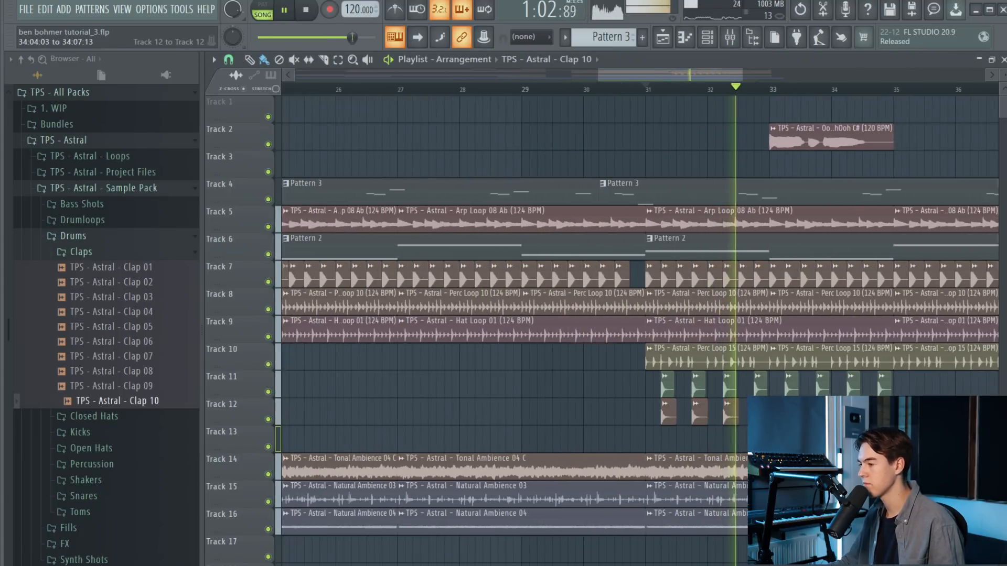
{"action": "left_click_drag", "start_coordinate": [650, 412], "coordinate": [797, 412], "text": "ctrl"}
{"action": "key", "text": "ctrl+b"}
{"action": "scroll", "coordinate": [789, 413], "scroll_direction": "down", "scroll_amount": 1}
{"action": "key", "text": "ctrl+d"}
Audition more claps and place Clap 05 at 31:05 on Track 13
{"action": "double_click", "coordinate": [691, 413]}
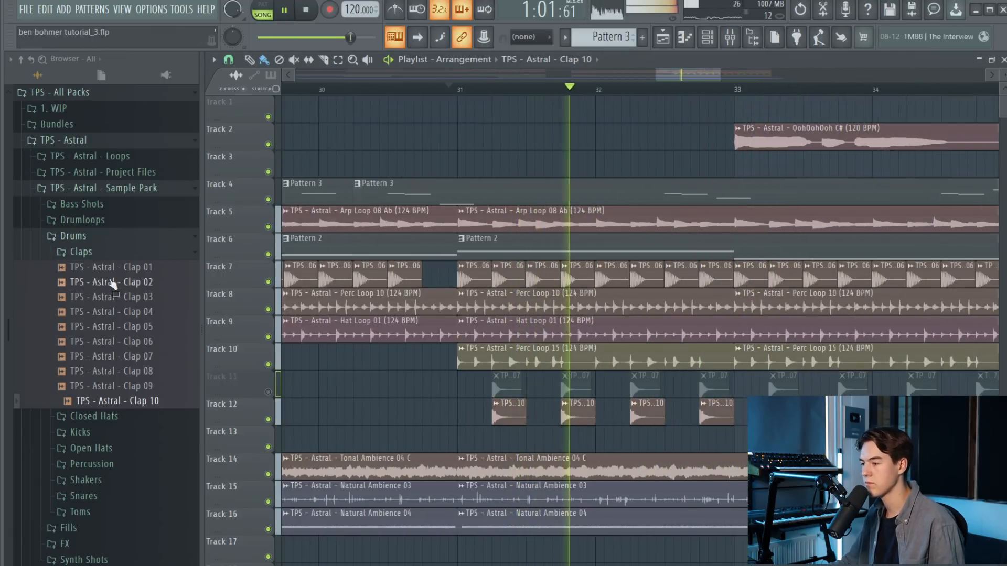
{"action": "key", "text": "space"}
{"action": "left_click", "coordinate": [111, 283]}
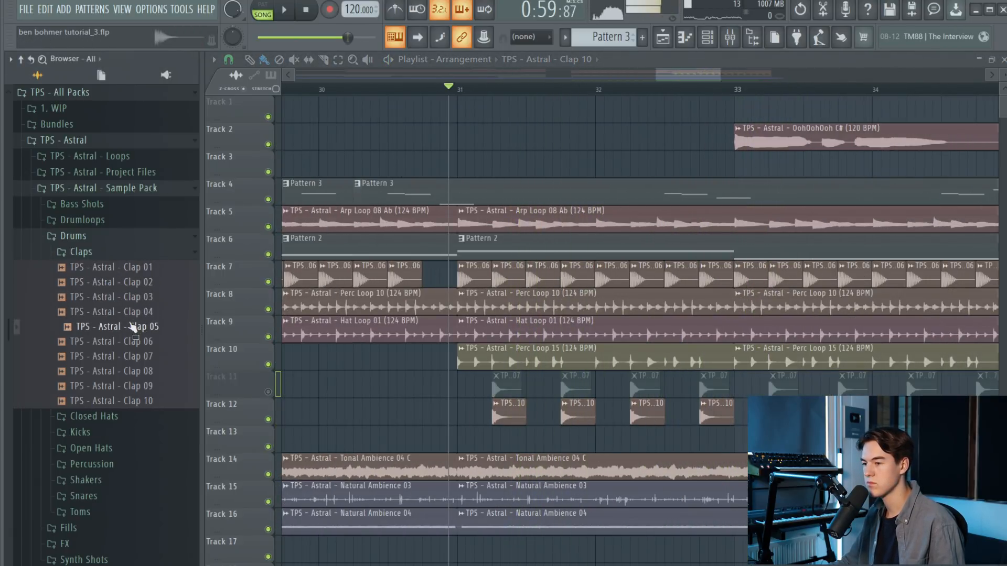
{"action": "left_click_drag", "start_coordinate": [134, 328], "coordinate": [527, 437]}
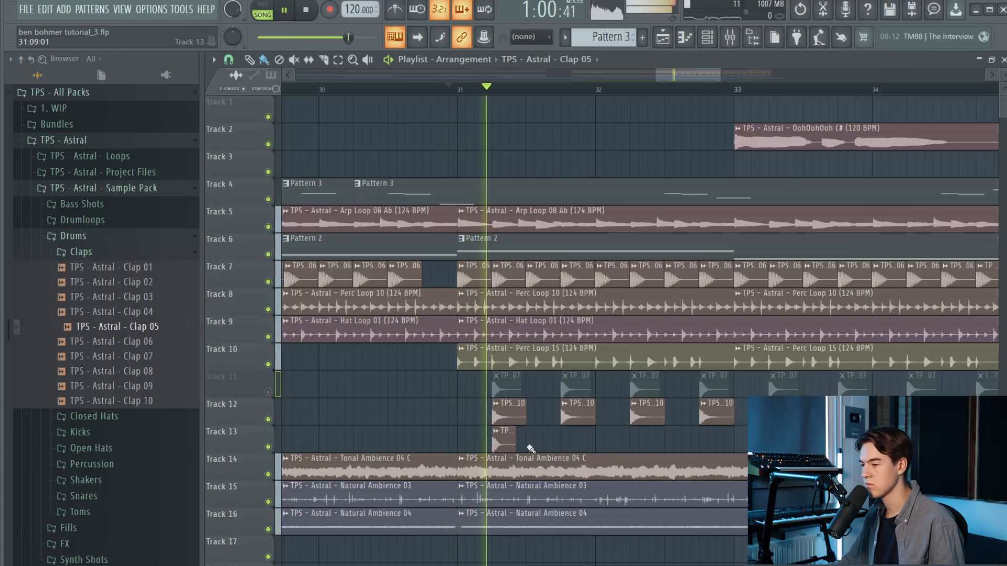
Lower Clap 05's channel volume to about 54%
{"action": "double_click", "coordinate": [499, 436]}
{"action": "key", "text": "space"}
{"action": "left_click_drag", "start_coordinate": [485, 181], "coordinate": [485, 204]}
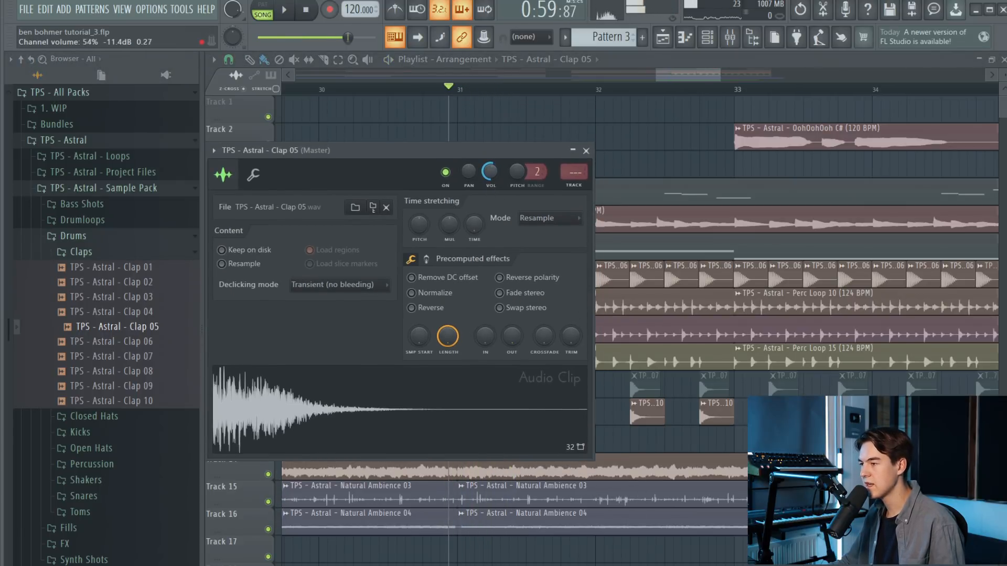
{"action": "key", "text": "Escape"}
Delete all the snare clips from Track 11 and unmute the track
{"action": "scroll", "coordinate": [573, 439], "scroll_direction": "down", "scroll_amount": 5}
{"action": "left_click_drag", "start_coordinate": [550, 386], "coordinate": [902, 386]}
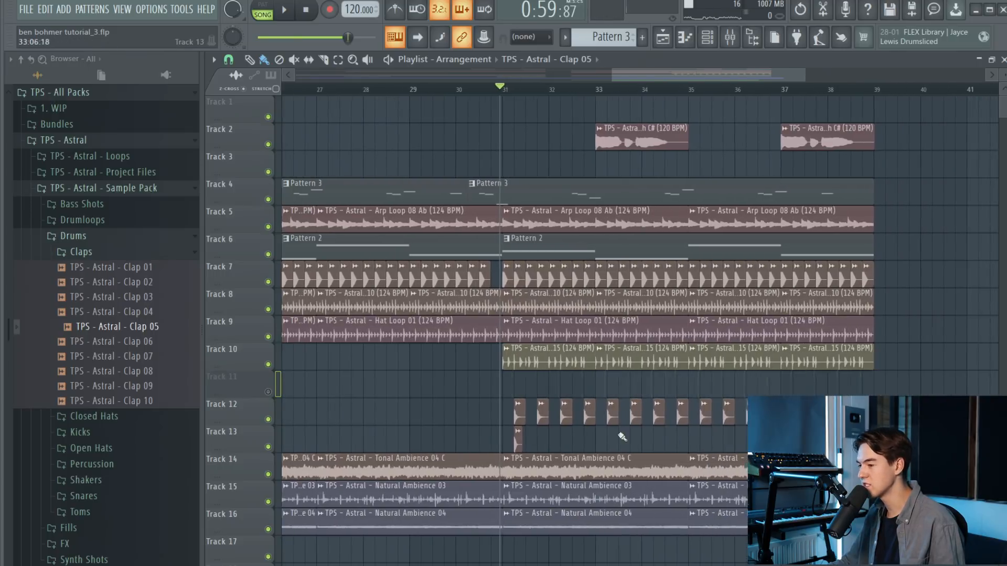
{"action": "scroll", "coordinate": [574, 428], "scroll_direction": "up", "scroll_amount": 3}
{"action": "key", "text": "space"}
{"action": "right_click", "coordinate": [262, 369]}
{"action": "left_click", "coordinate": [315, 367]}
{"action": "right_click", "coordinate": [269, 365]}
{"action": "right_click", "coordinate": [269, 365]}
{"action": "key", "text": "space"}
Move the Clap 05 clip to Track 11 and add further hits at 31:13 and 32:05
{"action": "left_click", "coordinate": [472, 386]}
{"action": "left_click_drag", "start_coordinate": [474, 388], "coordinate": [482, 388]}
{"action": "left_click", "coordinate": [532, 391]}
{"action": "scroll", "coordinate": [493, 393], "scroll_direction": "up", "scroll_amount": 3}
{"action": "key", "text": "space"}
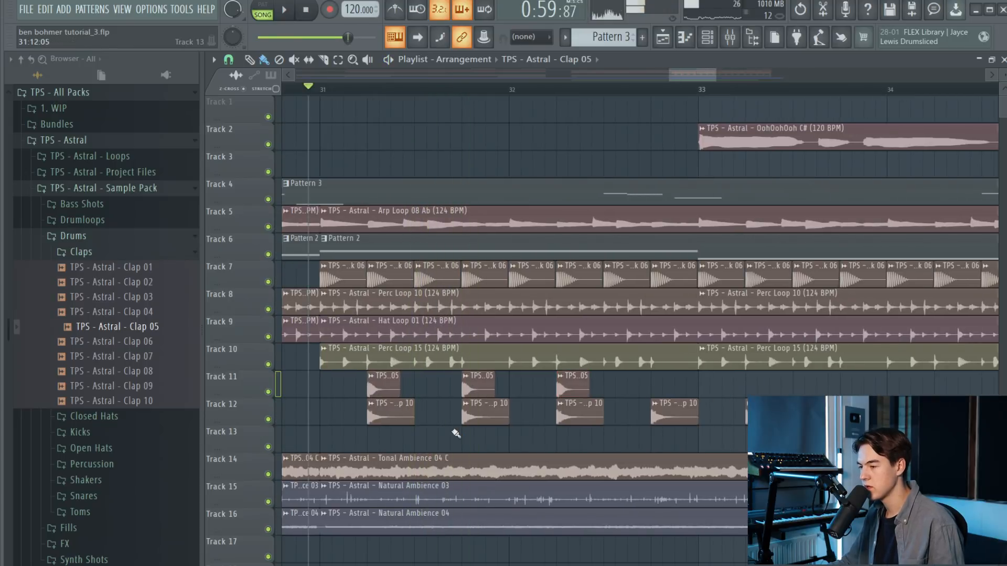
Add an extra Clap 05 hit at 31:11 on Track 11 and make that clip unique
{"action": "key", "text": "space"}
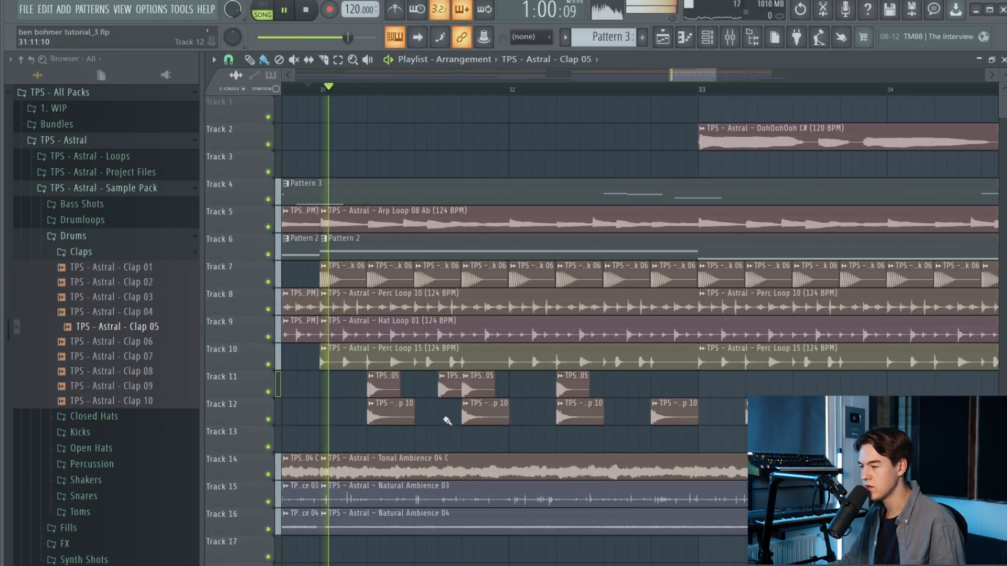
{"action": "right_click", "coordinate": [449, 385]}
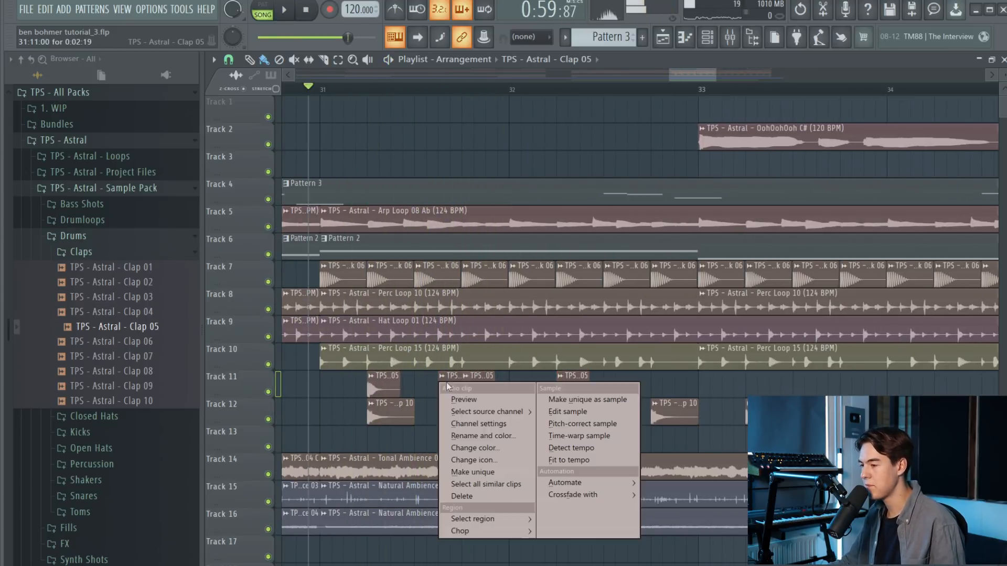
{"action": "left_click", "coordinate": [471, 472]}
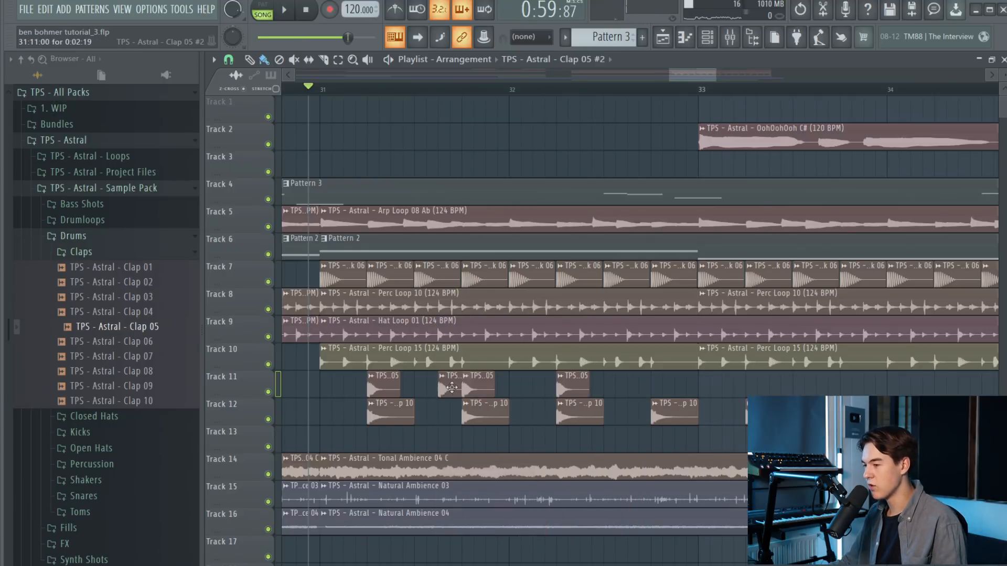
{"action": "left_click", "coordinate": [607, 128]}
Delete the Clap 10 copies from bar 33 onward on Track 12 and play the clap pattern
{"action": "scroll", "coordinate": [477, 259], "scroll_direction": "down", "scroll_amount": 3}
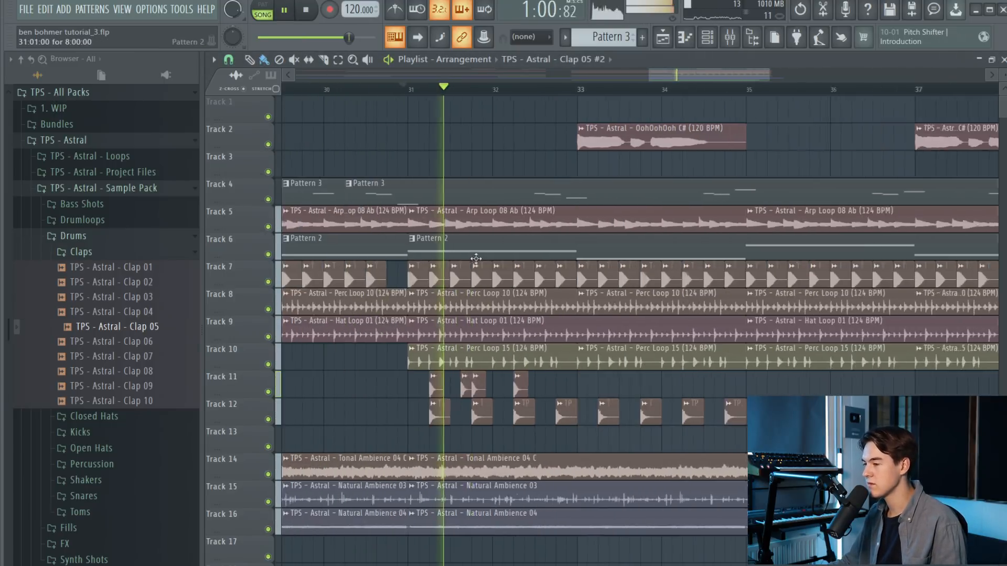
{"action": "scroll", "coordinate": [536, 407], "scroll_direction": "up", "scroll_amount": 2}
{"action": "scroll", "coordinate": [517, 410], "scroll_direction": "down", "scroll_amount": 2}
{"action": "right_click", "coordinate": [510, 411]}
{"action": "scroll", "coordinate": [669, 409], "scroll_direction": "down", "scroll_amount": 4}
{"action": "right_click", "coordinate": [692, 410]}
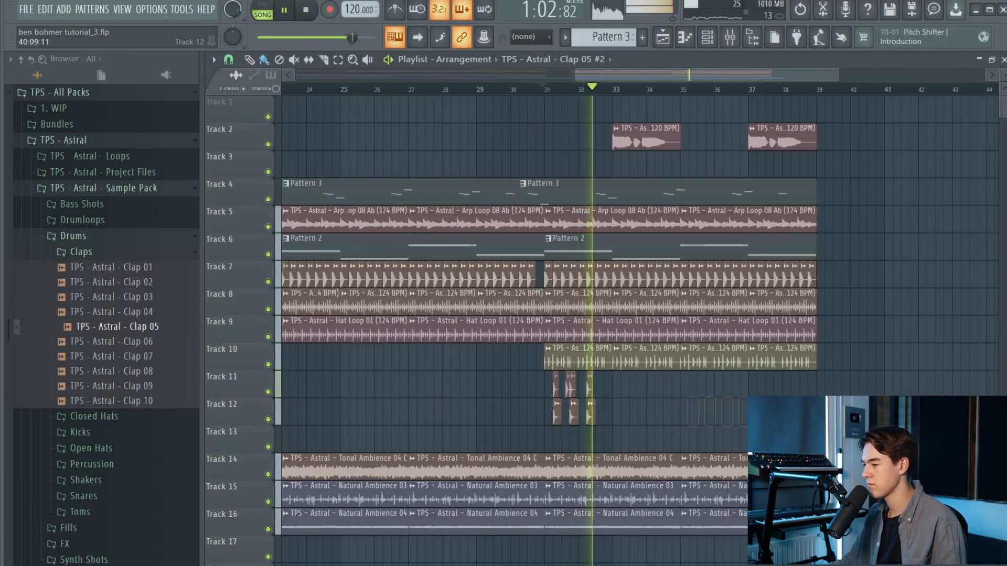
{"action": "key", "text": "space"}
{"action": "key", "text": "space"}
Copy the two-bar clap pattern on Tracks 11 and 12 repeatedly so it runs through bar 38
{"action": "scroll", "coordinate": [569, 412], "scroll_direction": "up", "scroll_amount": 5}
{"action": "left_click_drag", "start_coordinate": [680, 426], "coordinate": [756, 387]}
{"action": "scroll", "coordinate": [734, 435], "scroll_direction": "down", "scroll_amount": 2}
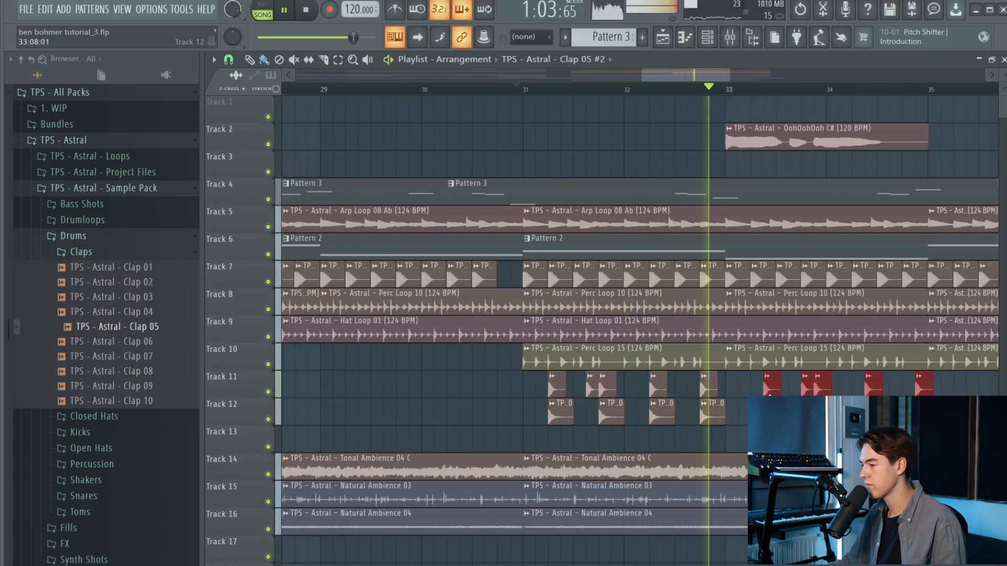
{"action": "scroll", "coordinate": [751, 390], "scroll_direction": "down", "scroll_amount": 3}
{"action": "left_click_drag", "start_coordinate": [891, 413], "coordinate": [811, 388]}
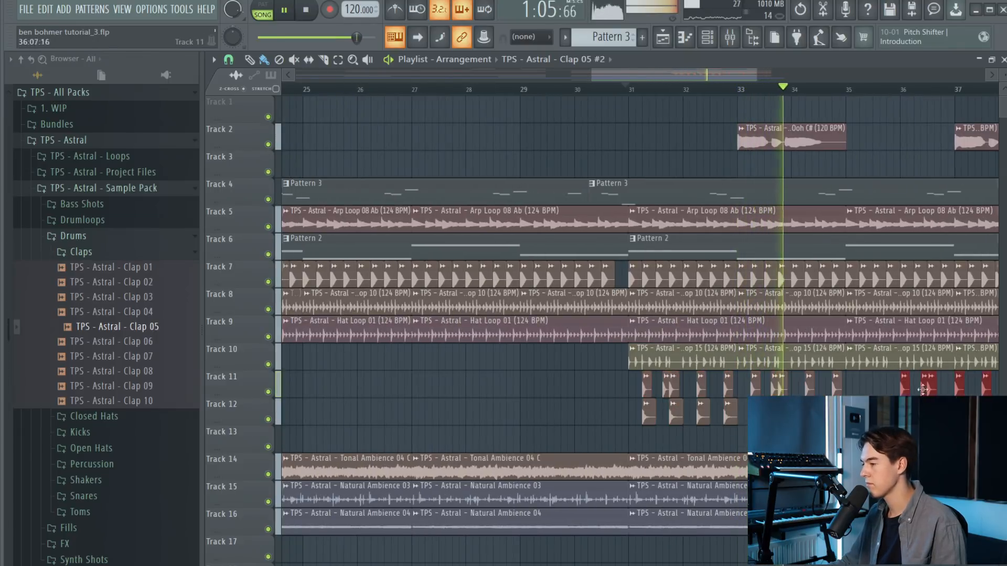
{"action": "scroll", "coordinate": [866, 399], "scroll_direction": "down", "scroll_amount": 3}
{"action": "scroll", "coordinate": [868, 407], "scroll_direction": "up", "scroll_amount": 2}
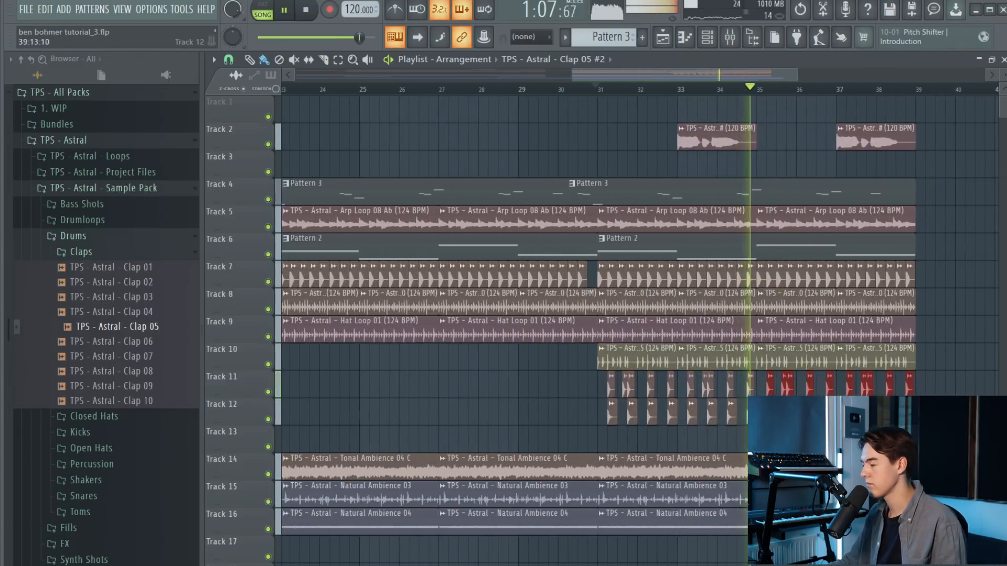
{"action": "key", "text": "ctrl+d"}
Shift the pitch of Clap 10 on Track 12 down to about -380 cents
{"action": "scroll", "coordinate": [867, 407], "scroll_direction": "up", "scroll_amount": 2}
{"action": "double_click", "coordinate": [794, 412]}
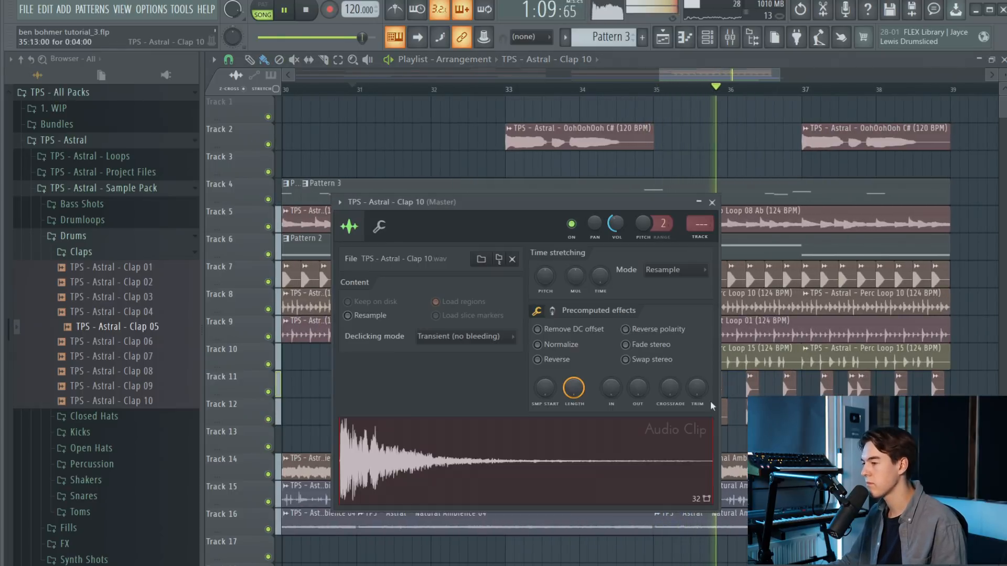
{"action": "left_click_drag", "start_coordinate": [545, 272], "coordinate": [545, 257]}
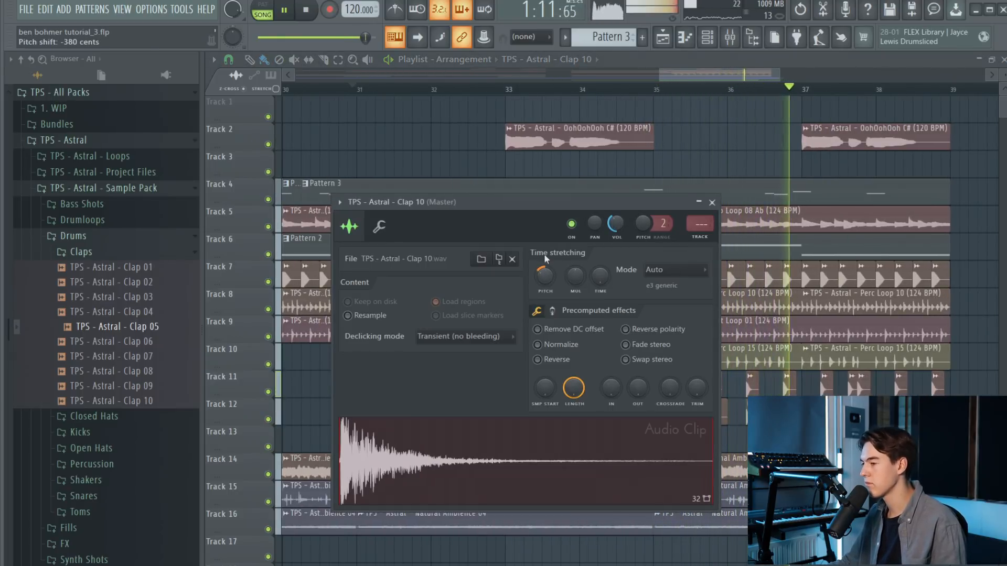
Lower Clap 05's pitch slightly and play the layered claps from bar 31
{"action": "double_click", "coordinate": [828, 390]}
{"action": "left_click_drag", "start_coordinate": [423, 221], "coordinate": [423, 227]}
{"action": "key", "text": "space"}
{"action": "key", "text": "space"}
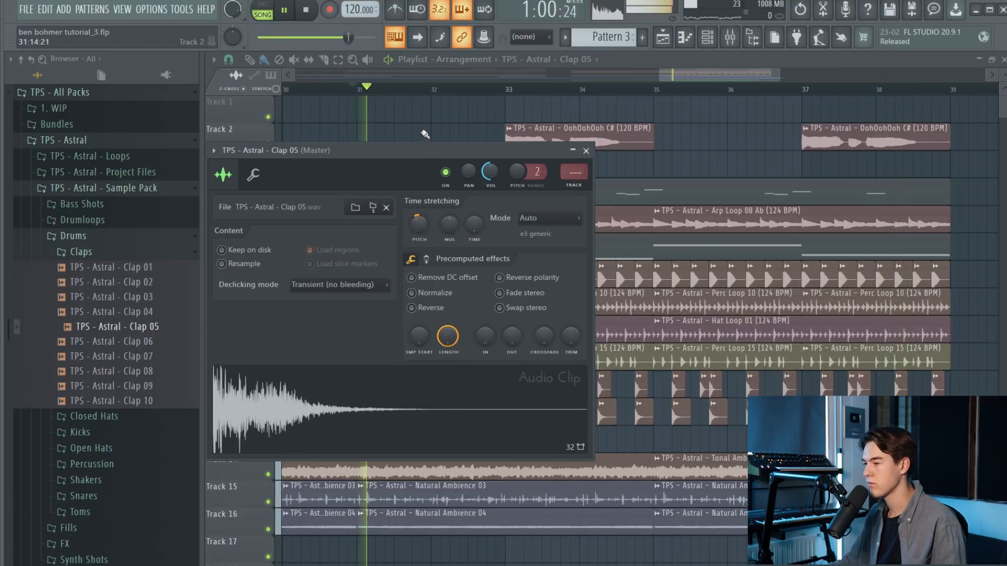
{"action": "right_click", "coordinate": [433, 119]}
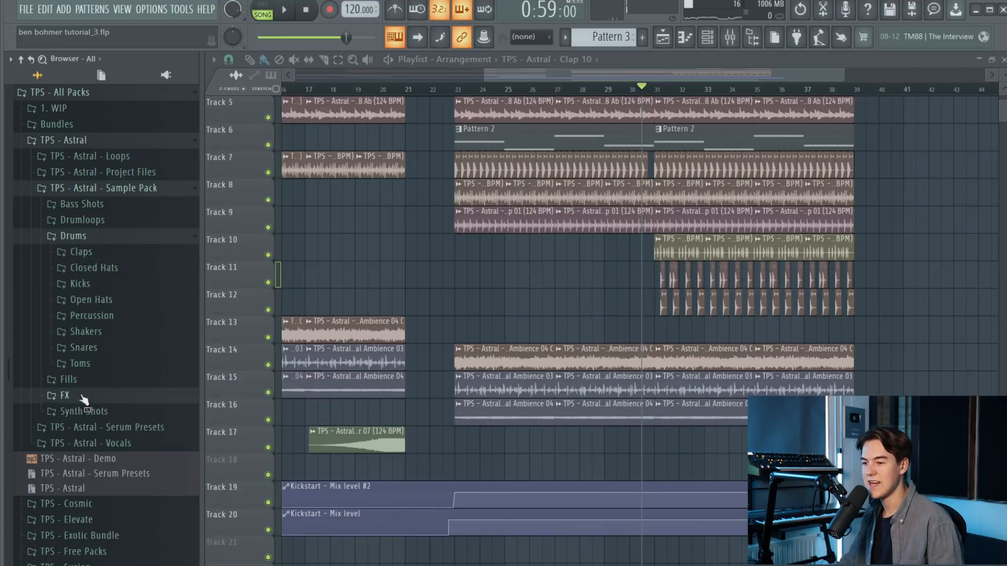
Audition the pack's downfilter effects and place Downfilter 06 at bar 31 on Track 13
{"action": "left_click", "coordinate": [81, 396]}
{"action": "left_click", "coordinate": [111, 341]}
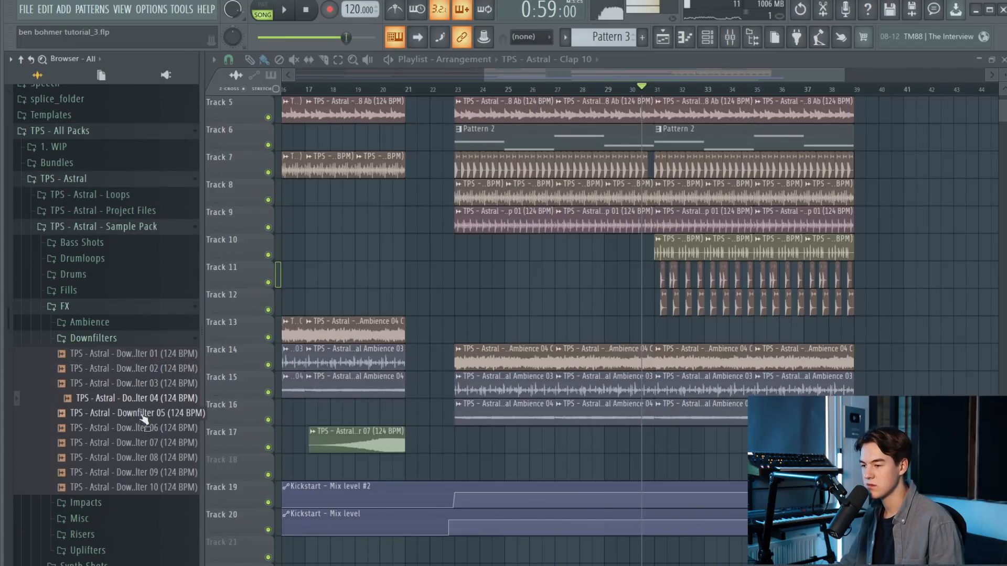
{"action": "left_click_drag", "start_coordinate": [151, 436], "coordinate": [666, 335]}
Give Downfilter 06 a slight fade-in and lower its channel volume to about 12%
{"action": "scroll", "coordinate": [672, 336], "scroll_direction": "up", "scroll_amount": 5}
{"action": "double_click", "coordinate": [677, 336]}
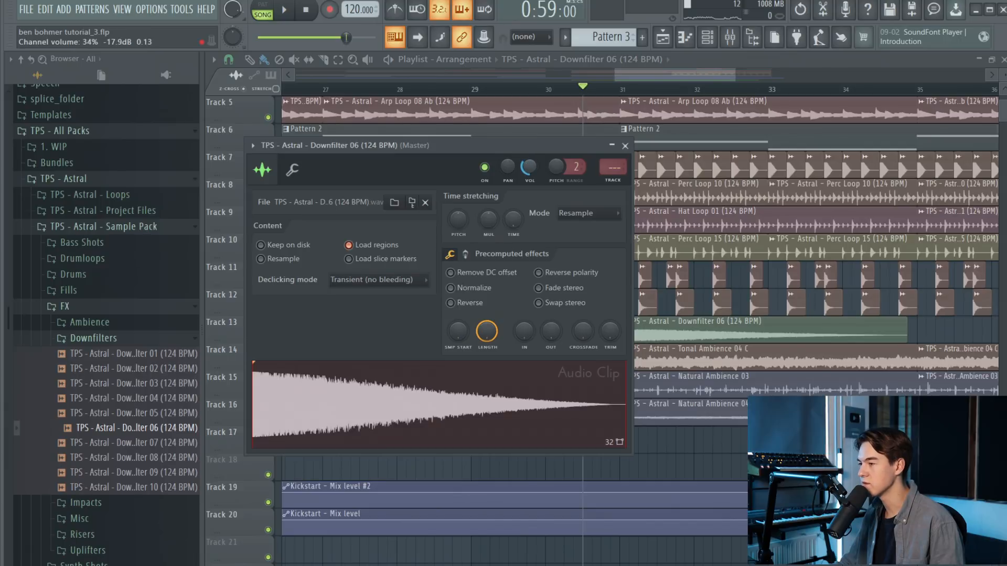
{"action": "left_click_drag", "start_coordinate": [523, 331], "coordinate": [521, 326]}
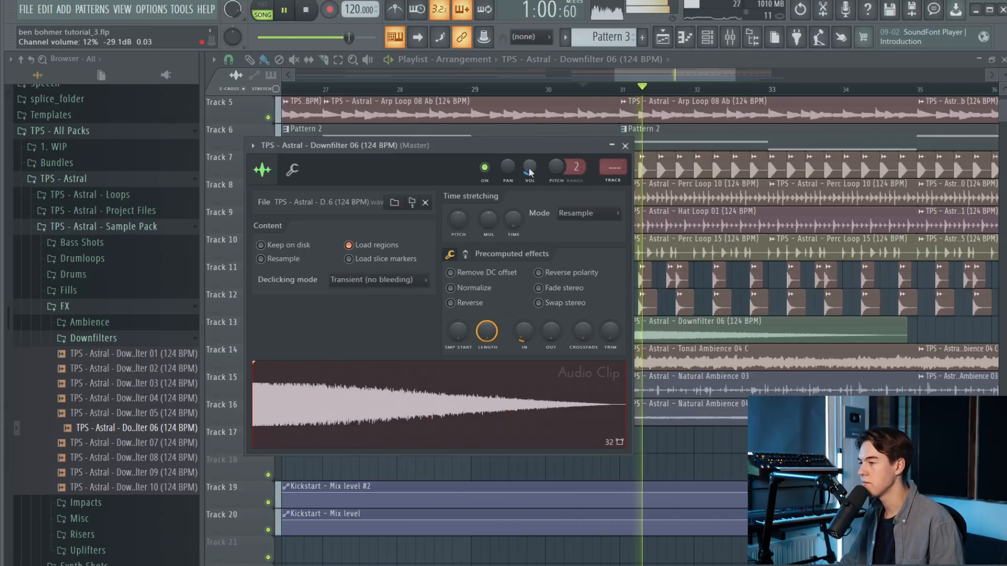
Route Downfilter 06 to mixer insert 10, load Kickstart in its fourth effect slot, and lower the insert's level slightly
{"action": "left_click", "coordinate": [624, 146]}
{"action": "key", "text": "space"}
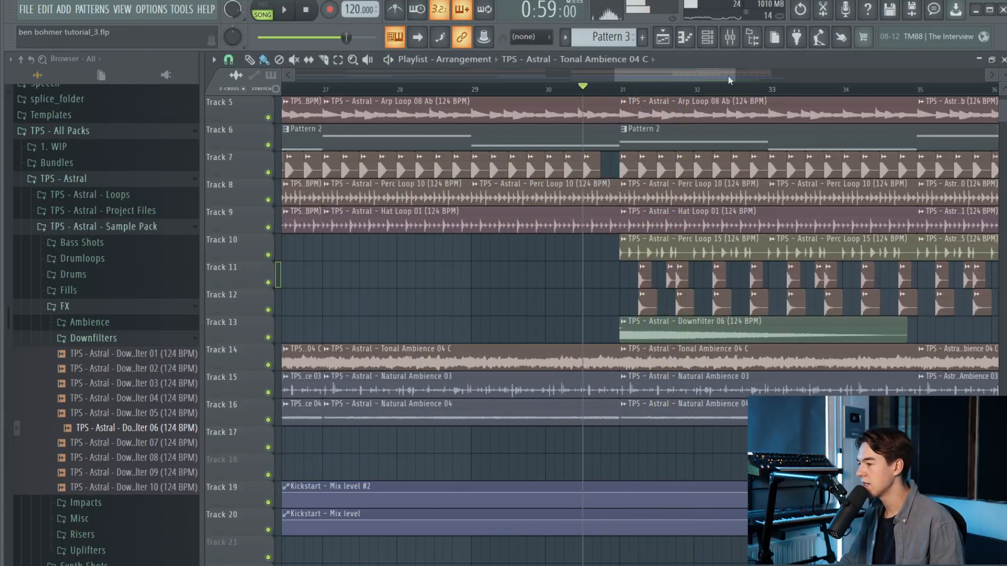
{"action": "left_click", "coordinate": [731, 36]}
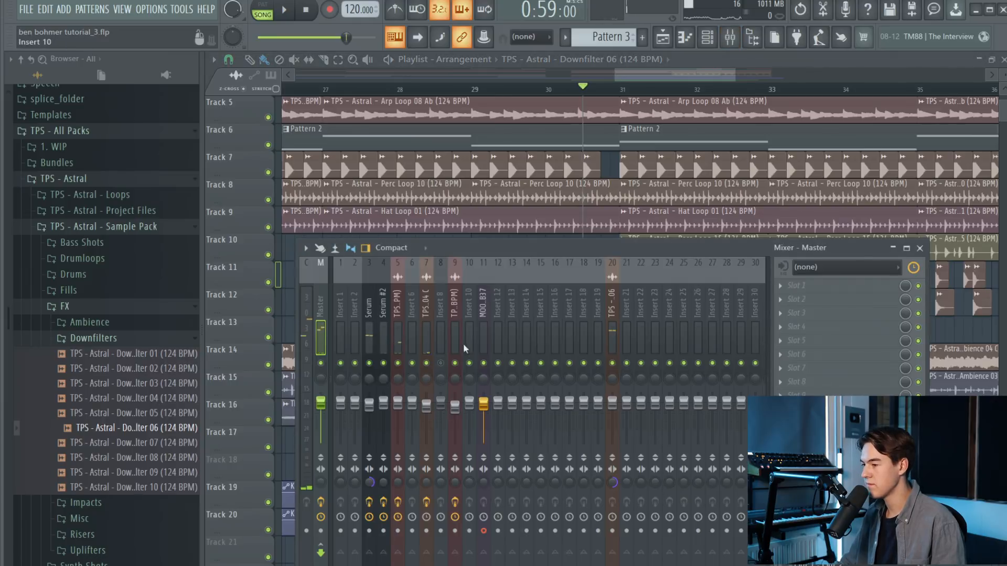
{"action": "left_click", "coordinate": [875, 331]}
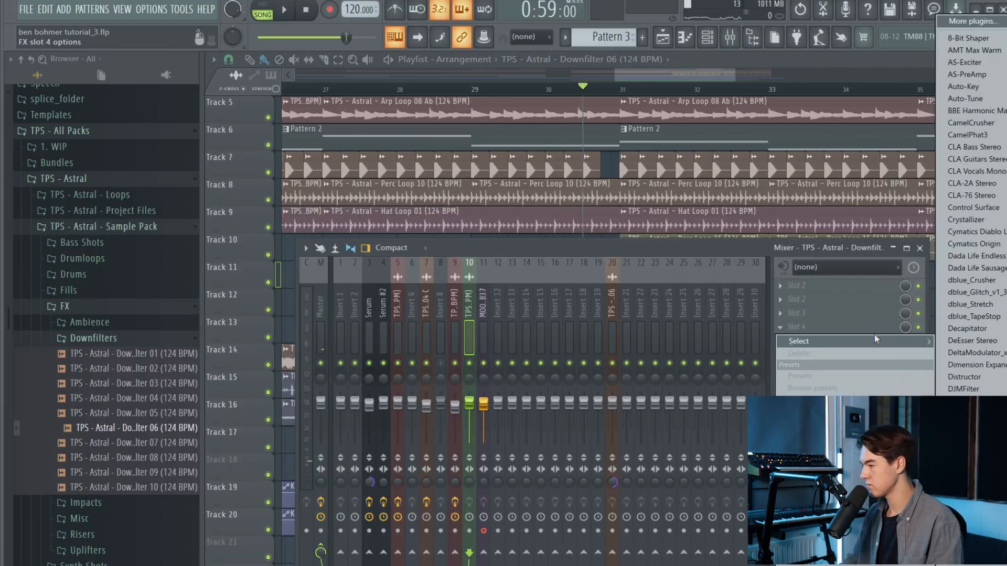
{"action": "key", "text": "k"}
{"action": "key", "text": "space"}
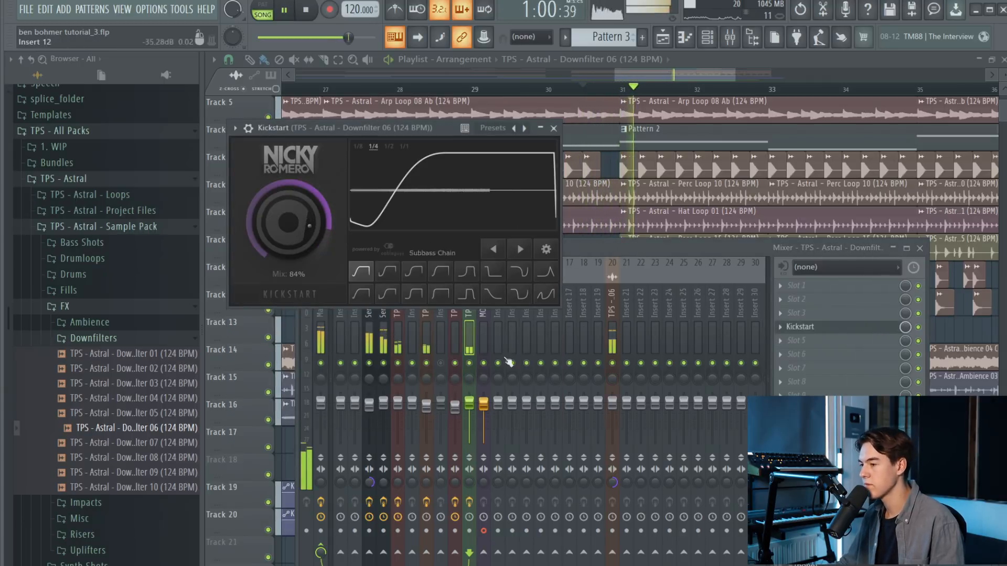
{"action": "left_click_drag", "start_coordinate": [467, 408], "coordinate": [474, 414]}
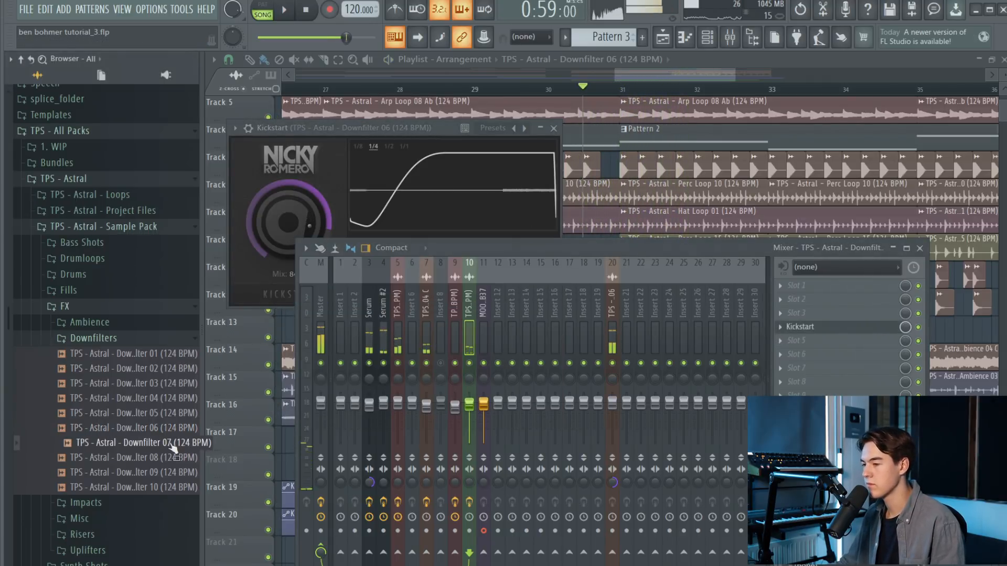
Replace Downfilter 06 with Downfilter 07 in the Track 13 clip at bar 31 and set its channel volume to about 14%
{"action": "right_click", "coordinate": [991, 550]}
{"action": "left_click_drag", "start_coordinate": [114, 450], "coordinate": [659, 332]}
{"action": "key", "text": "space"}
{"action": "double_click", "coordinate": [654, 326]}
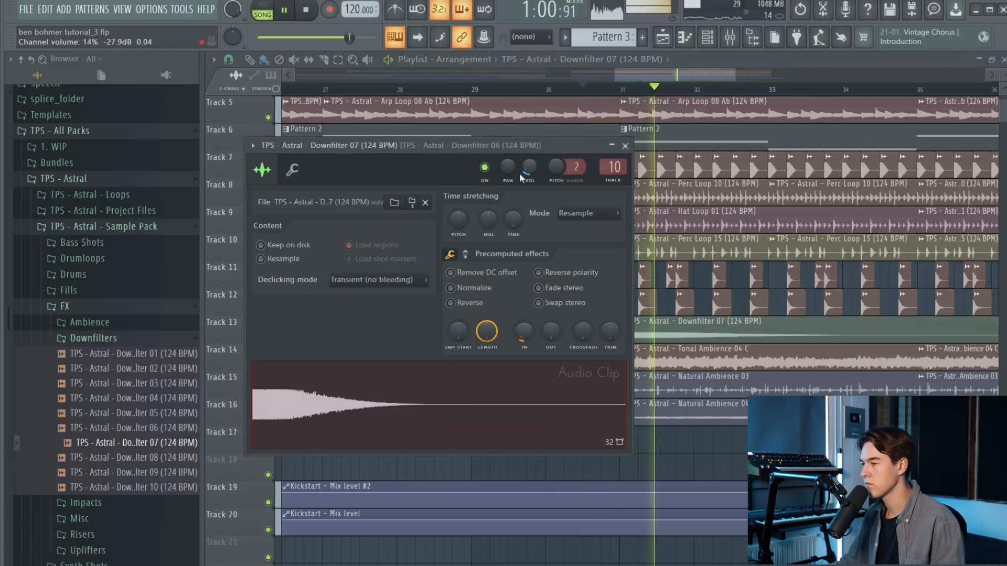
Play the transition into bar 31 from just before it to check Downfilter 07 in the arrangement
{"action": "left_click", "coordinate": [603, 109]}
{"action": "left_click", "coordinate": [601, 90]}
{"action": "scroll", "coordinate": [616, 314], "scroll_direction": "down", "scroll_amount": 5}
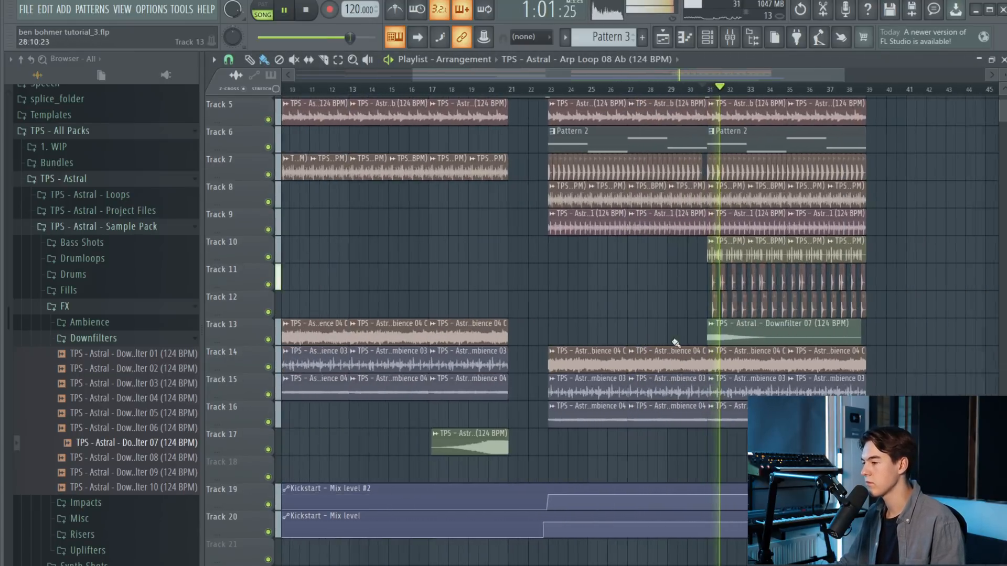
{"action": "key", "text": "space"}
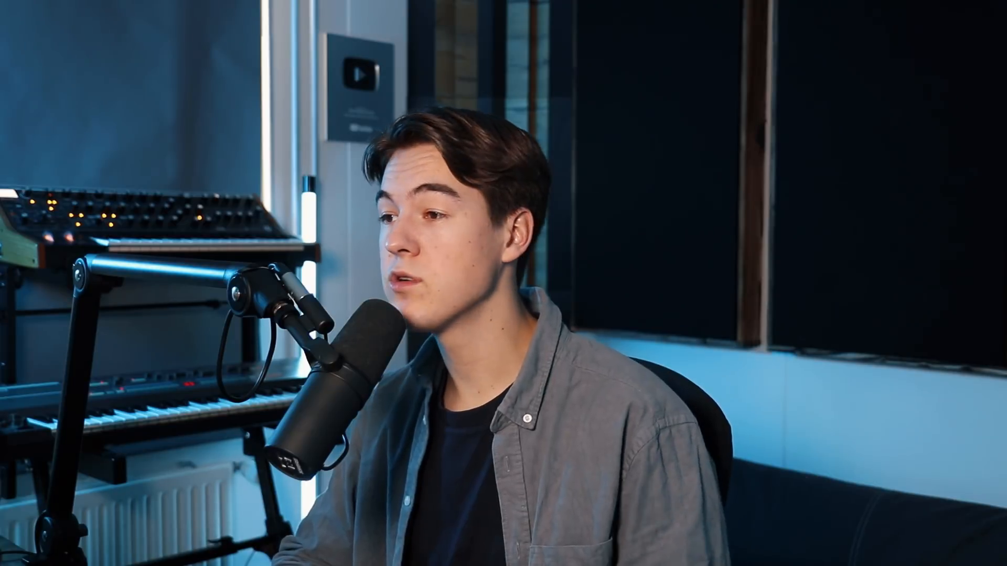